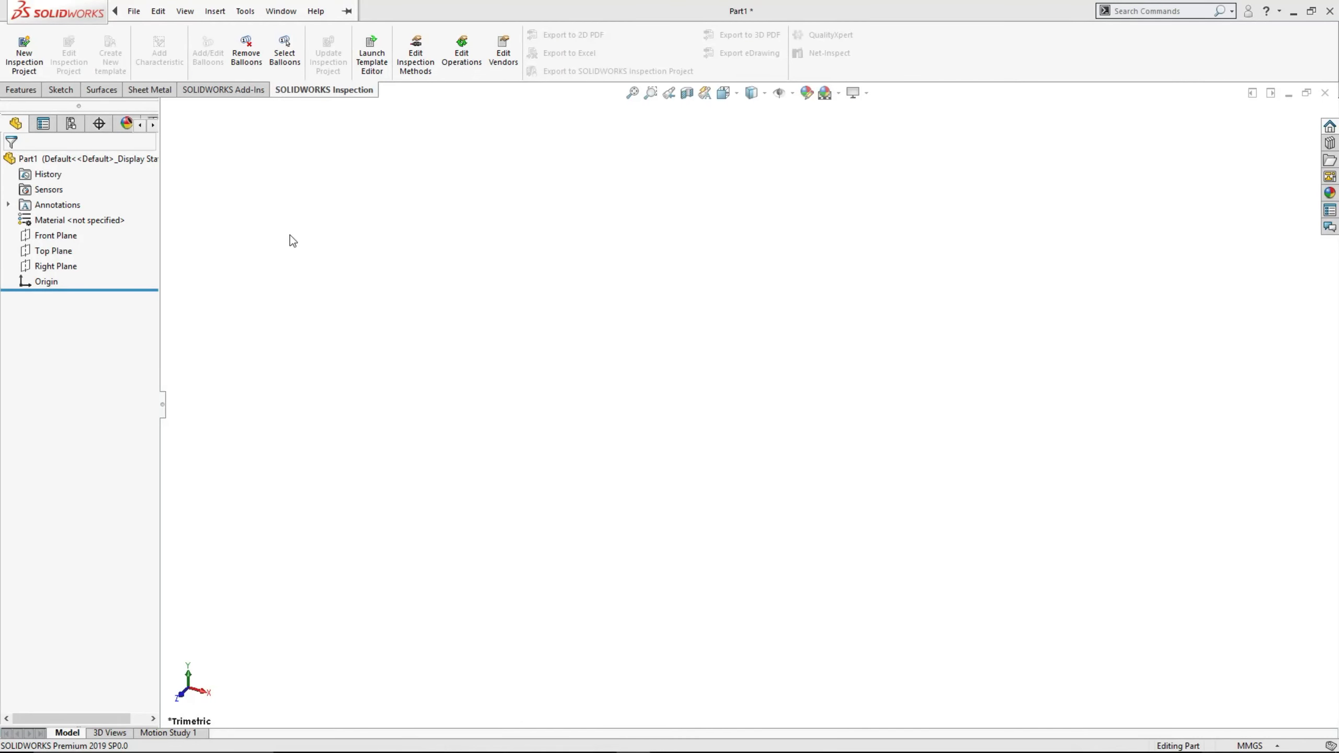
# Start a sketch on the Top Plane and draw a circle centred on the origin
pyautogui.click(65, 253)
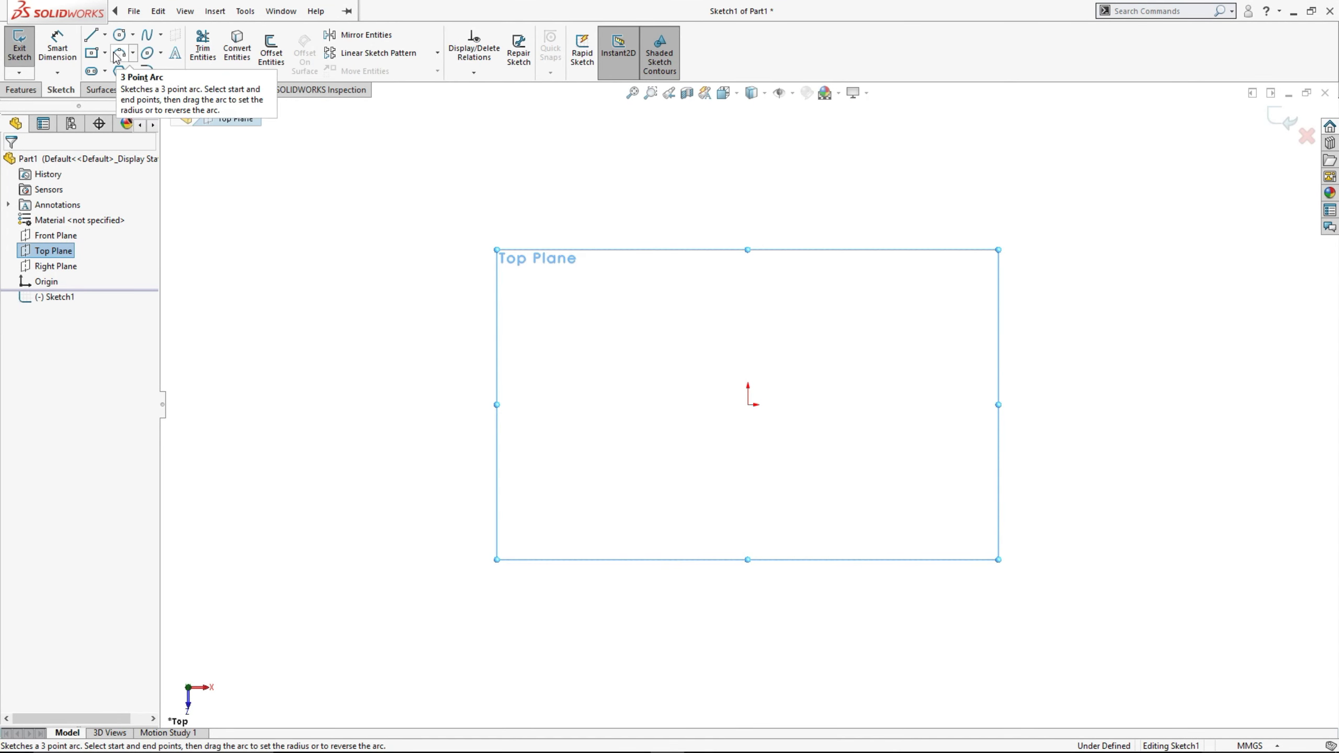
pyautogui.click(120, 34)
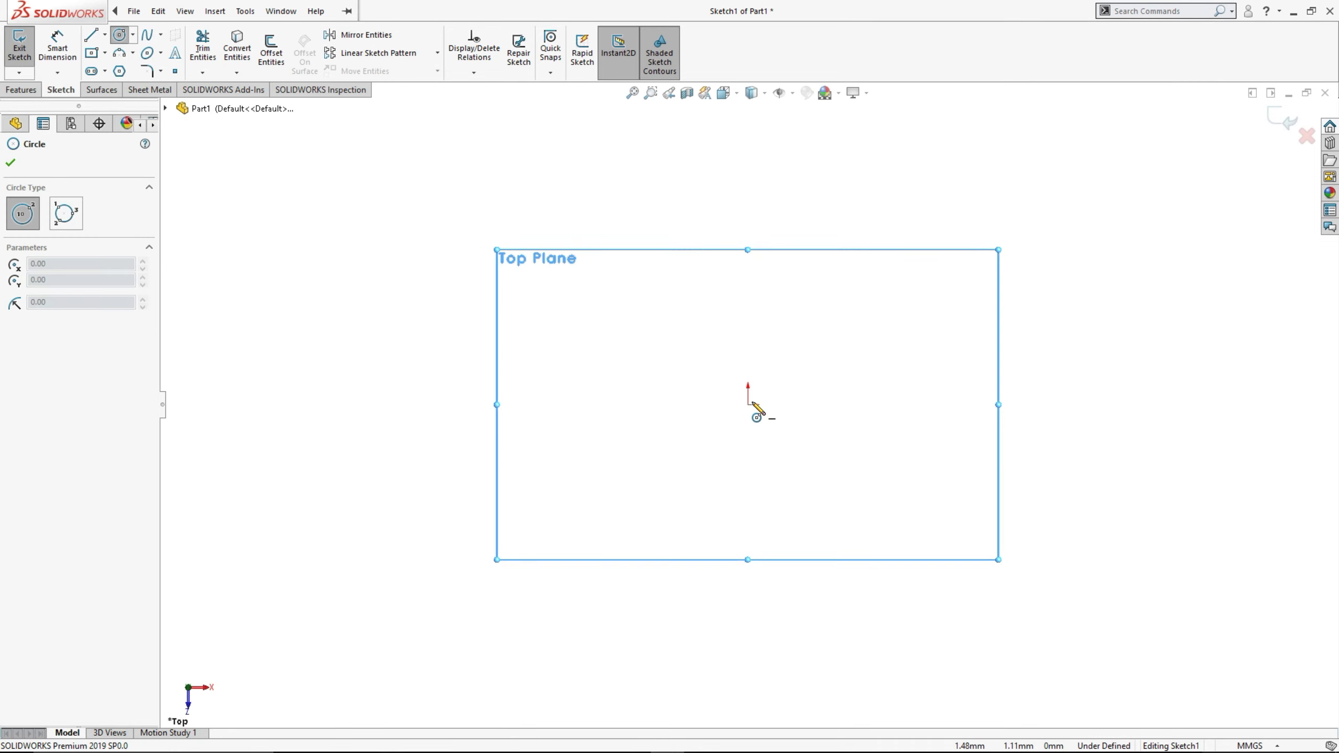
pyautogui.click(747, 405)
pyautogui.click(748, 558)
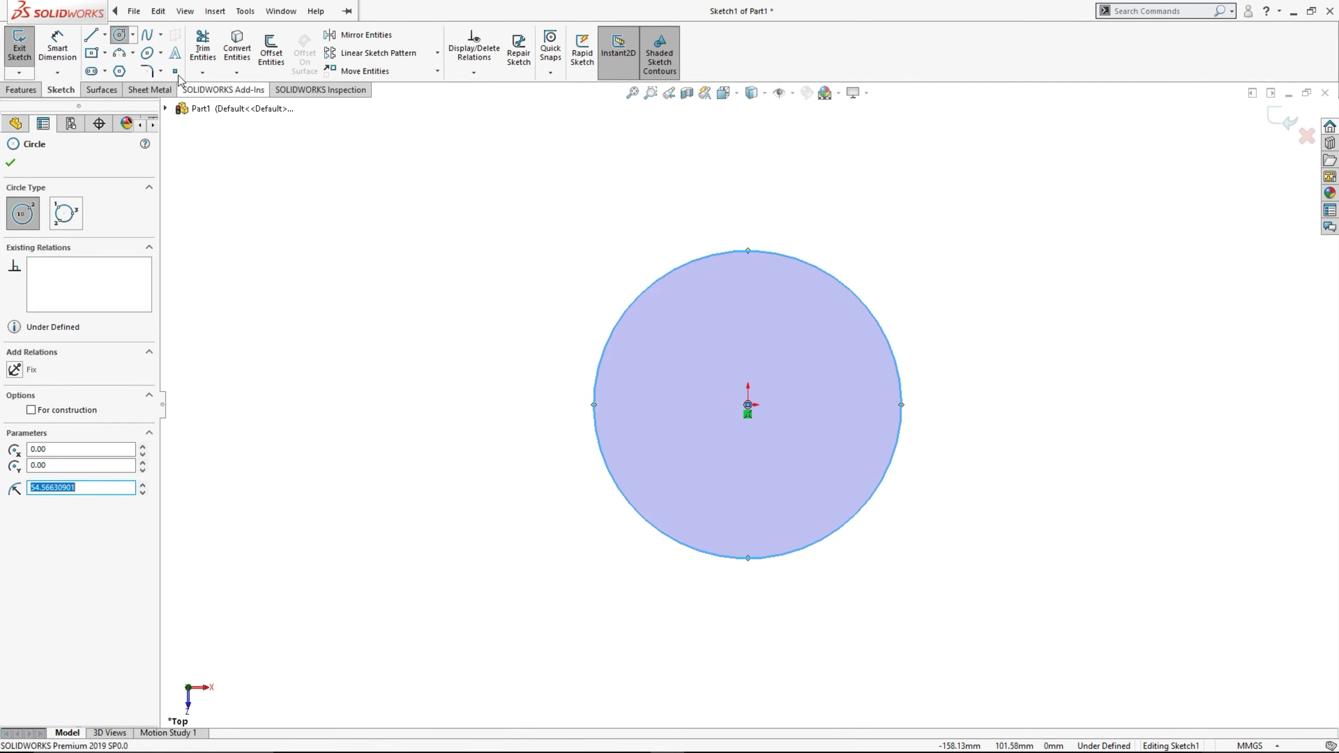
# Dimension the circle's diameter to 64 mm
pyautogui.click(57, 45)
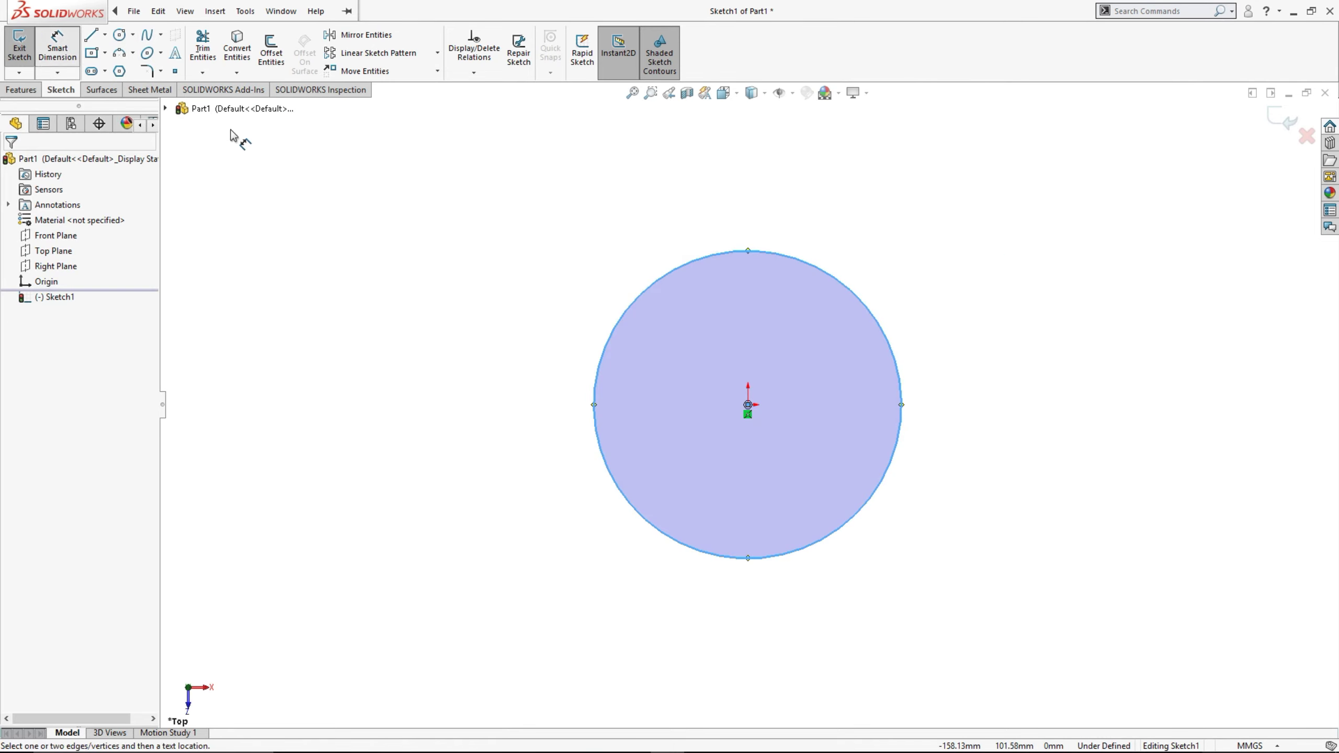
pyautogui.click(613, 337)
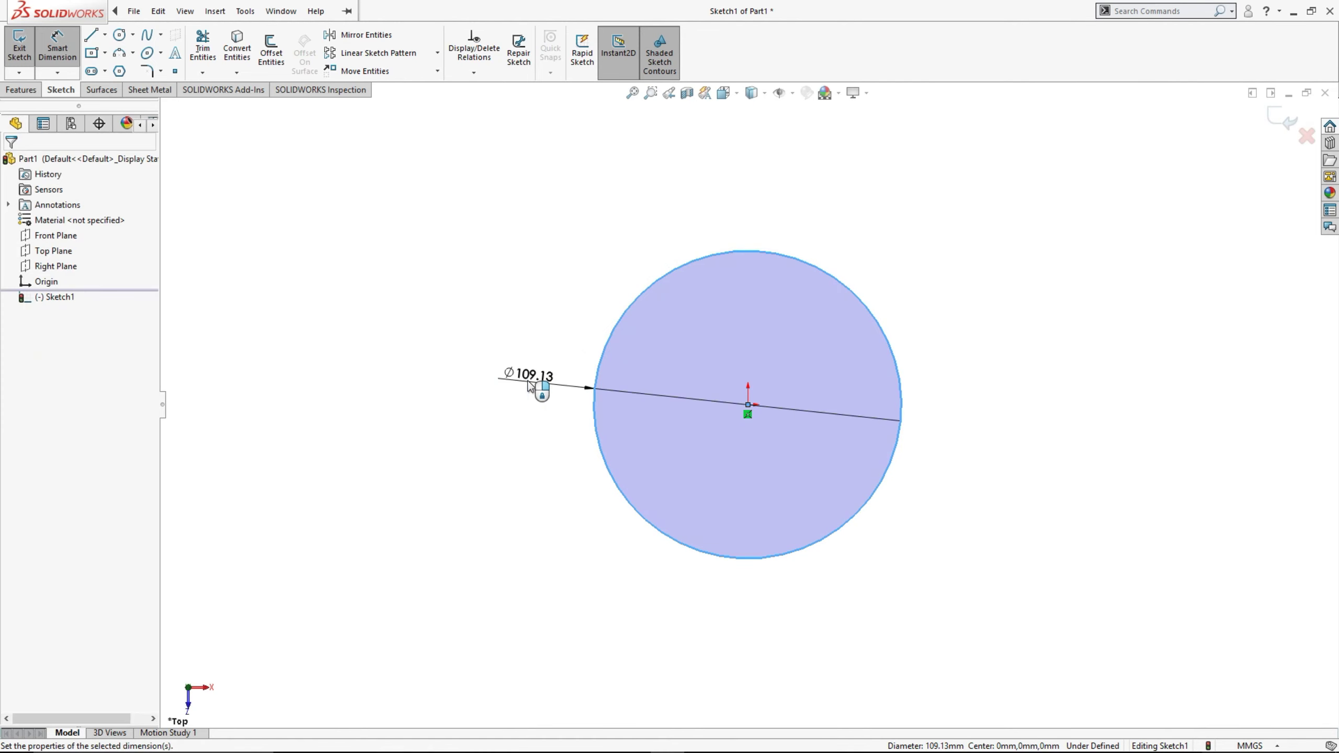
pyautogui.click(529, 388)
pyautogui.write('6')
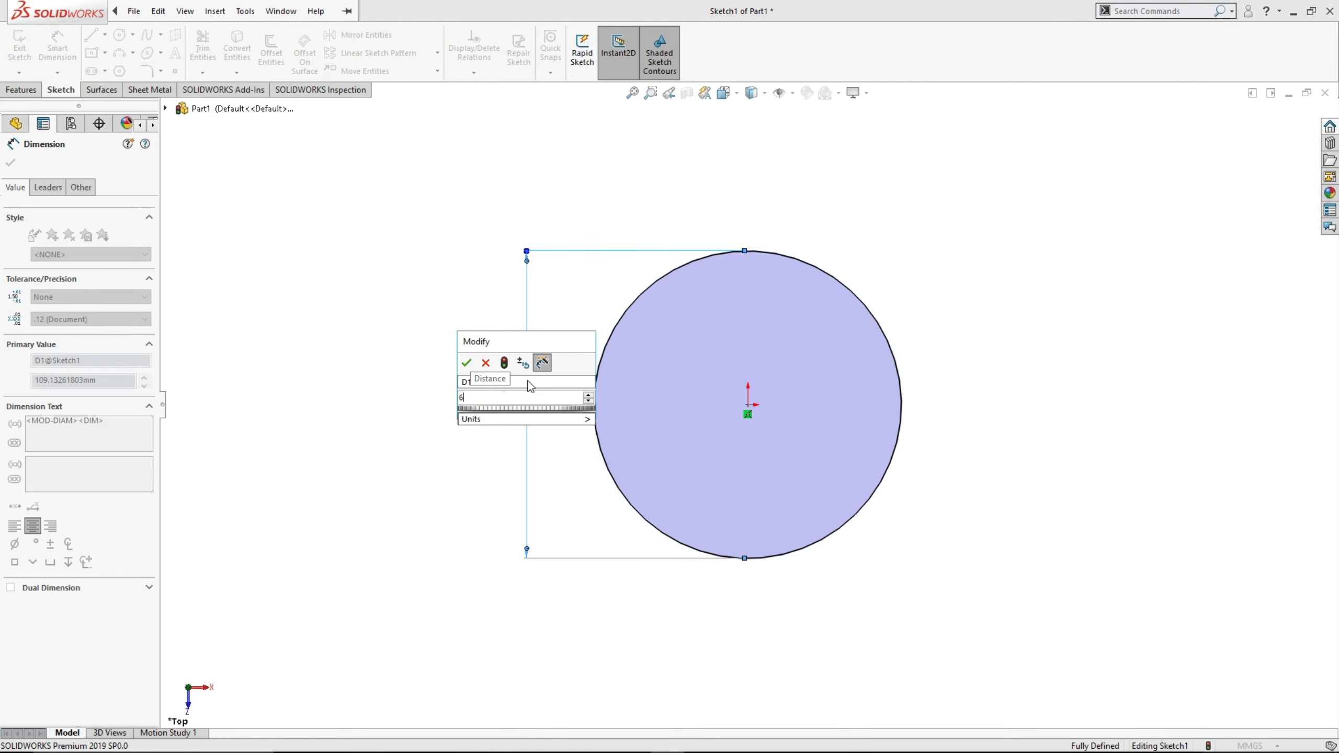
pyautogui.write('4')
pyautogui.press('Return')
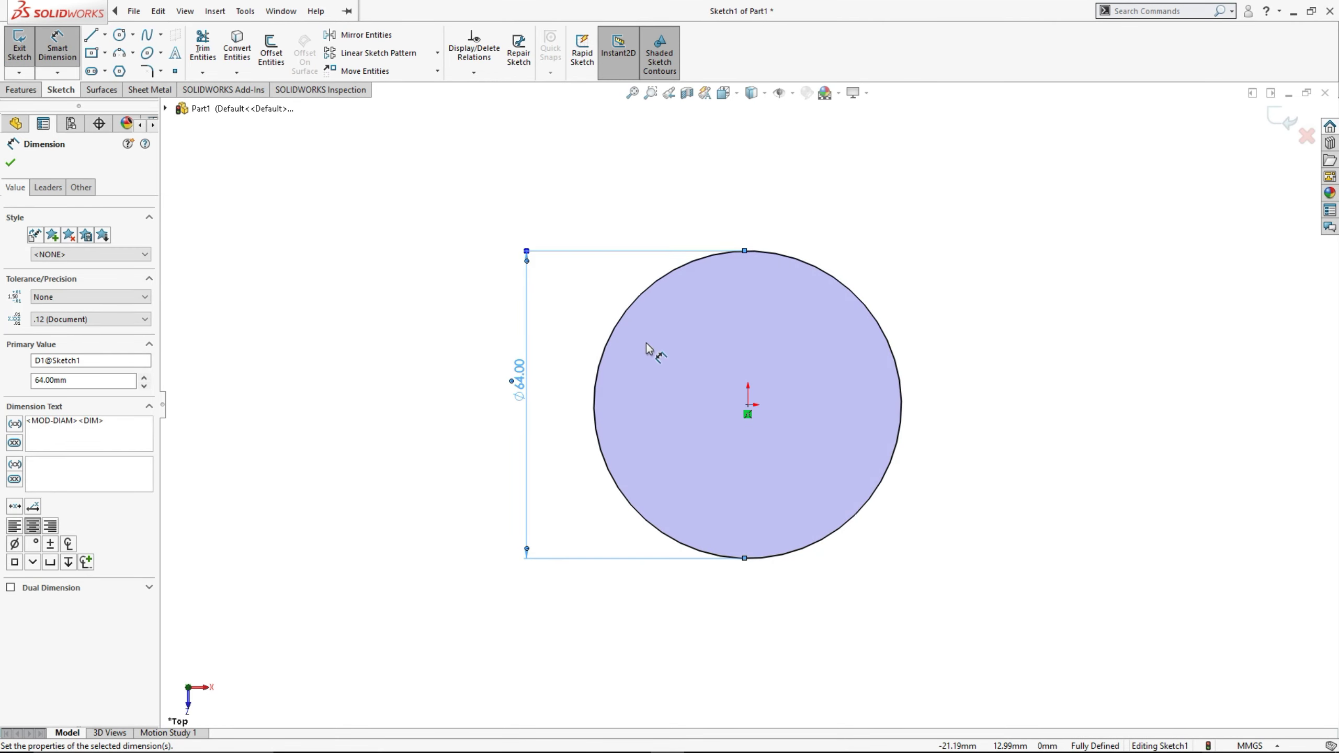
pyautogui.press('Escape')
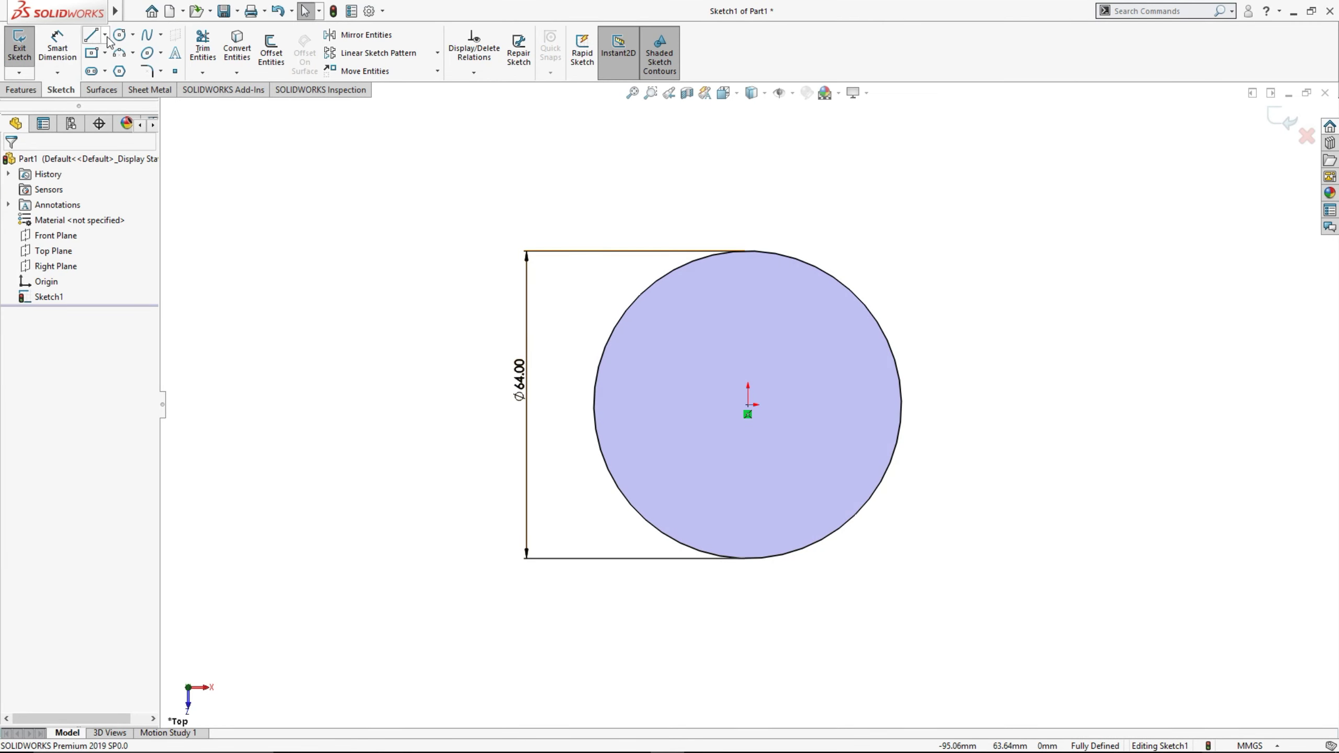
# Draw horizontal and angled centerlines from the origin and make them equal length
pyautogui.click(105, 34)
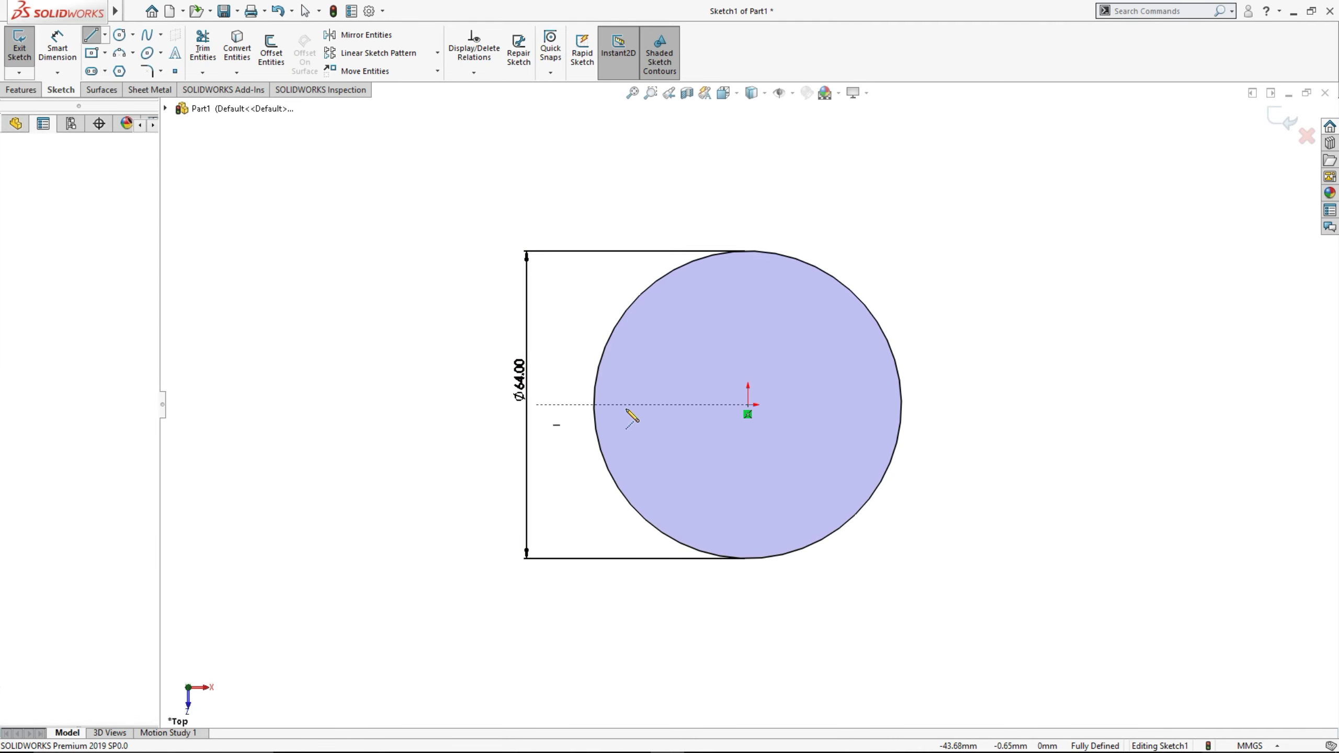
pyautogui.click(747, 404)
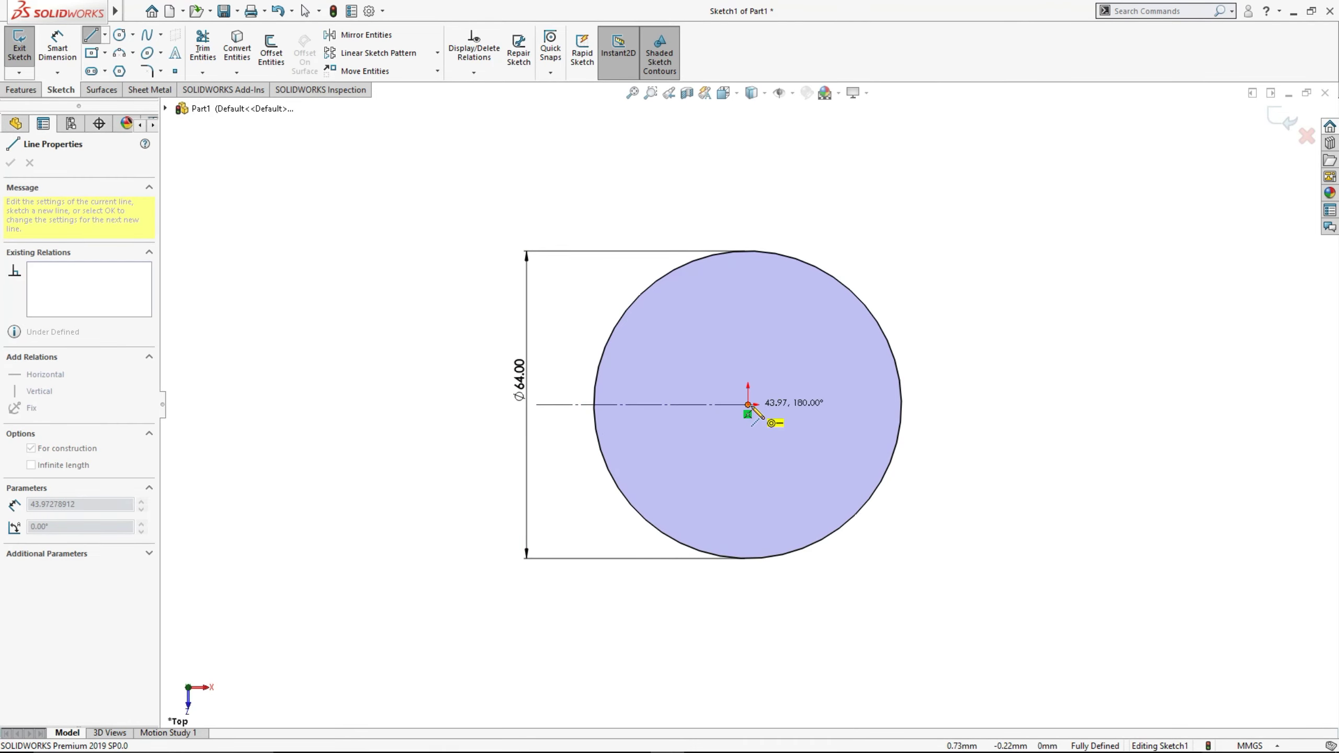
pyautogui.click(928, 236)
pyautogui.press('Escape')
pyautogui.click(887, 284)
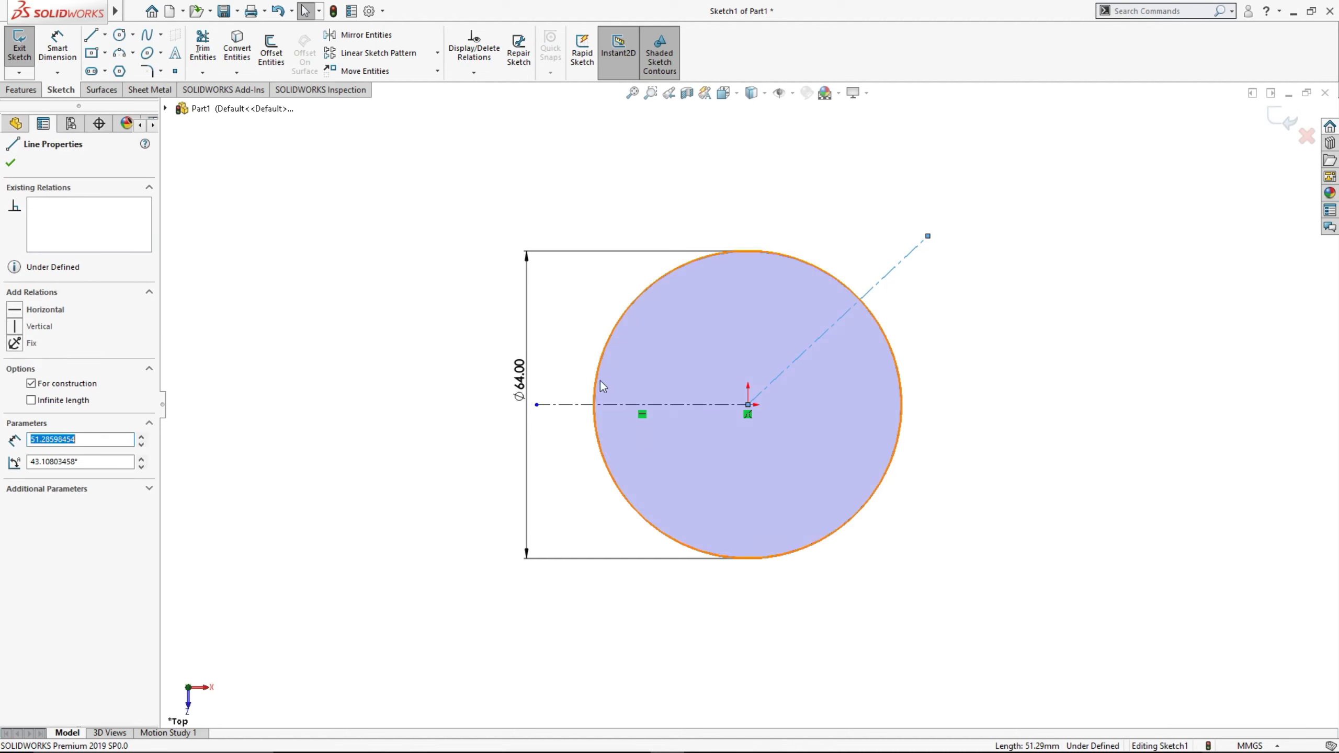
pyautogui.keyDown('ctrl'); pyautogui.click(574, 404); pyautogui.keyUp('ctrl')
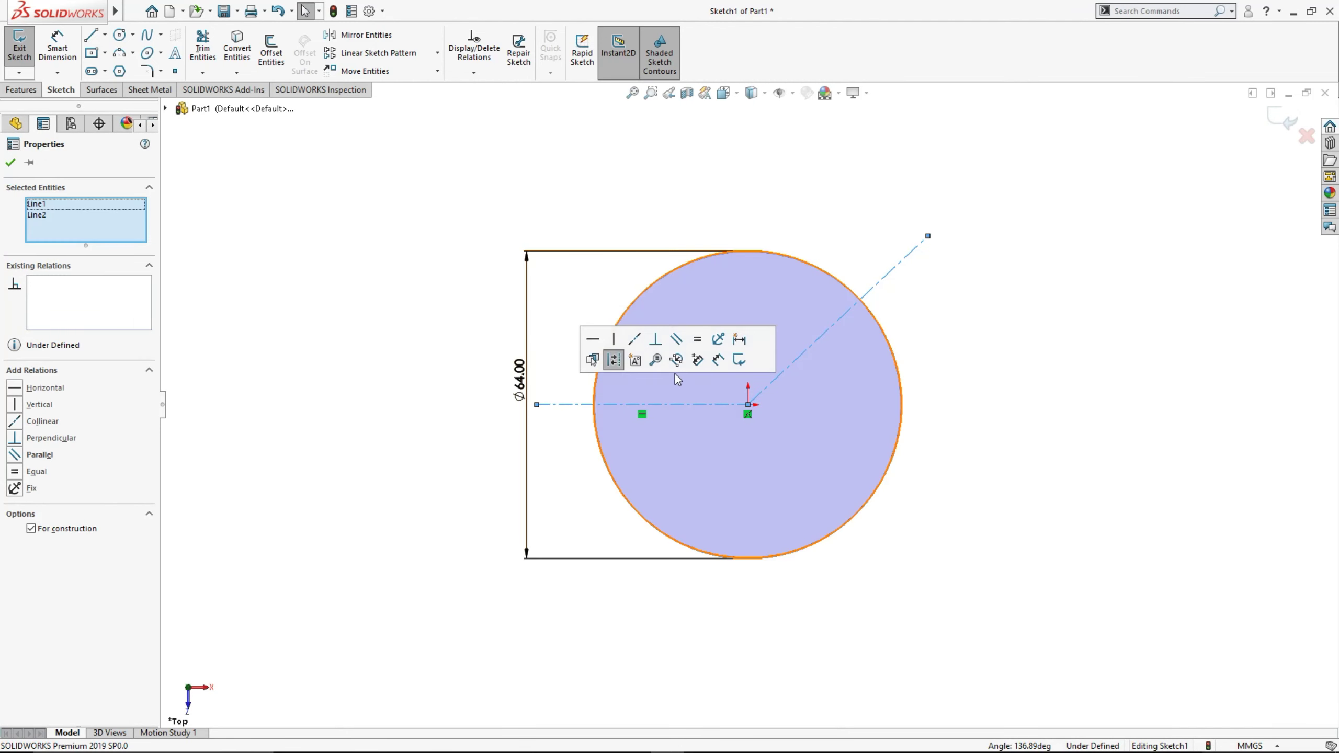
pyautogui.click(695, 348)
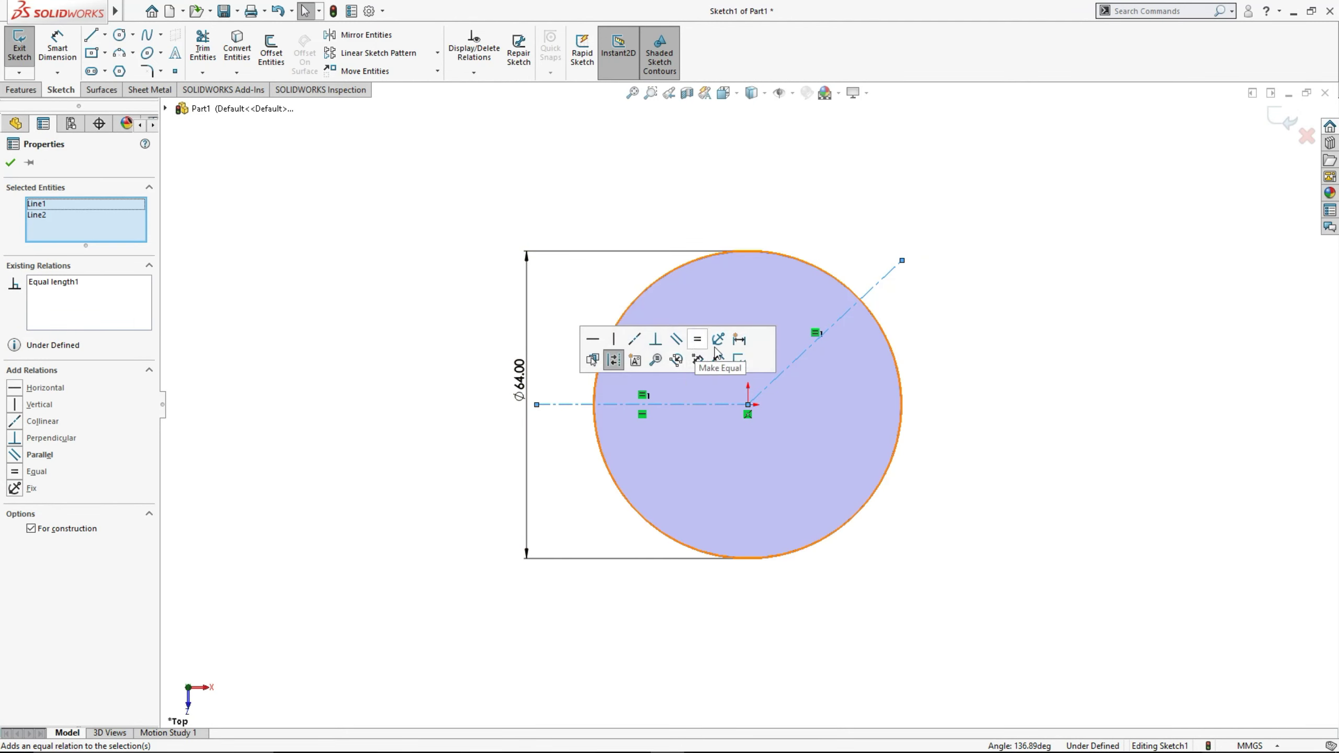
pyautogui.click(978, 348)
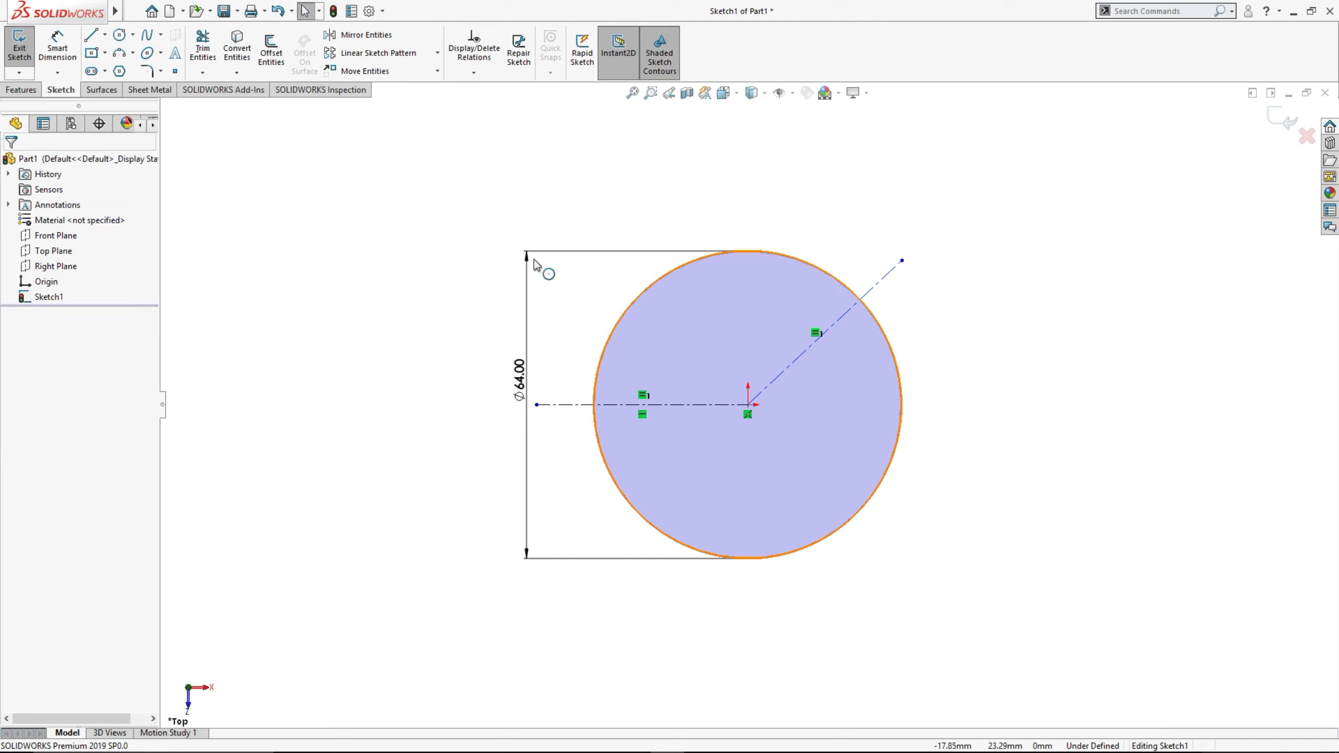
# Dimension the angle between the two centerlines to 120°
pyautogui.click(57, 47)
pyautogui.click(676, 405)
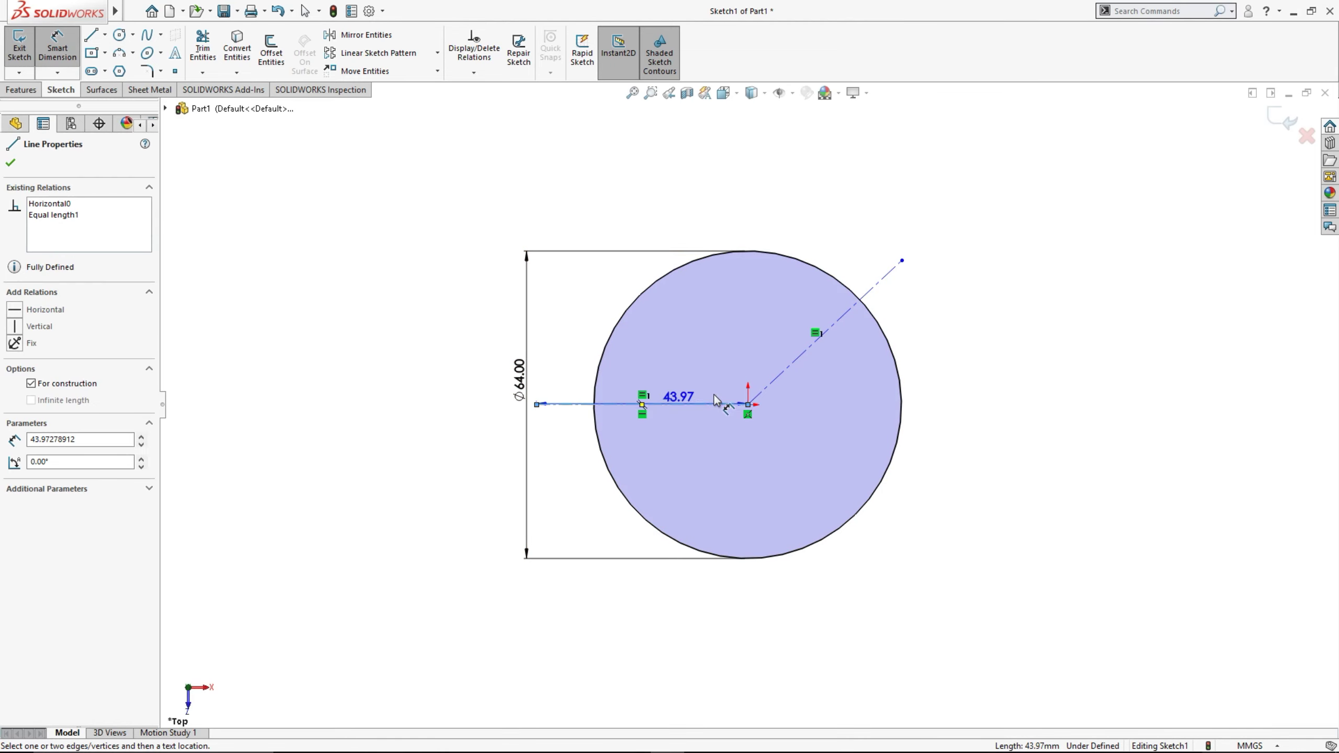
pyautogui.click(772, 384)
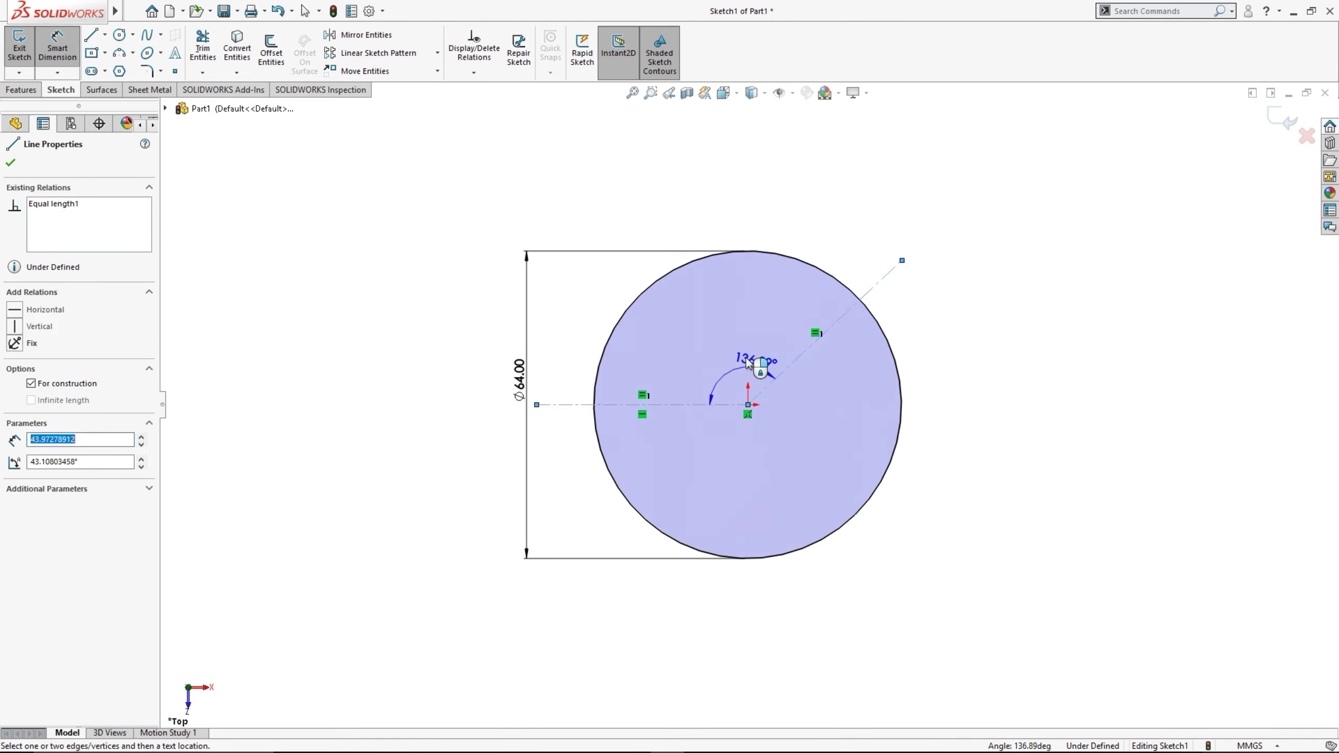
pyautogui.click(736, 342)
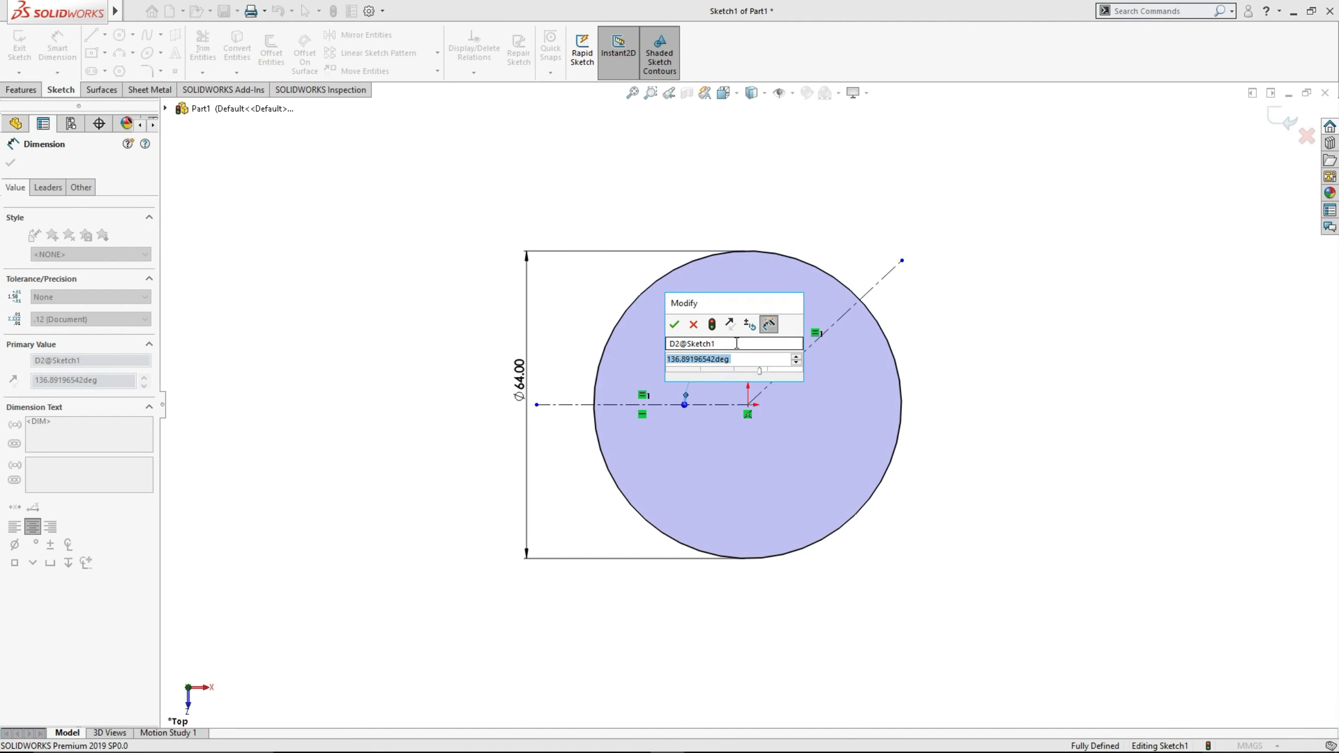
pyautogui.write('120')
pyautogui.press('Return')
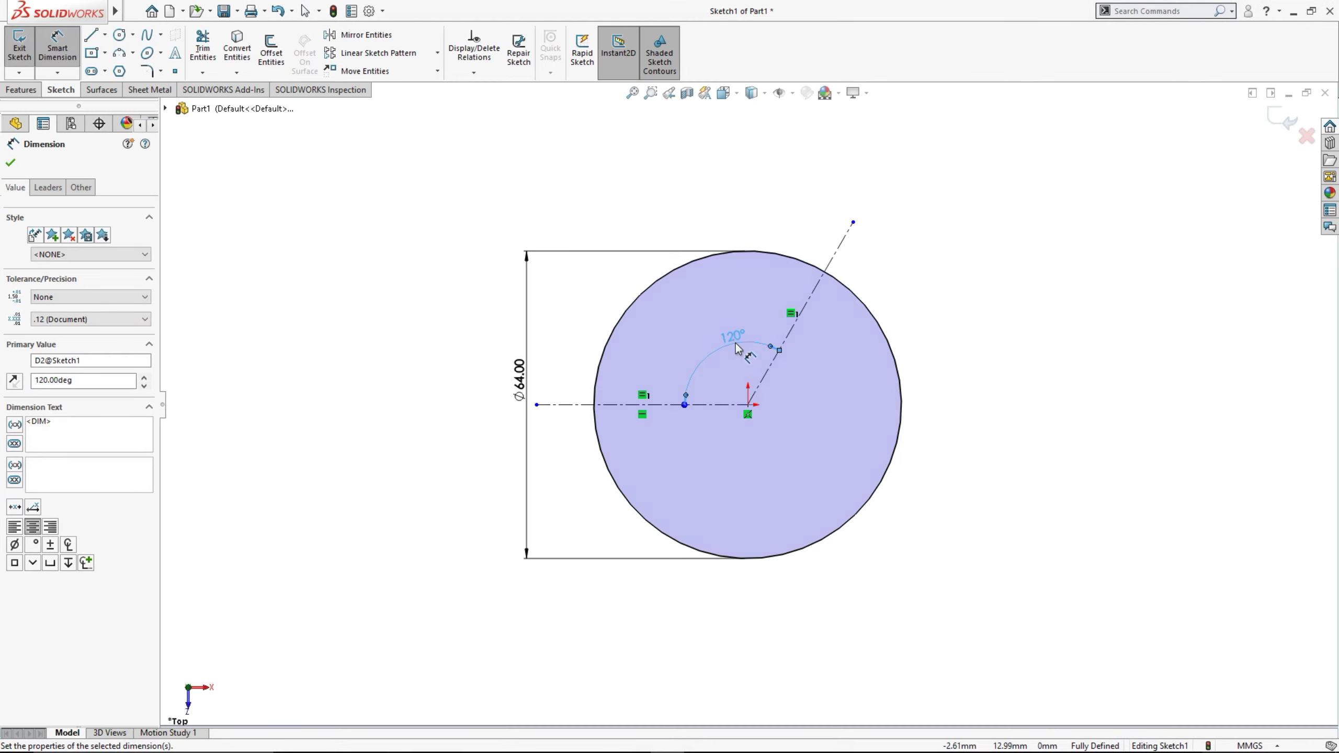
pyautogui.press('Escape')
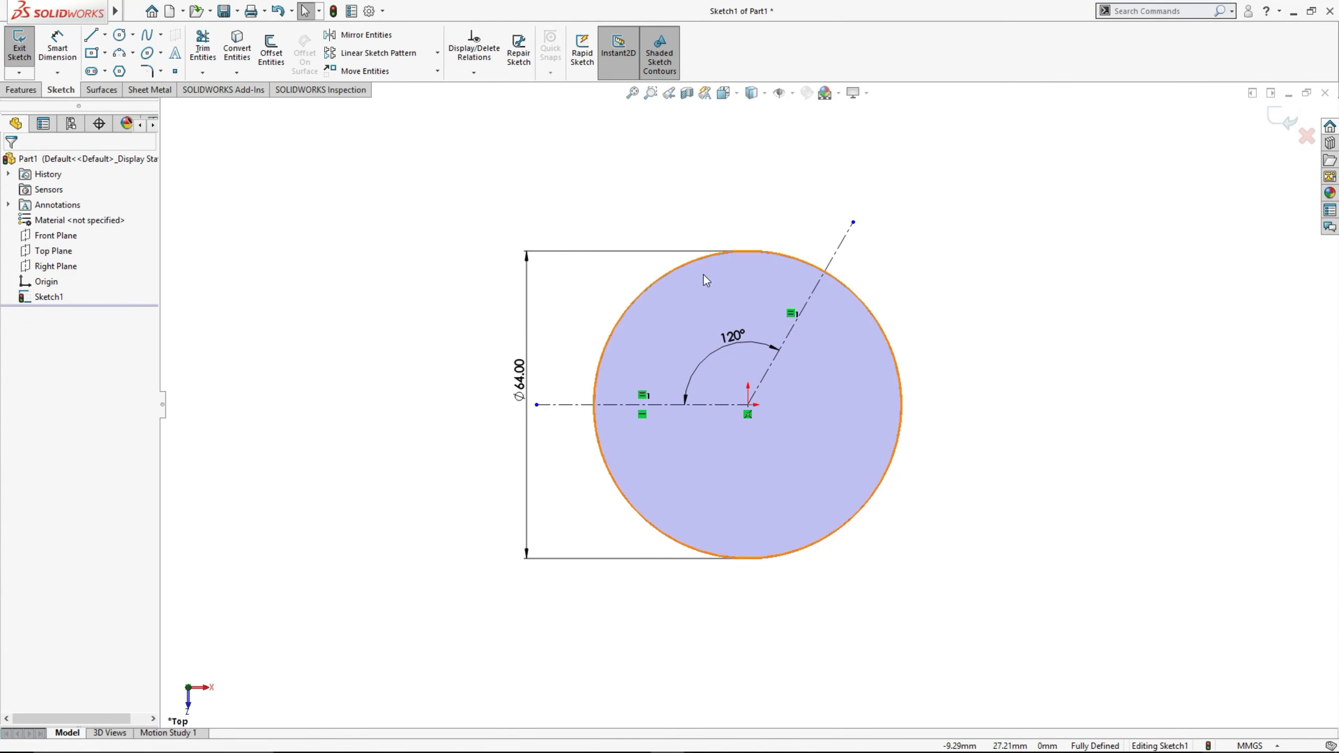
# Make the 64 mm circle construction geometry and draw a tangent three-point arc between the centerline ends
pyautogui.click(700, 260)
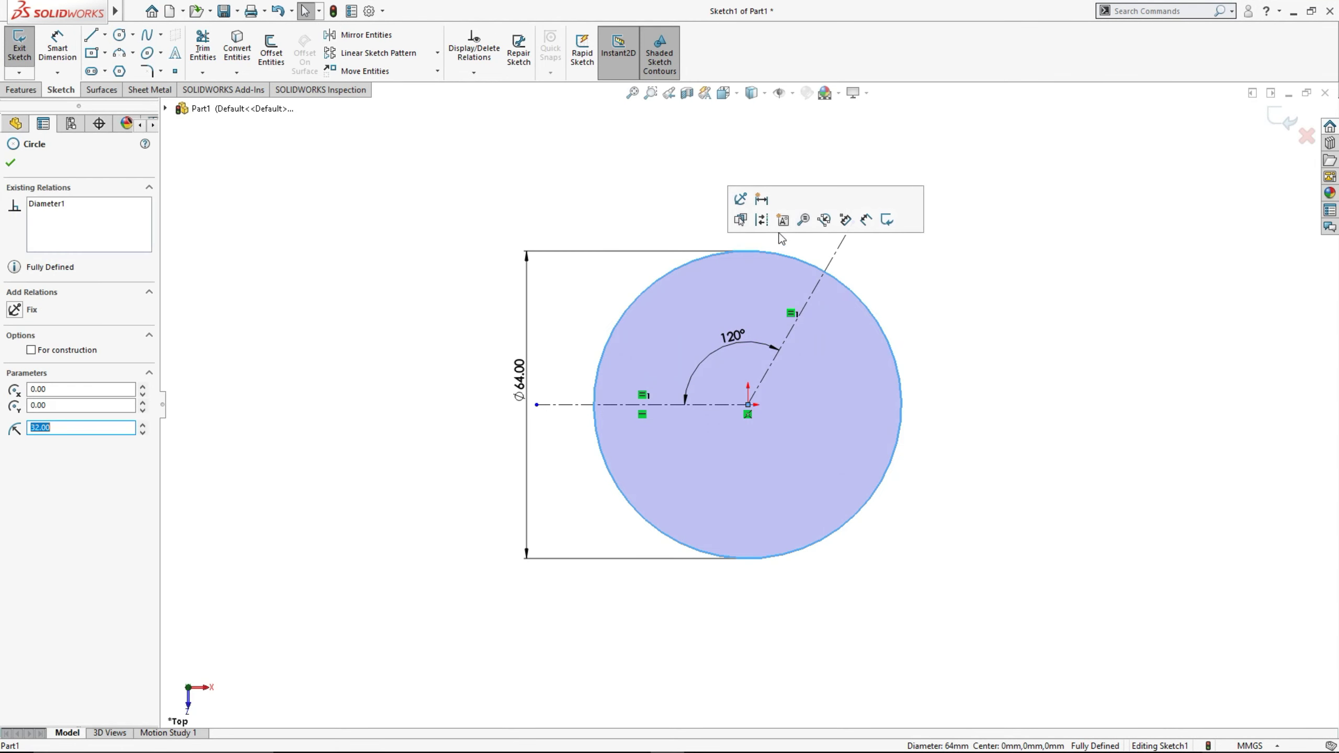
pyautogui.click(622, 197)
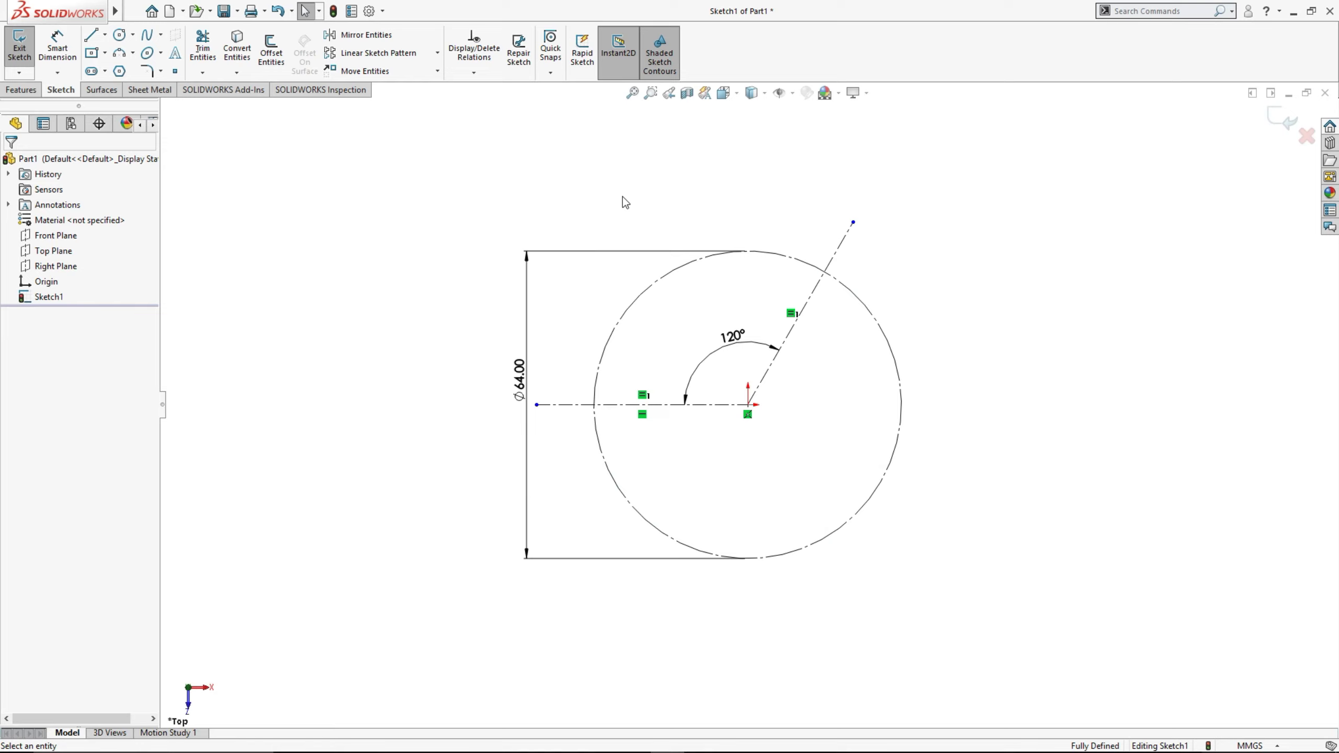
pyautogui.click(120, 53)
pyautogui.click(536, 404)
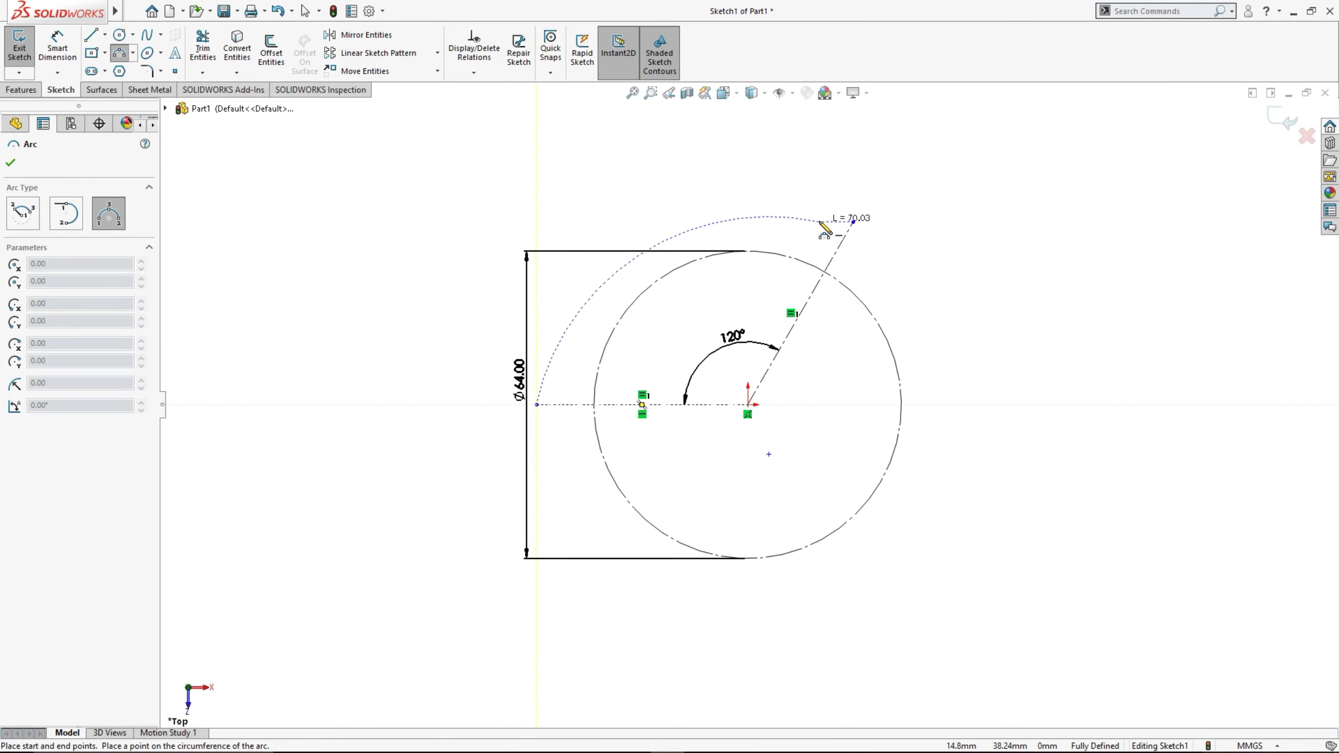
pyautogui.click(854, 223)
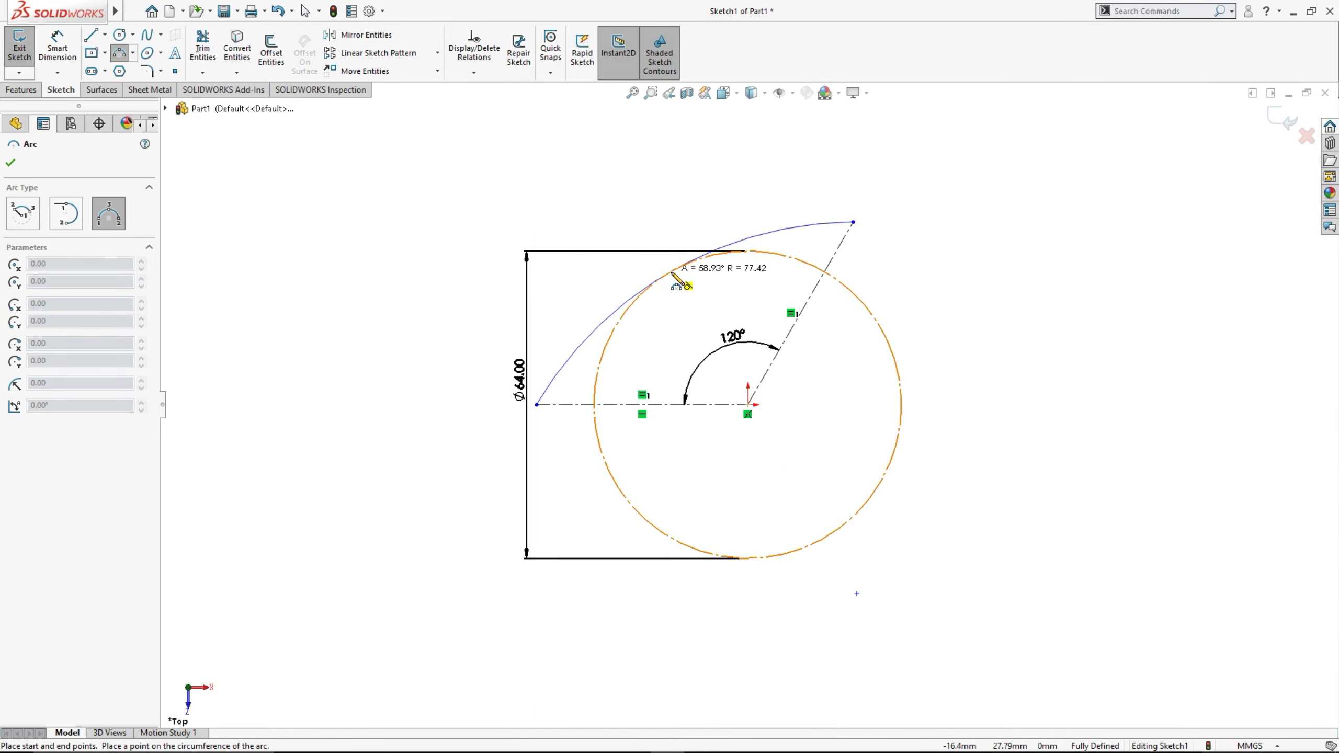
pyautogui.click(677, 271)
pyautogui.press('Escape')
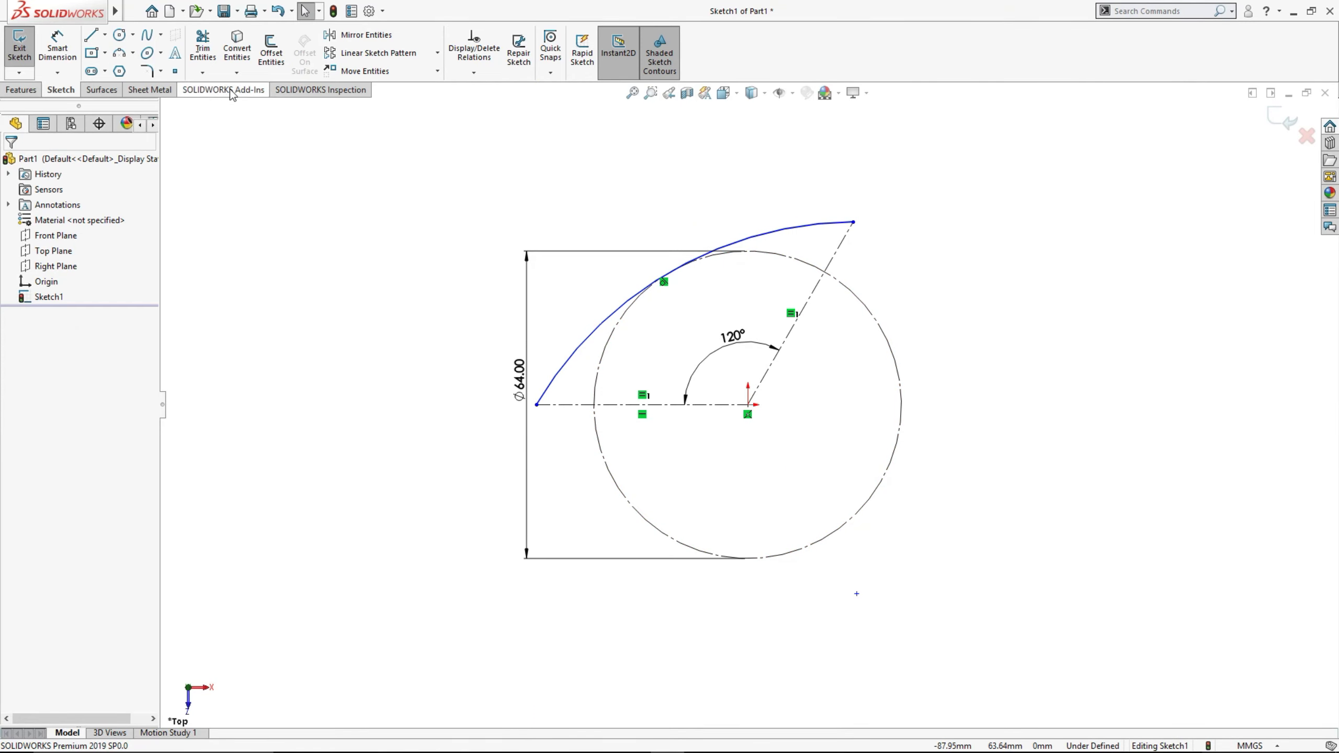
# Dimension the arc's radius to 80 mm
pyautogui.click(54, 44)
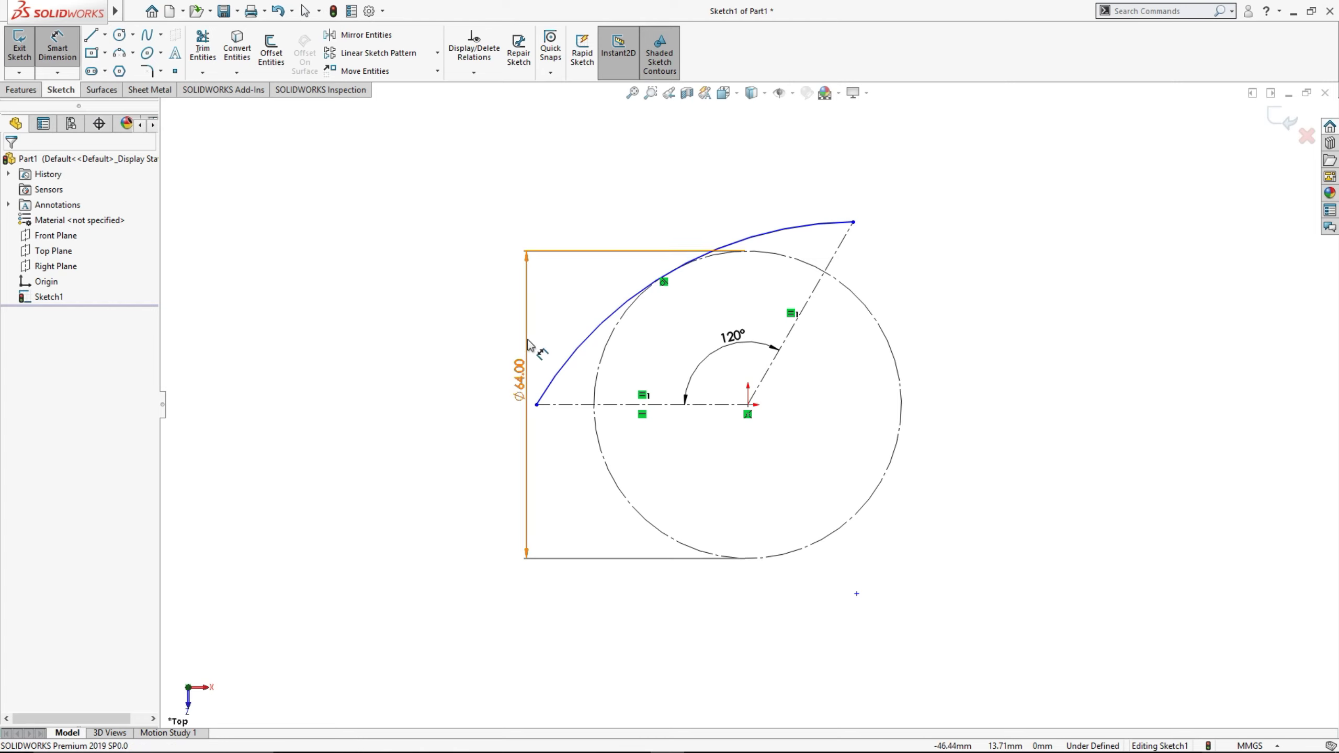
pyautogui.click(590, 342)
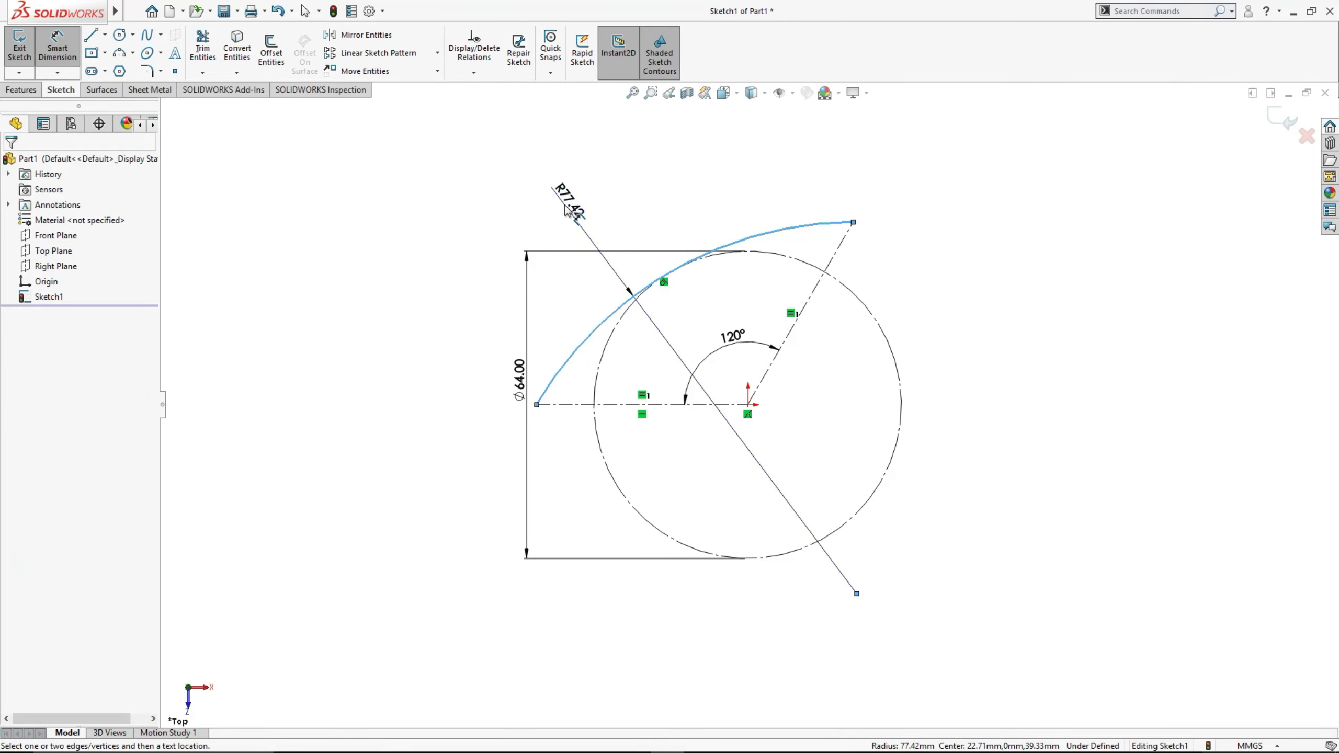
pyautogui.click(565, 204)
pyautogui.write('80')
pyautogui.press('Return')
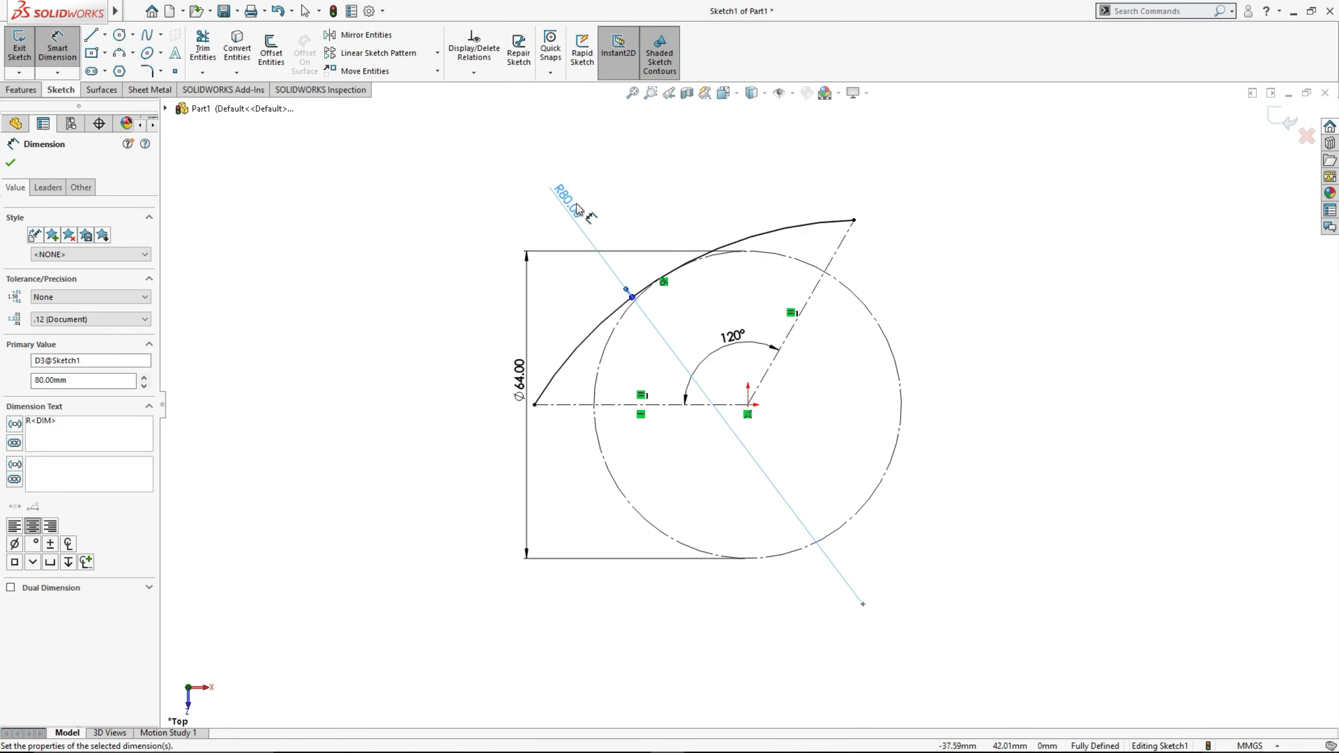
pyautogui.press('Escape')
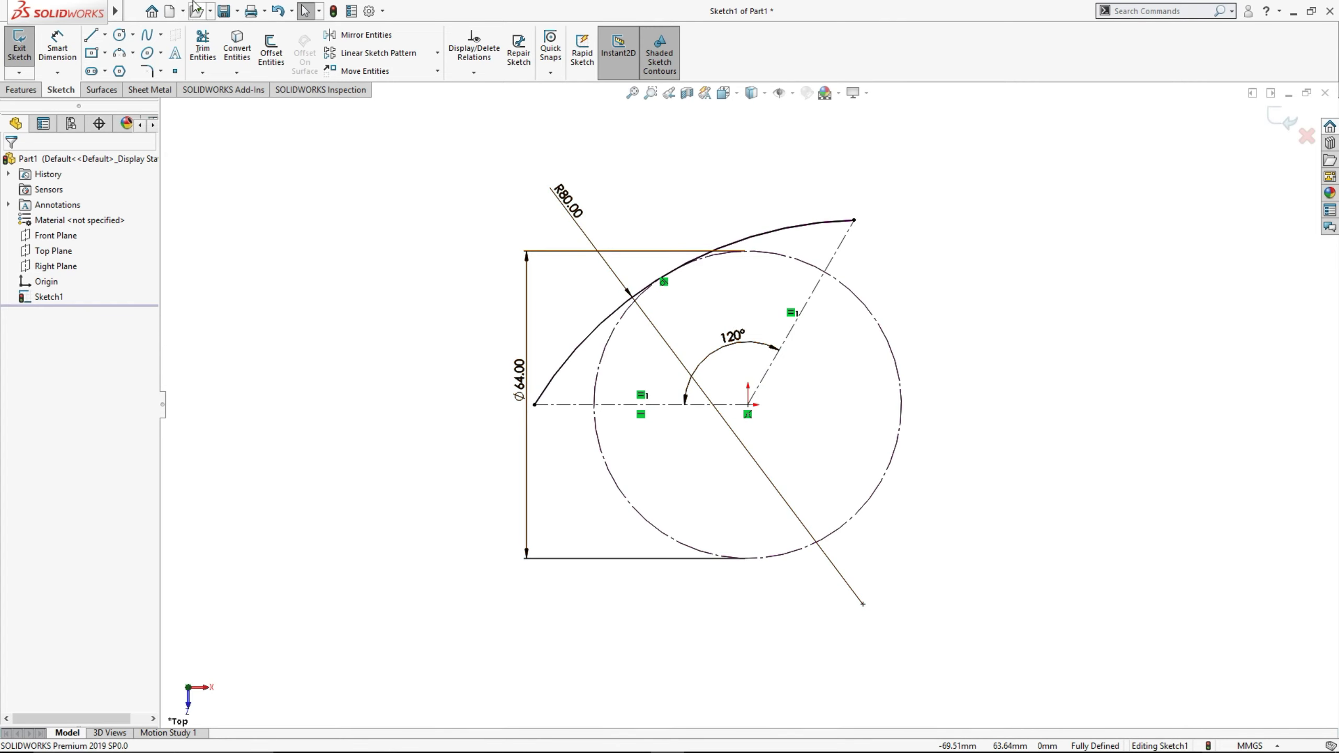
# Draw a Ø9 mm circle centred where the horizontal centerline meets the construction circle
pyautogui.click(116, 36)
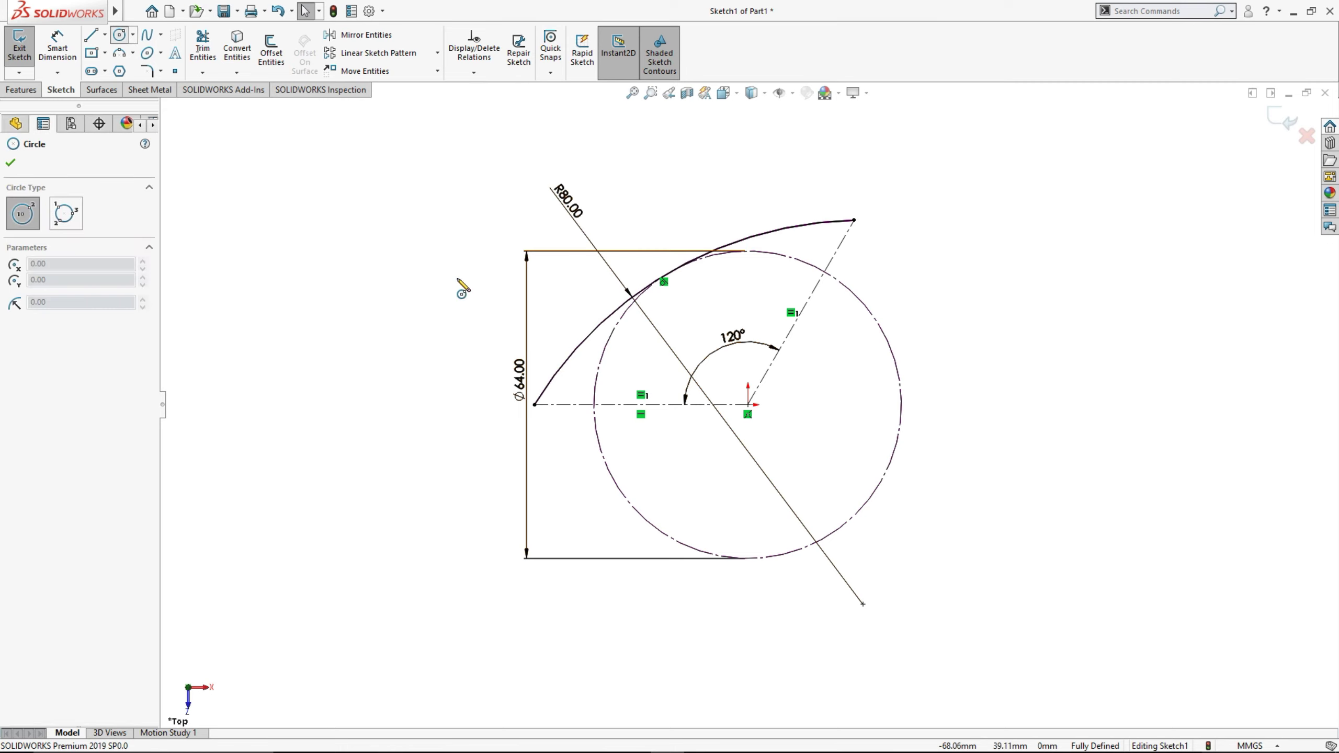
pyautogui.click(595, 404)
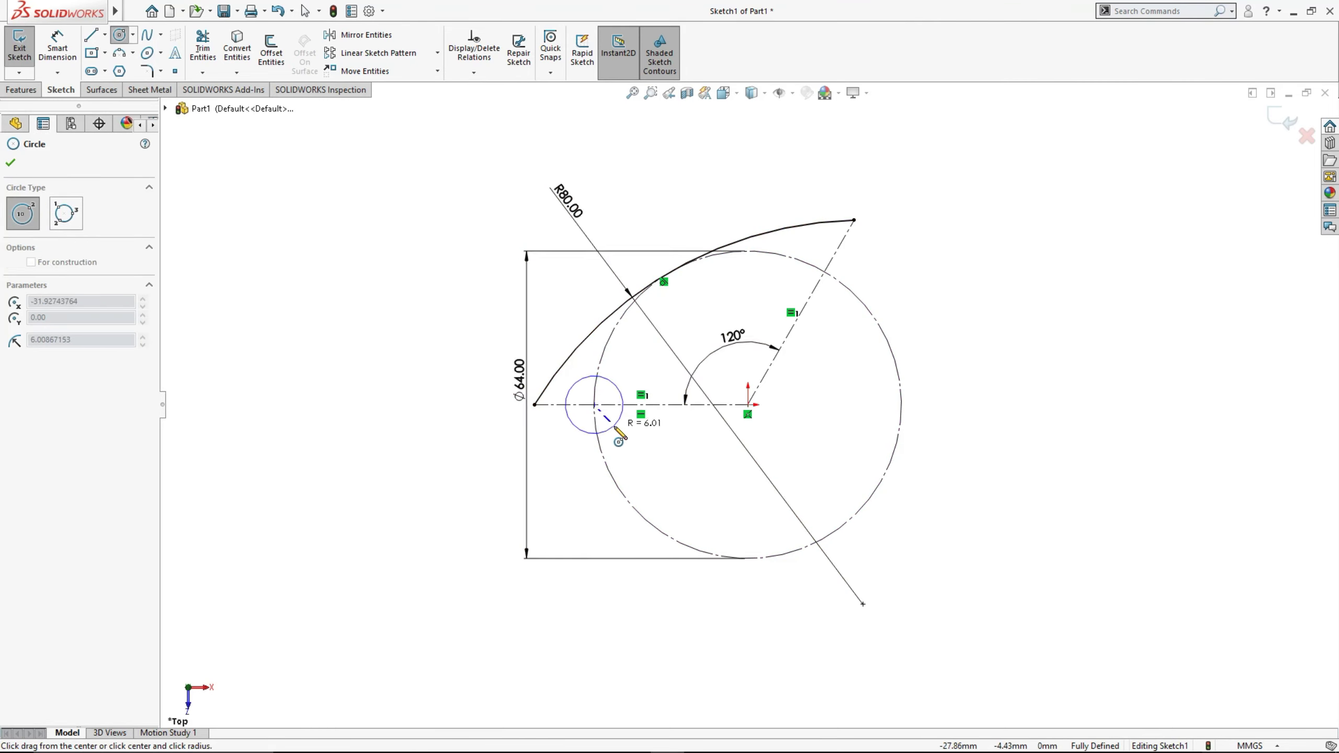
pyautogui.click(617, 419)
pyautogui.click(57, 45)
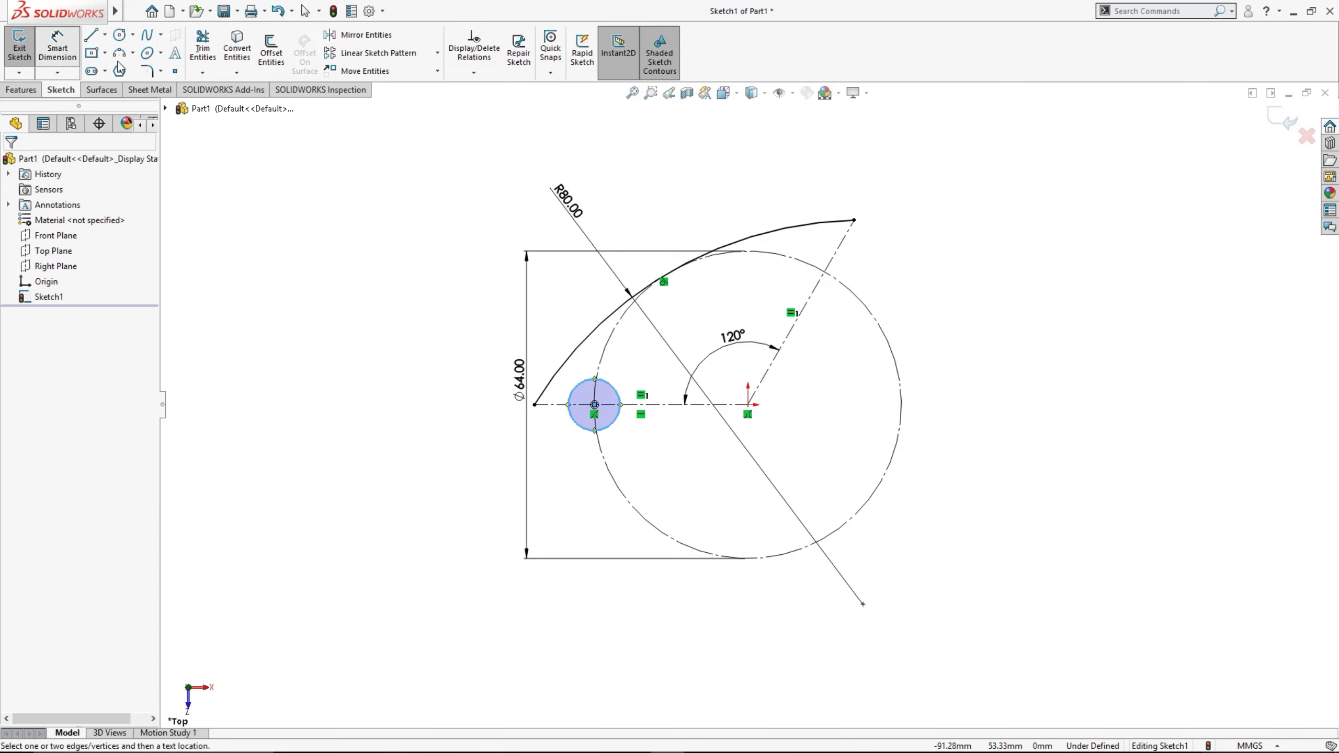
pyautogui.click(593, 385)
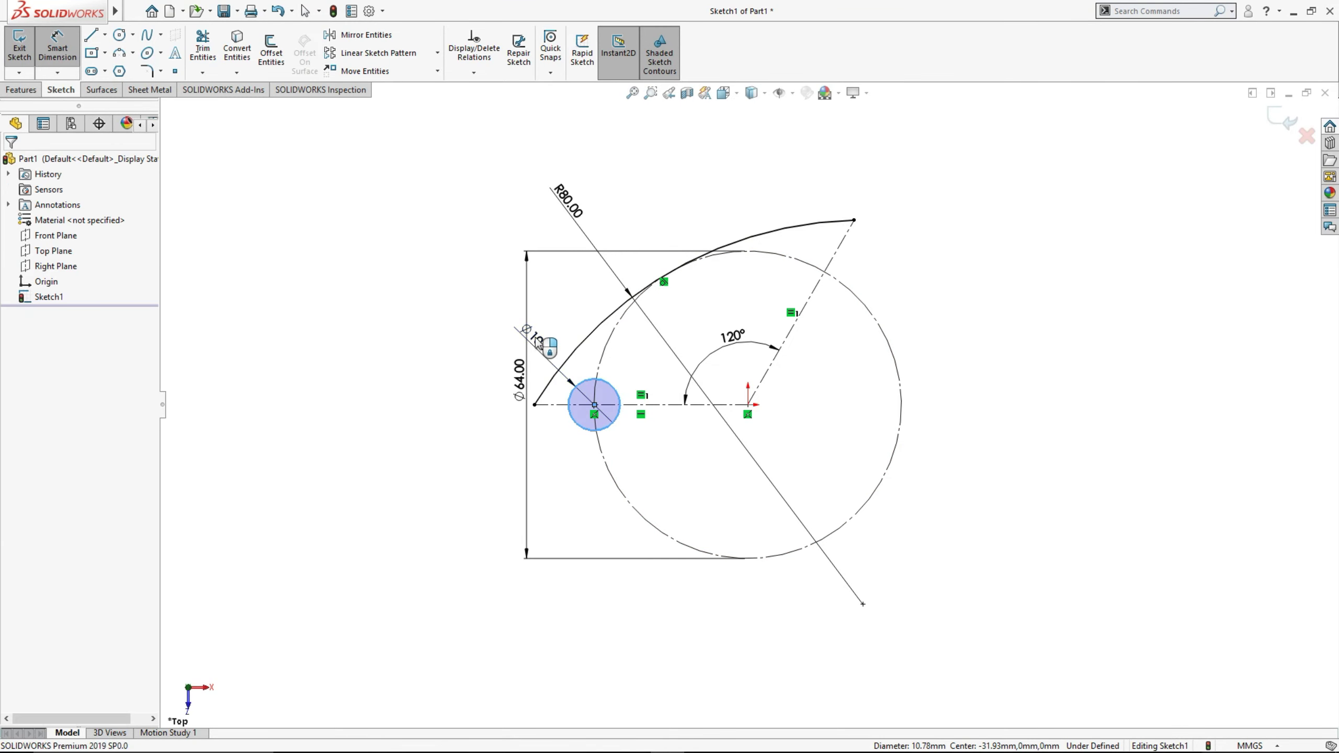
pyautogui.click(537, 342)
pyautogui.press('Return')
pyautogui.write('9')
pyautogui.press('Return')
pyautogui.press('Escape')
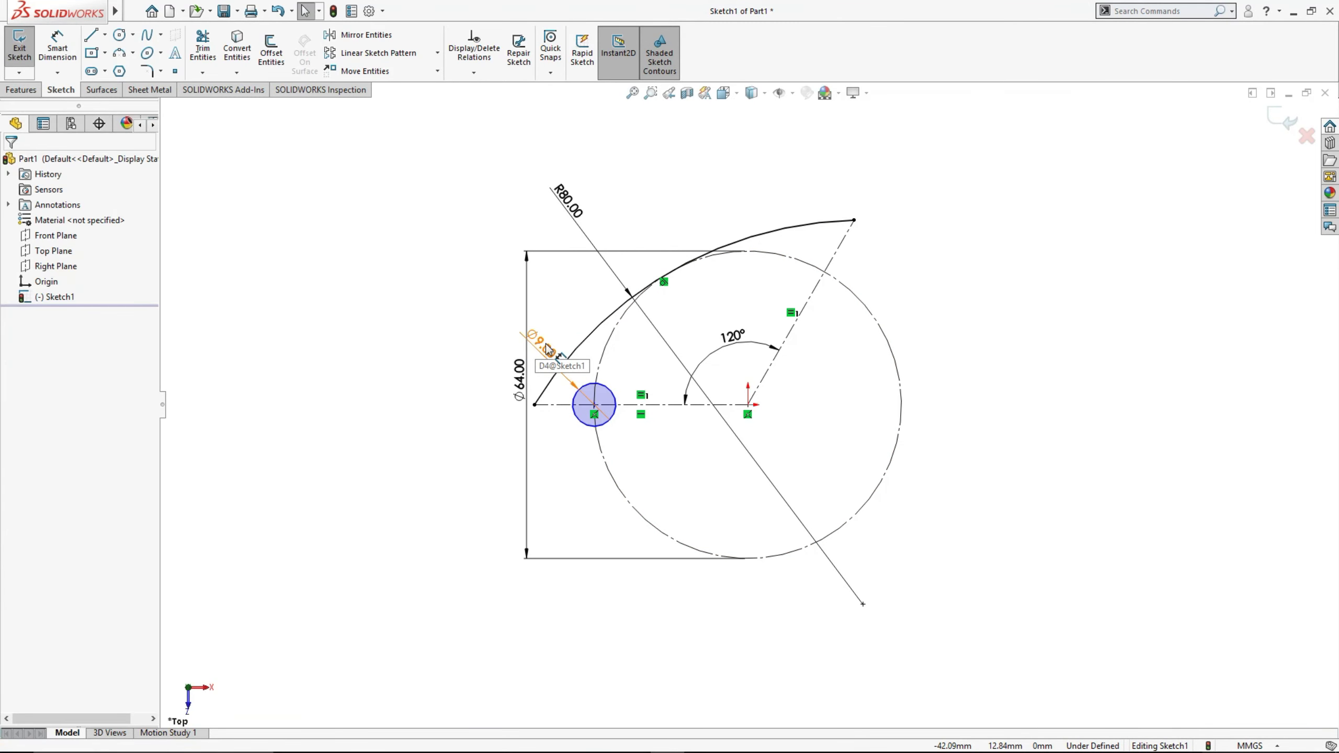
# Circular-pattern the R80 arc and Ø9 circle into 3 instances around the origin
pyautogui.click(438, 57)
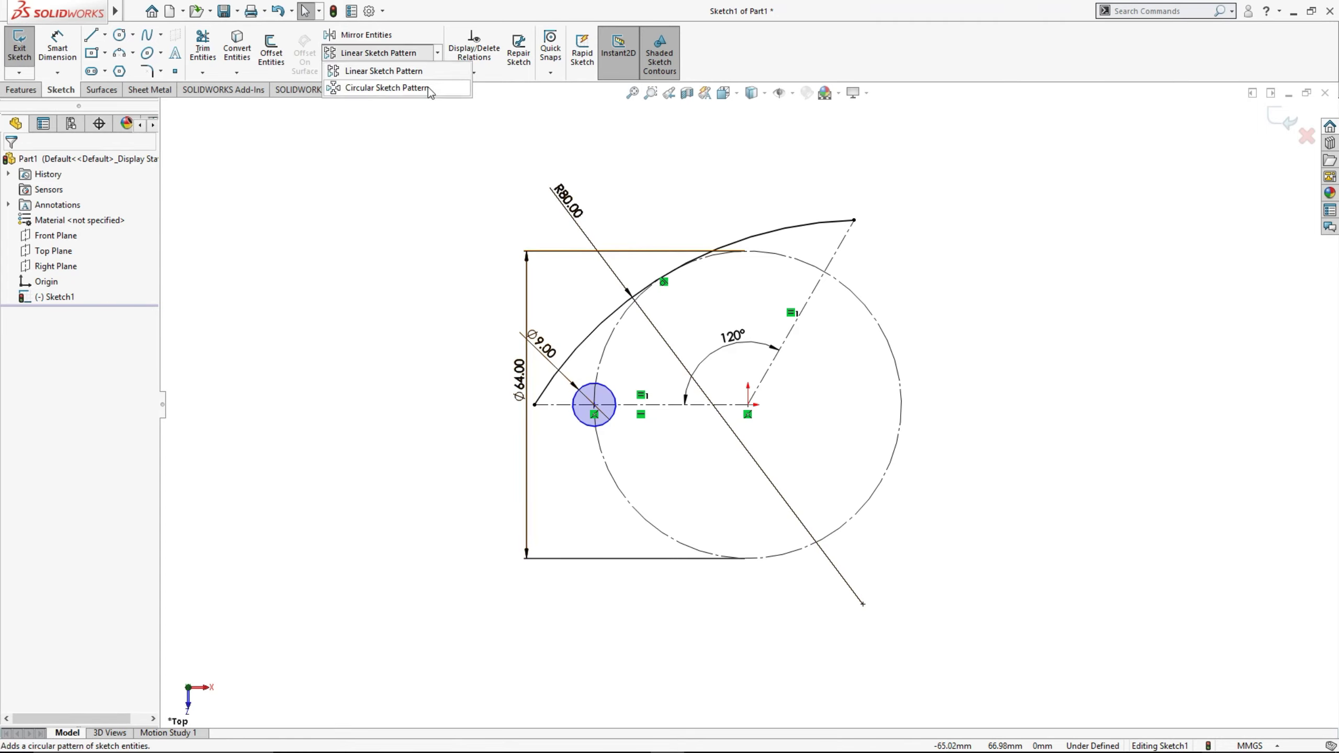
pyautogui.click(435, 87)
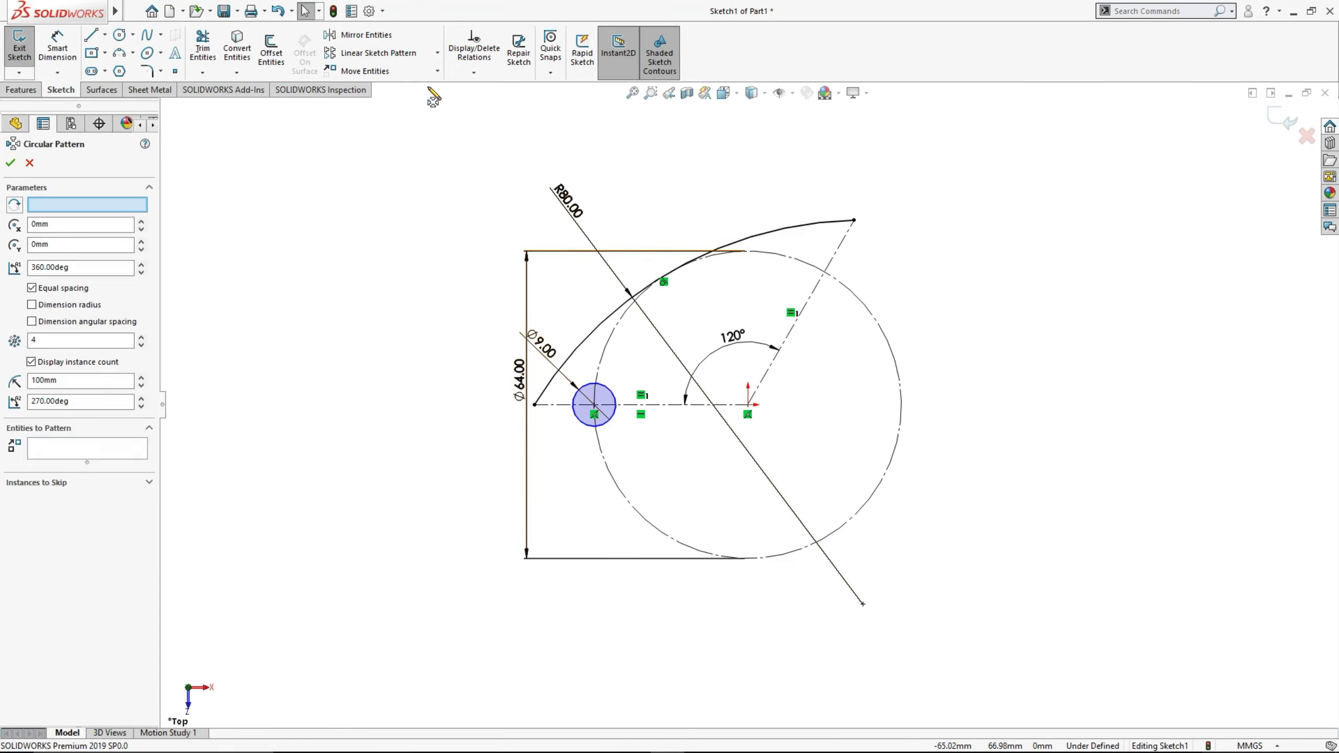
pyautogui.click(774, 233)
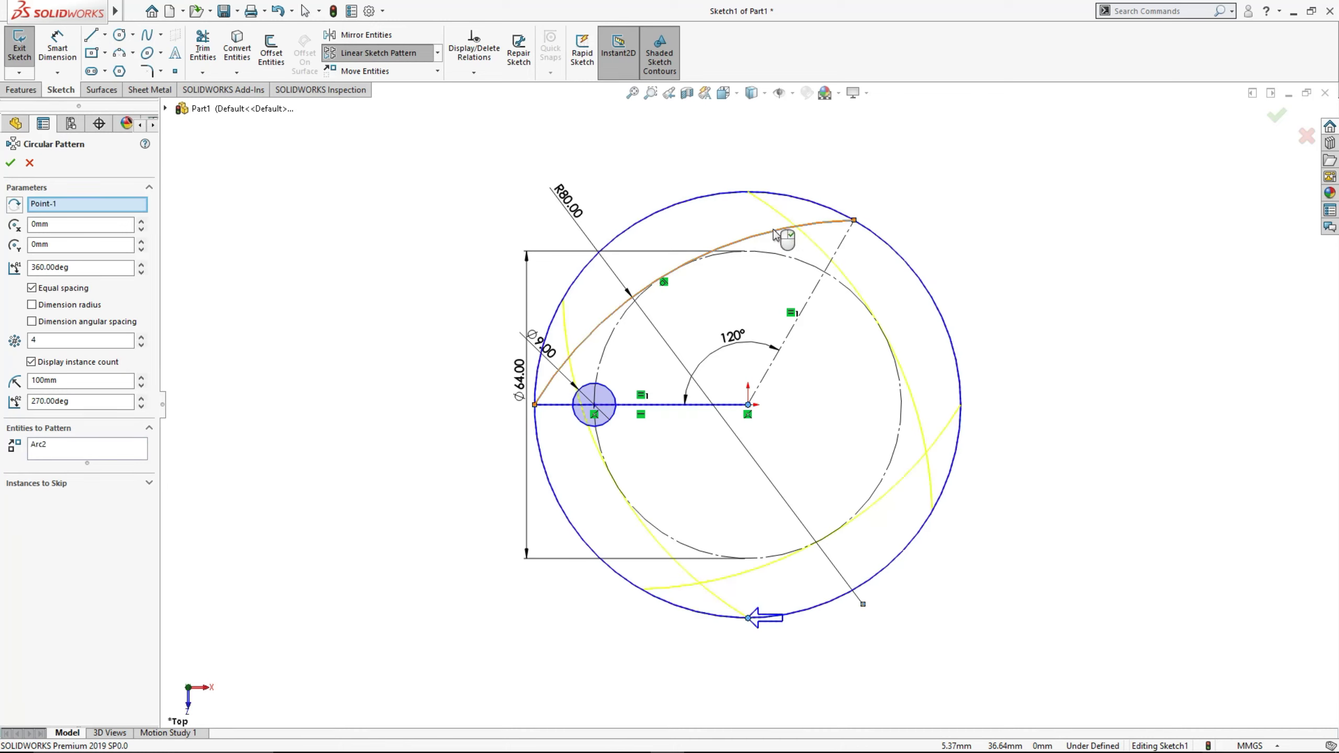
pyautogui.click(593, 393)
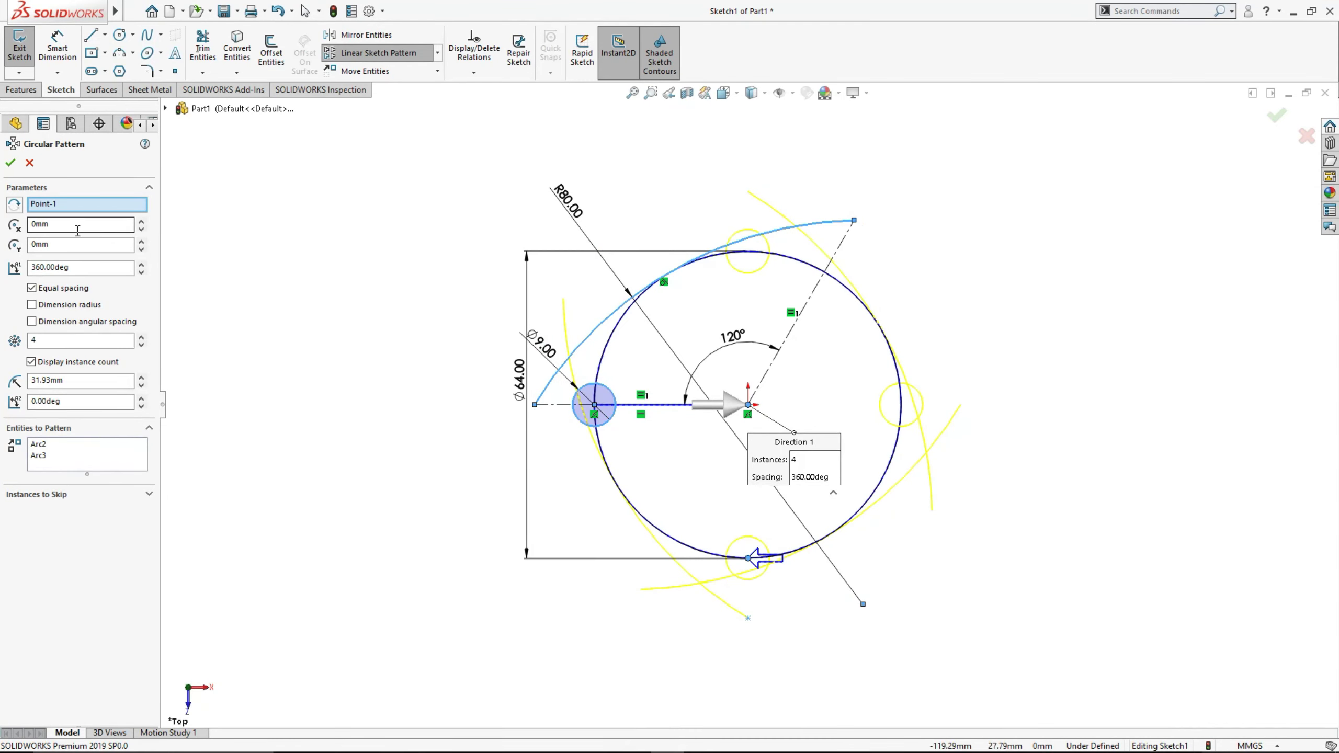
pyautogui.click(56, 338)
pyautogui.write('3')
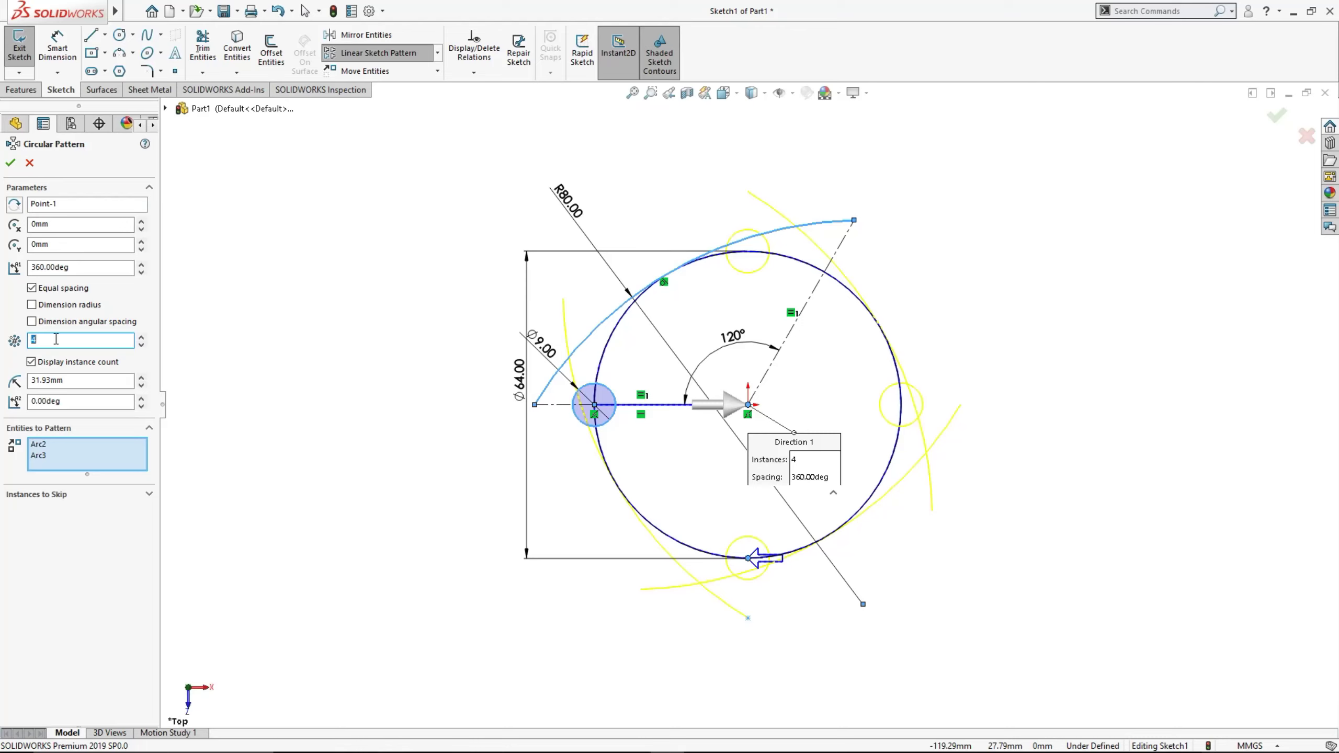
pyautogui.click(10, 161)
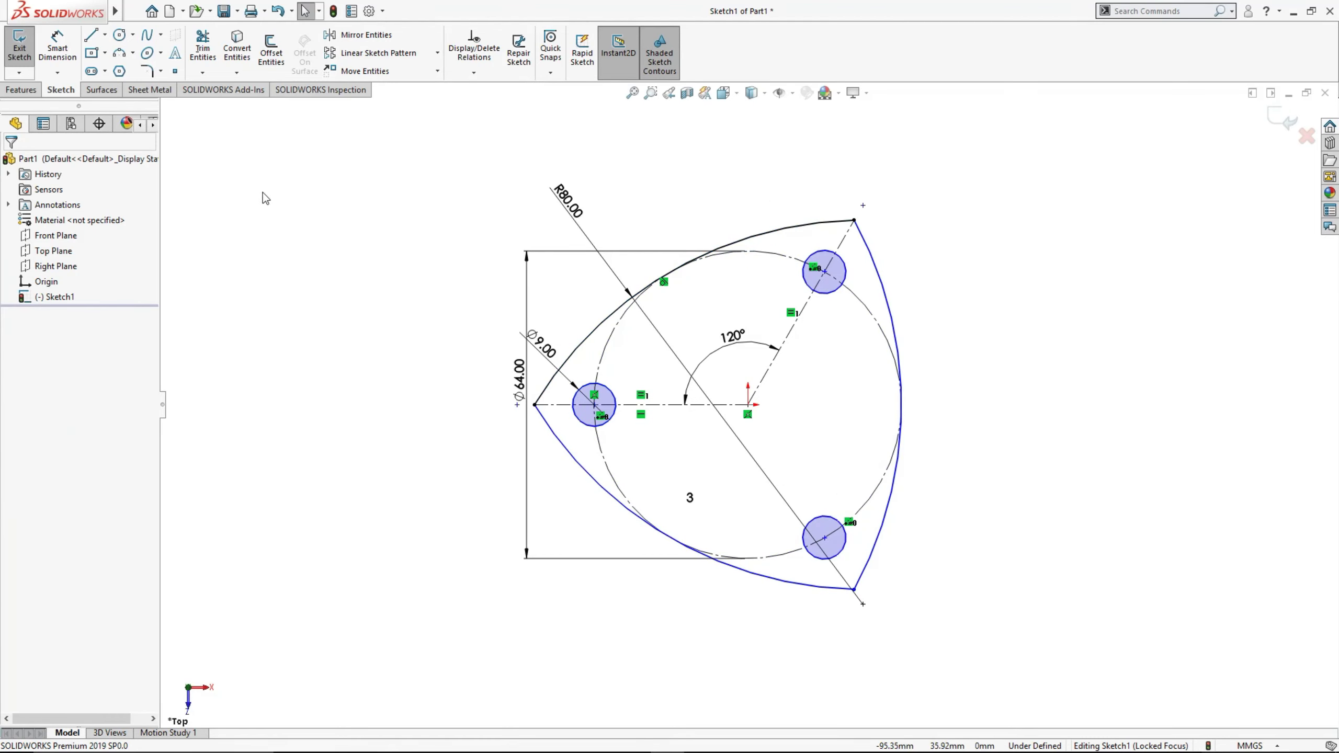
# Round the outline's three corners with R10 sketch fillets
pyautogui.click(150, 70)
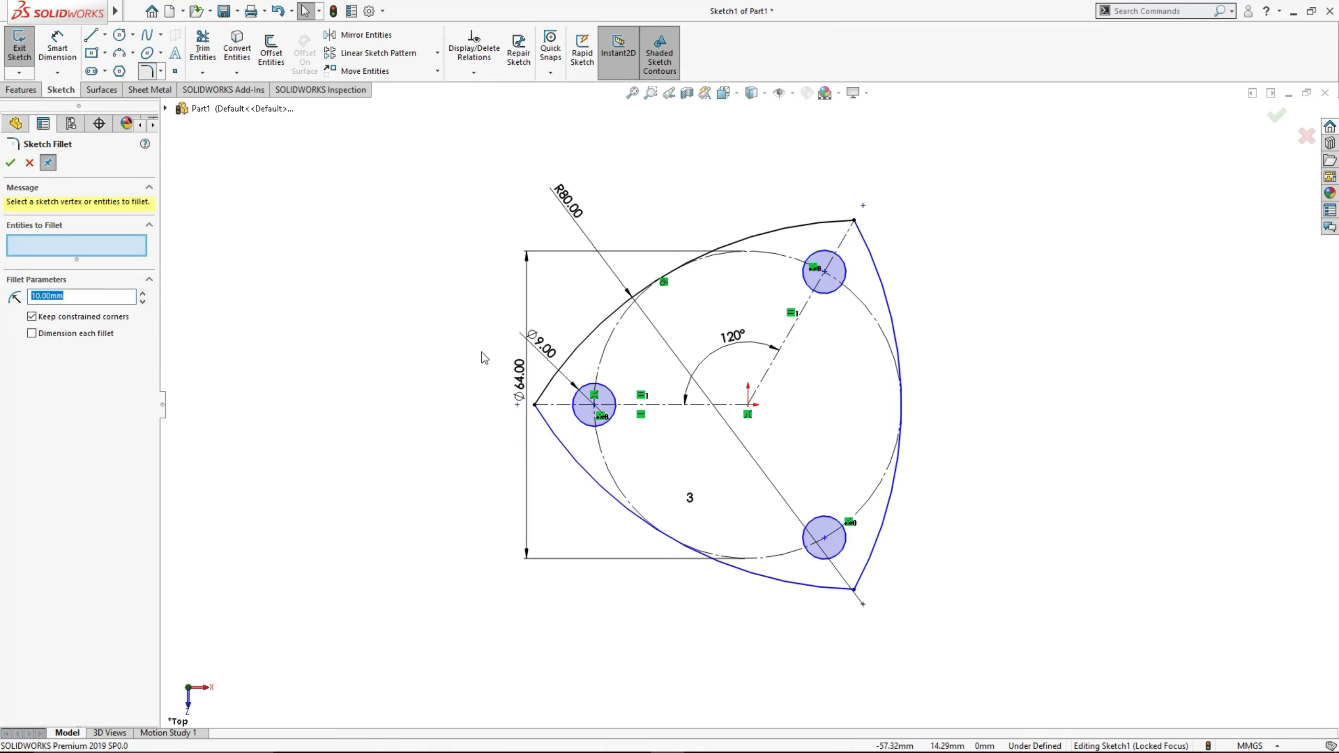
pyautogui.click(545, 390)
pyautogui.click(547, 429)
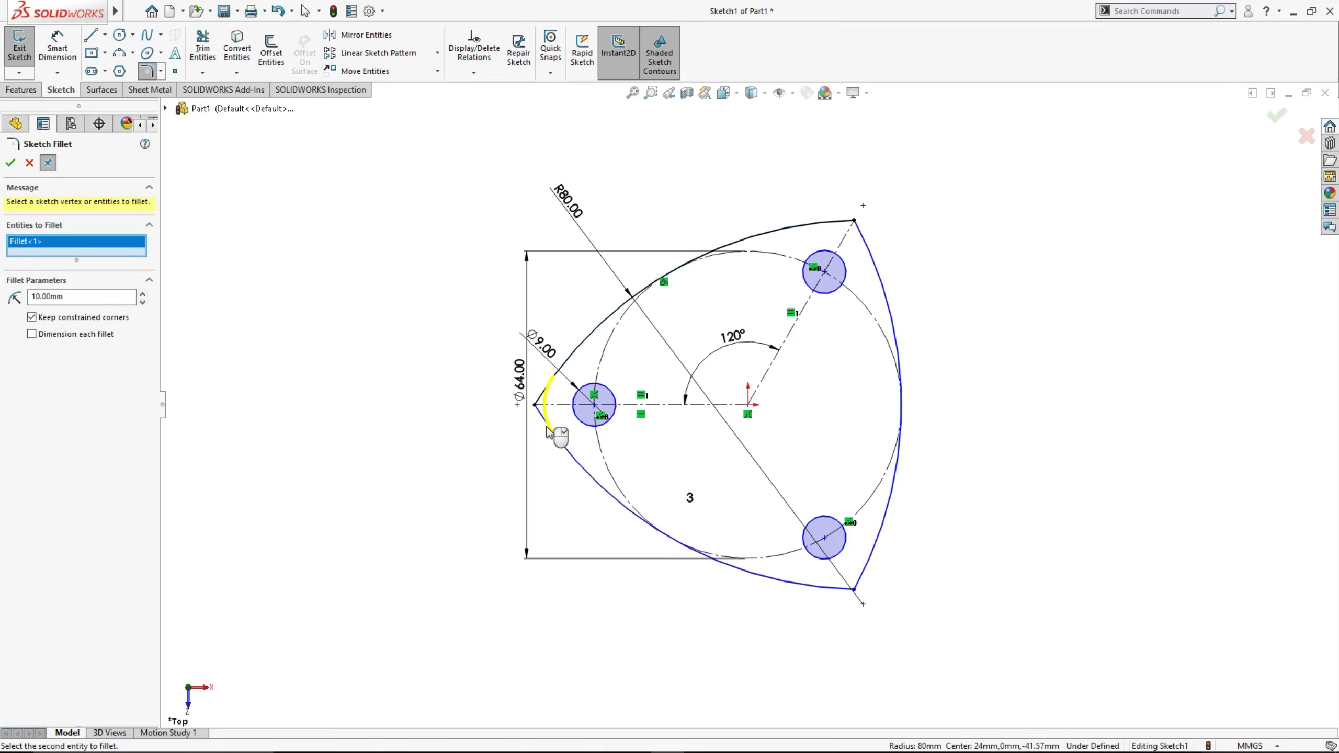
pyautogui.click(836, 221)
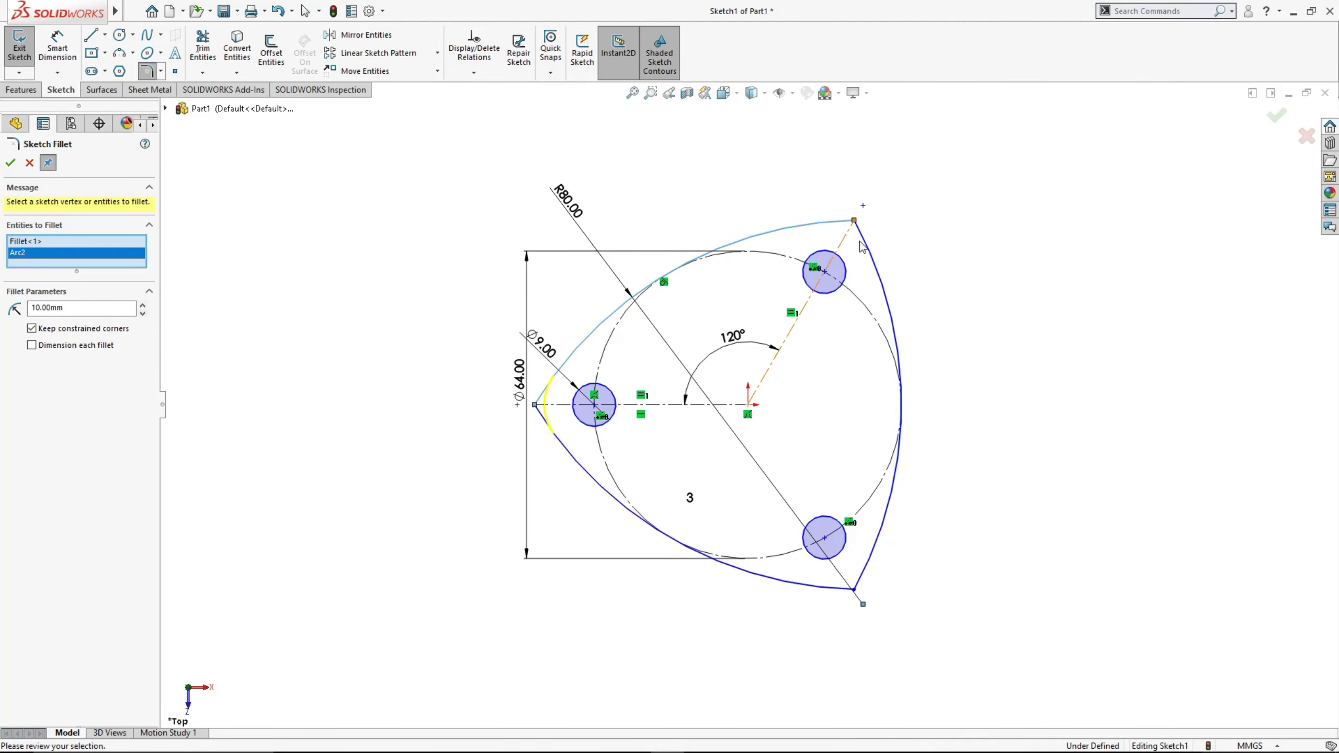
pyautogui.click(878, 263)
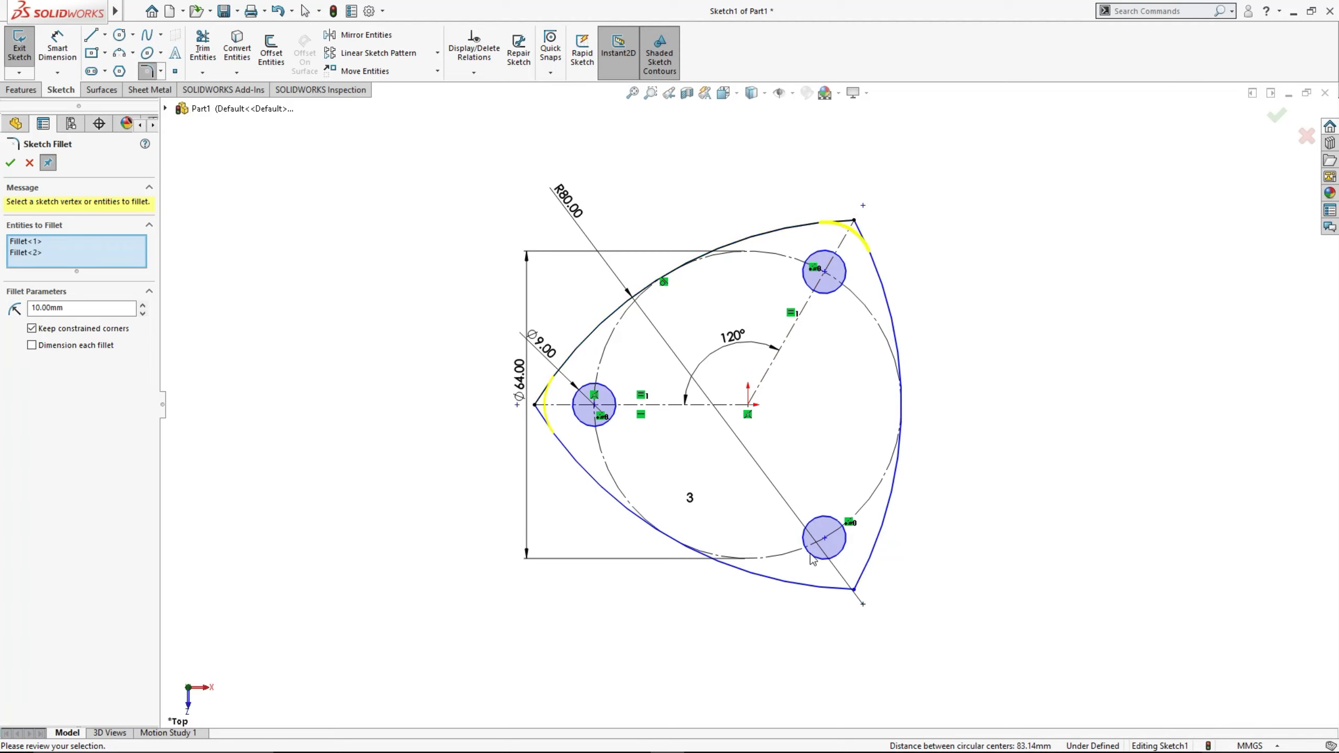
pyautogui.click(809, 589)
pyautogui.click(859, 578)
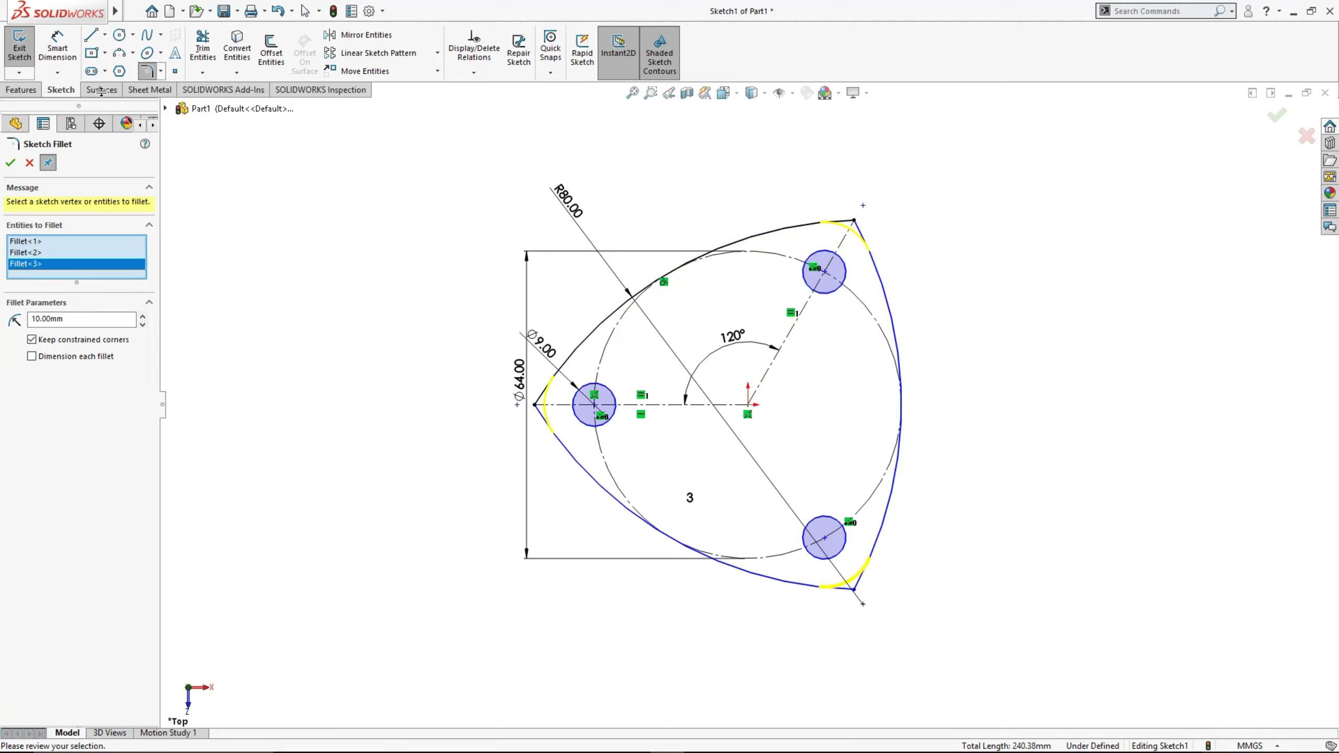
pyautogui.click(10, 164)
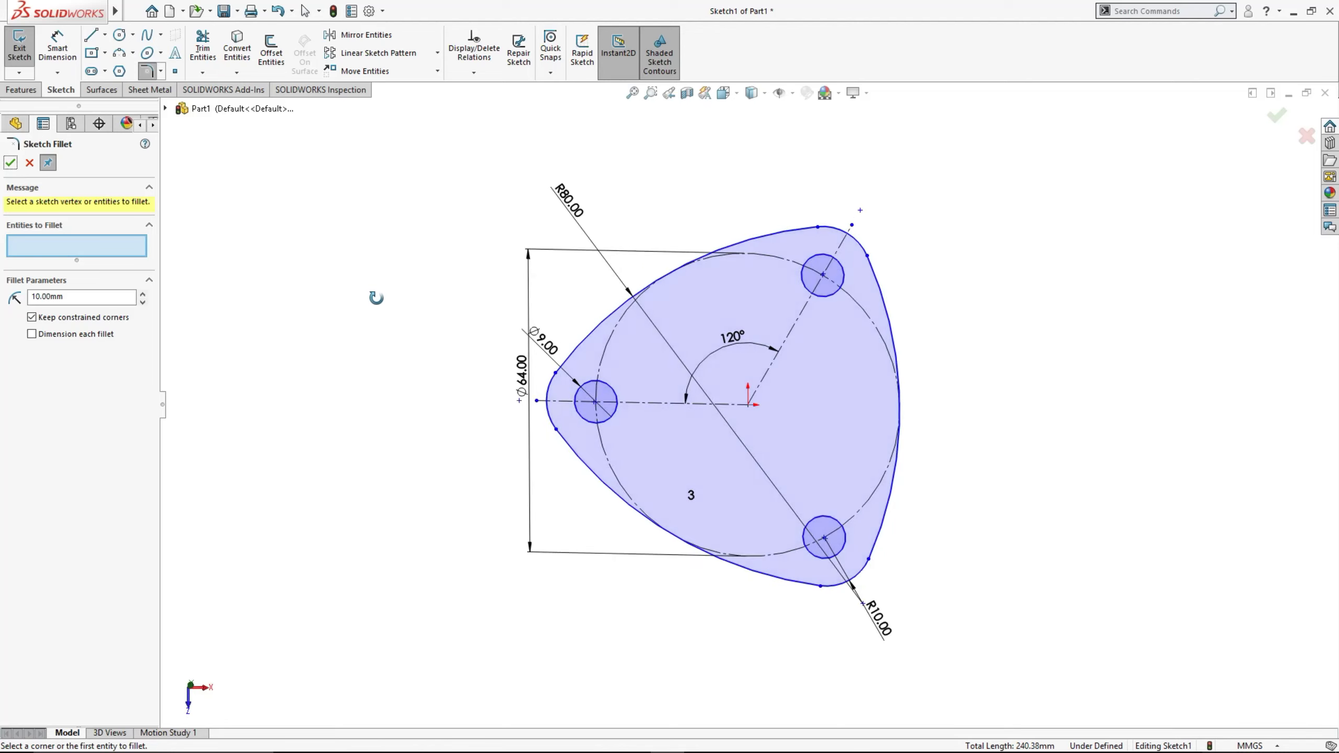
pyautogui.moveTo(374, 299); pyautogui.dragTo(340, 211, button='middle')
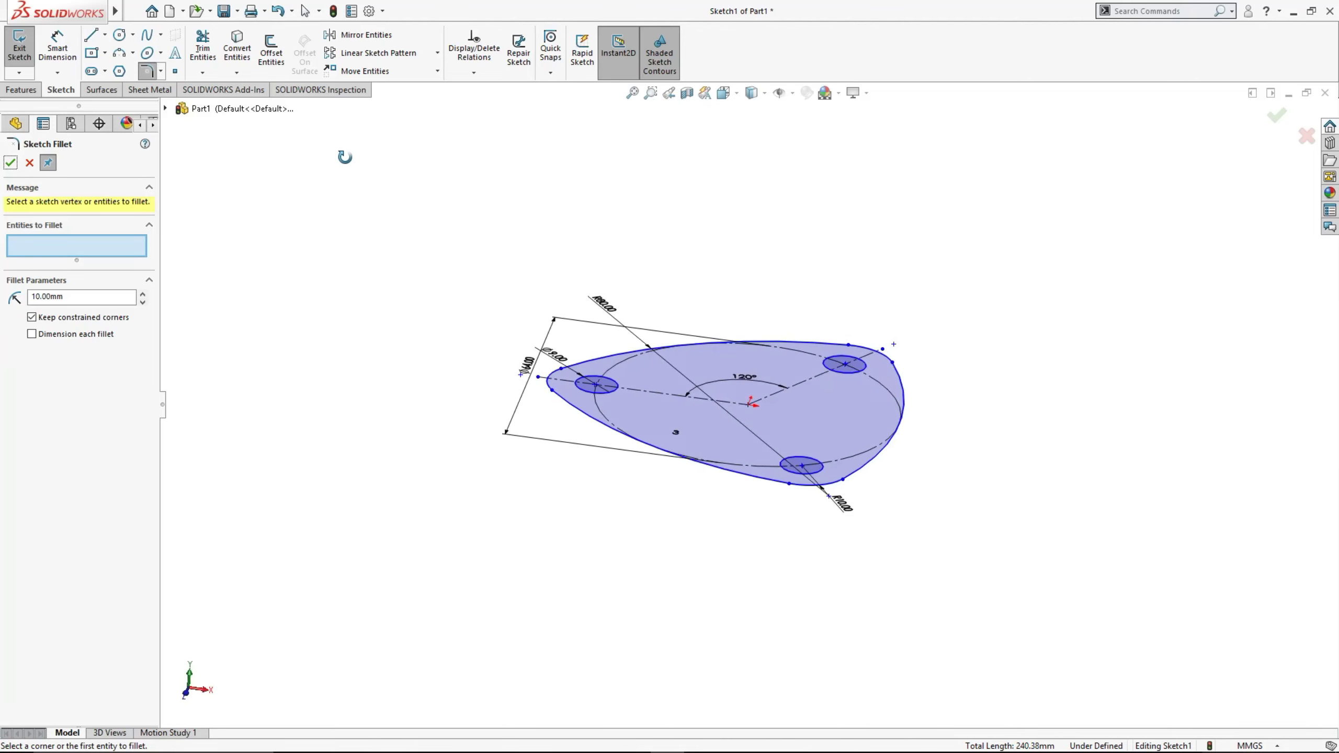
pyautogui.click(29, 164)
# Extrude the profile 8 mm downward in the reversed direction as Boss-Extrude1
pyautogui.click(21, 89)
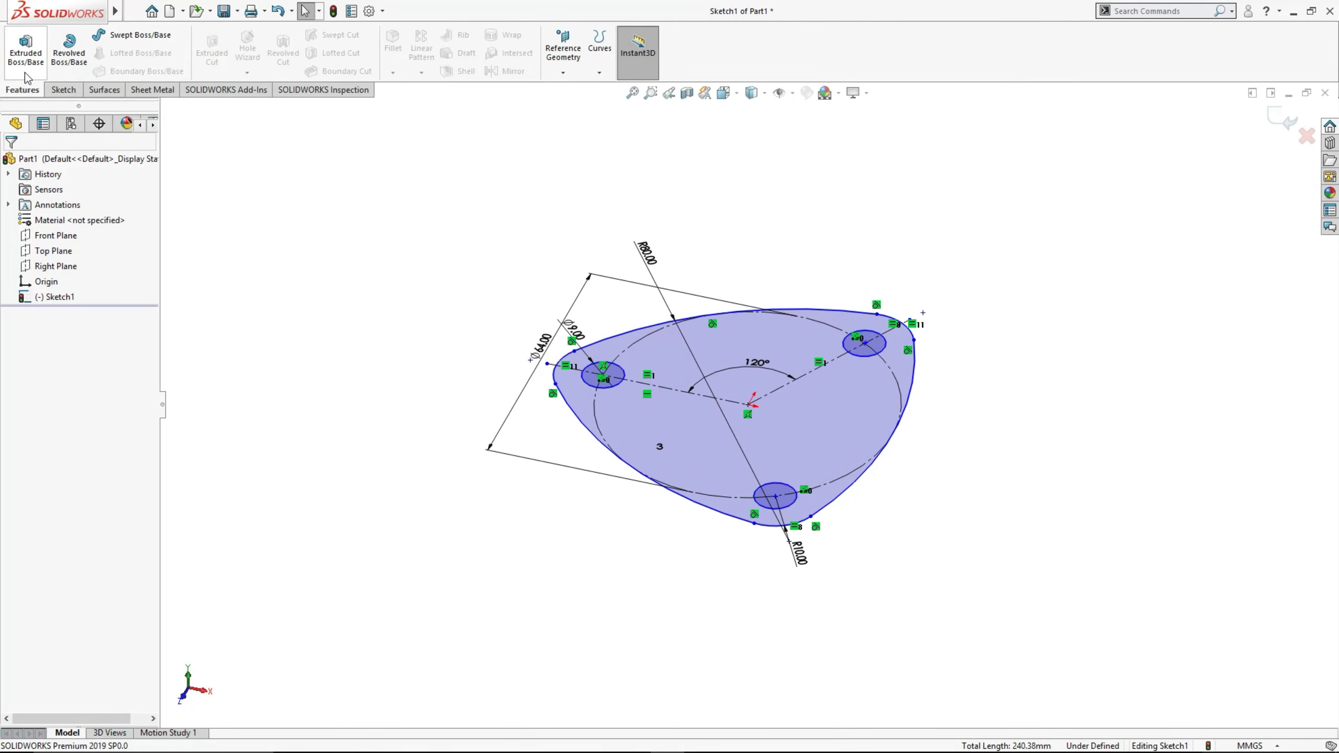
pyautogui.click(25, 48)
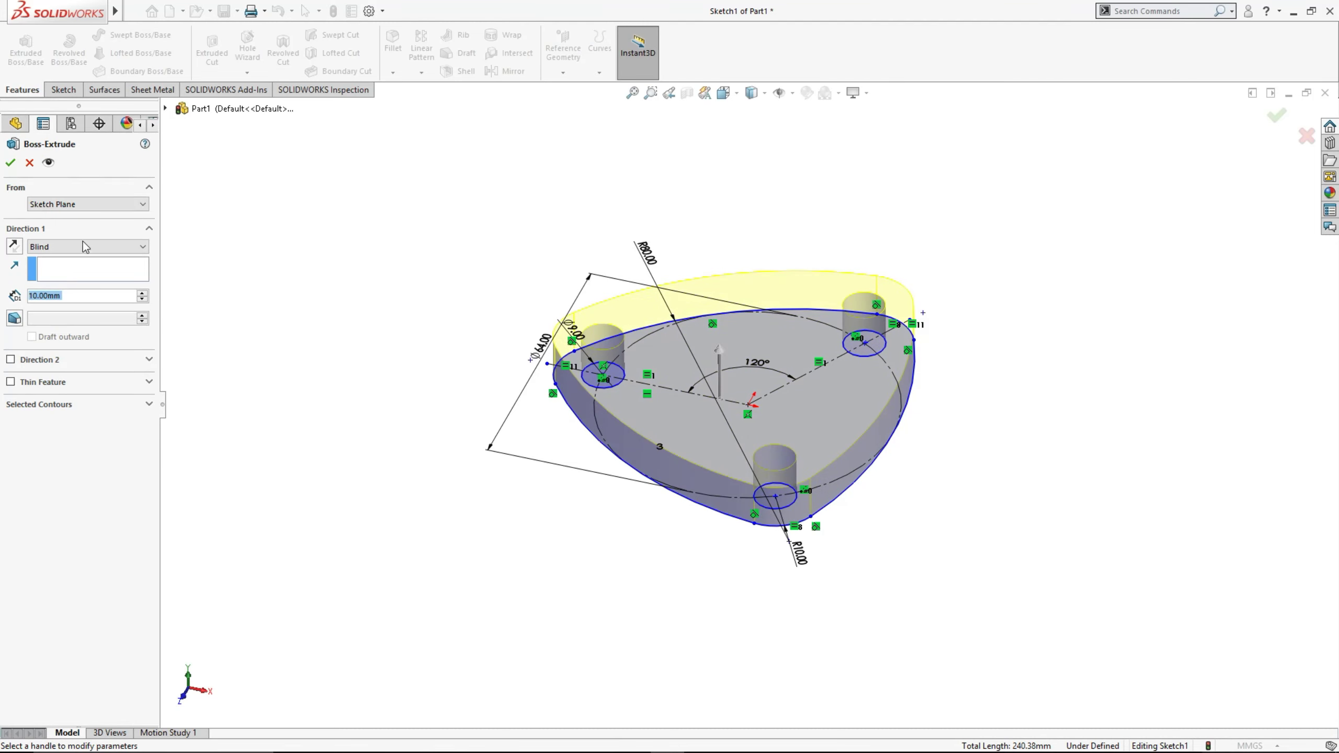
pyautogui.click(14, 246)
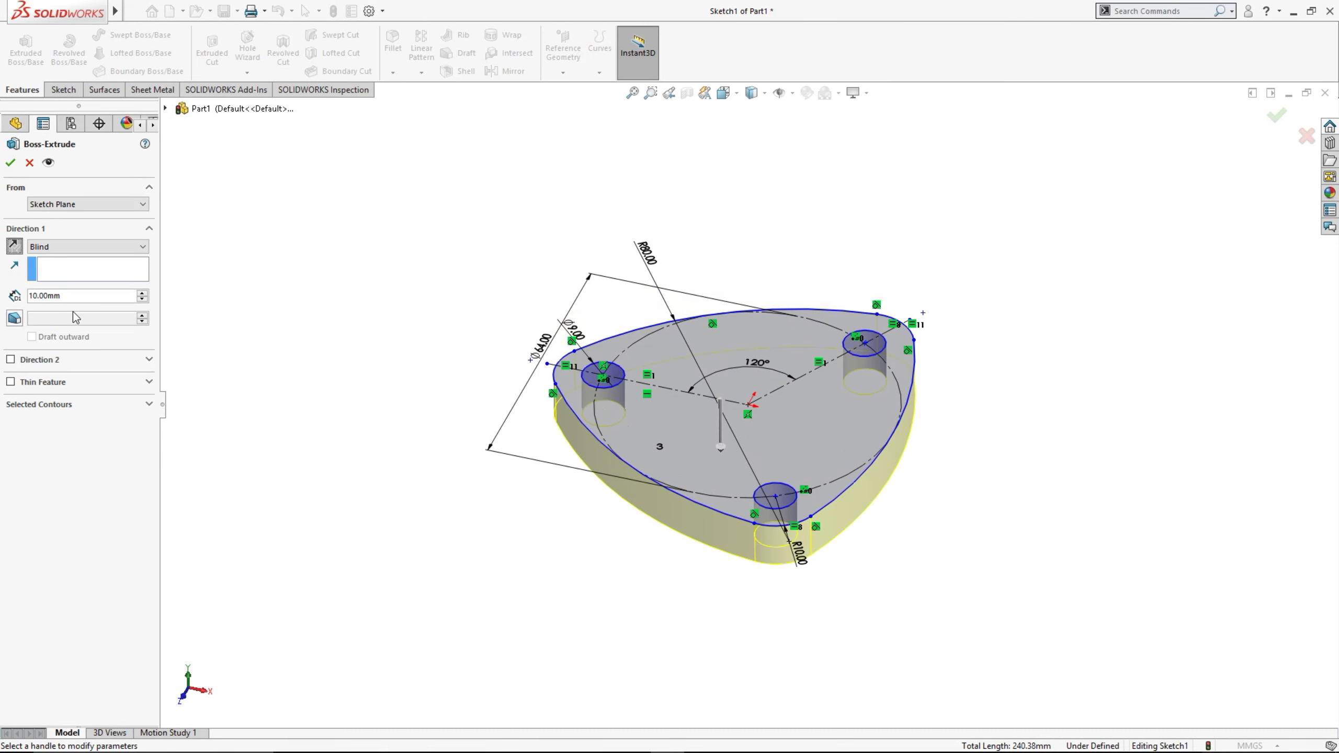
pyautogui.doubleClick(64, 295)
pyautogui.write('8')
pyautogui.press('Return')
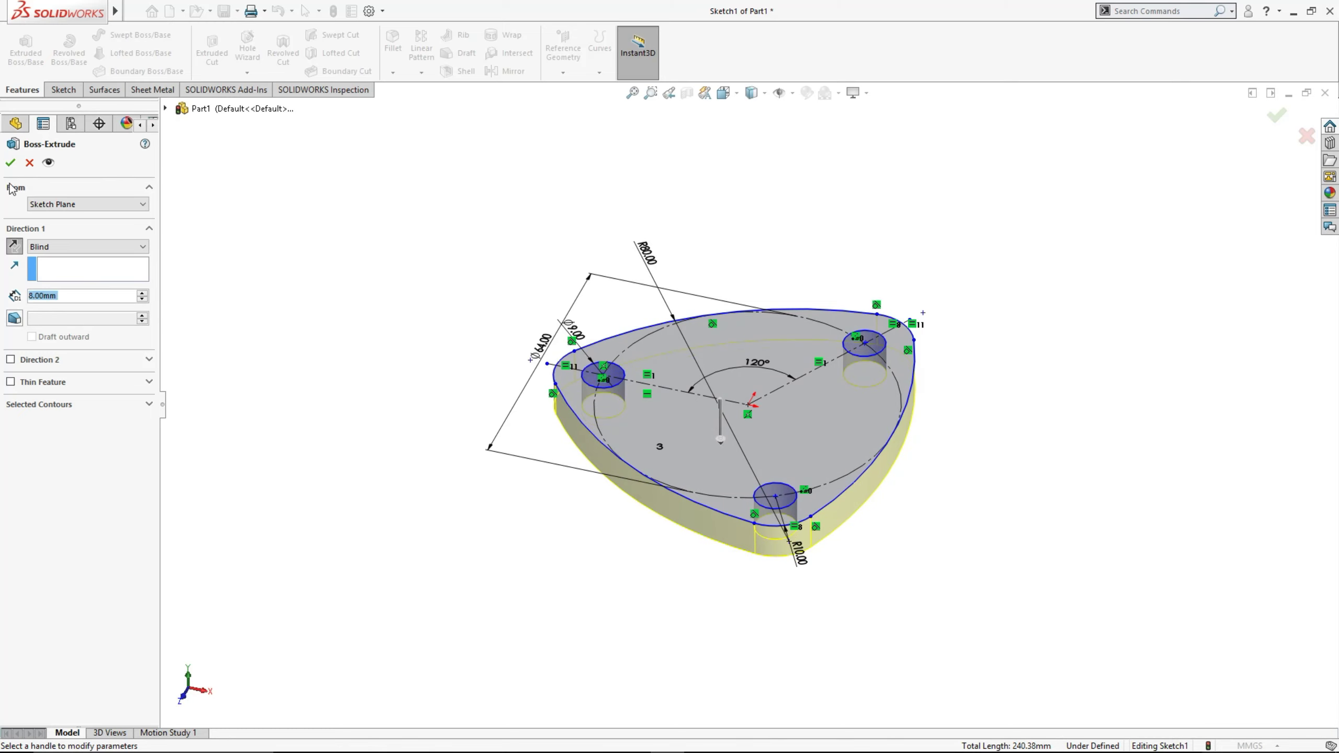
pyautogui.click(10, 164)
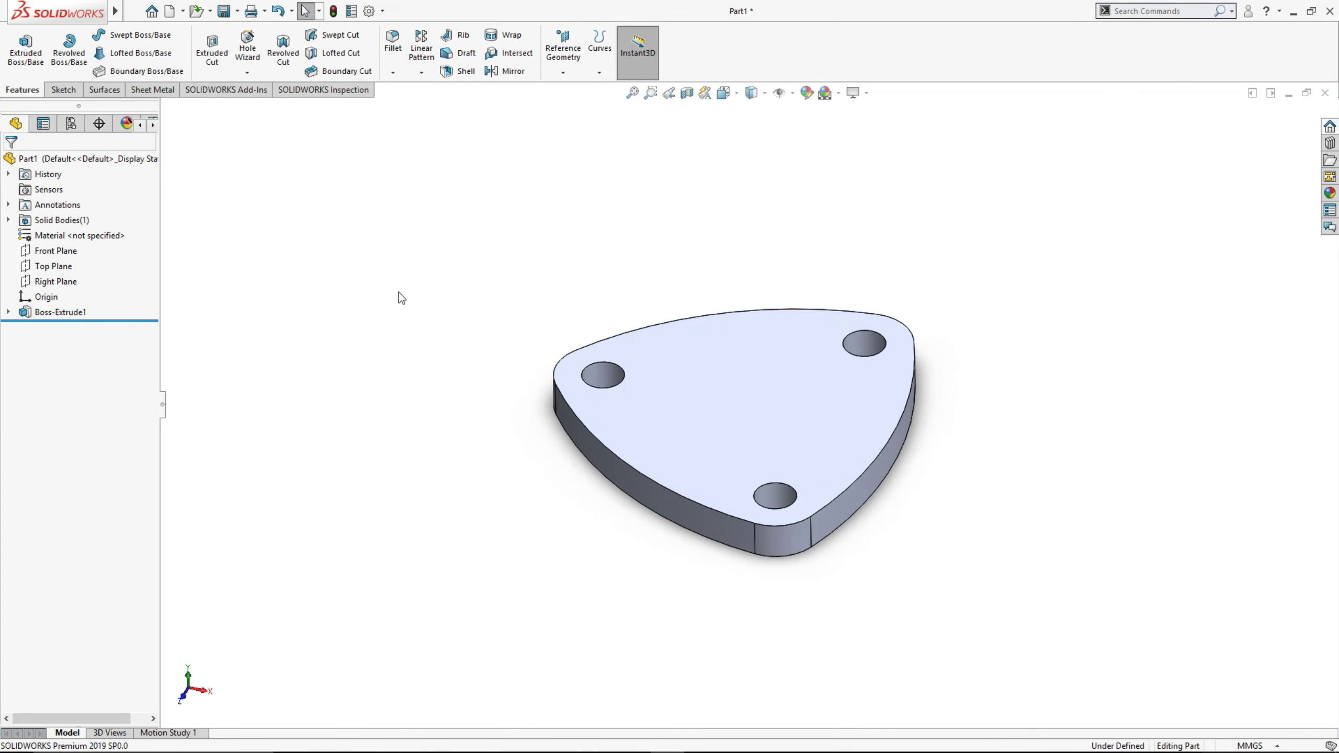
# Apply the polished steel appearance from Metal > Steel to the whole part
pyautogui.moveTo(497, 327)
pyautogui.mouseDown(button='middle')
pyautogui.moveTo(546, 482)
pyautogui.moveTo(511, 254)
pyautogui.moveTo(518, 383)
pyautogui.moveTo(519, 363)
pyautogui.mouseUp(button='middle')
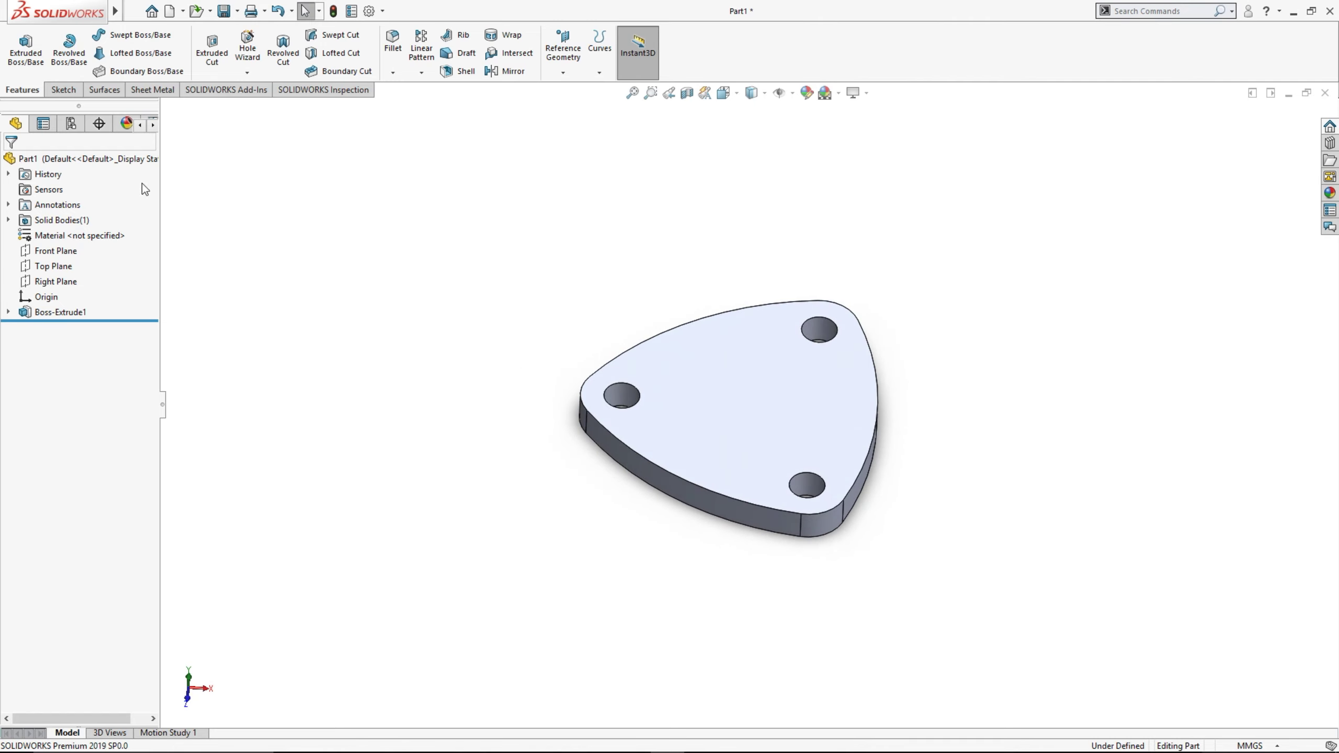
pyautogui.rightClick(90, 162)
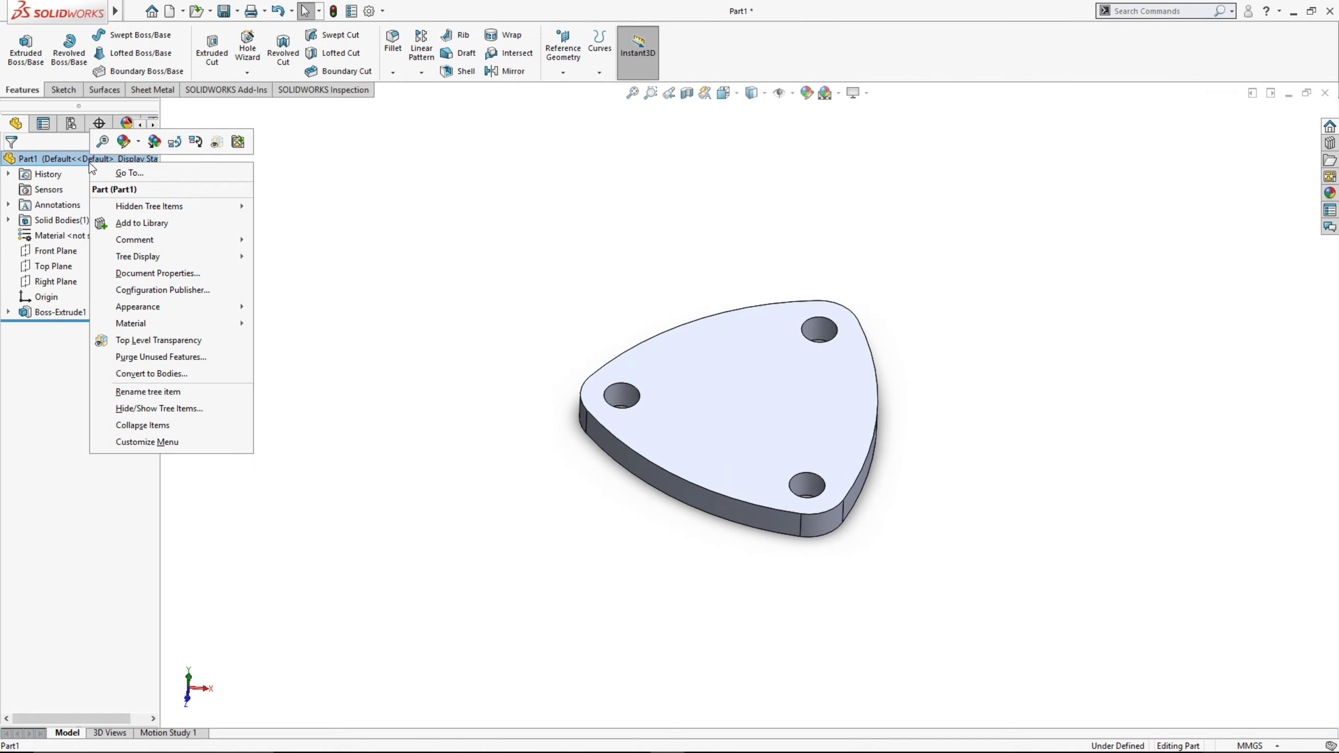
pyautogui.click(124, 141)
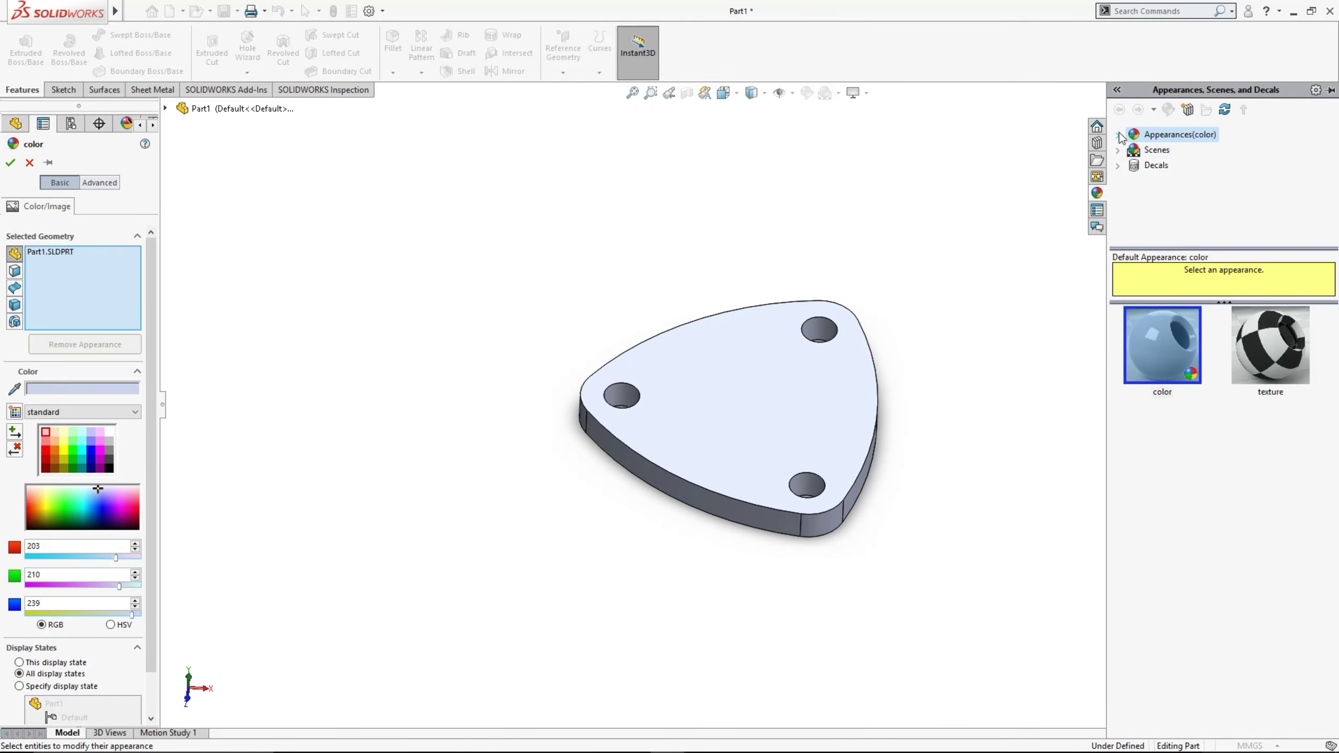
pyautogui.click(1118, 136)
pyautogui.click(1133, 166)
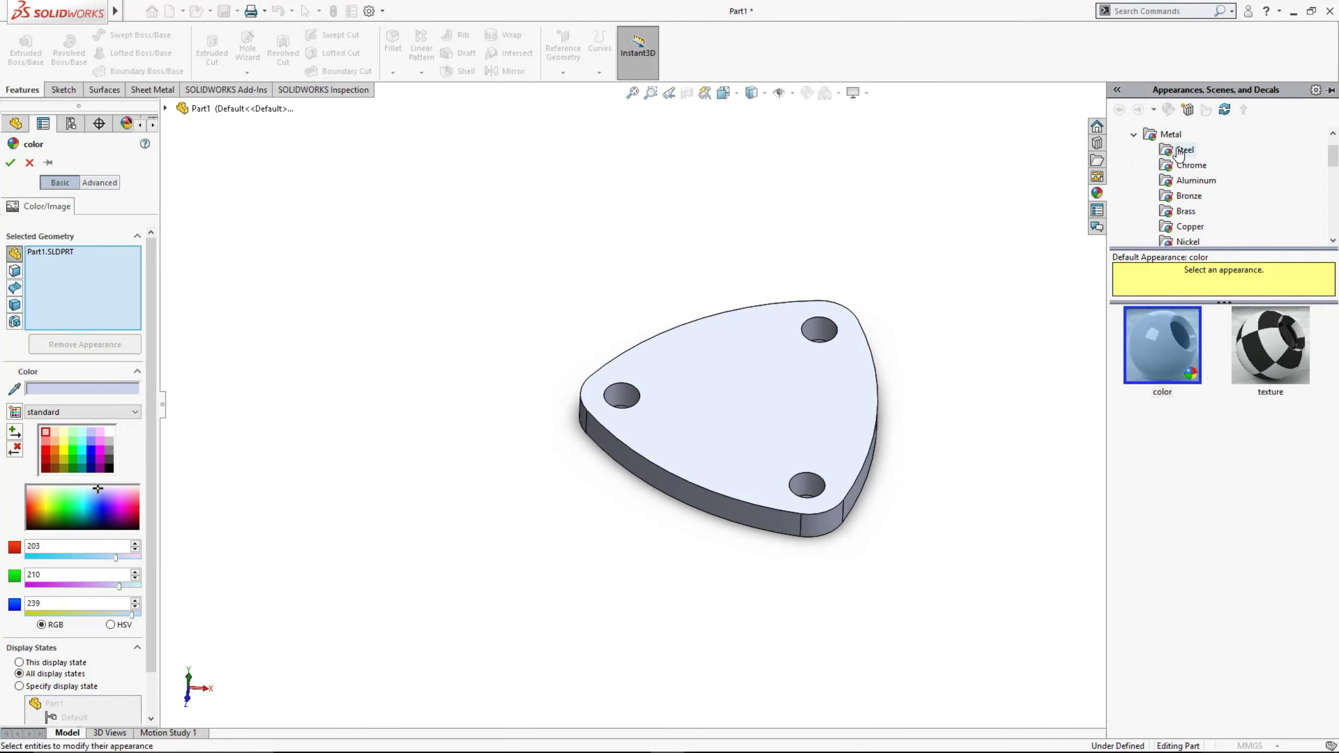
pyautogui.click(1169, 320)
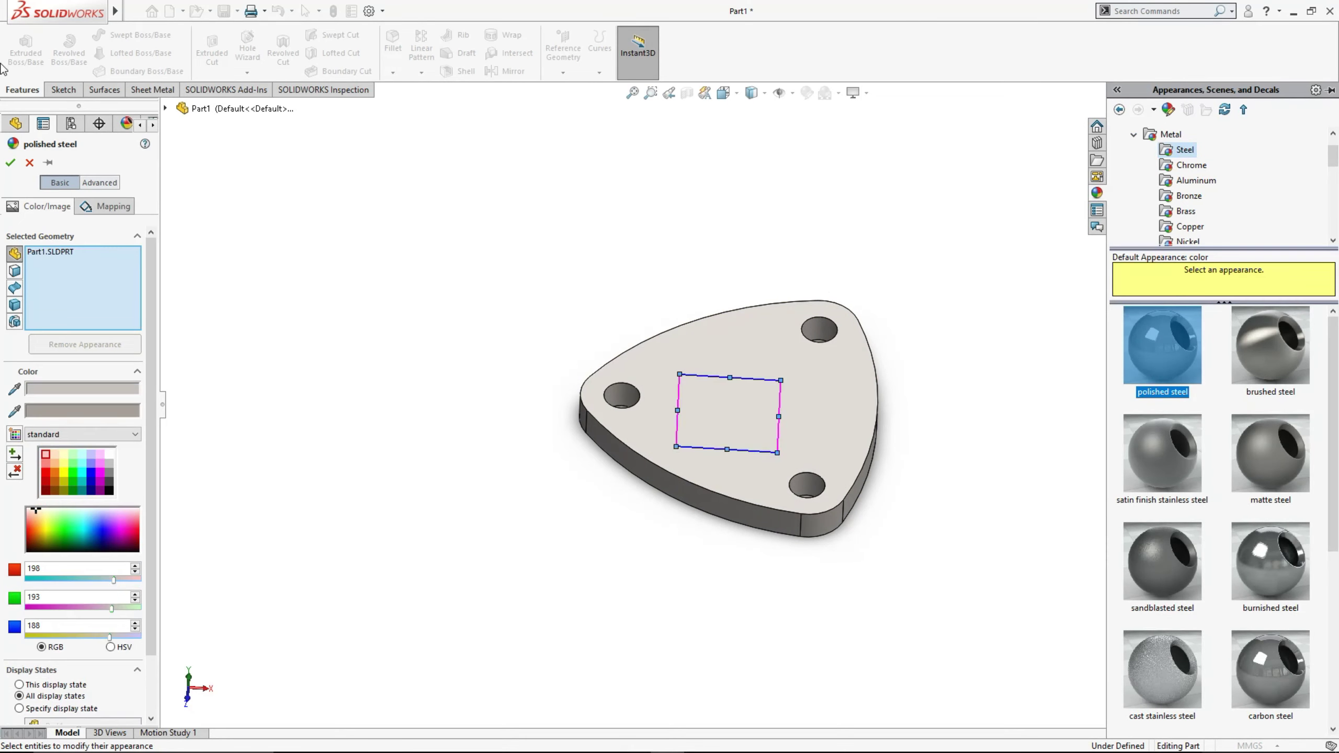
pyautogui.click(10, 163)
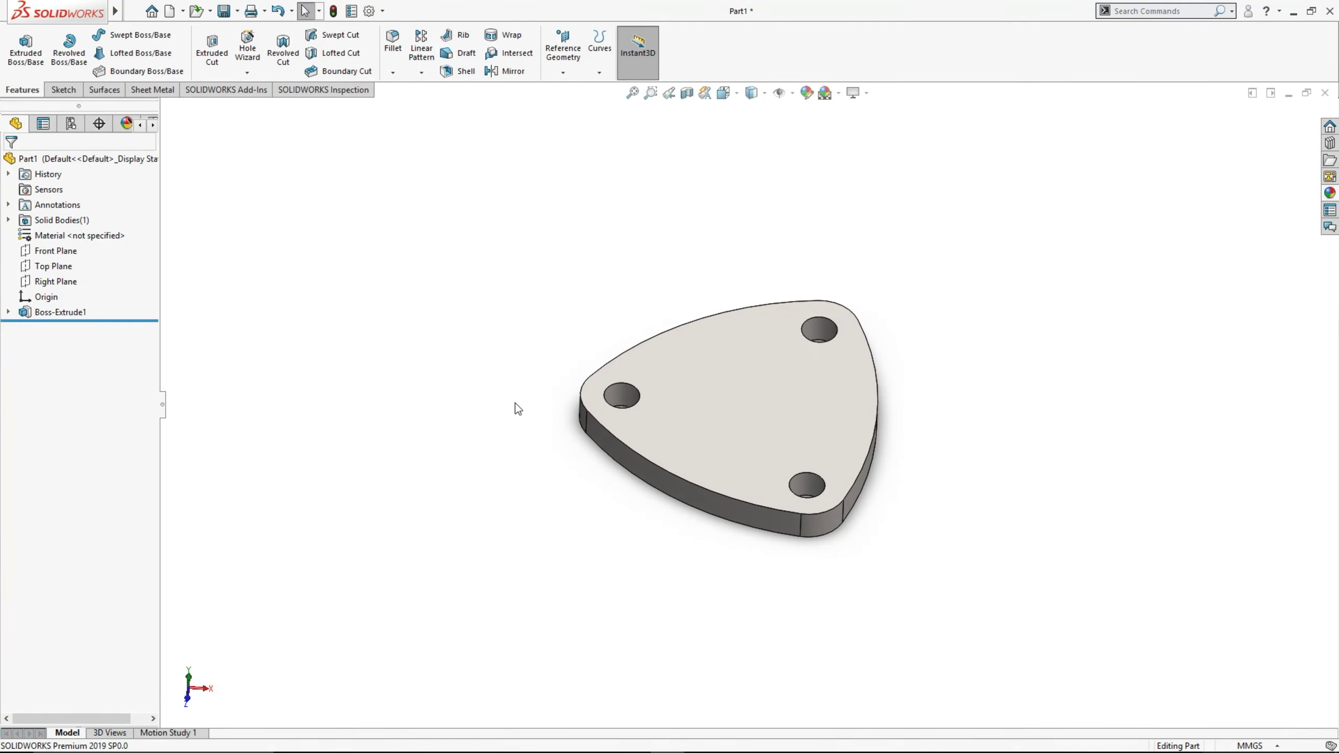
pyautogui.moveTo(514, 406)
pyautogui.mouseDown(button='middle')
pyautogui.moveTo(487, 419)
pyautogui.moveTo(496, 410)
pyautogui.mouseUp(button='middle')
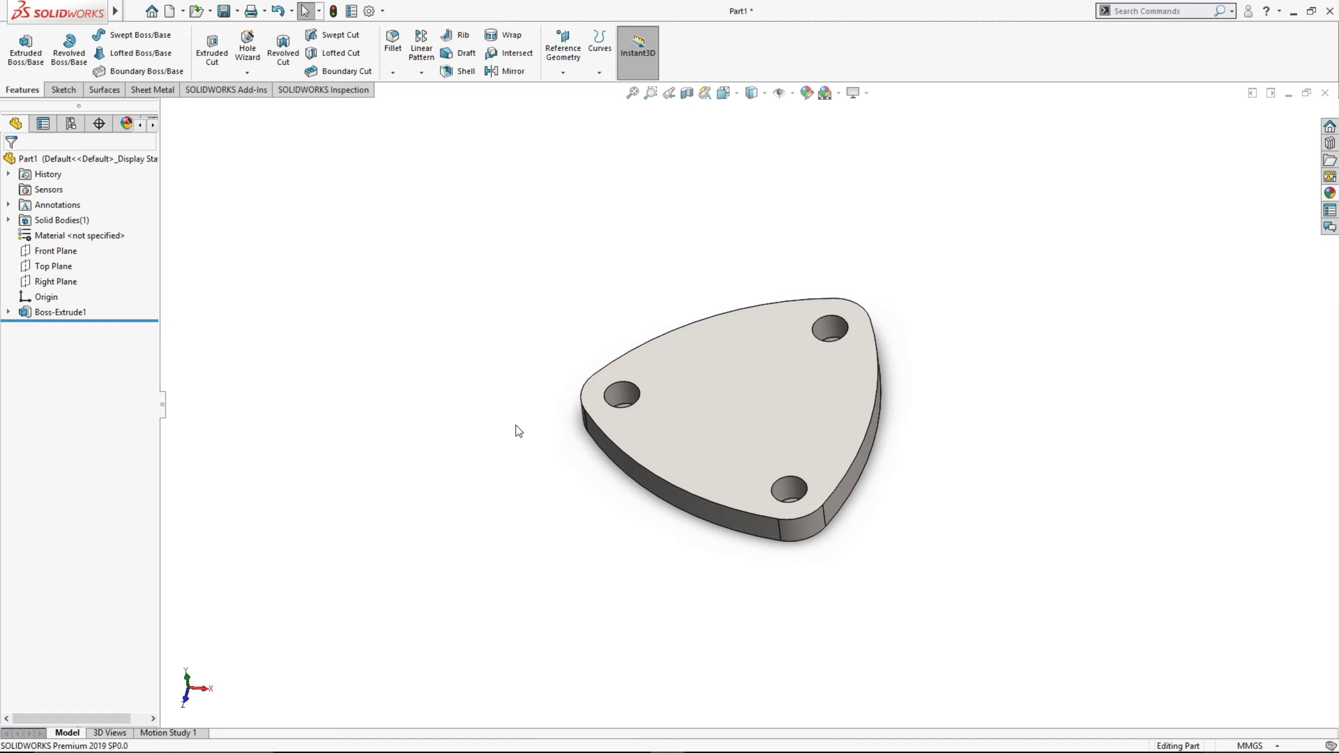
pyautogui.moveTo(574, 381); pyautogui.dragTo(576, 370, button='middle')
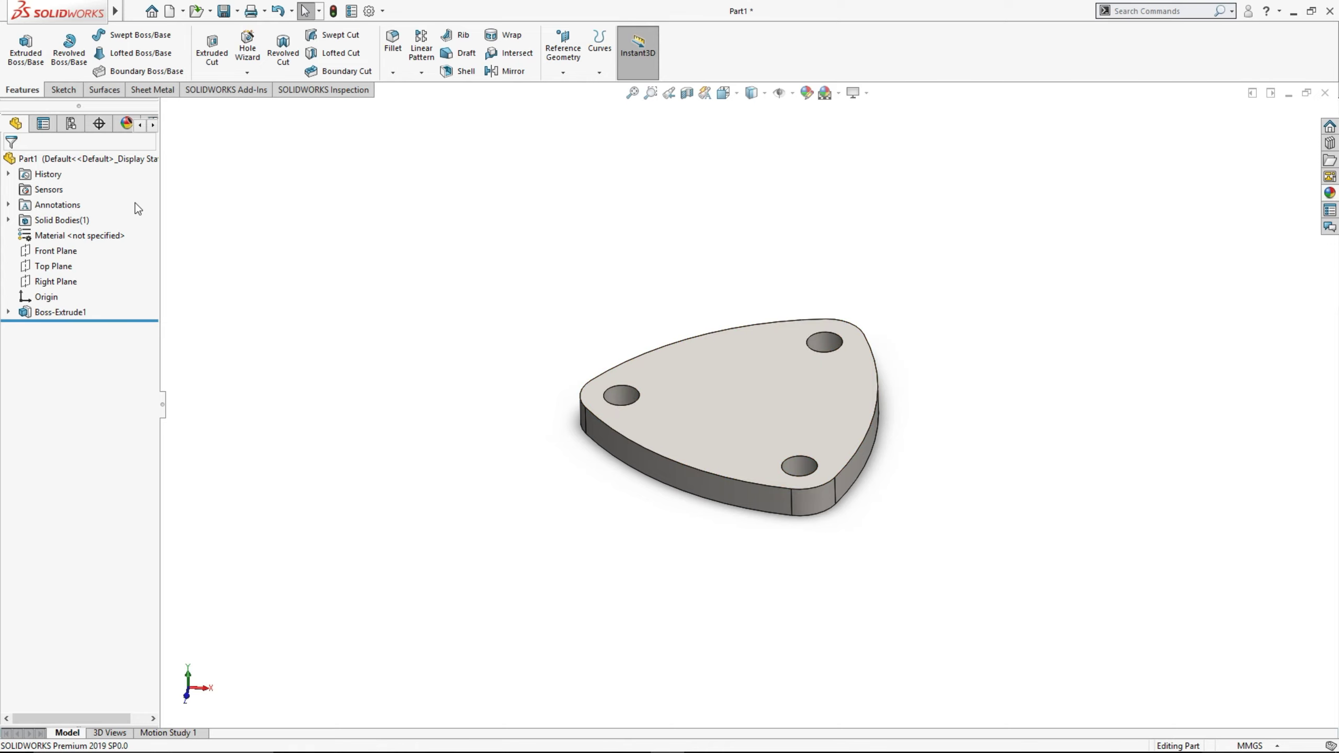
# Create Axis1 at the intersection of the Top and Right planes
pyautogui.click(58, 251)
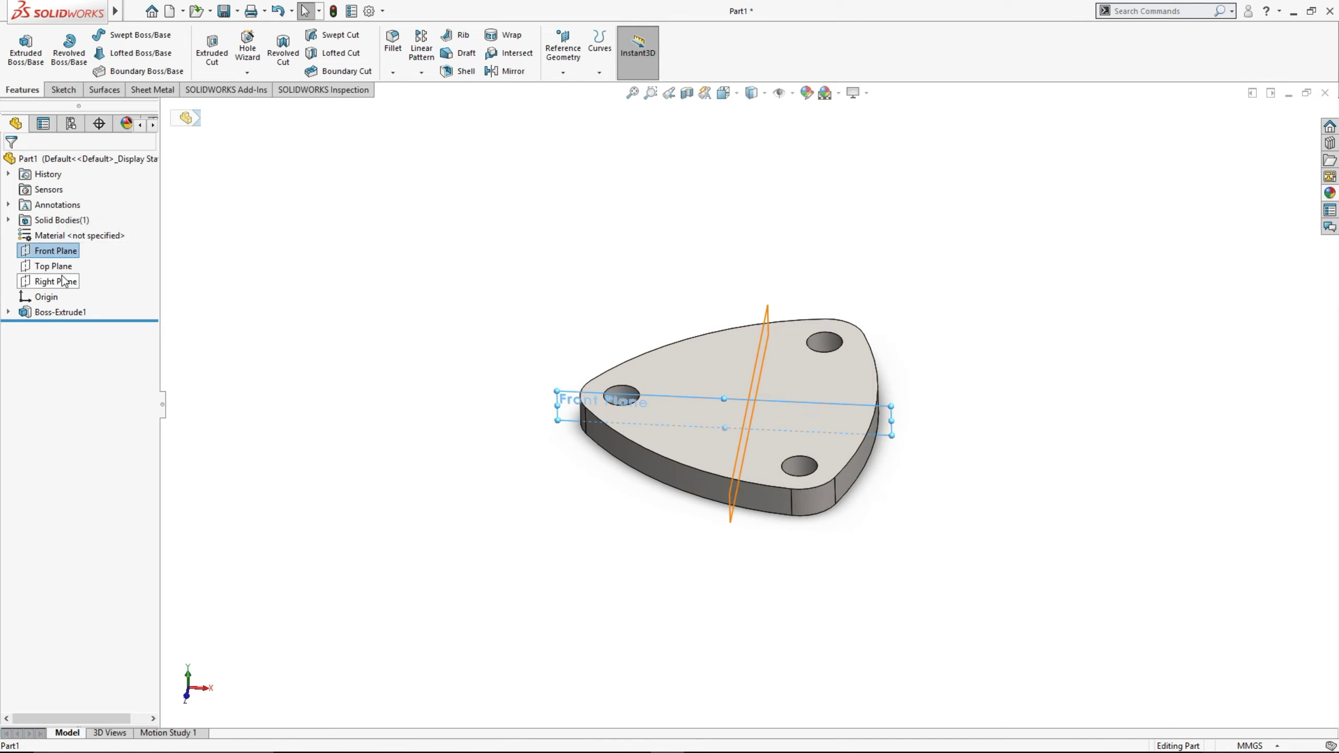
pyautogui.click(305, 263)
pyautogui.click(54, 266)
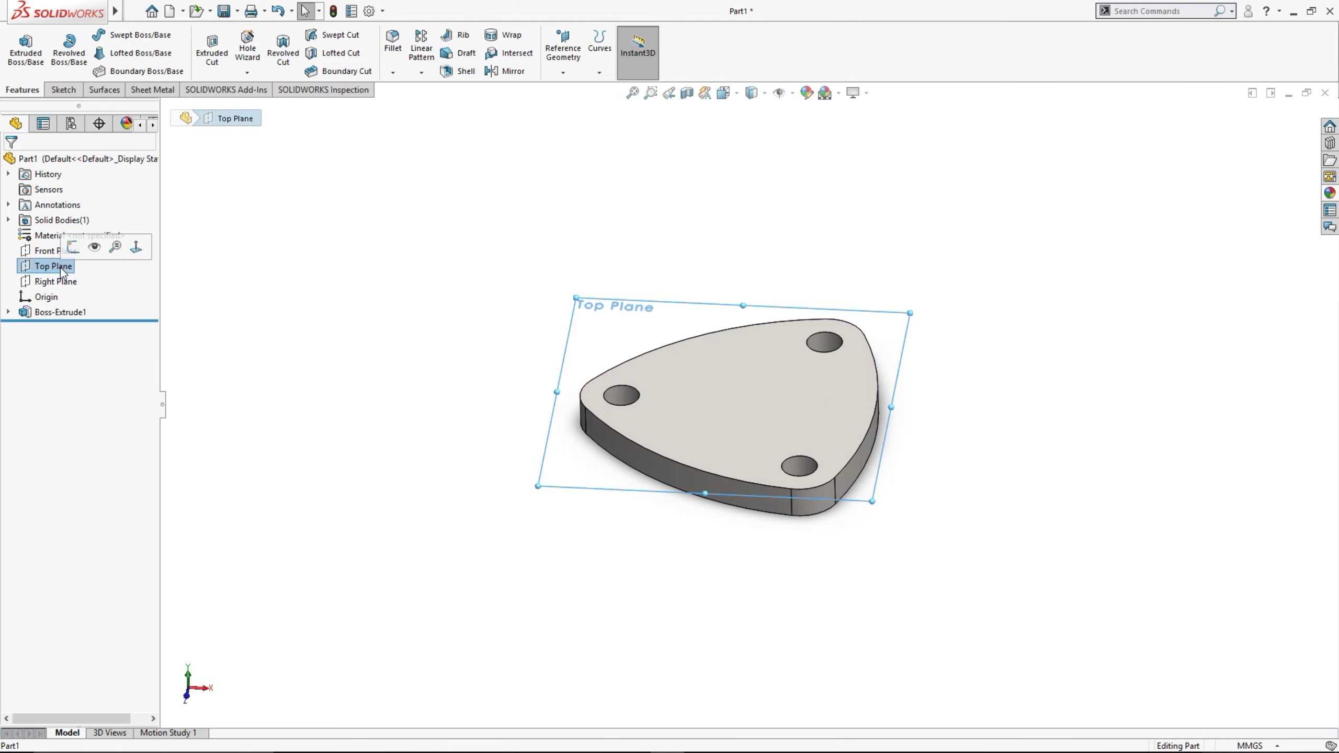
pyautogui.keyDown('ctrl'); pyautogui.click(61, 281); pyautogui.keyUp('ctrl')
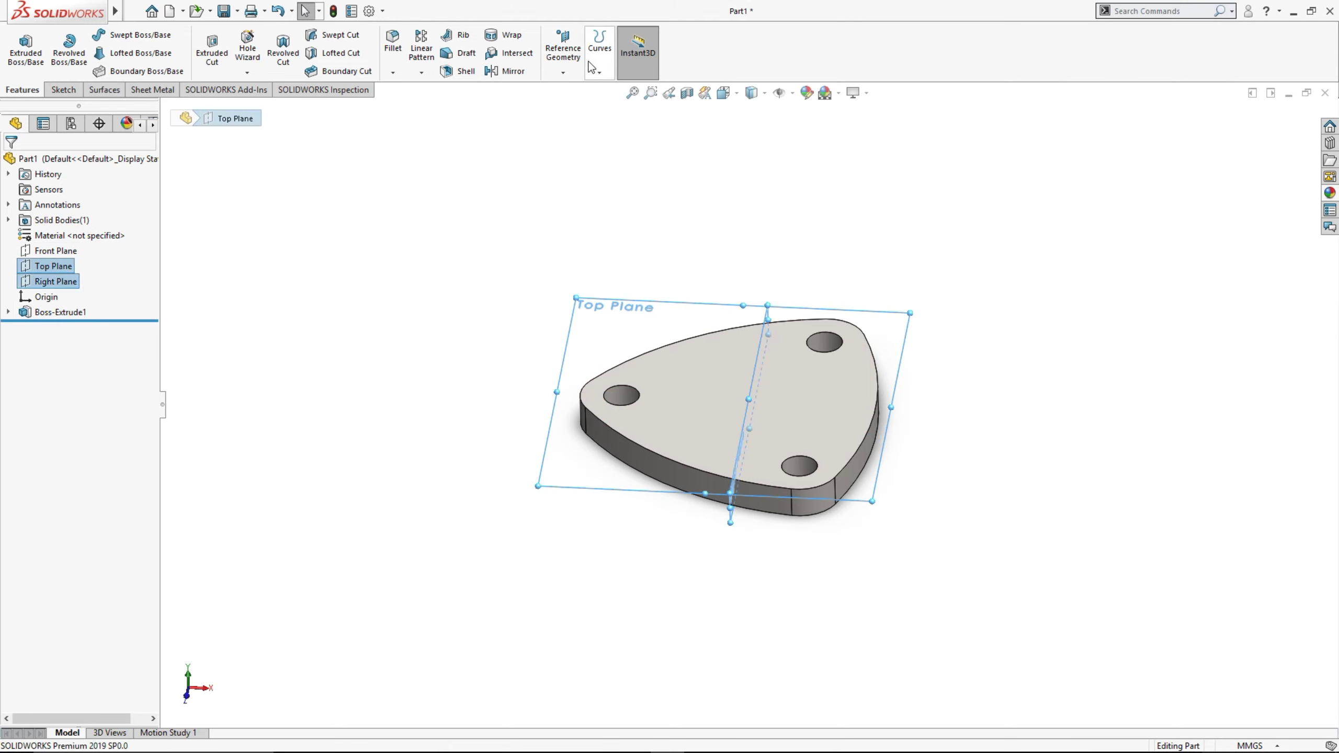
pyautogui.click(565, 64)
pyautogui.click(580, 110)
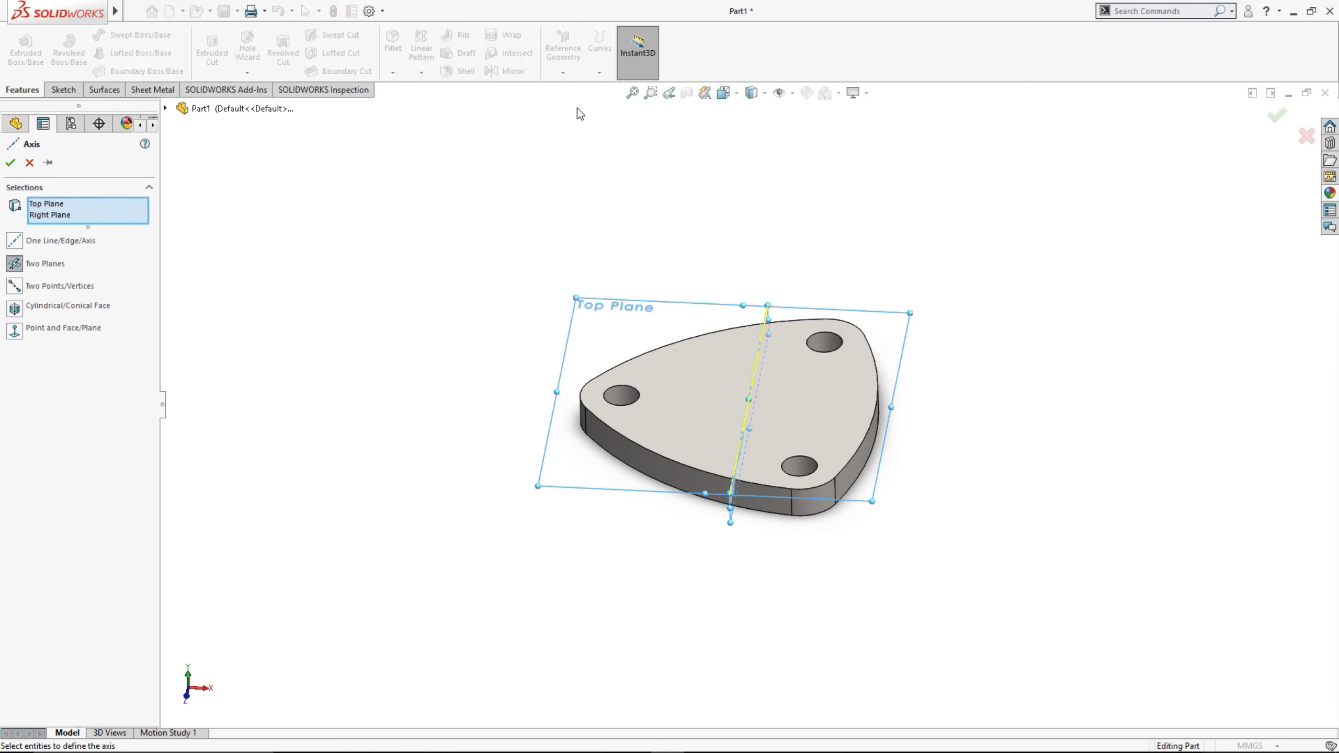
pyautogui.moveTo(692, 238)
pyautogui.mouseDown(button='middle')
pyautogui.moveTo(801, 236)
pyautogui.moveTo(784, 201)
pyautogui.moveTo(759, 202)
pyautogui.moveTo(753, 228)
pyautogui.moveTo(689, 233)
pyautogui.mouseUp(button='middle')
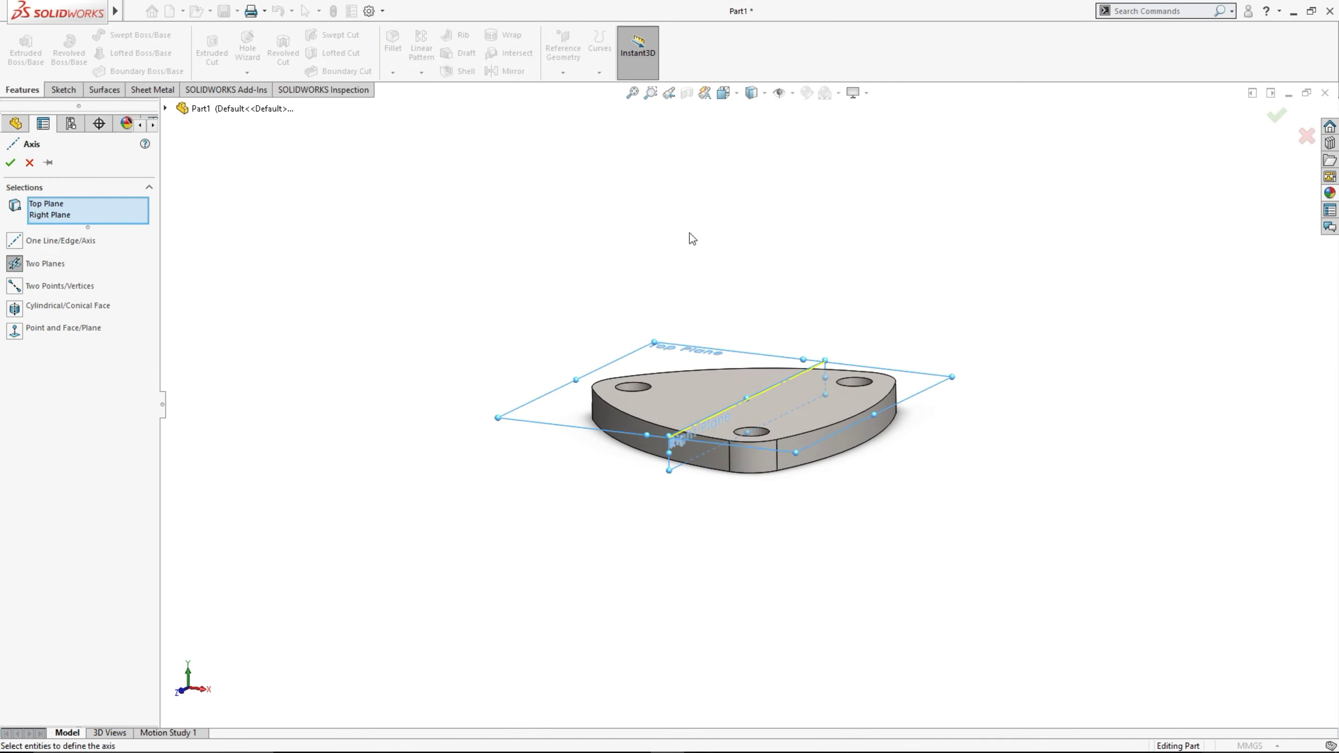
pyautogui.click(10, 163)
pyautogui.moveTo(466, 256)
pyautogui.mouseDown(button='middle')
pyautogui.moveTo(532, 371)
pyautogui.moveTo(437, 346)
pyautogui.mouseUp(button='middle')
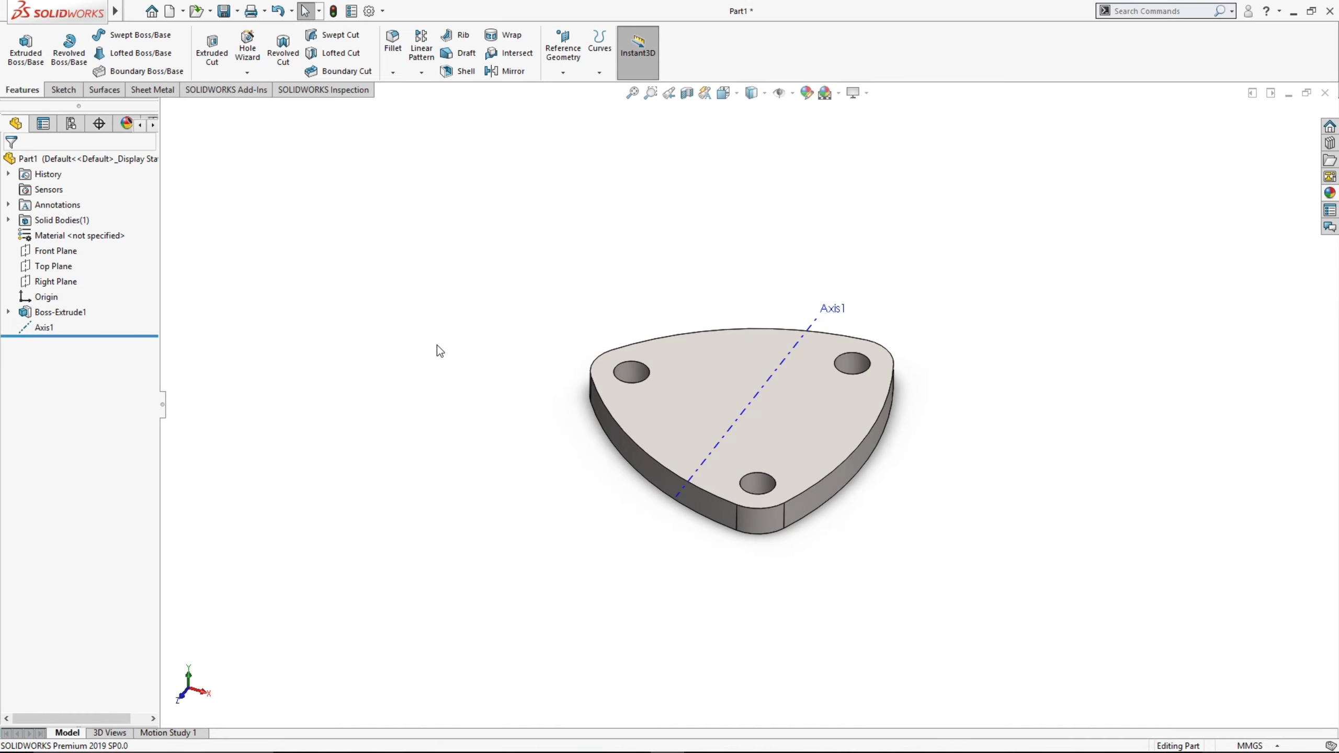
# Create Plane1 through Axis1 at 155° to the Top Plane
pyautogui.click(66, 267)
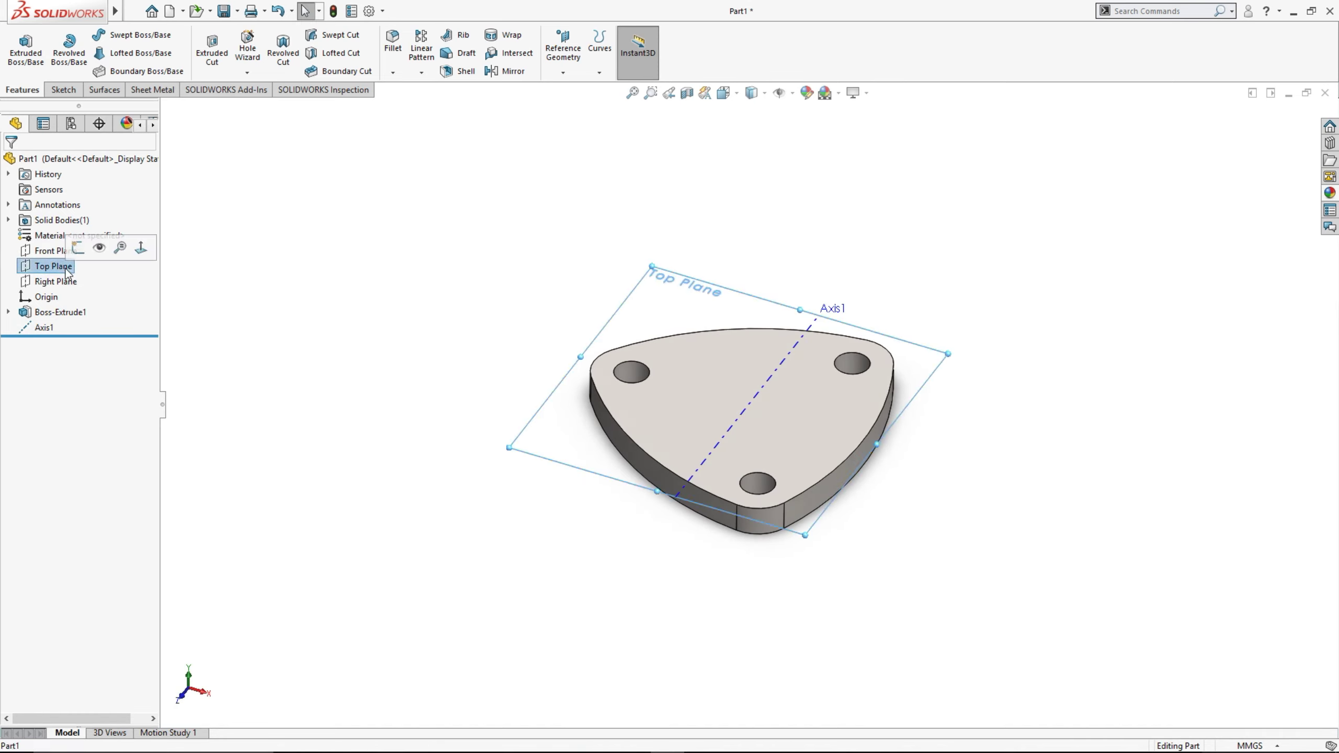
pyautogui.keyDown('ctrl'); pyautogui.click(45, 327); pyautogui.keyUp('ctrl')
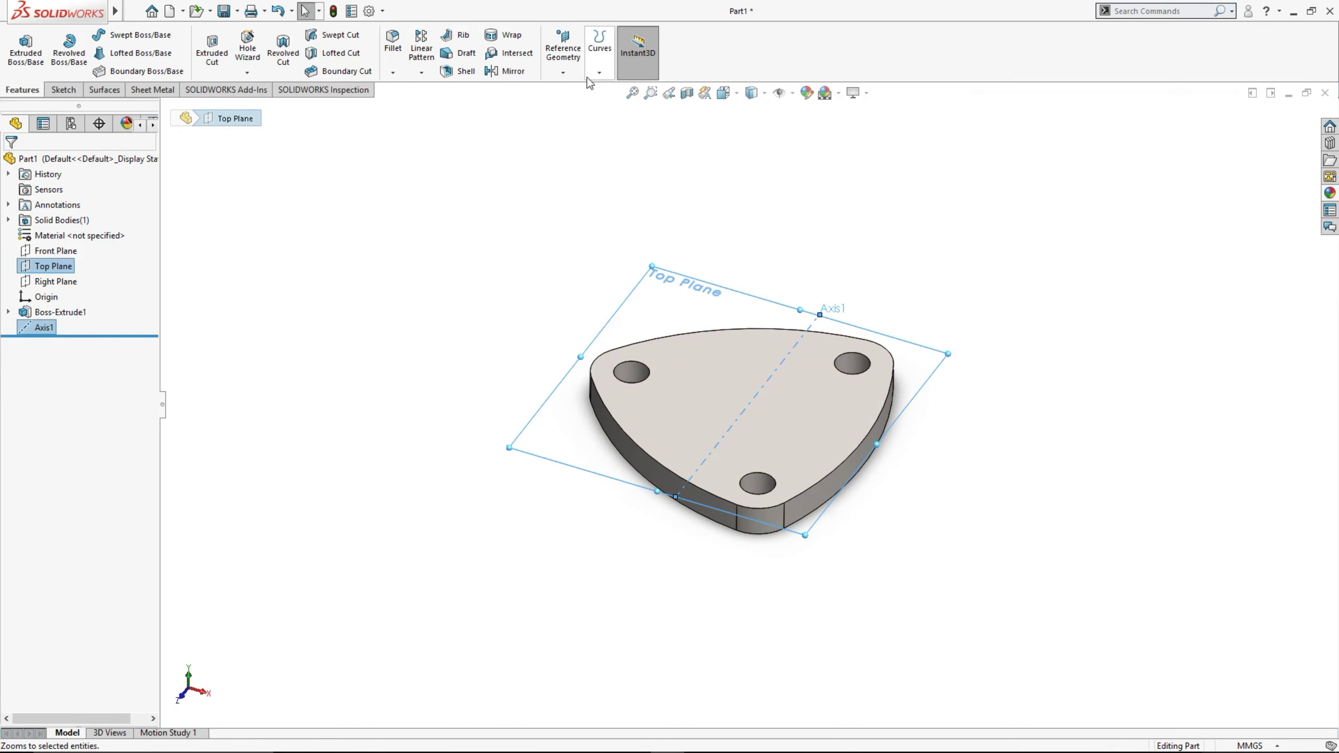
pyautogui.click(563, 72)
pyautogui.click(580, 92)
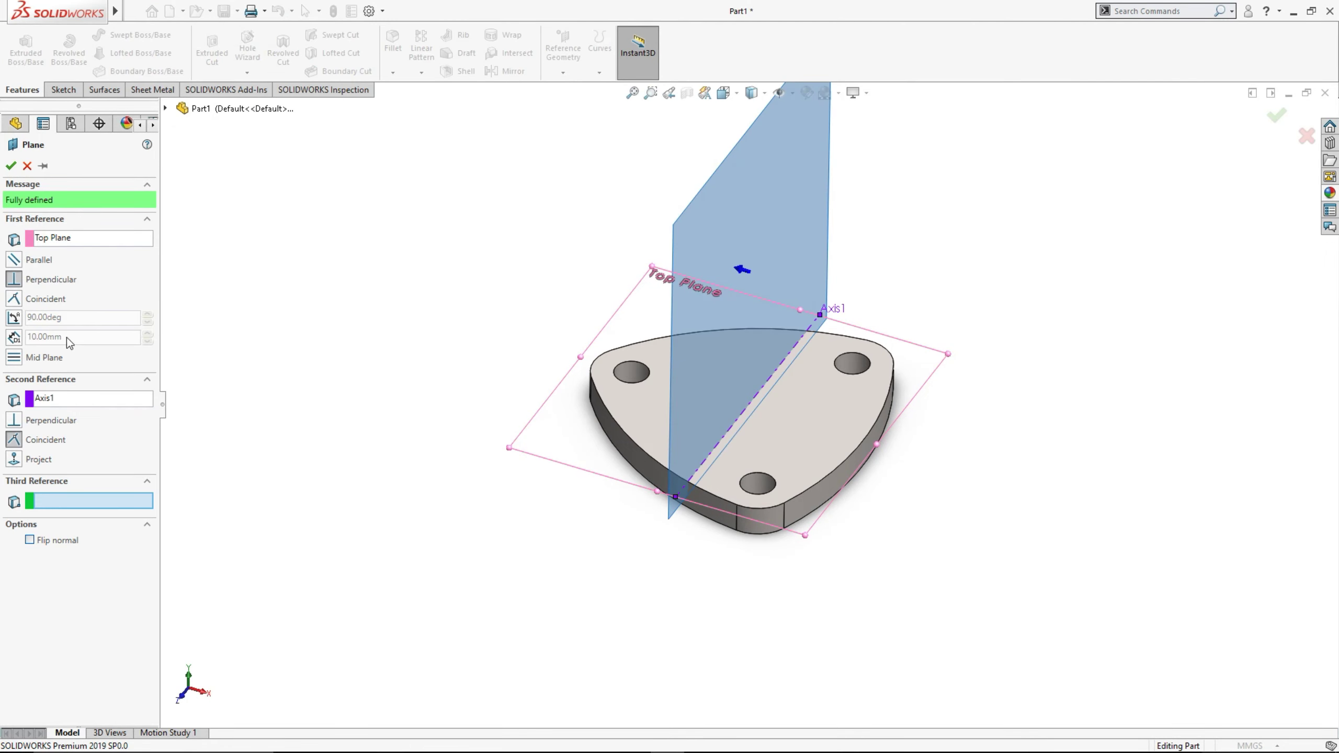
pyautogui.click(14, 316)
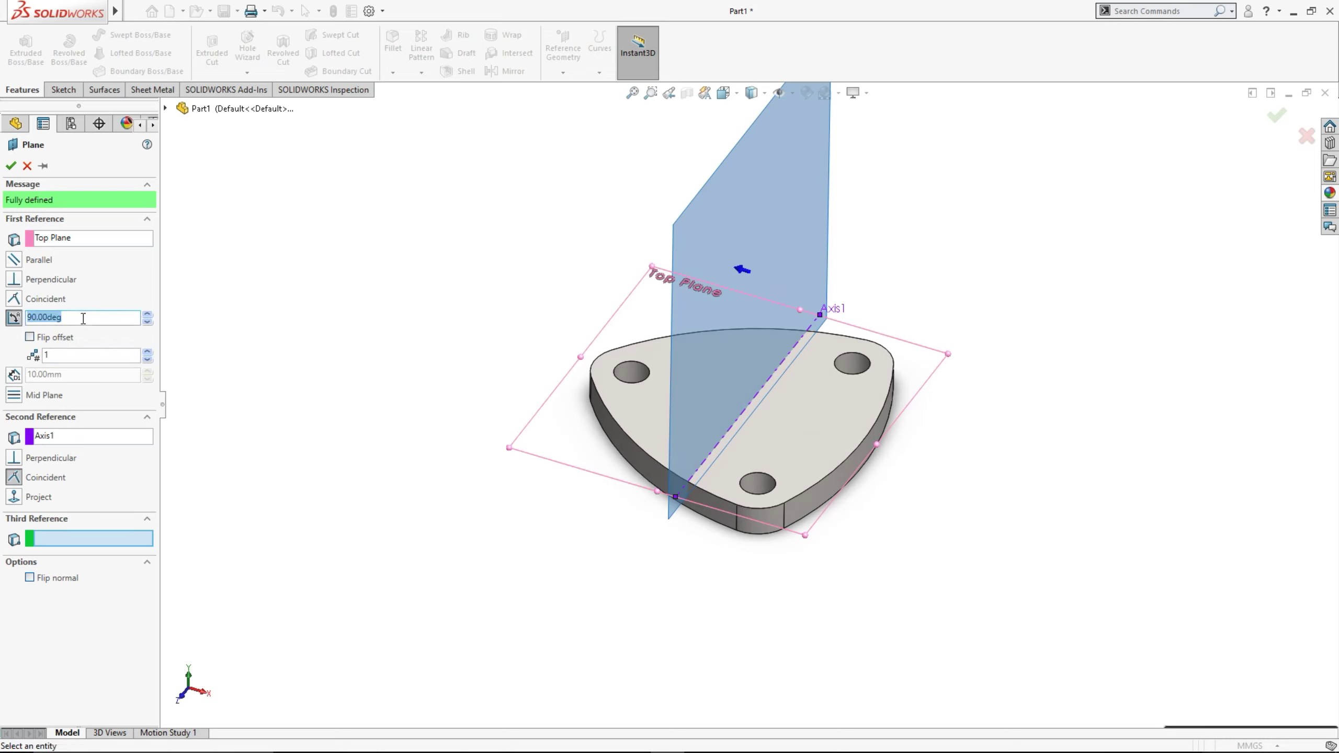
pyautogui.write('155')
pyautogui.press('Return')
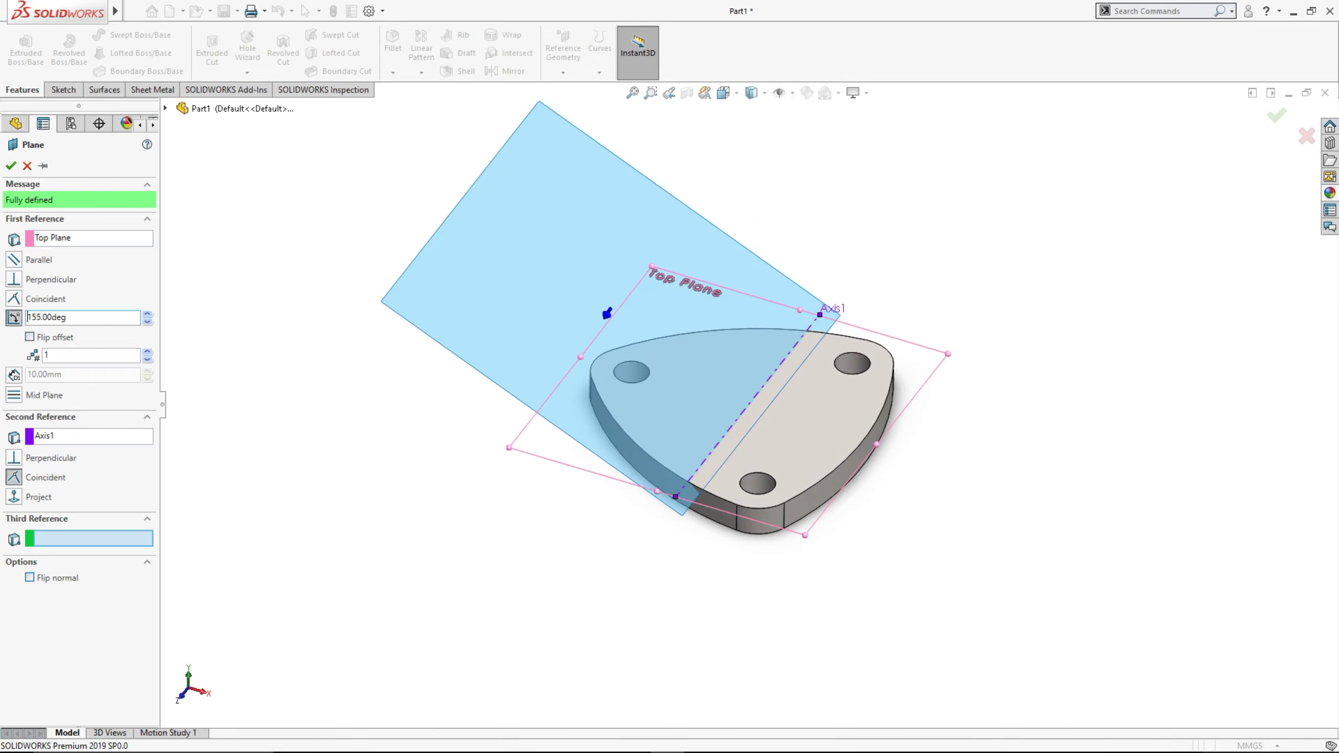
pyautogui.click(11, 167)
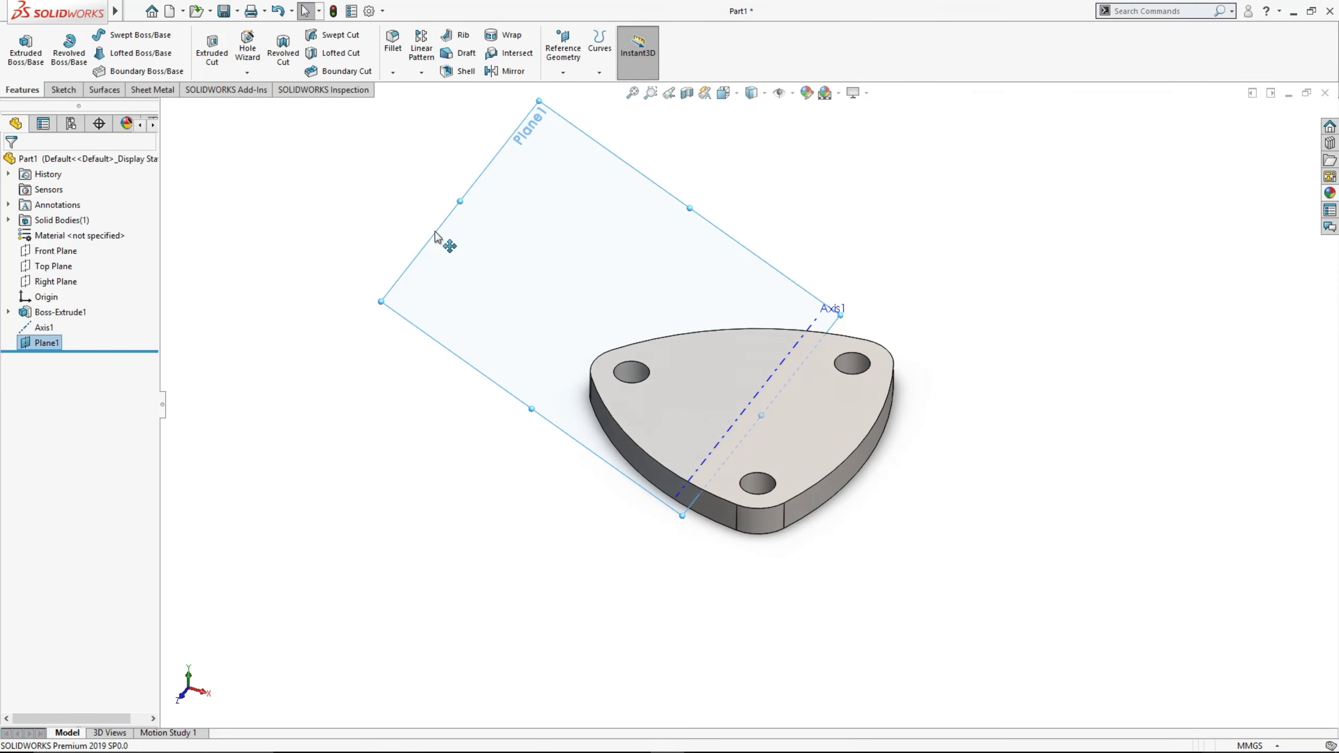
# Hide Axis1 and create Plane2 offset 50 mm from Plane1 on the flipped side
pyautogui.moveTo(531, 297); pyautogui.dragTo(684, 378)
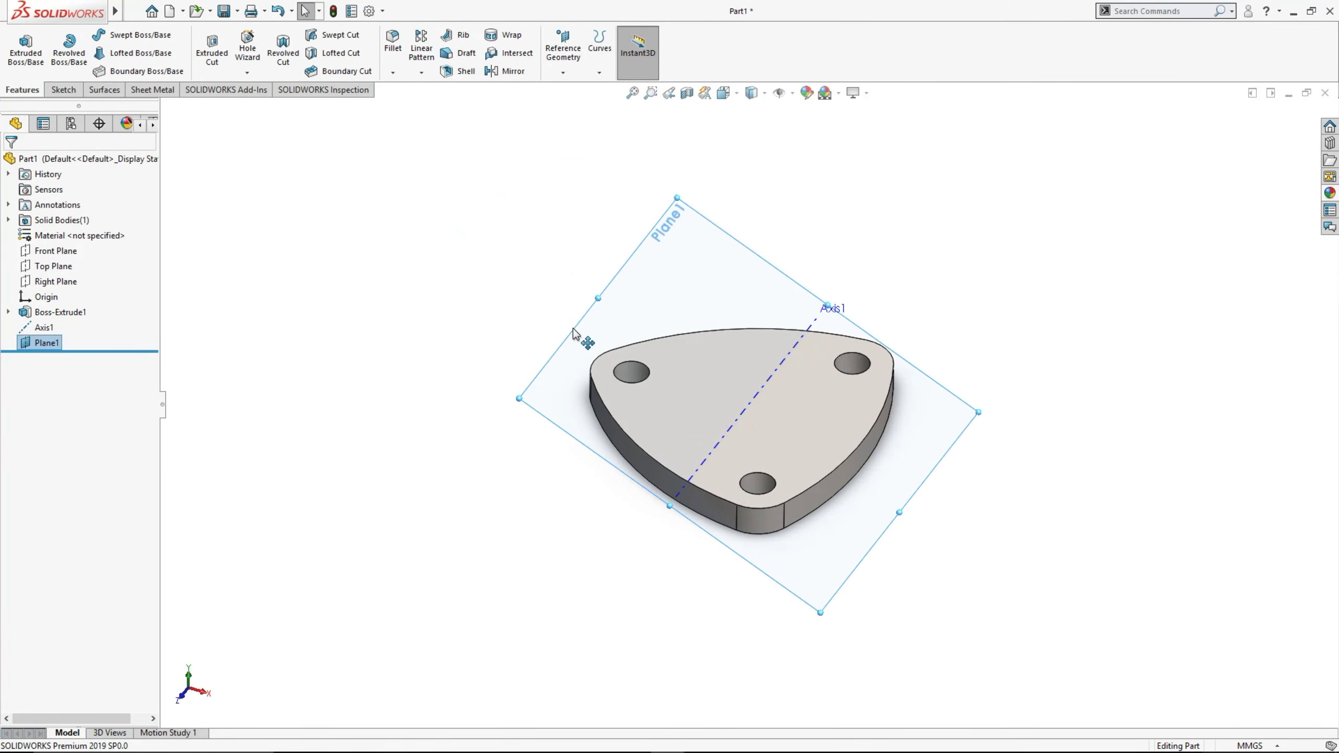
pyautogui.click(746, 411)
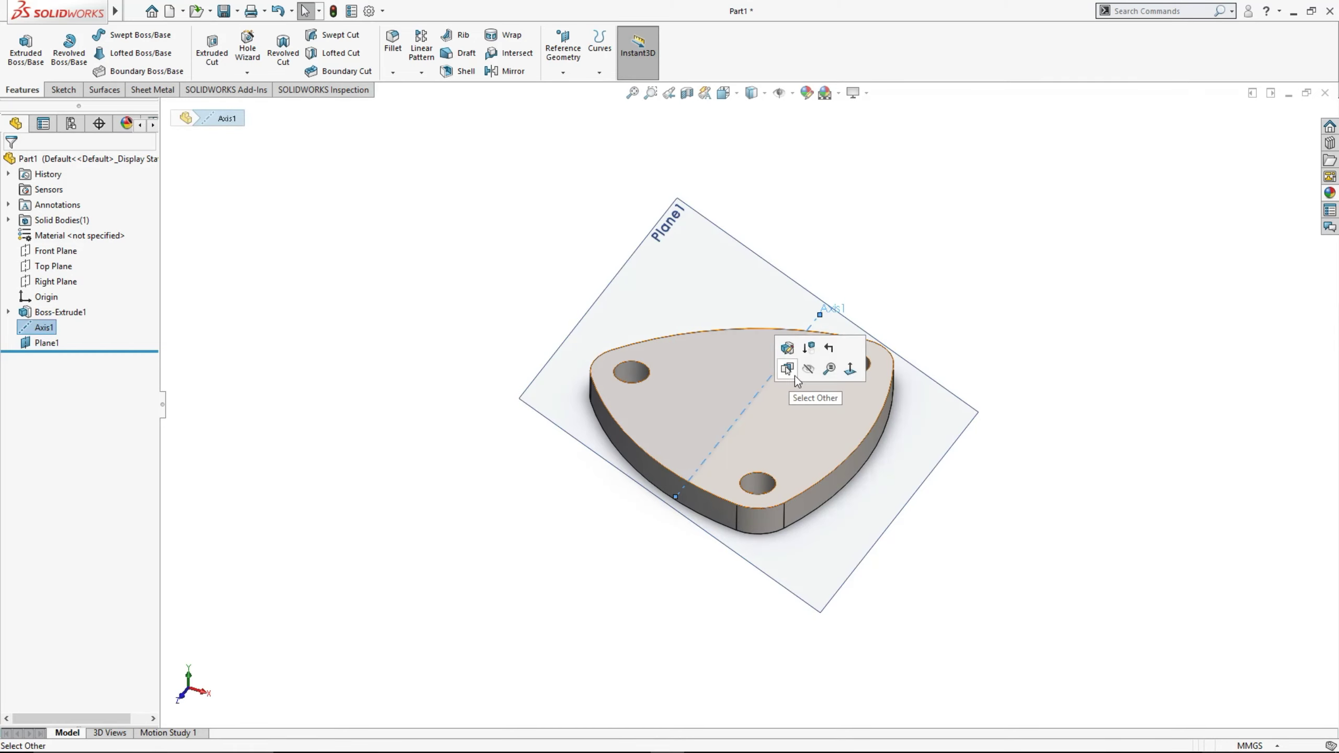
pyautogui.click(808, 369)
pyautogui.click(645, 291)
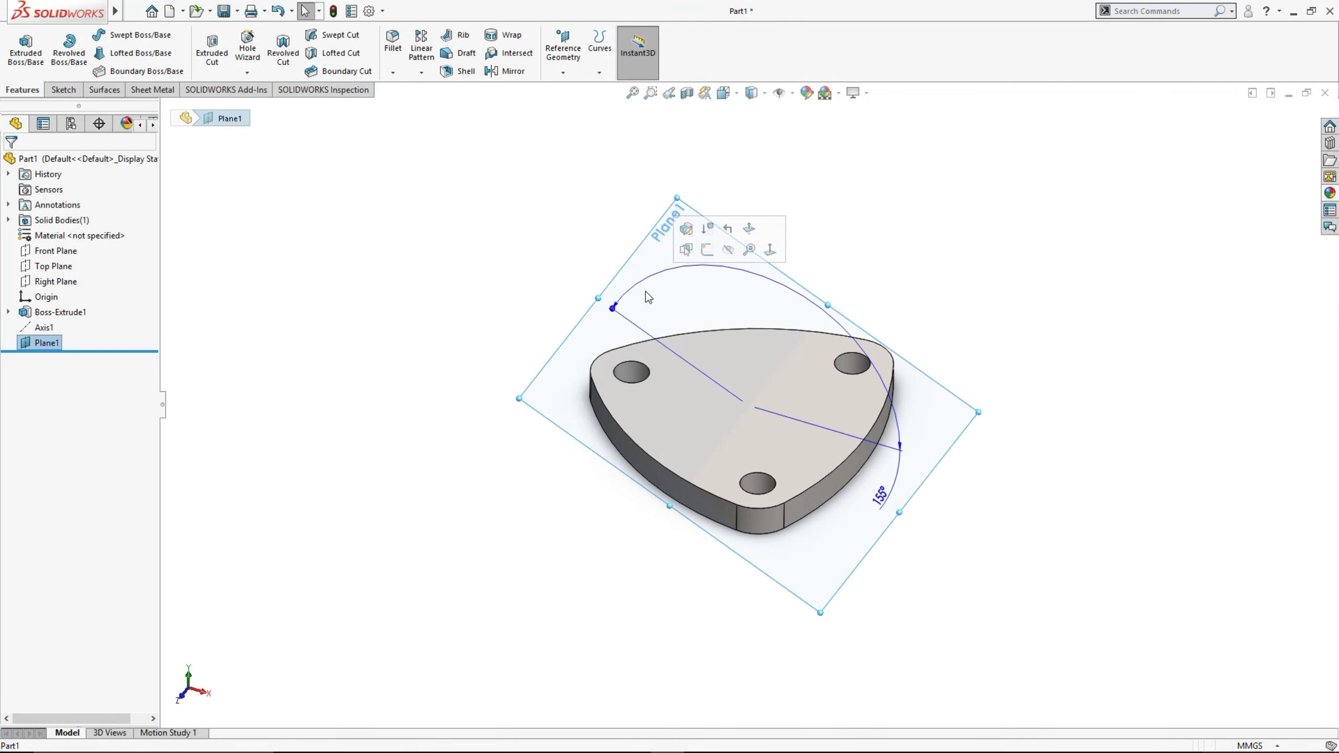
pyautogui.click(563, 72)
pyautogui.write('50')
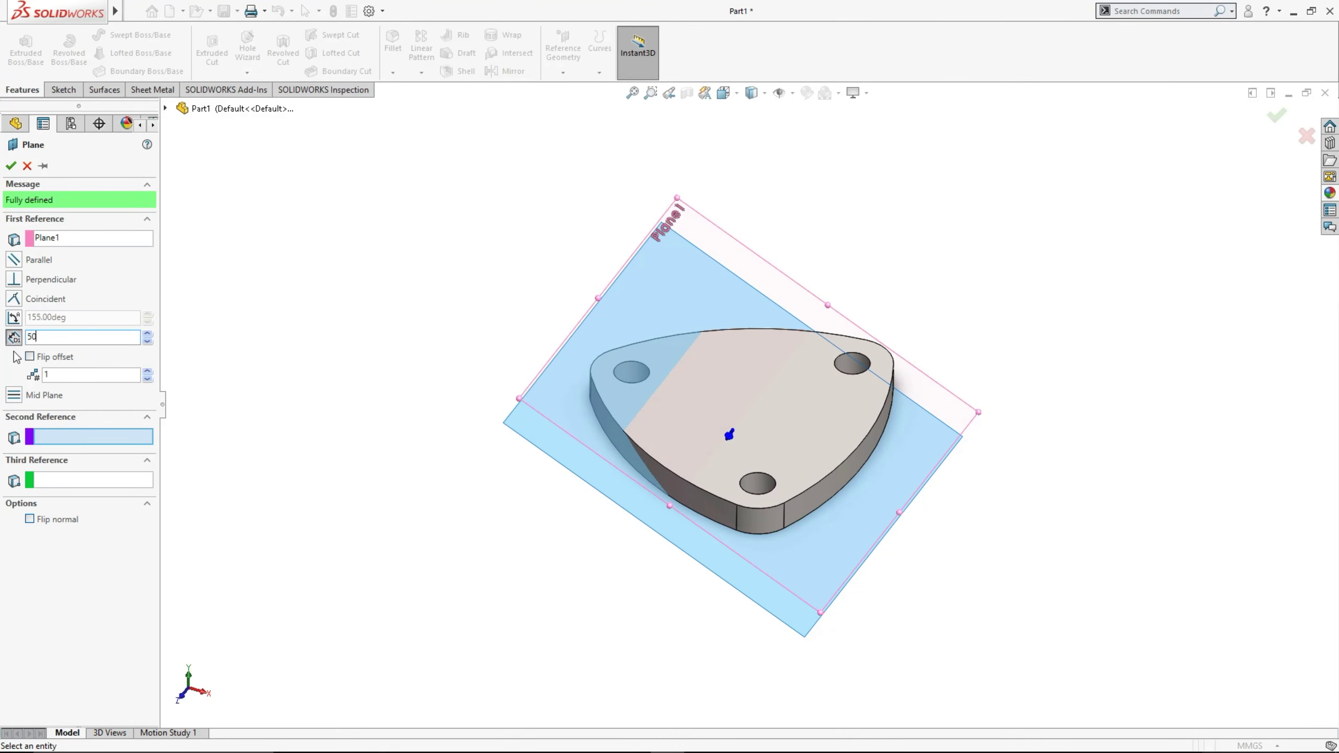
pyautogui.click(29, 357)
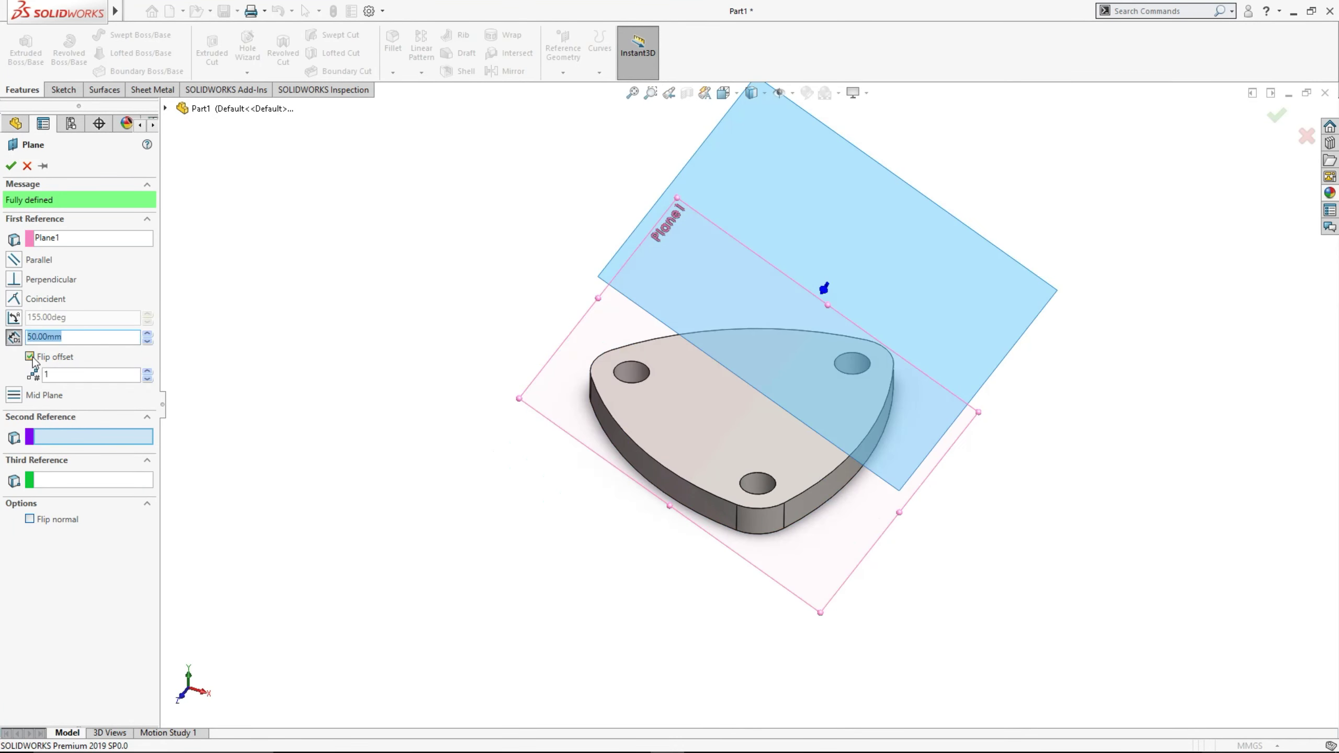
pyautogui.click(10, 167)
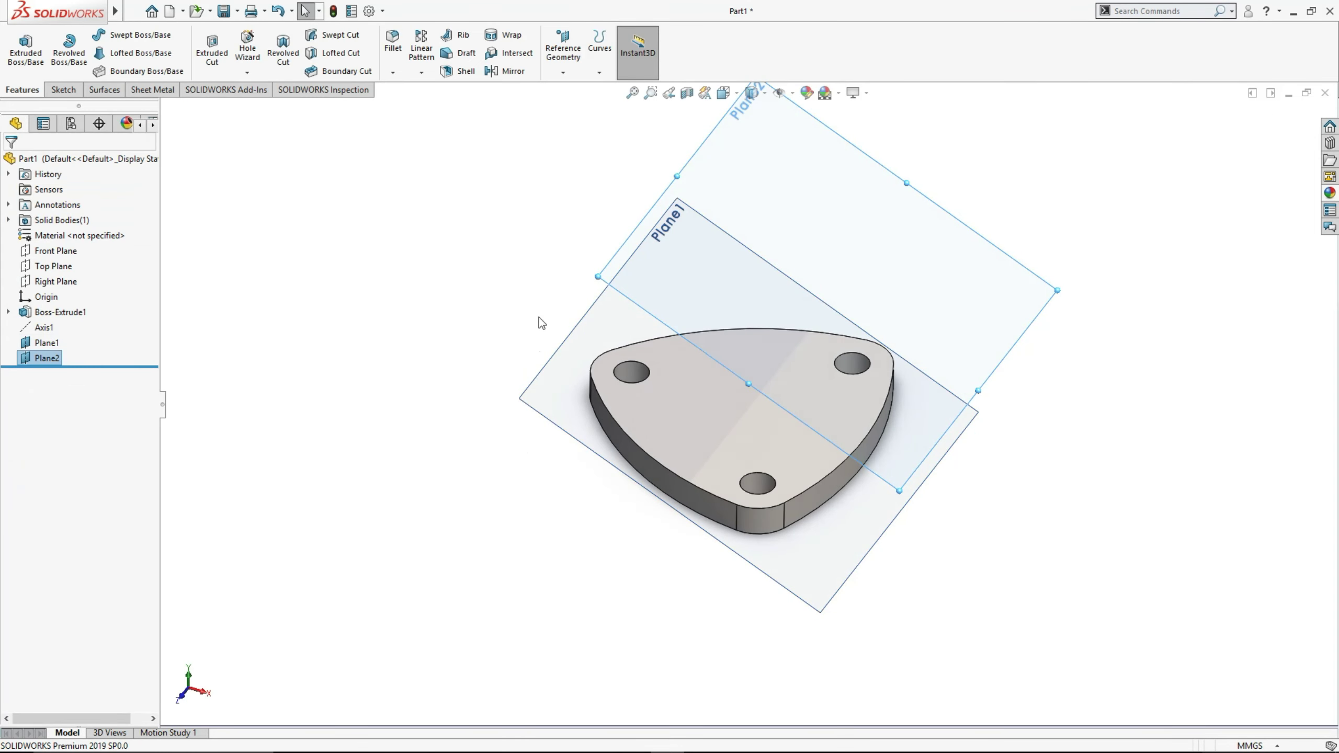
# Hide Plane1 and start a new sketch on Plane2
pyautogui.moveTo(538, 317)
pyautogui.mouseDown(button='middle')
pyautogui.moveTo(540, 305)
pyautogui.moveTo(540, 346)
pyautogui.mouseUp(button='middle')
pyautogui.click(585, 321)
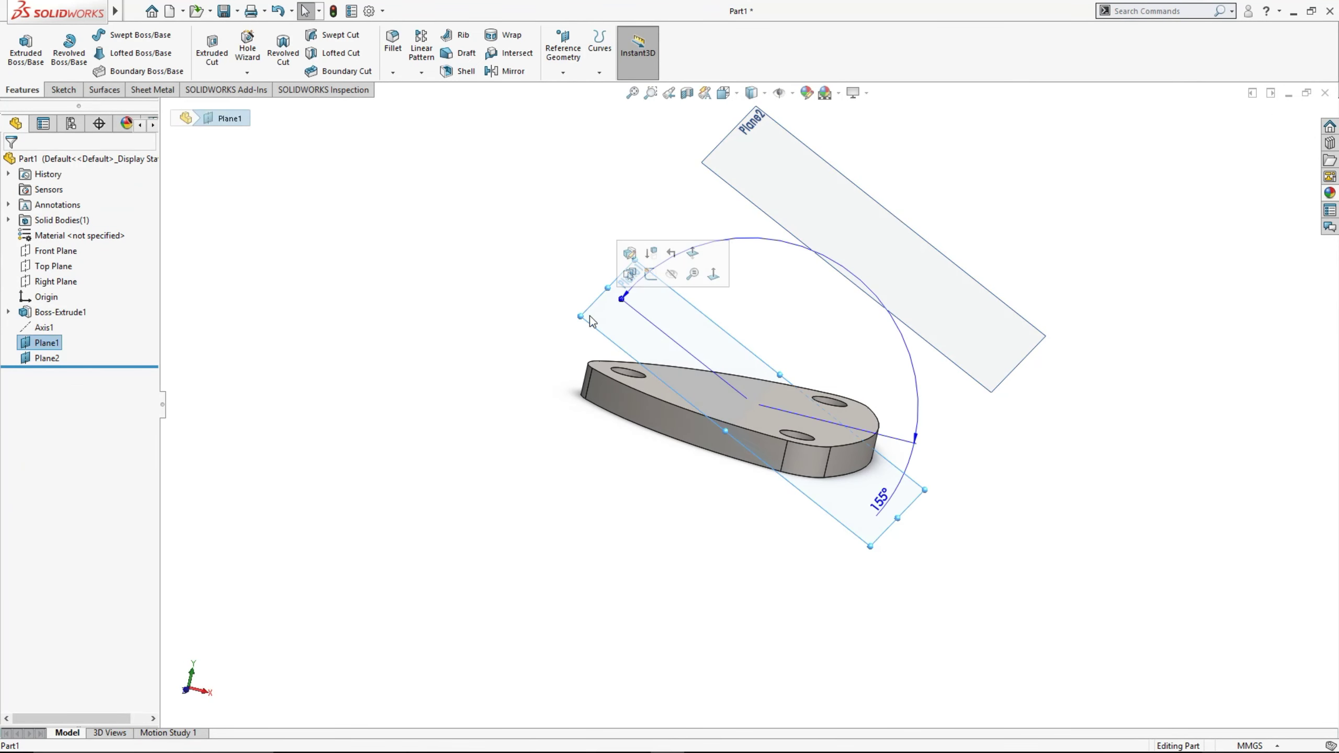
pyautogui.click(673, 274)
pyautogui.moveTo(519, 422)
pyautogui.mouseDown(button='middle')
pyautogui.moveTo(439, 583)
pyautogui.moveTo(511, 514)
pyautogui.moveTo(498, 513)
pyautogui.moveTo(805, 265)
pyautogui.mouseUp(button='middle')
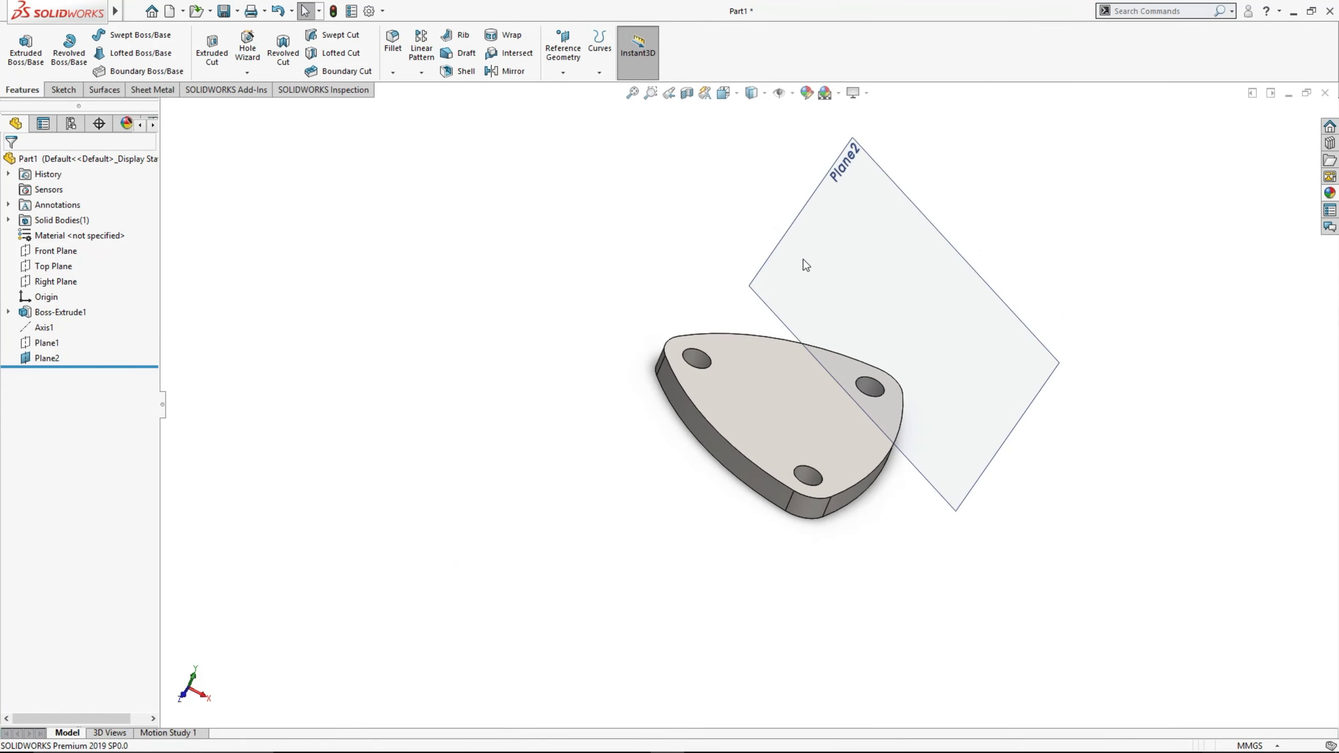
pyautogui.click(777, 244)
# Start a sketch on Plane2, view it normal, and draw a circle centred on the origin
pyautogui.click(843, 205)
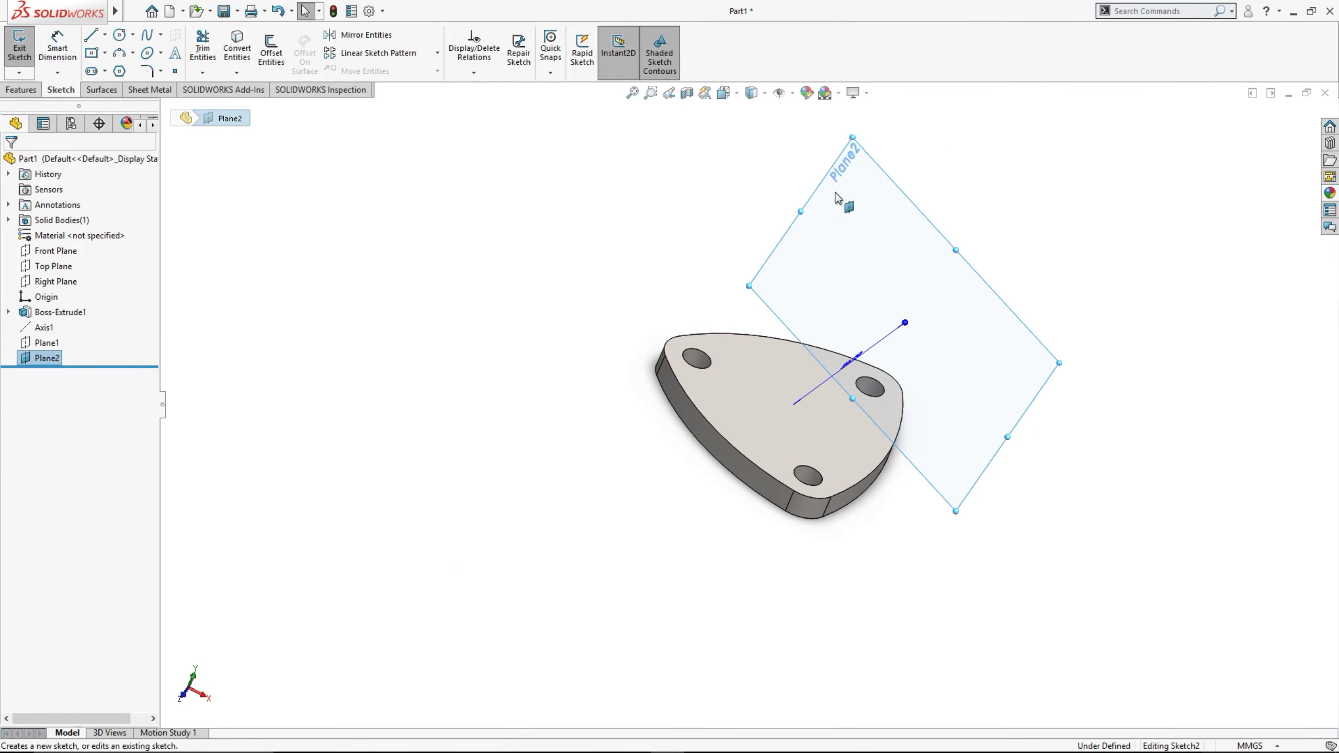
pyautogui.click(743, 98)
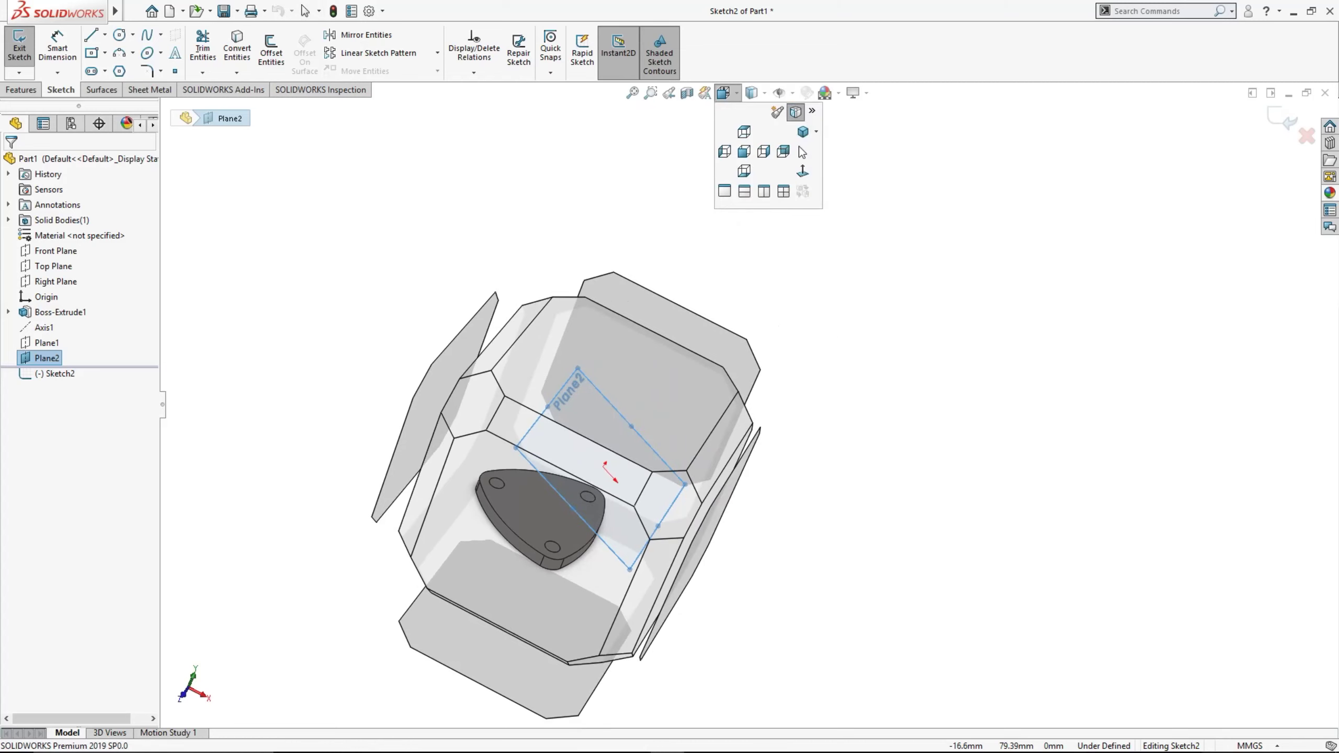
pyautogui.click(804, 178)
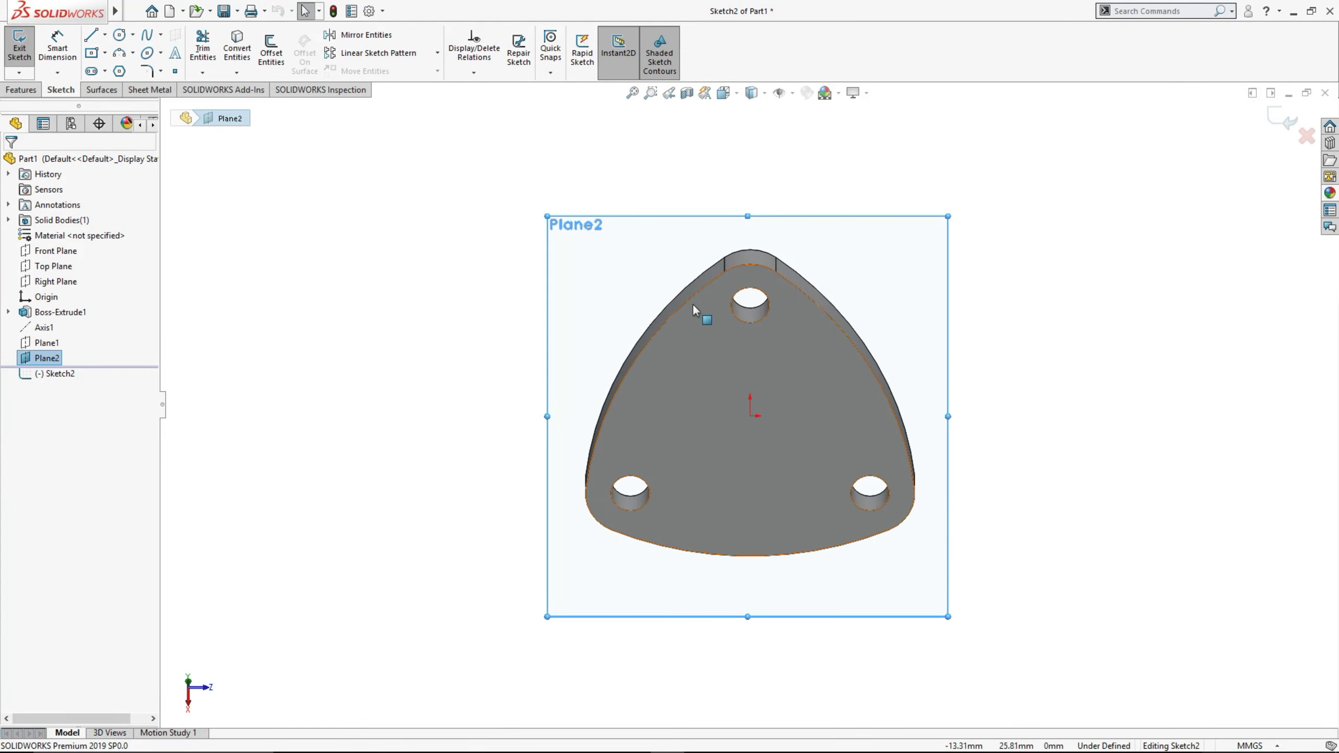
pyautogui.click(120, 36)
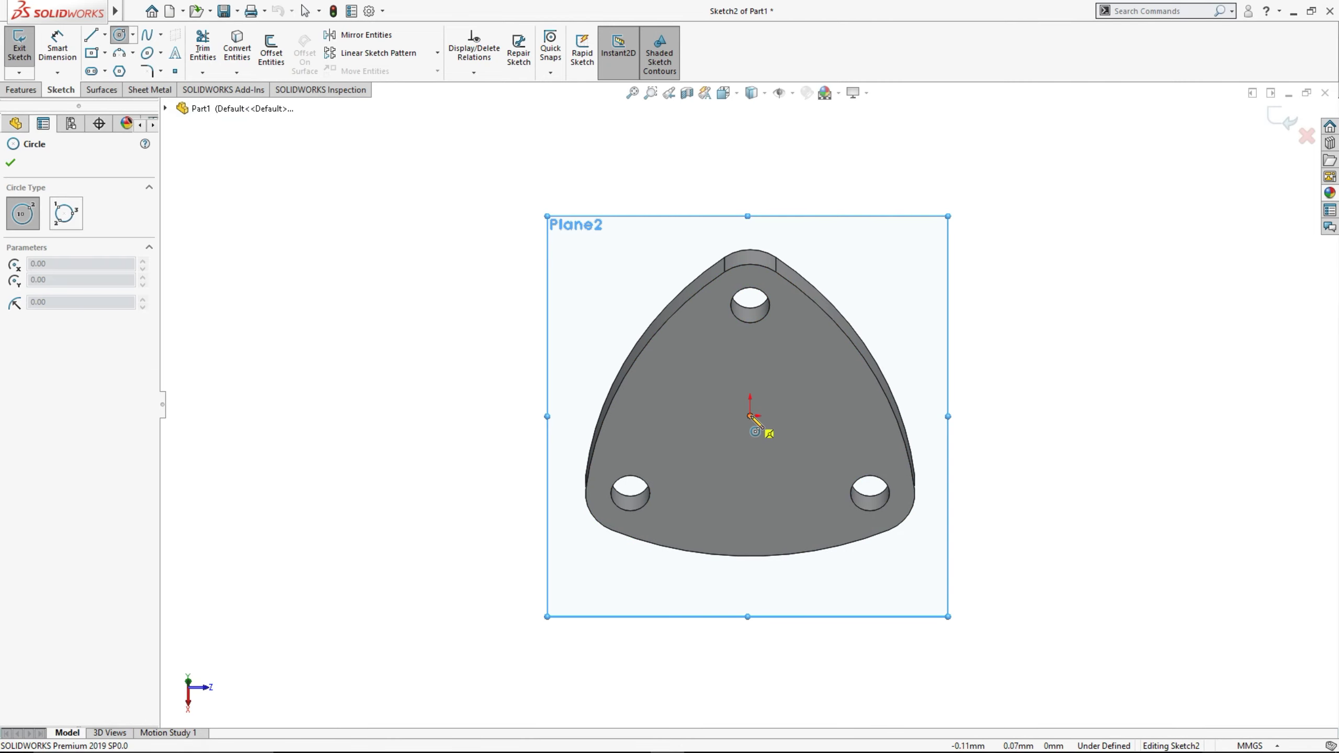
pyautogui.click(749, 416)
pyautogui.click(830, 433)
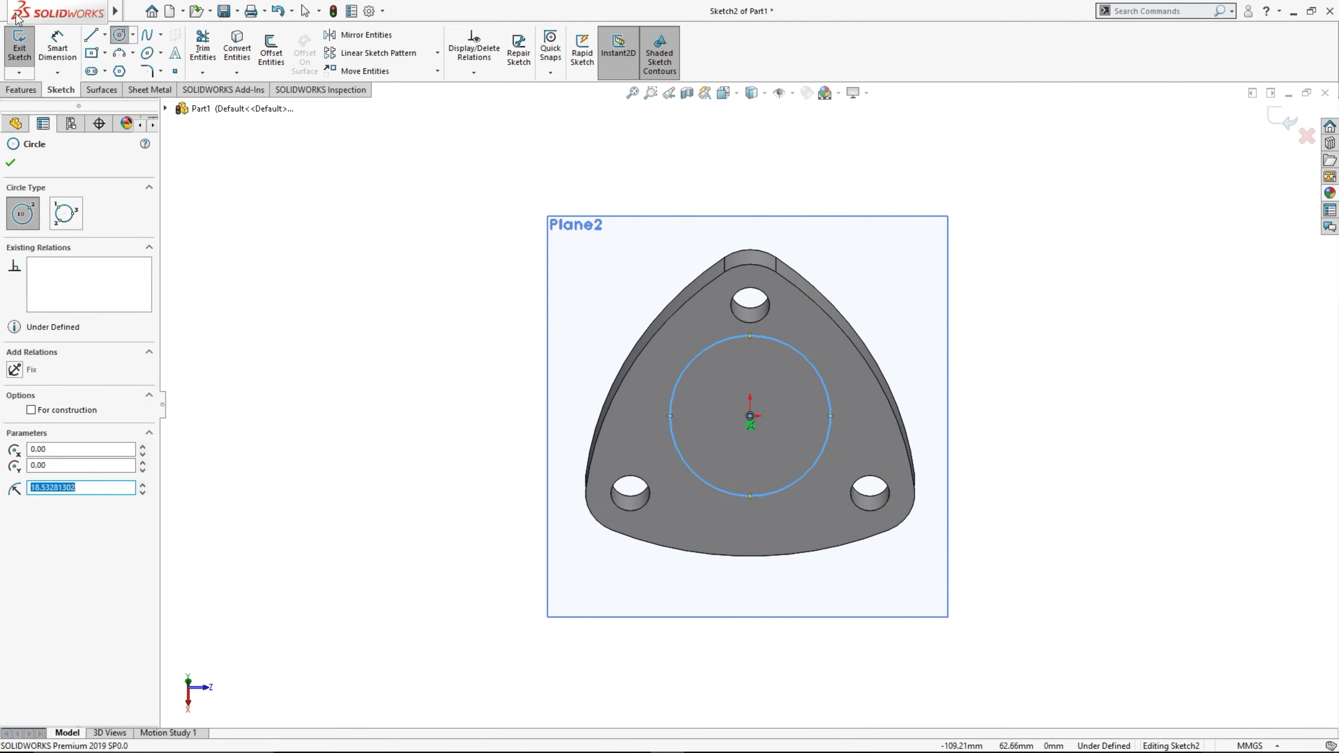
# Dimension the circle to a 38 mm diameter and exit the sketch
pyautogui.click(57, 46)
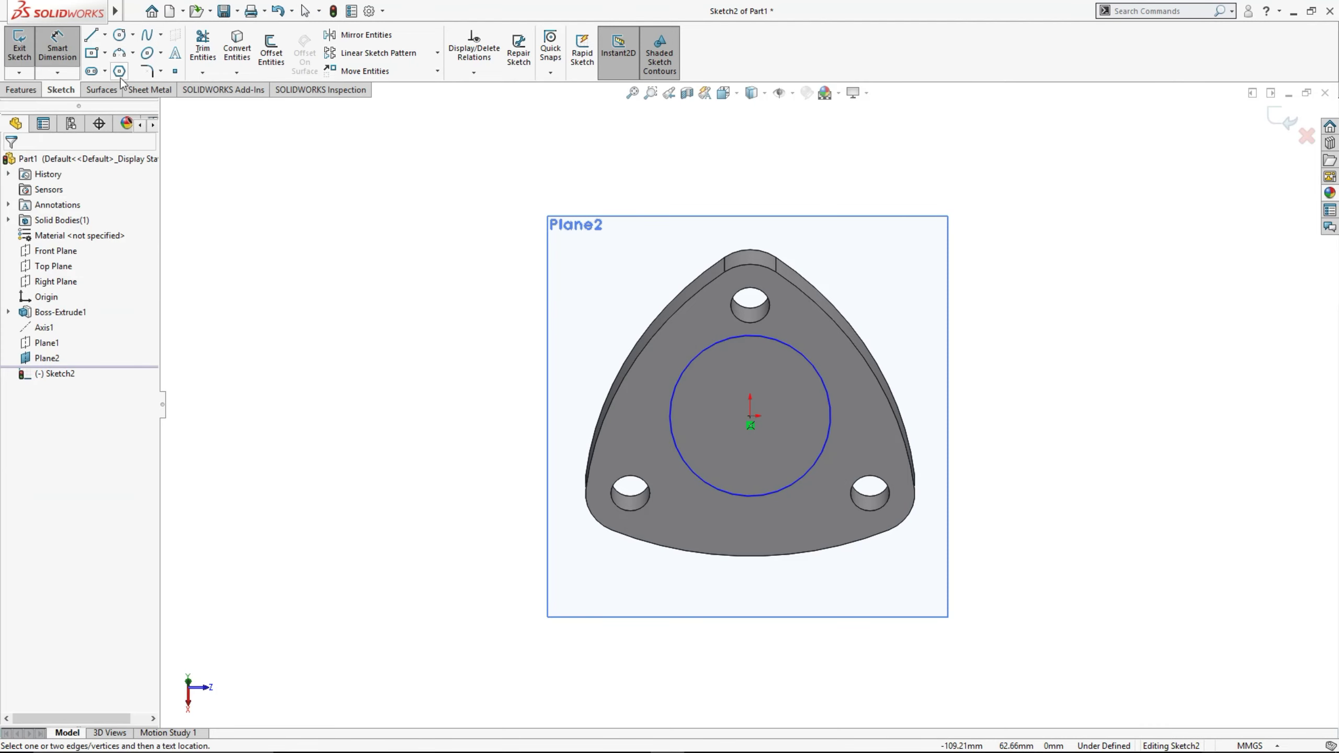
pyautogui.click(816, 365)
pyautogui.click(1003, 300)
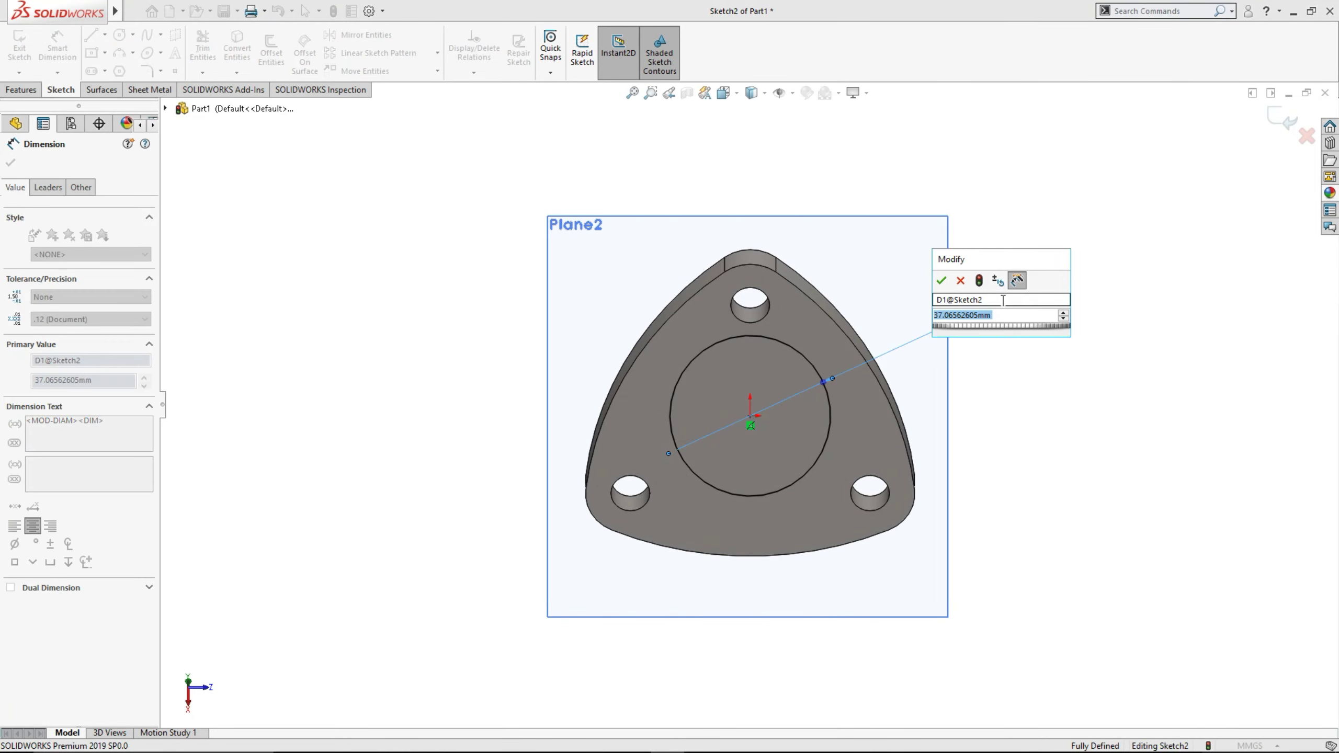
pyautogui.write('38')
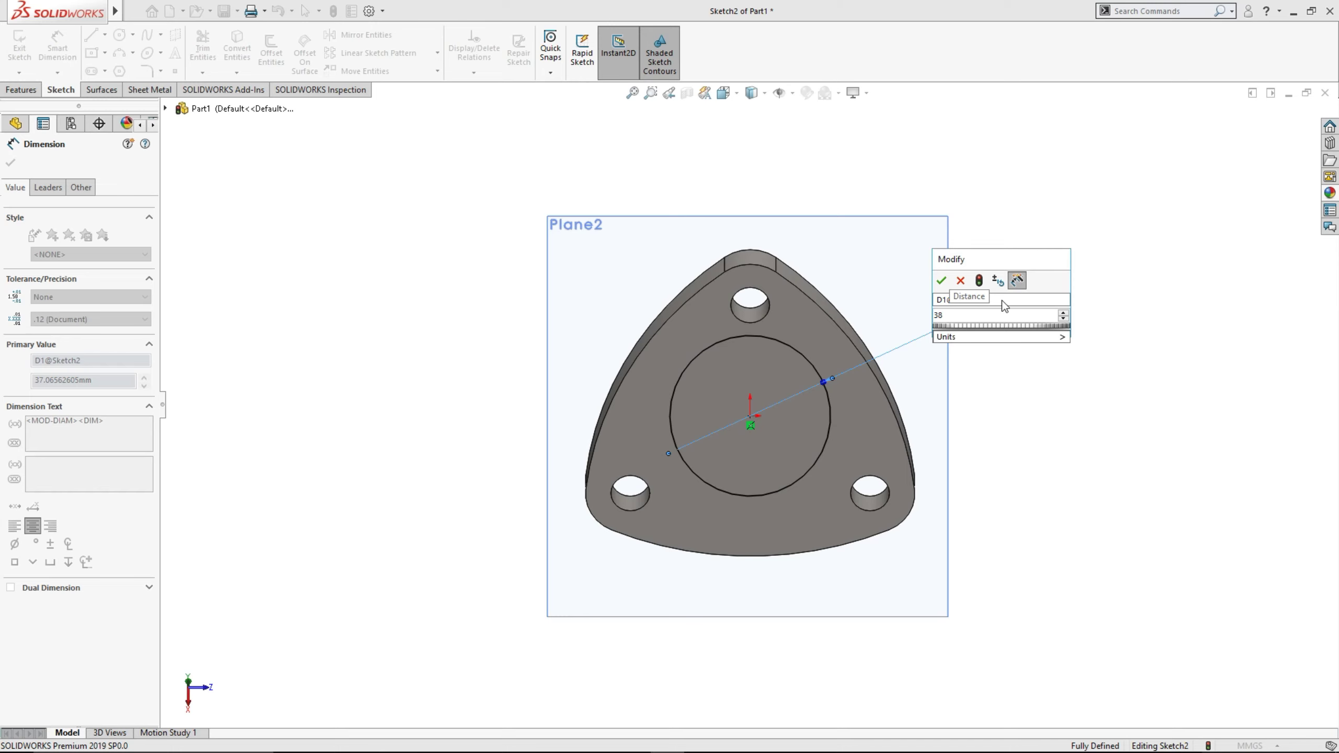
pyautogui.press('Return')
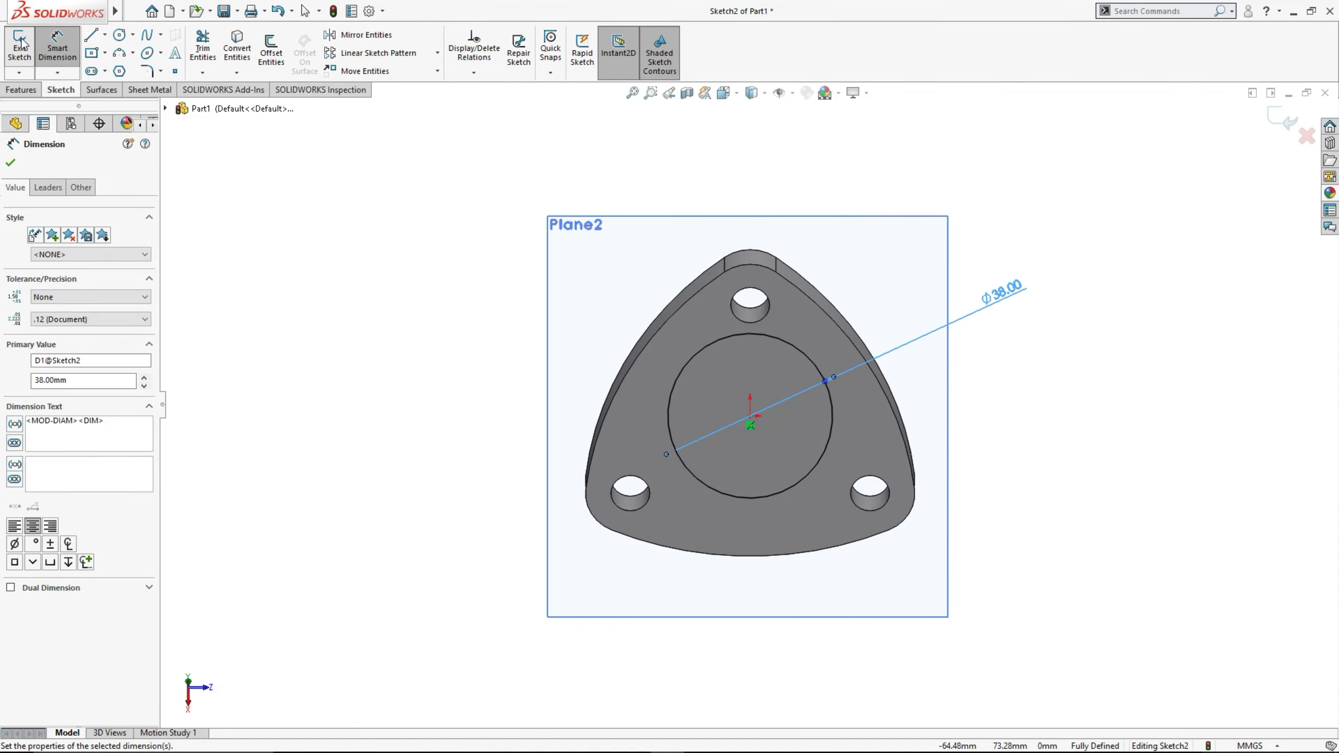
pyautogui.click(19, 43)
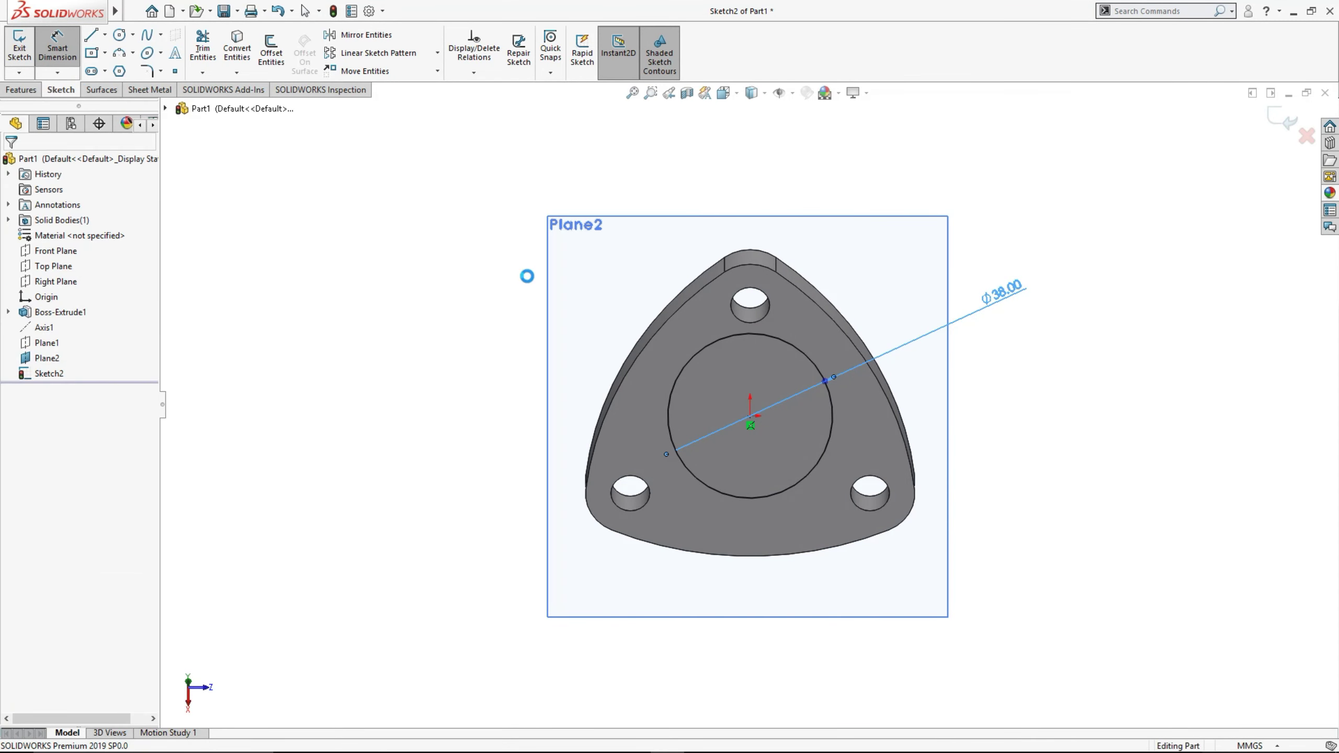
# Extrude the Ø38 circle as a boss up to the flange's back face
pyautogui.moveTo(651, 371)
pyautogui.mouseDown(button='middle')
pyautogui.moveTo(508, 484)
pyautogui.moveTo(462, 478)
pyautogui.moveTo(456, 464)
pyautogui.moveTo(700, 432)
pyautogui.mouseUp(button='middle')
pyautogui.click(16, 41)
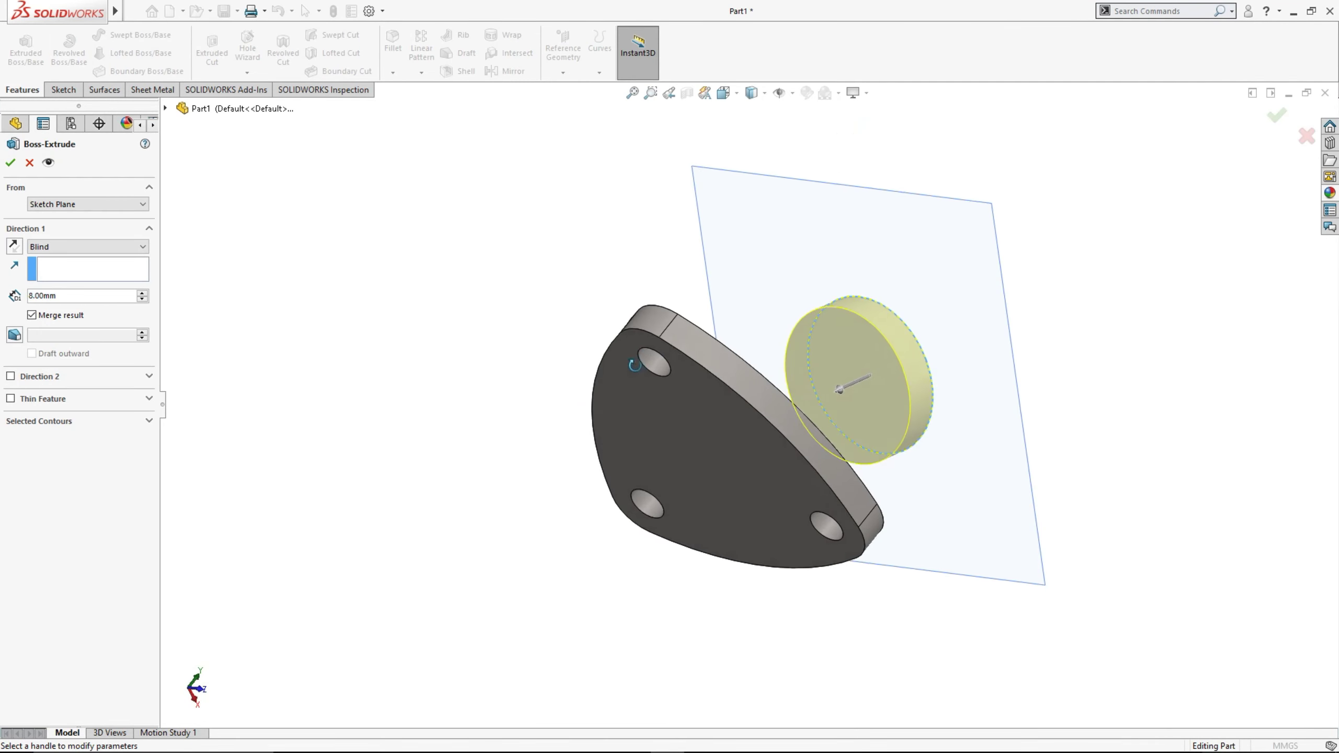
pyautogui.click(701, 425)
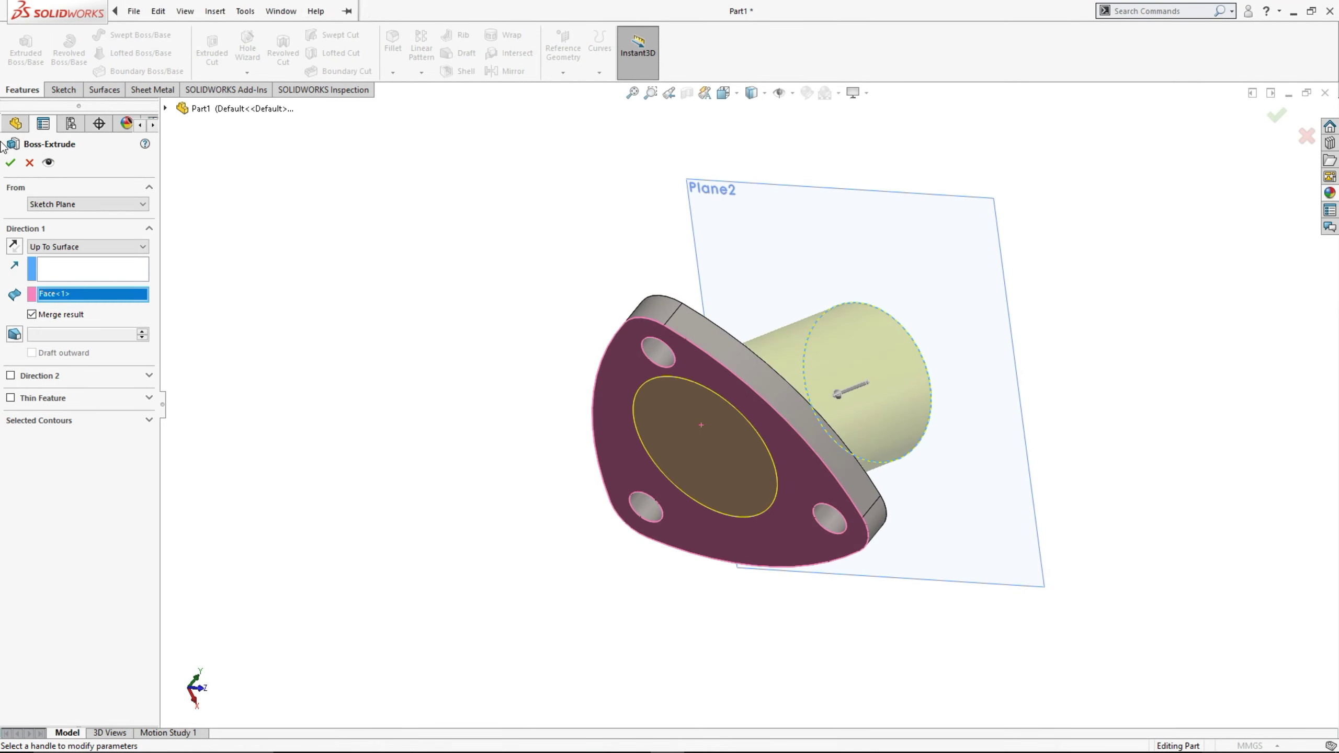
pyautogui.click(11, 163)
# Hide Plane2 and begin a new plane offset 50 mm from Right Plane
pyautogui.moveTo(527, 222)
pyautogui.mouseDown(button='middle')
pyautogui.moveTo(349, 340)
pyautogui.moveTo(360, 135)
pyautogui.moveTo(392, 227)
pyautogui.moveTo(638, 193)
pyautogui.mouseUp(button='middle')
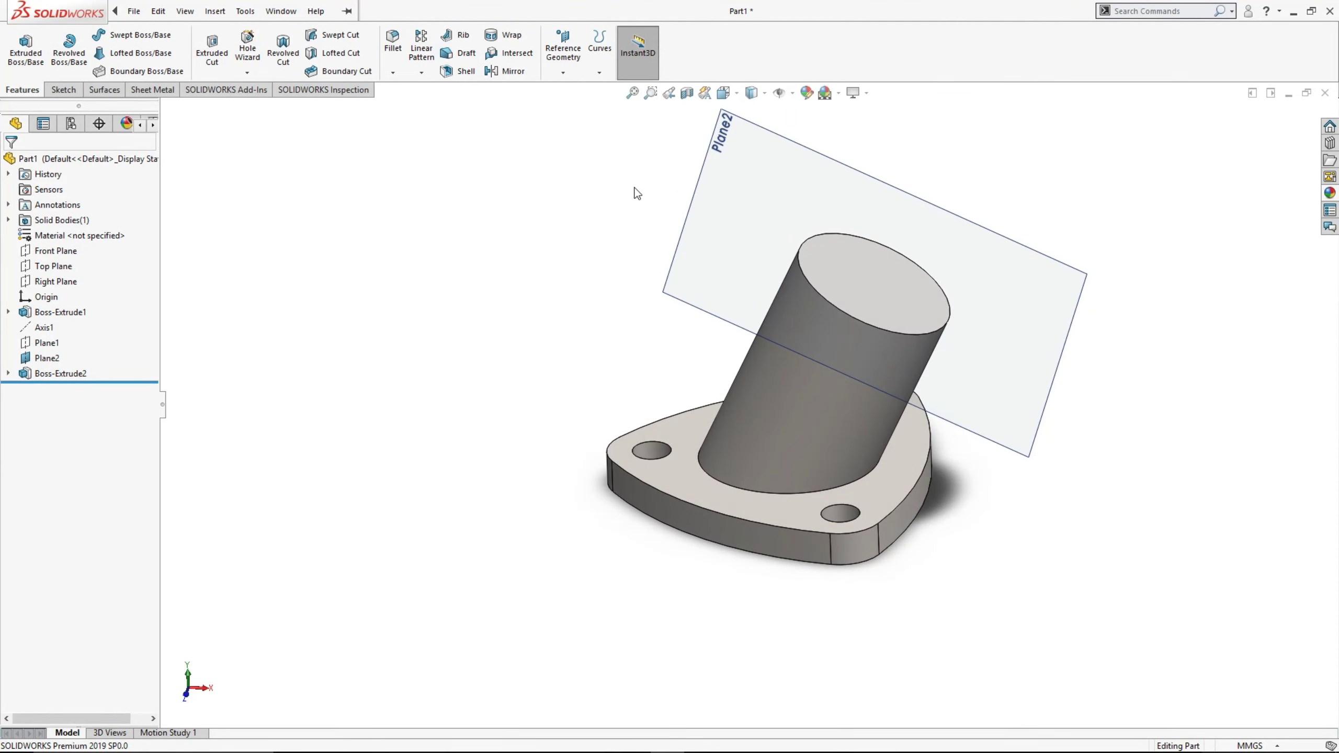
pyautogui.click(694, 205)
pyautogui.click(775, 160)
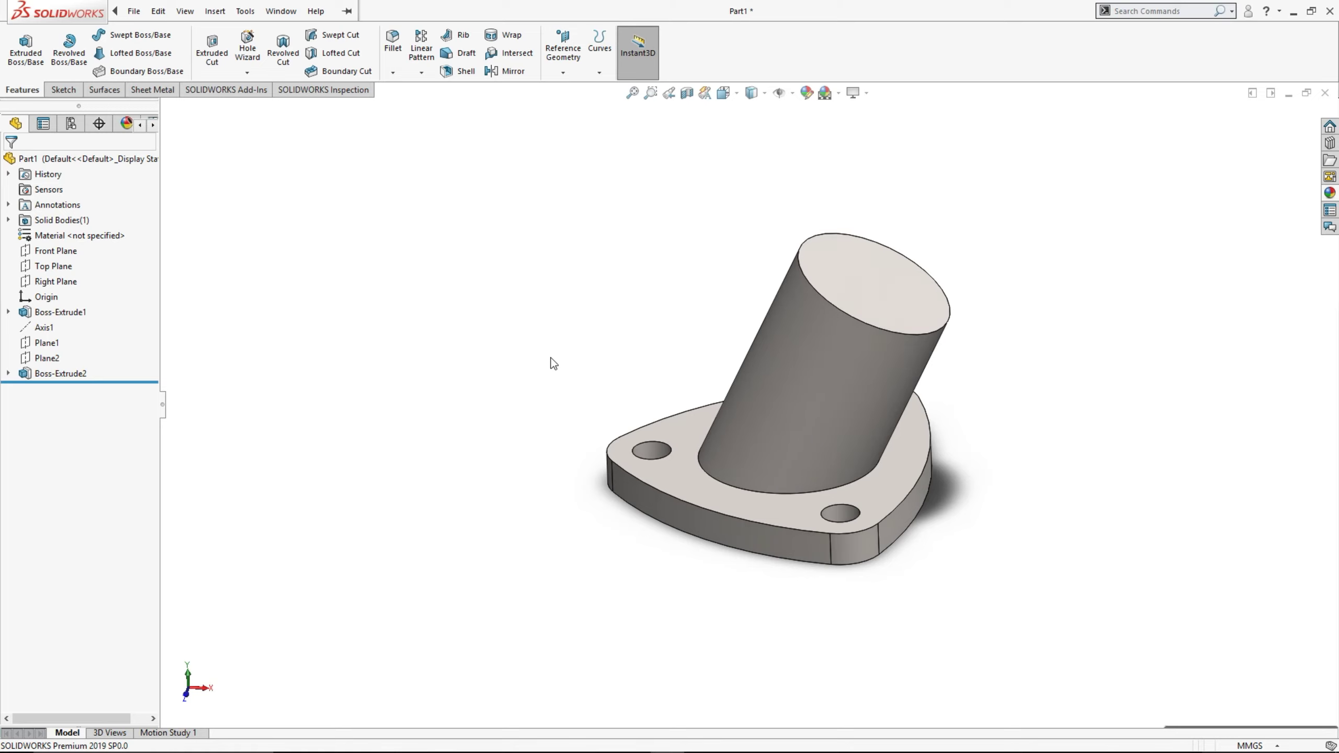
pyautogui.moveTo(552, 363)
pyautogui.mouseDown(button='middle')
pyautogui.moveTo(555, 272)
pyautogui.moveTo(588, 308)
pyautogui.moveTo(564, 348)
pyautogui.moveTo(548, 337)
pyautogui.mouseUp(button='middle')
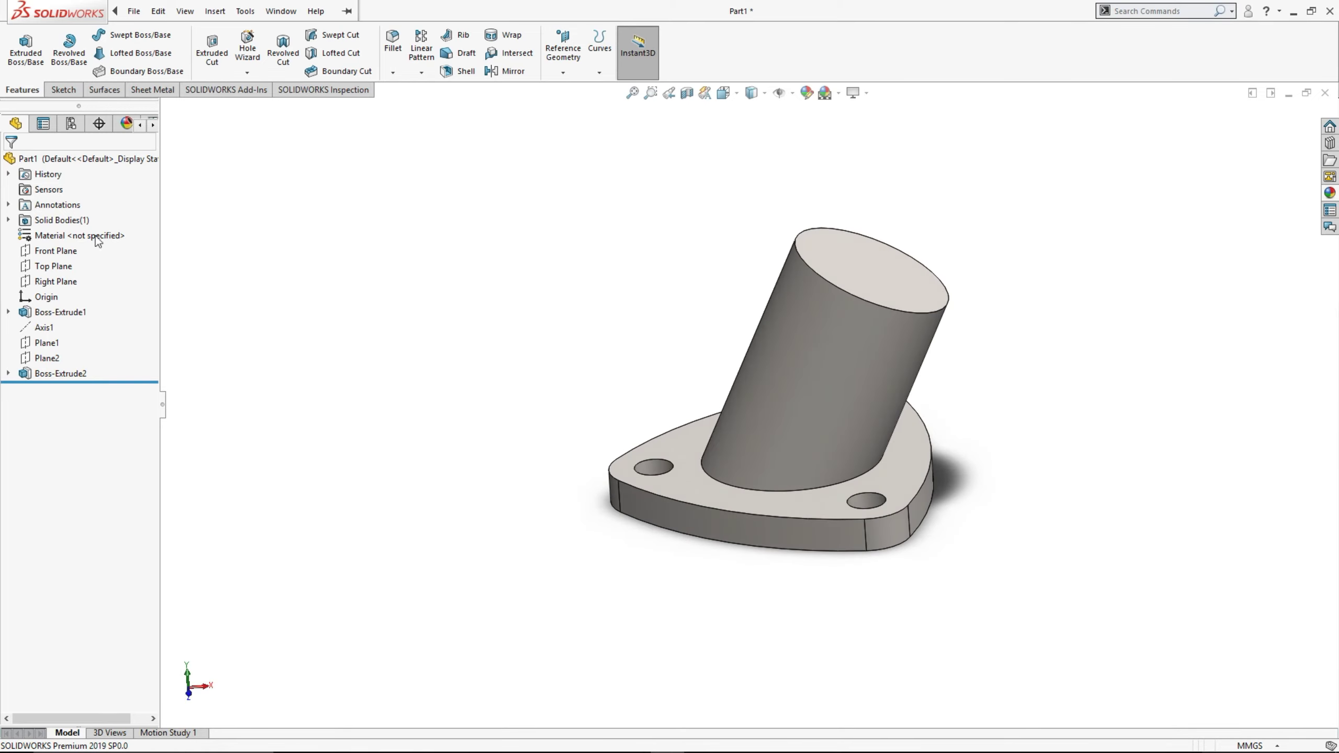
pyautogui.click(54, 283)
pyautogui.click(565, 67)
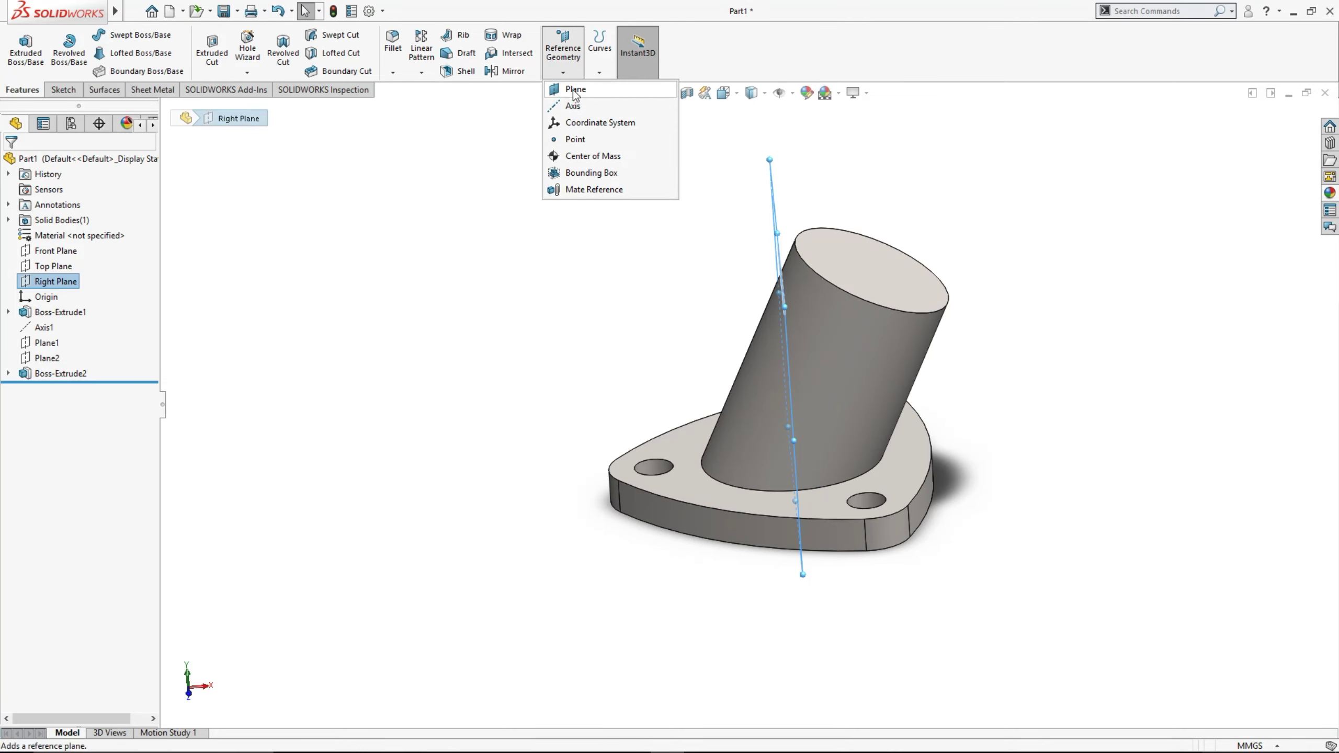
pyautogui.click(573, 90)
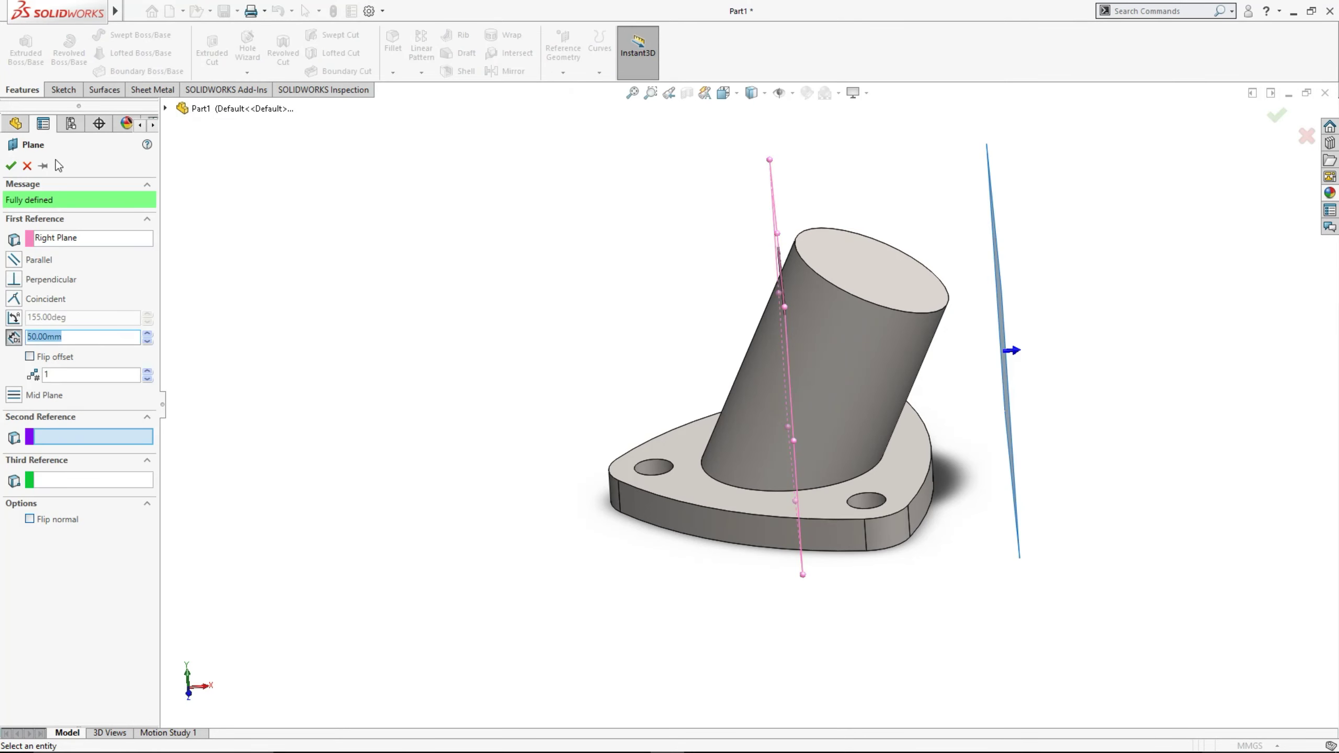
# Accept Plane3 at 50 mm from Right Plane and start a sketch on it, viewed normal
pyautogui.click(11, 166)
pyautogui.moveTo(478, 359); pyautogui.dragTo(529, 299, button='middle')
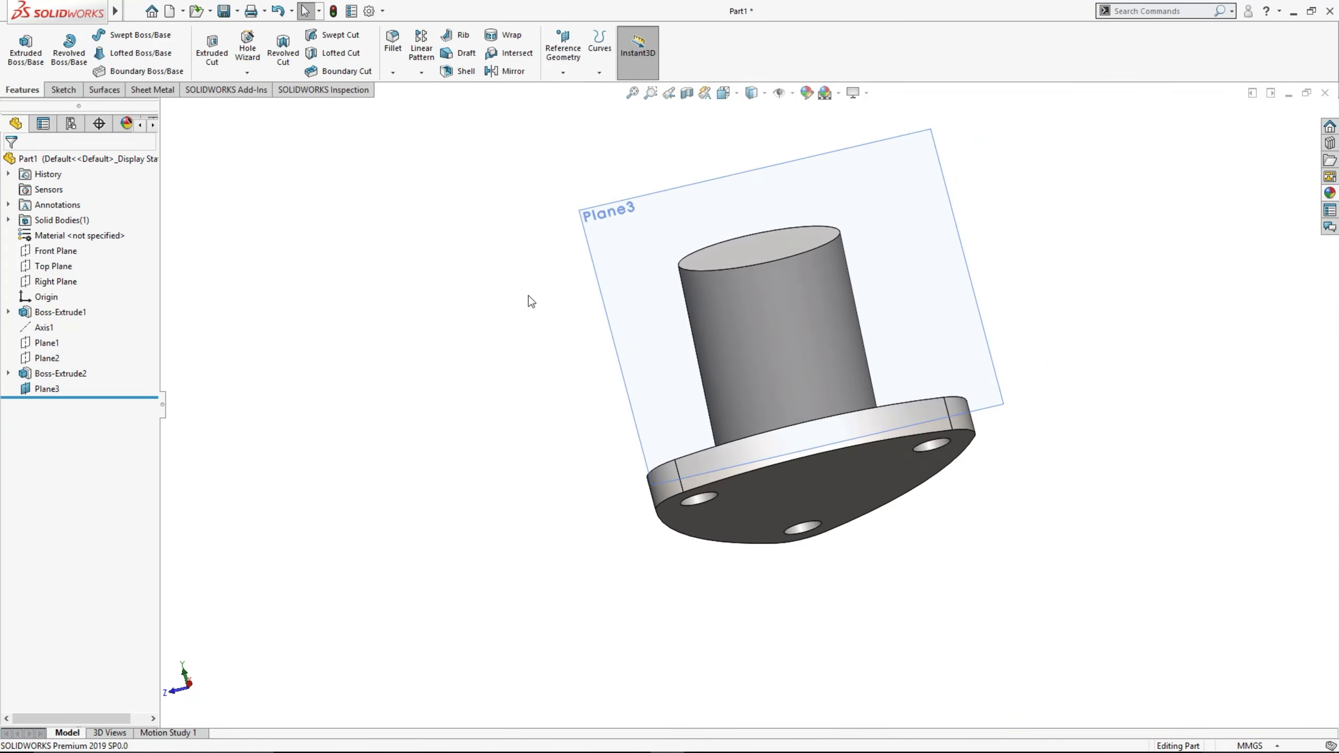
pyautogui.click(708, 194)
pyautogui.click(764, 148)
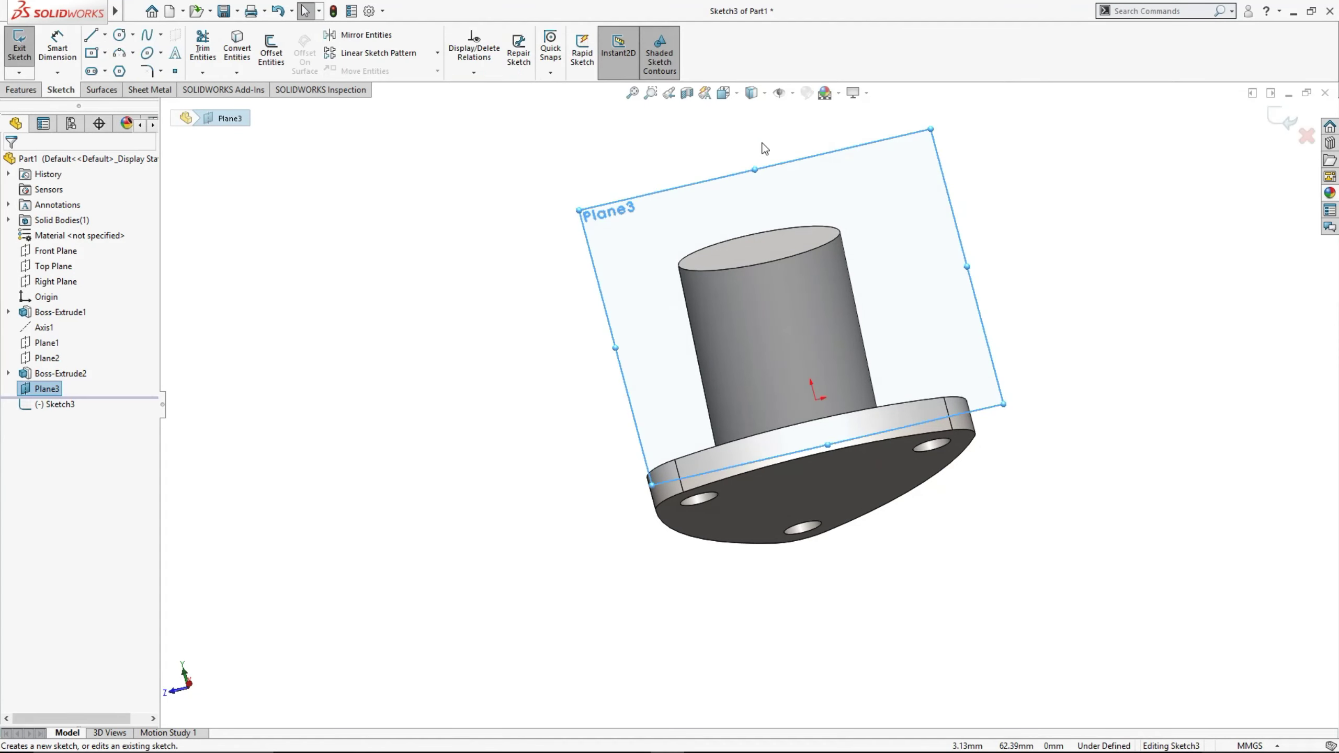
pyautogui.click(751, 94)
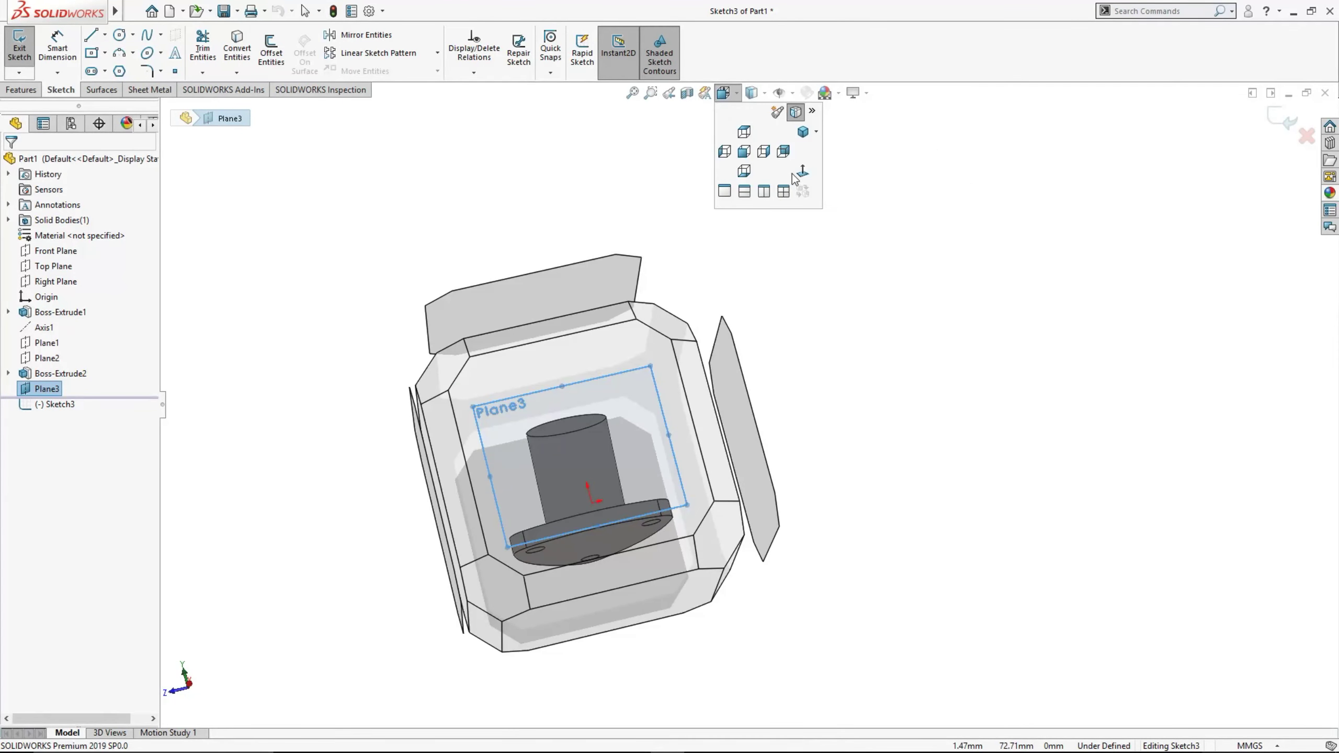
pyautogui.click(801, 175)
pyautogui.click(258, 311)
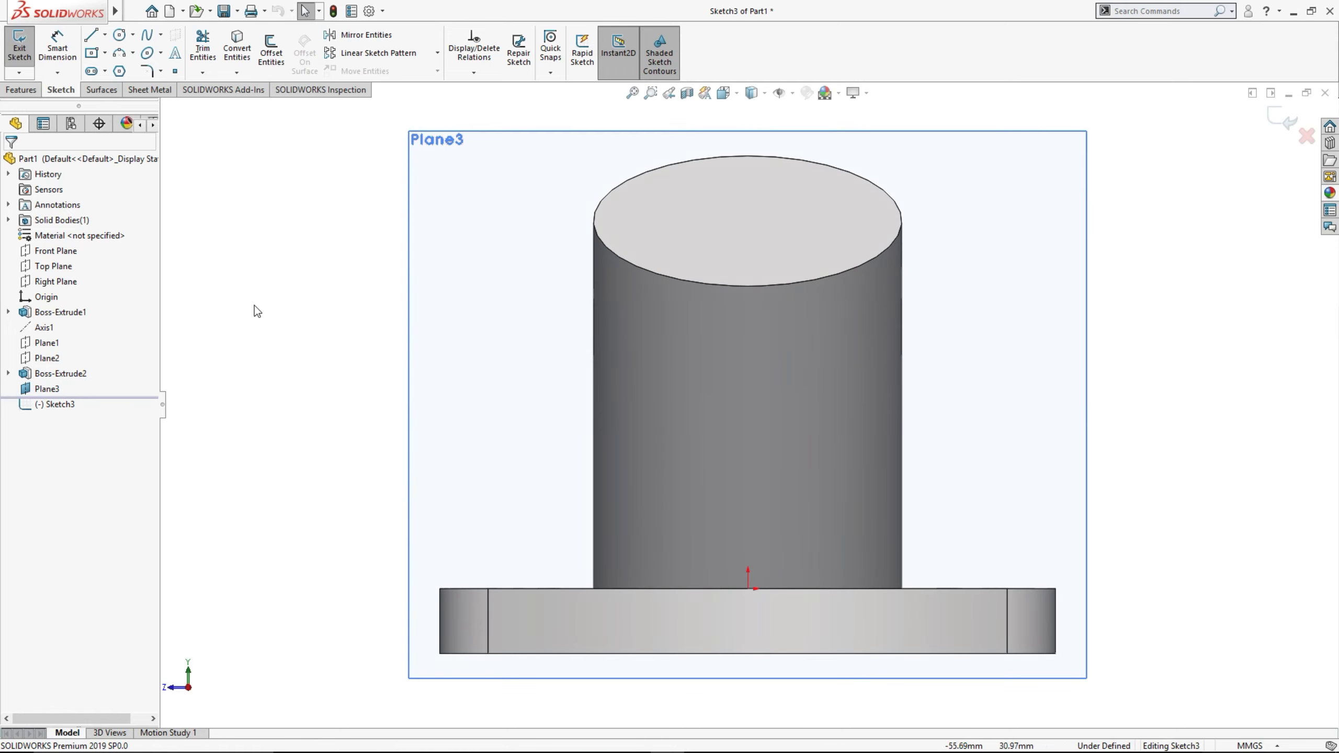
# Draw a circle whose edge touches the origin and dimension its diameter to 18 mm
pyautogui.click(120, 34)
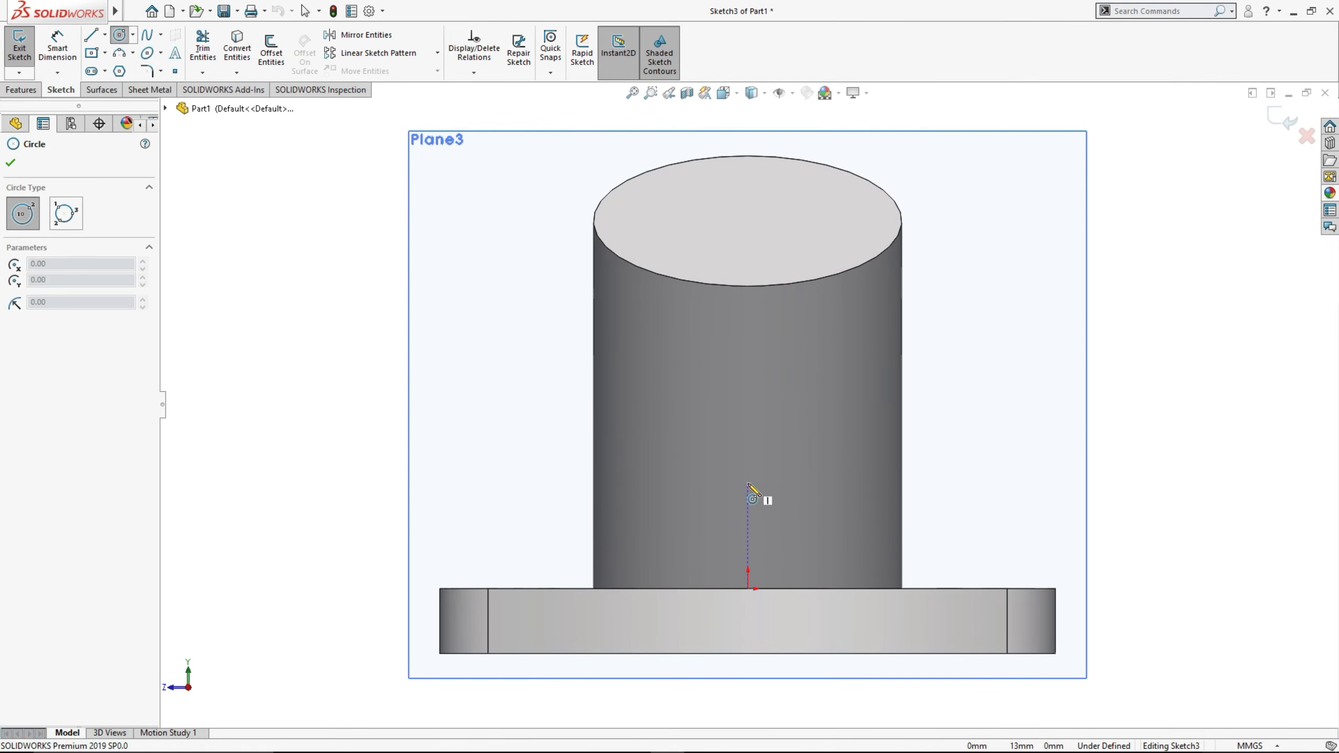
pyautogui.click(748, 484)
pyautogui.click(748, 588)
pyautogui.press('Escape')
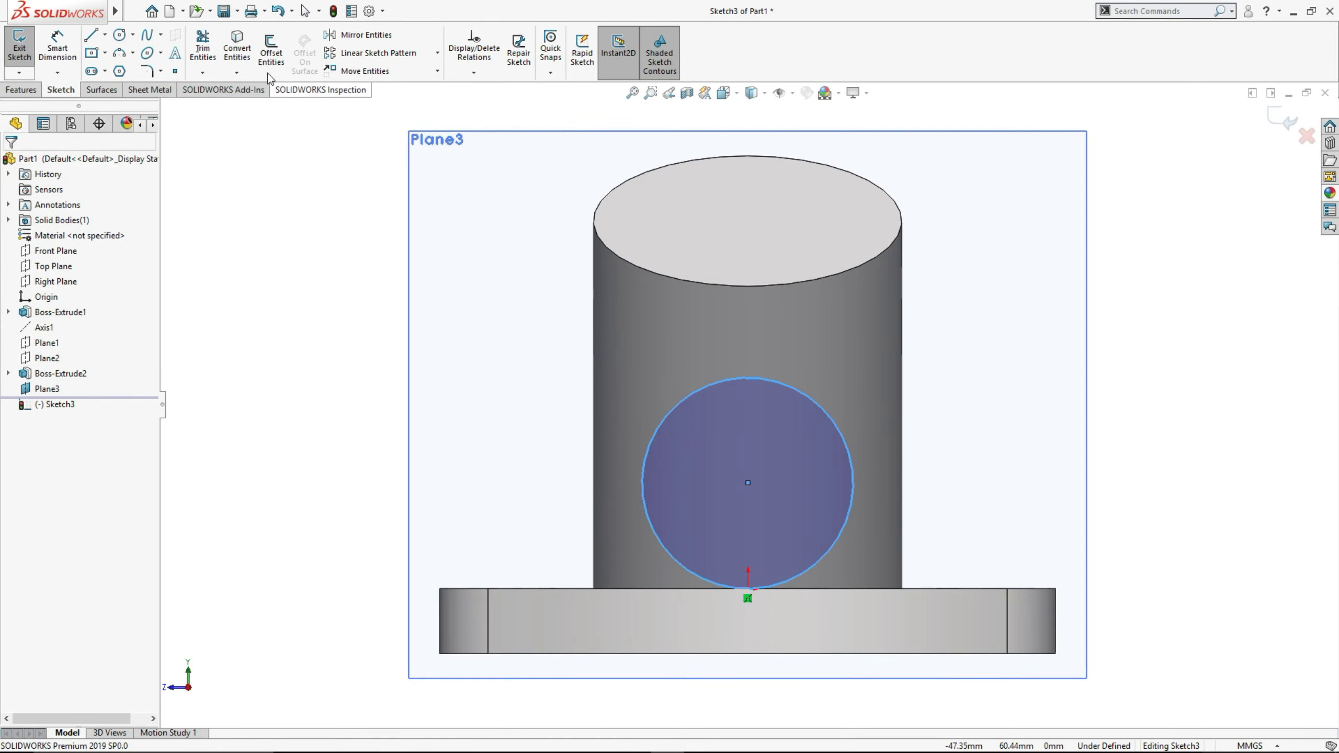
pyautogui.click(57, 45)
pyautogui.click(833, 419)
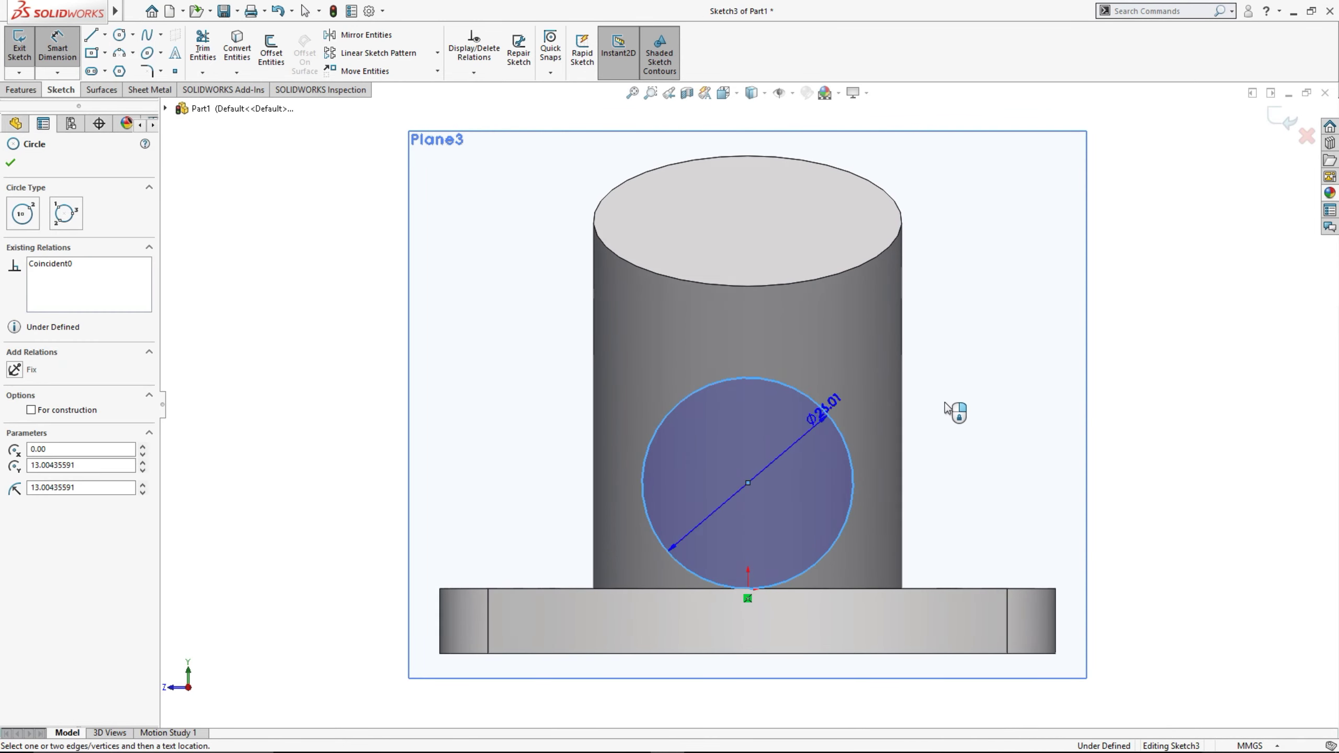
pyautogui.click(948, 409)
pyautogui.press('Return')
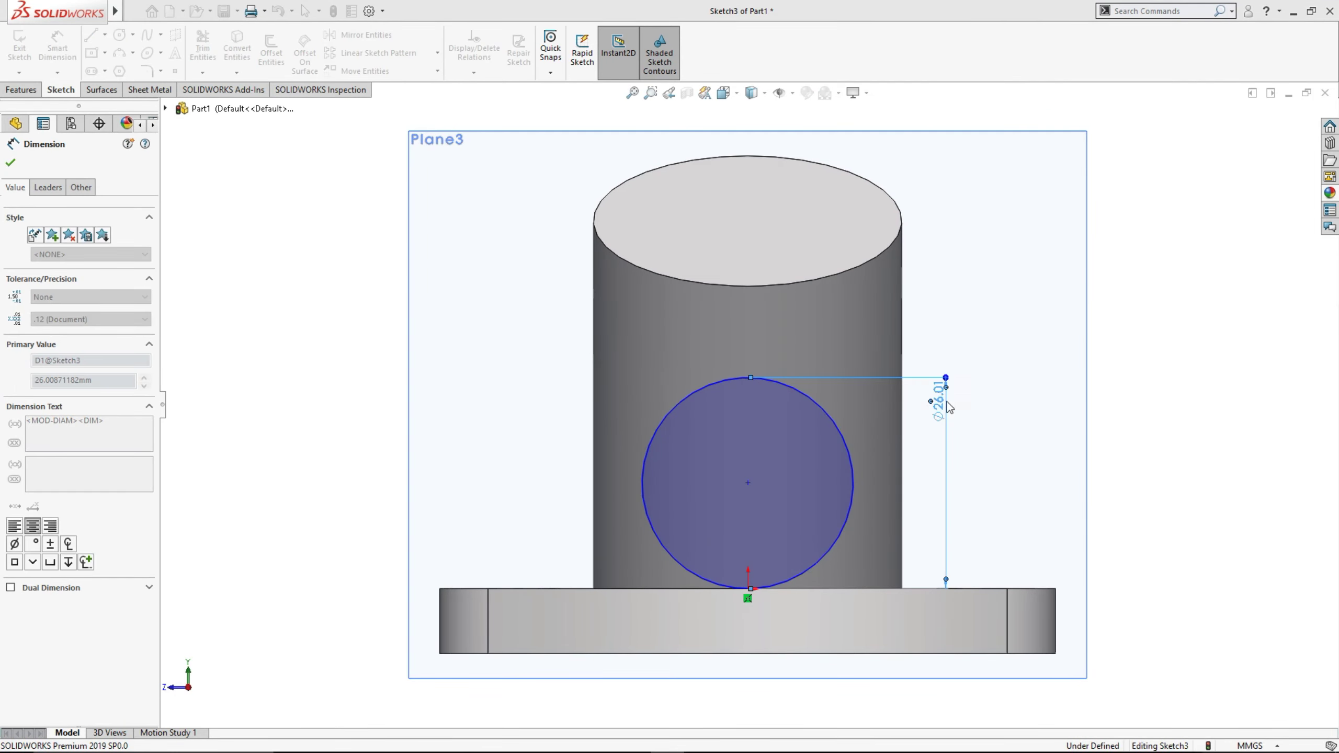
pyautogui.press('Escape')
pyautogui.press('Escape')
pyautogui.moveTo(657, 335)
pyautogui.mouseDown(button='middle')
pyautogui.moveTo(772, 371)
pyautogui.moveTo(777, 406)
pyautogui.mouseUp(button='middle')
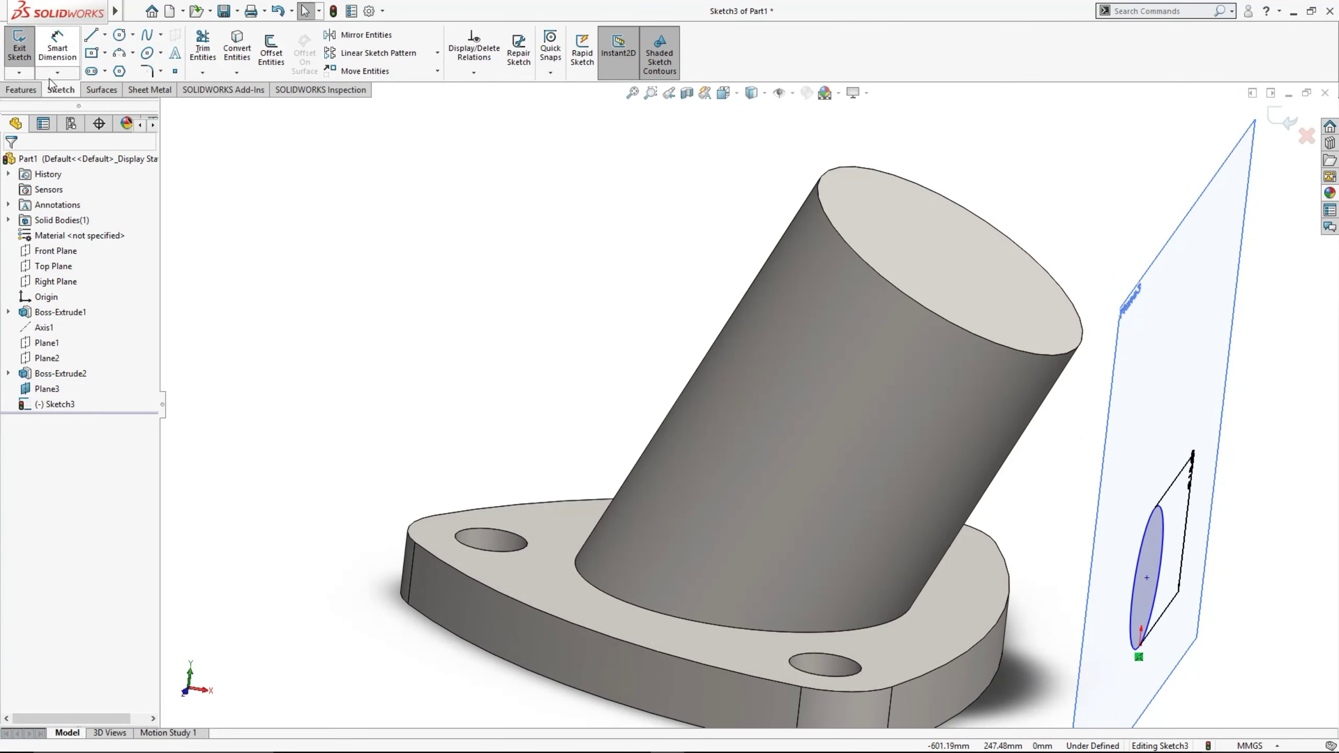
# Extrude the Ø18 circle 44 mm toward the part with a 4° outward draft
pyautogui.click(21, 89)
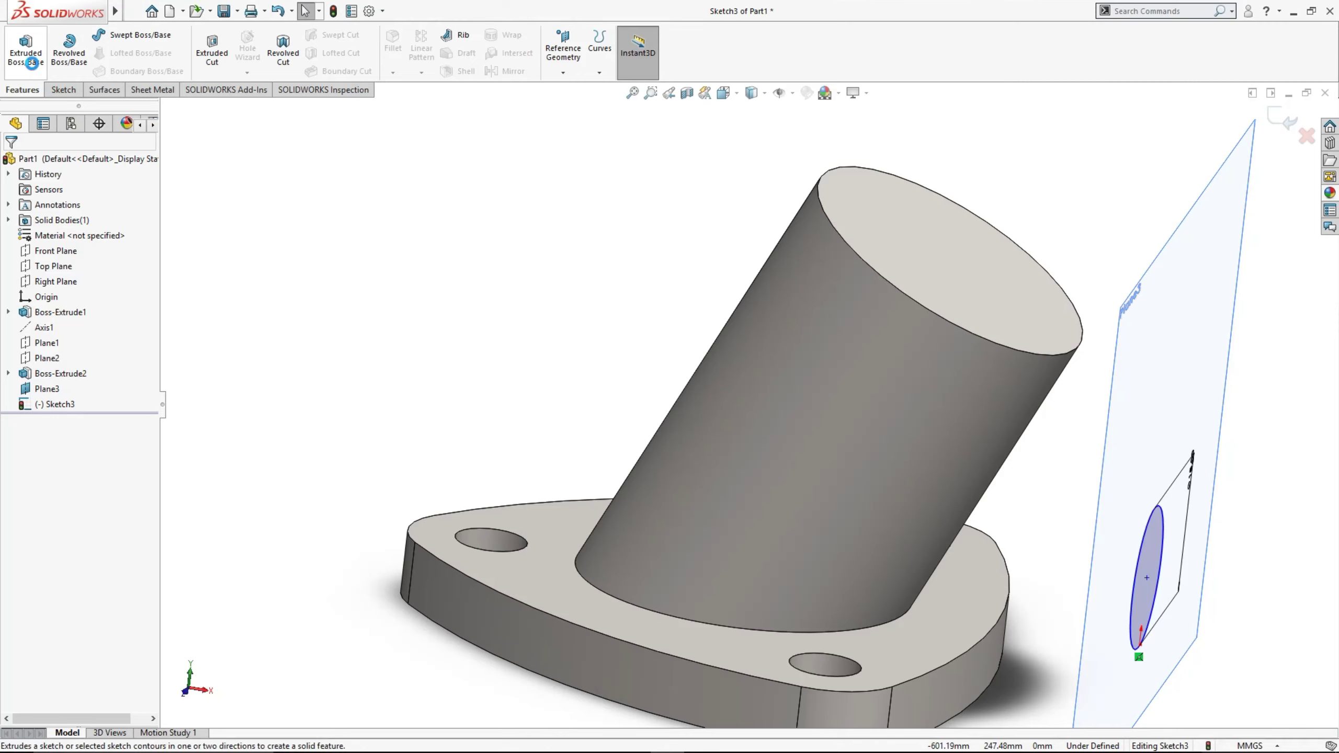
pyautogui.click(25, 48)
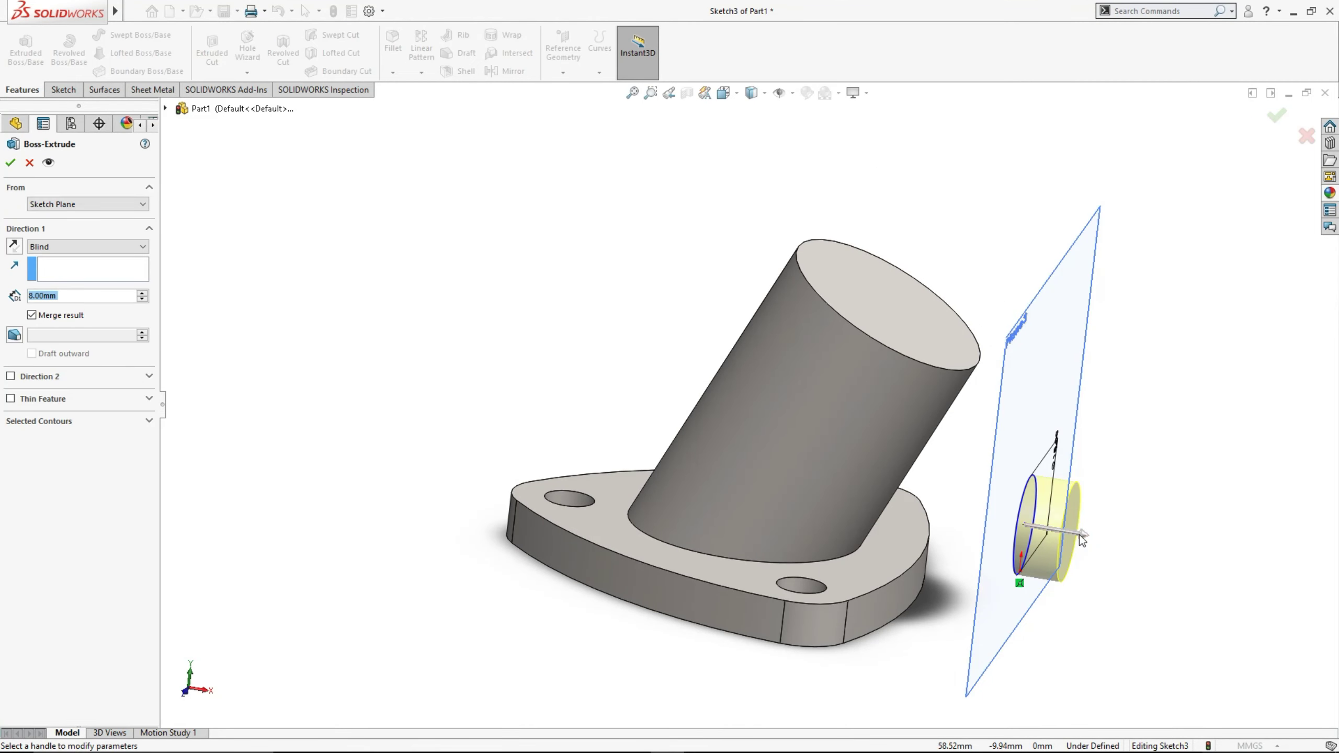
pyautogui.moveTo(1084, 534); pyautogui.dragTo(770, 483)
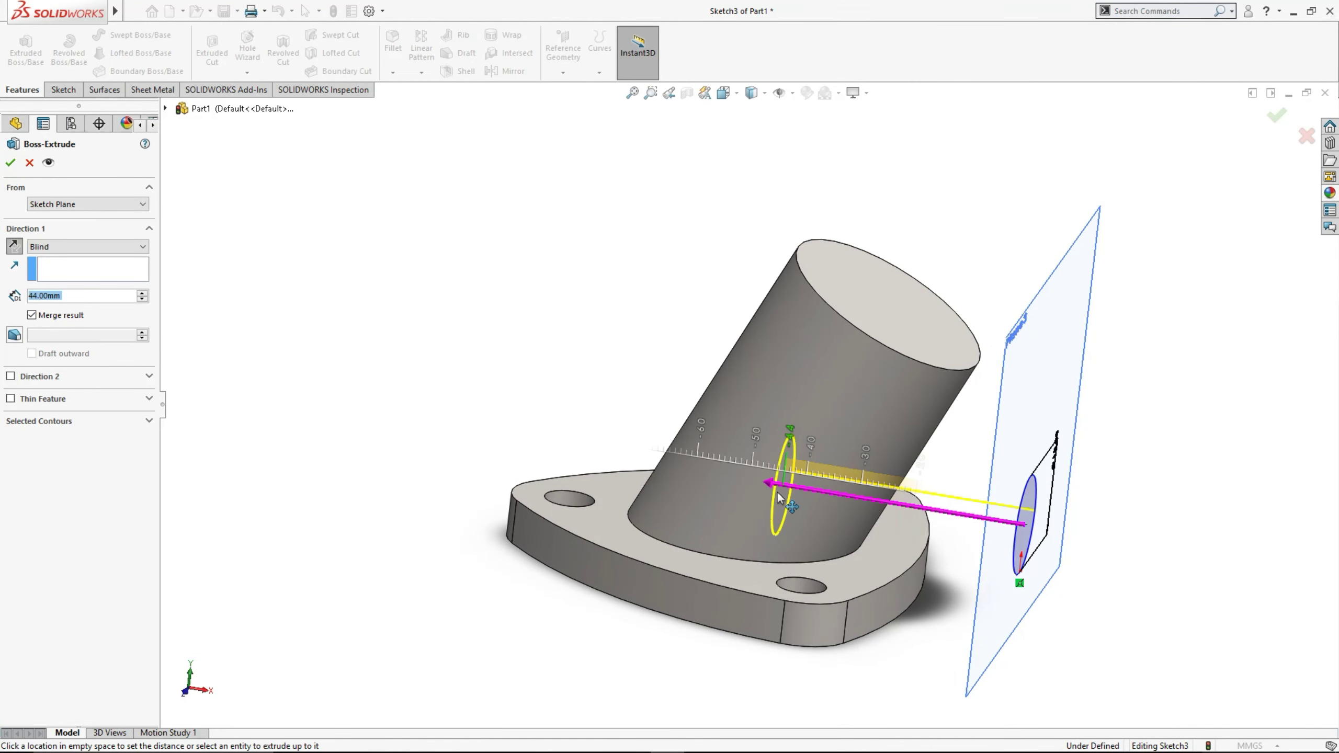
pyautogui.click(14, 336)
pyautogui.scroll(3, 47, 334)
pyautogui.write('4')
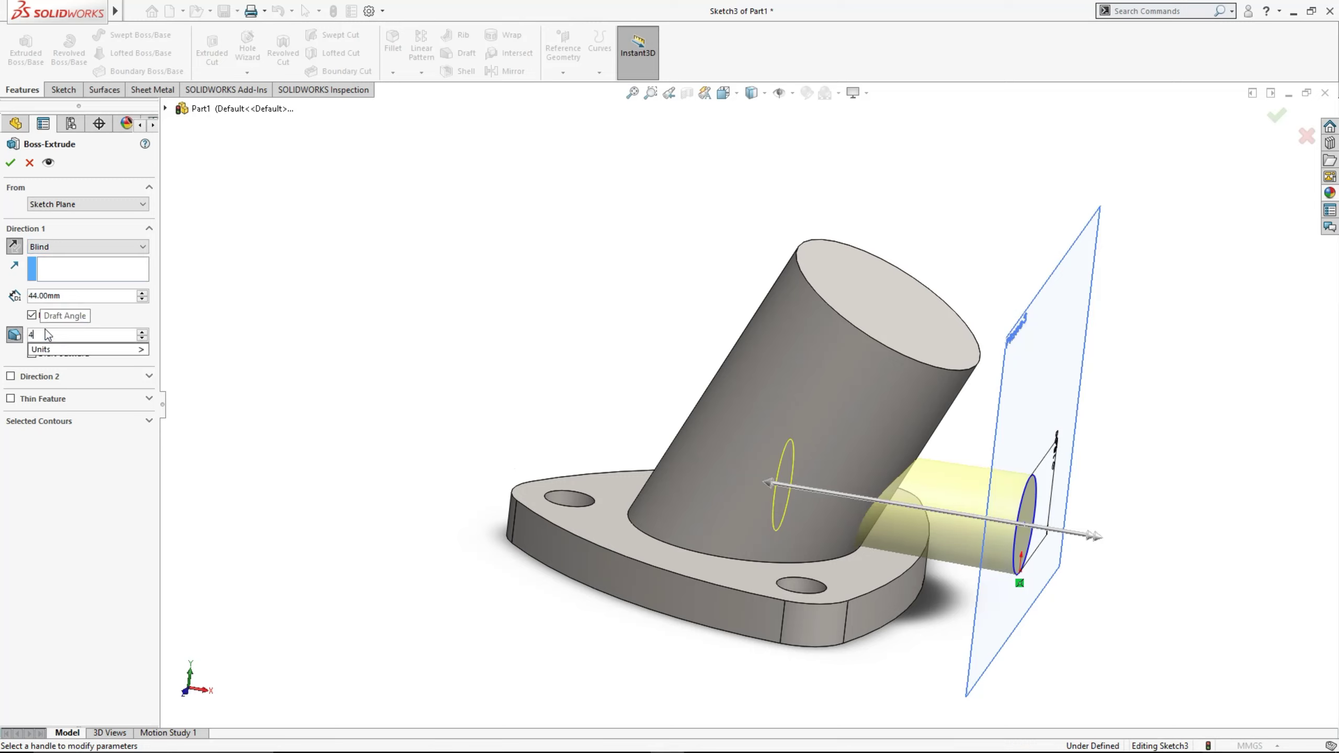
pyautogui.click(50, 357)
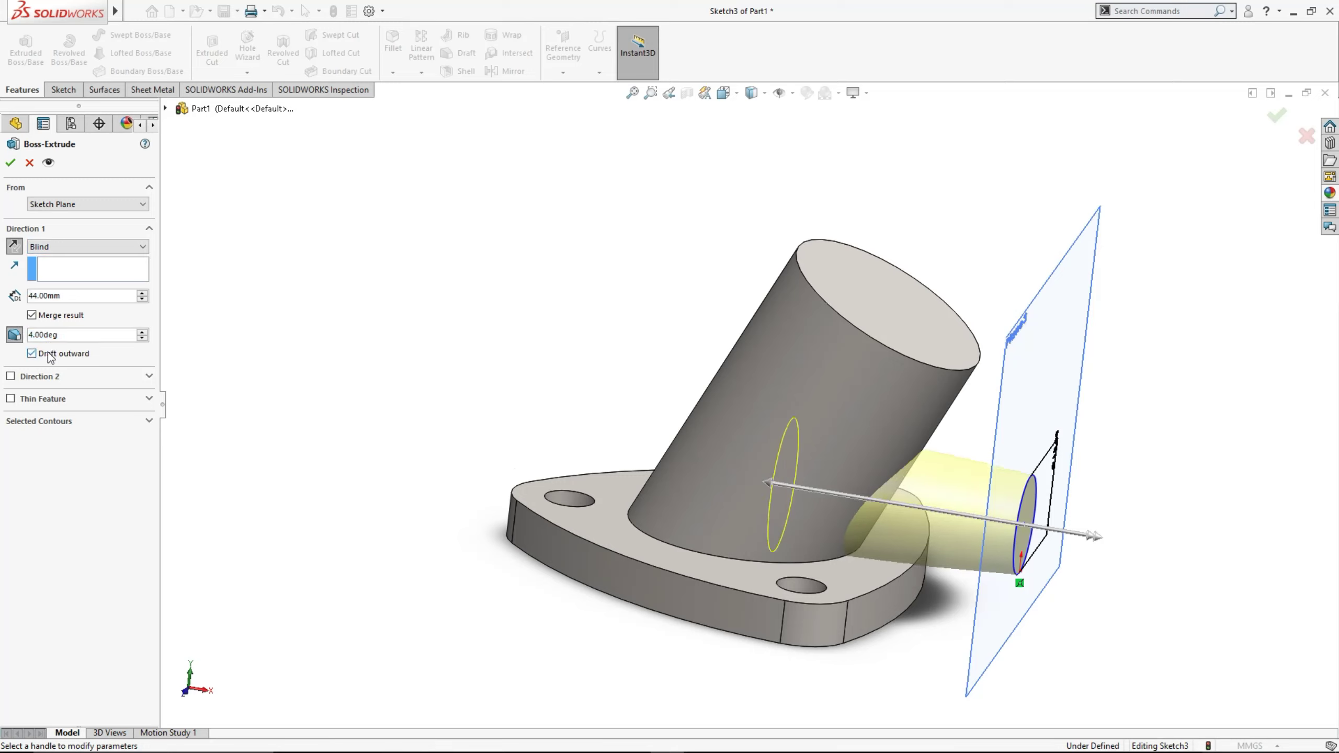
pyautogui.moveTo(476, 396)
pyautogui.mouseDown(button='middle')
pyautogui.moveTo(505, 347)
pyautogui.moveTo(437, 365)
pyautogui.mouseUp(button='middle')
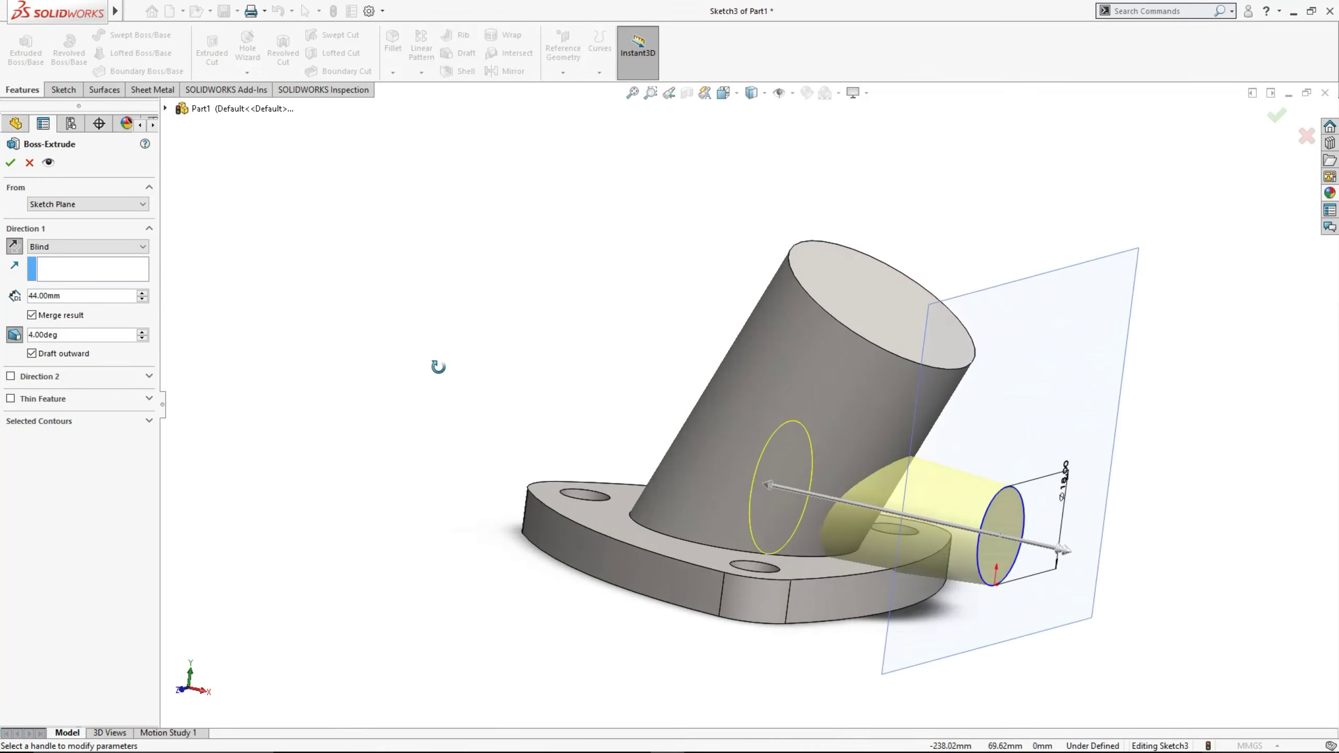
pyautogui.click(10, 164)
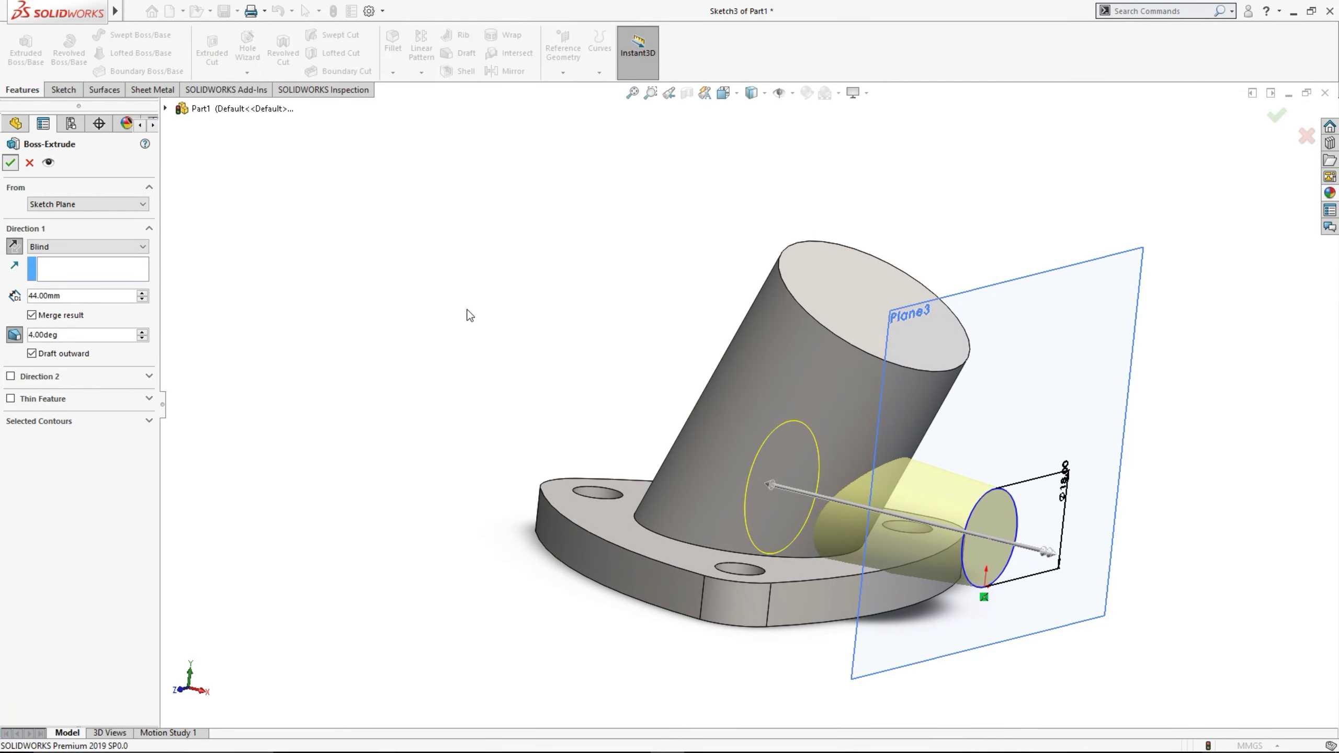
# Hide Plane3 and orbit to inspect the tapered spout
pyautogui.click(979, 301)
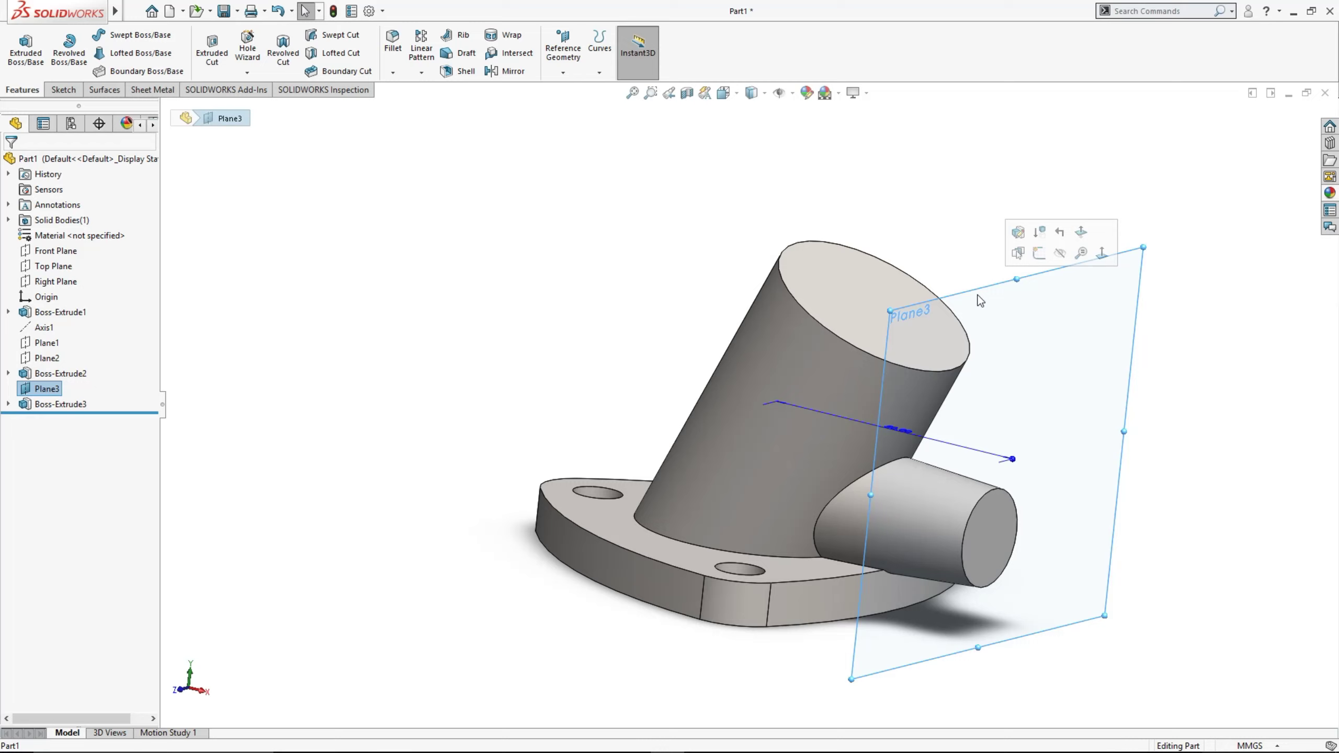
pyautogui.click(1052, 257)
pyautogui.moveTo(1040, 318)
pyautogui.mouseDown(button='middle')
pyautogui.moveTo(1082, 218)
pyautogui.moveTo(1081, 165)
pyautogui.moveTo(1025, 329)
pyautogui.moveTo(789, 341)
pyautogui.moveTo(786, 353)
pyautogui.moveTo(1031, 233)
pyautogui.moveTo(1086, 383)
pyautogui.moveTo(1084, 367)
pyautogui.mouseUp(button='middle')
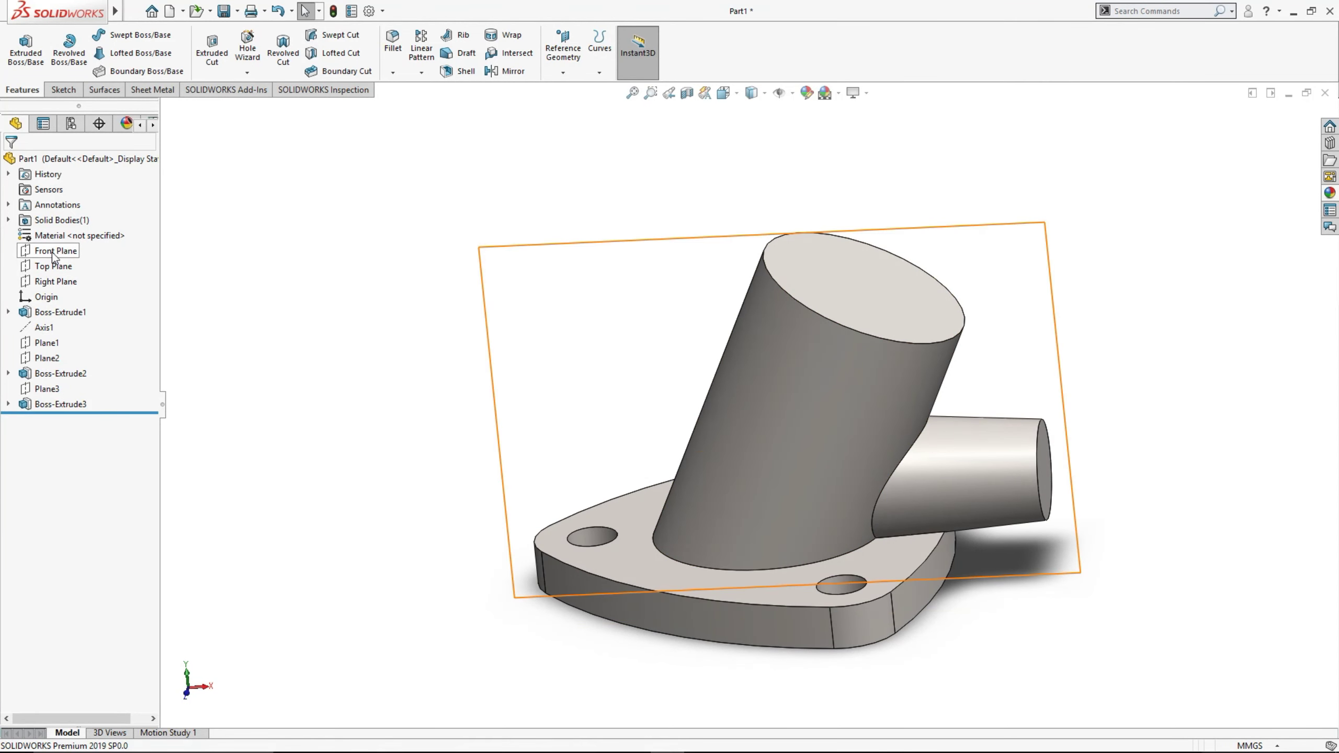
# Start a sketch on Front Plane, viewed normal and zoomed in
pyautogui.click(53, 255)
pyautogui.click(79, 229)
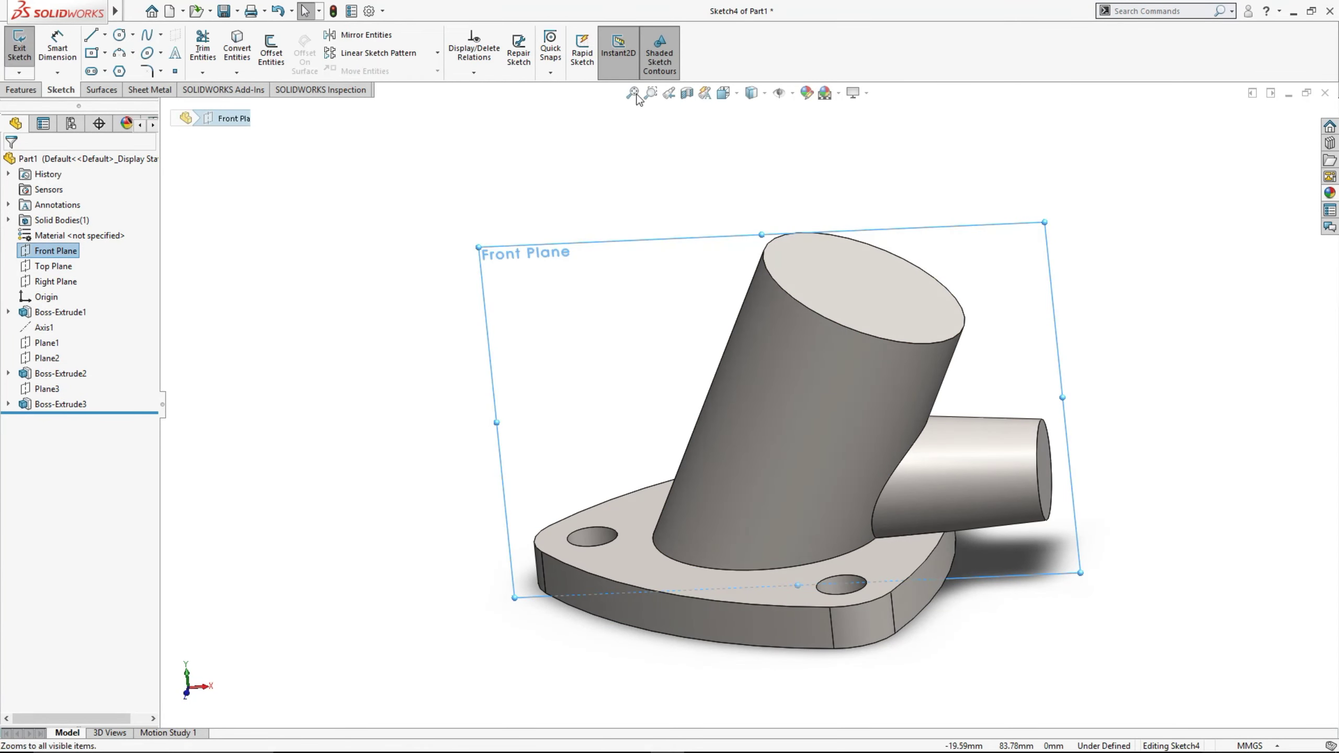
pyautogui.click(734, 96)
pyautogui.click(803, 172)
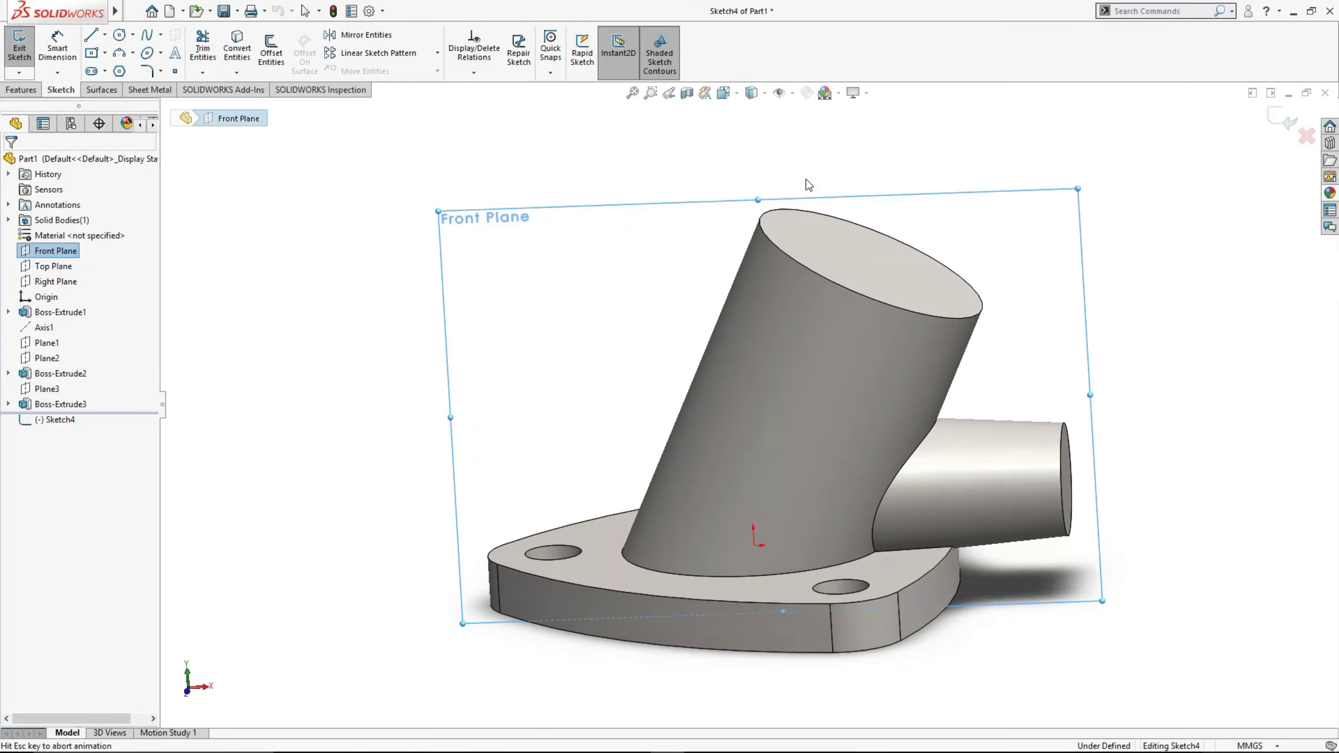
pyautogui.scroll(-2, 1099, 393)
pyautogui.scroll(-2, 1099, 393)
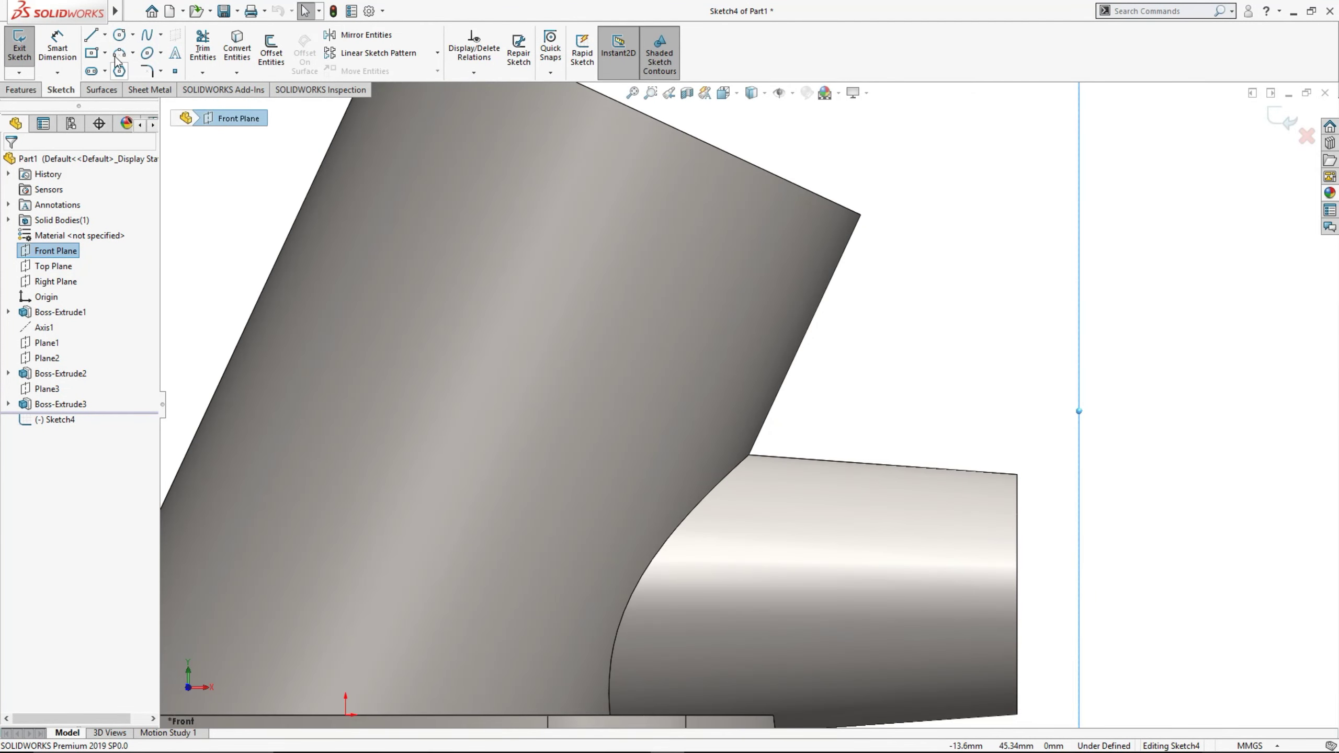
# Draw a slanted line from the boss corner to the spout corner with short end segments
pyautogui.click(90, 35)
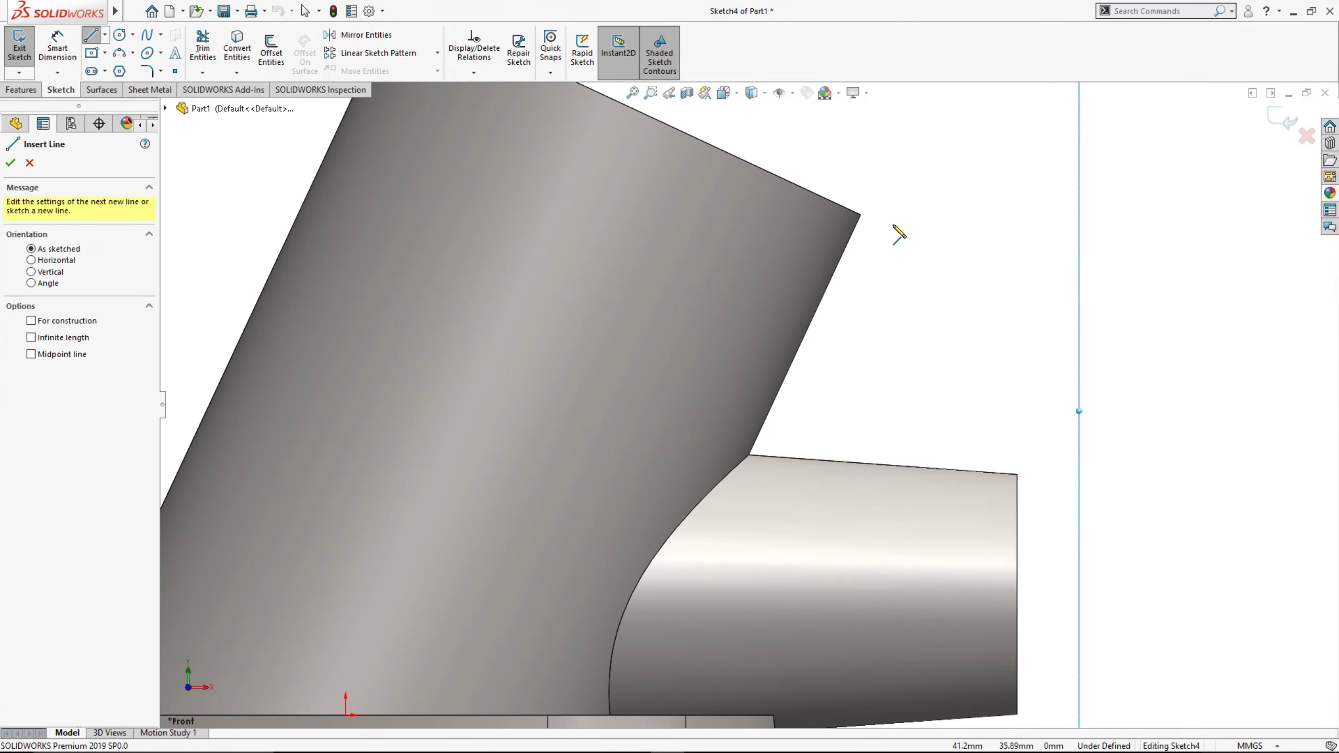
pyautogui.click(861, 214)
pyautogui.click(851, 239)
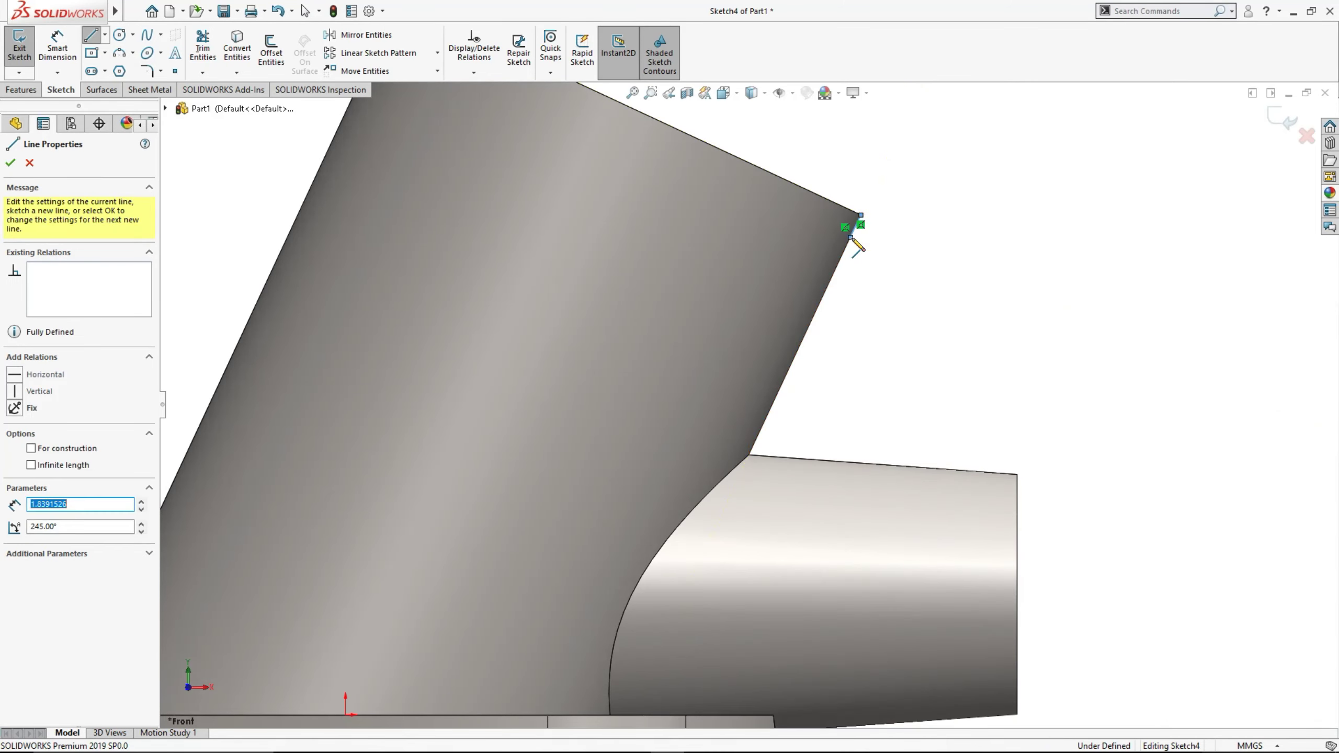
pyautogui.click(990, 471)
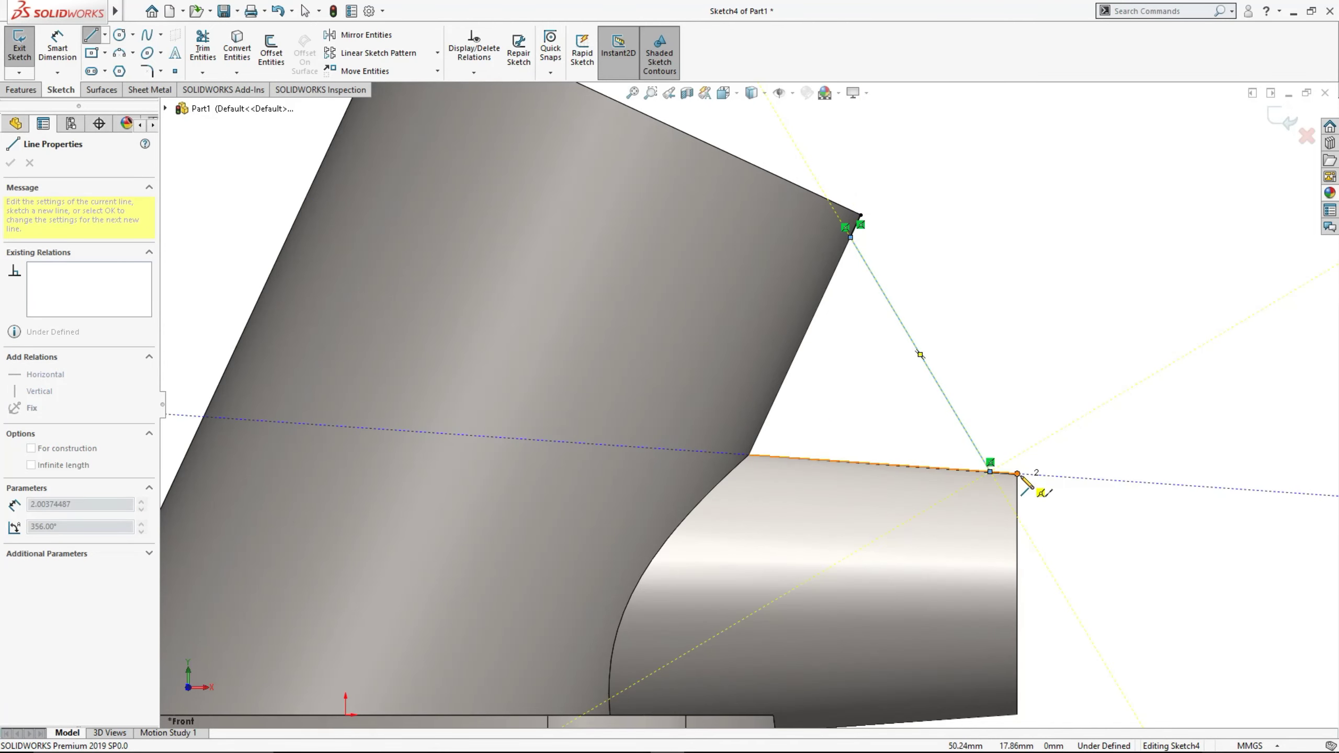
pyautogui.click(1017, 474)
pyautogui.press('Escape')
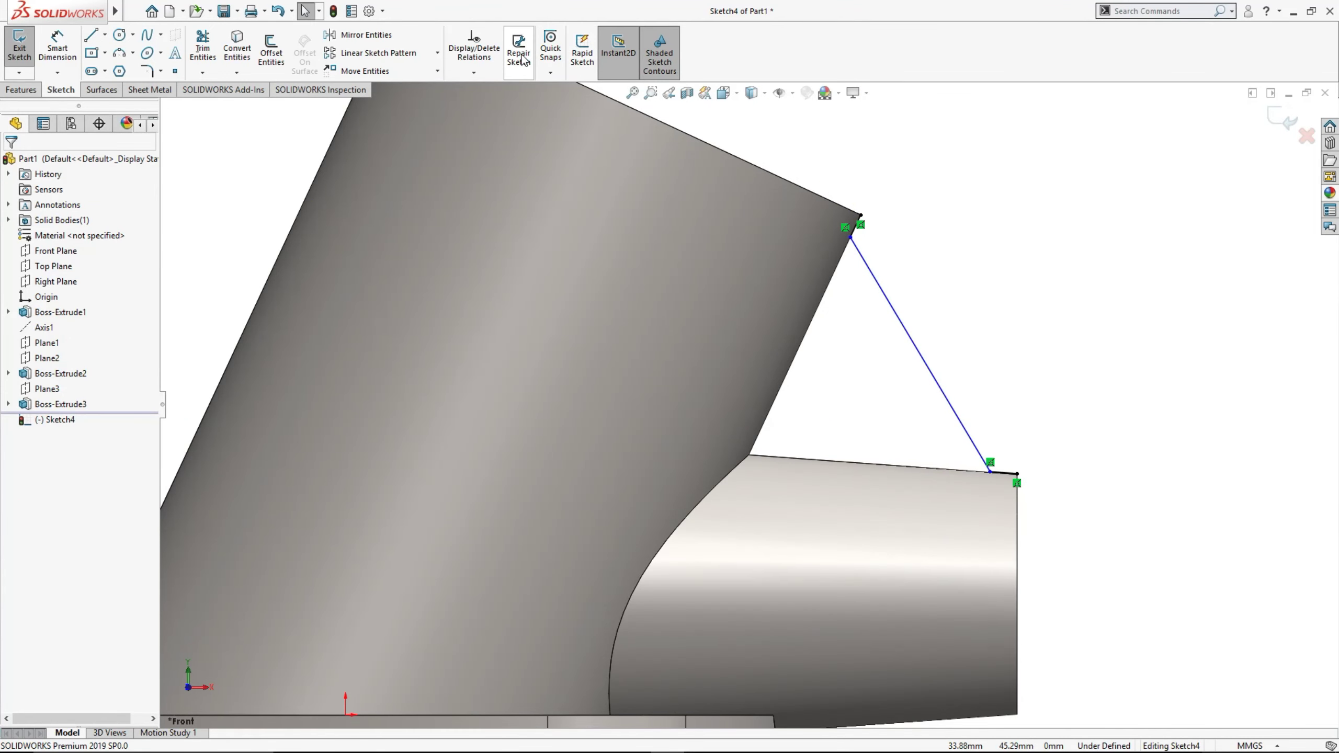
# Dimension both short corner lines to 2.00 mm
pyautogui.click(57, 46)
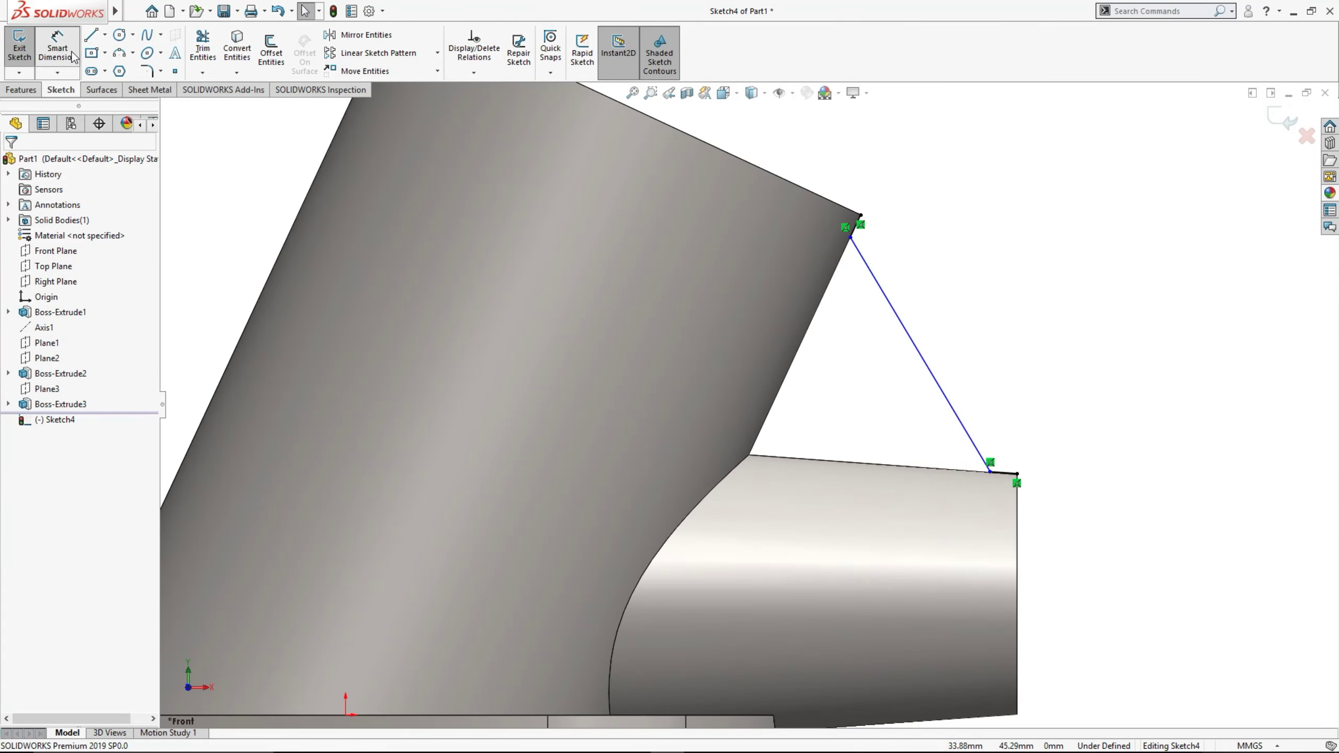
pyautogui.click(855, 228)
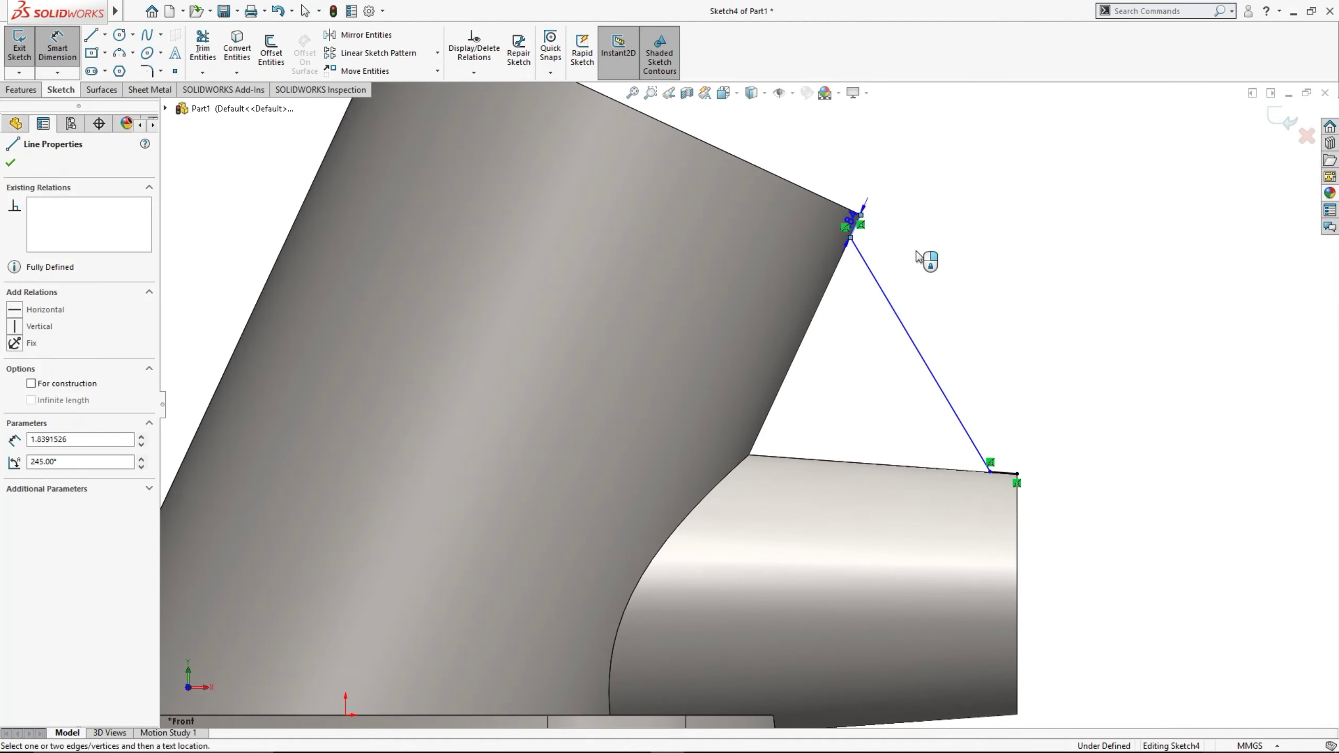
pyautogui.click(920, 252)
pyautogui.press('Return')
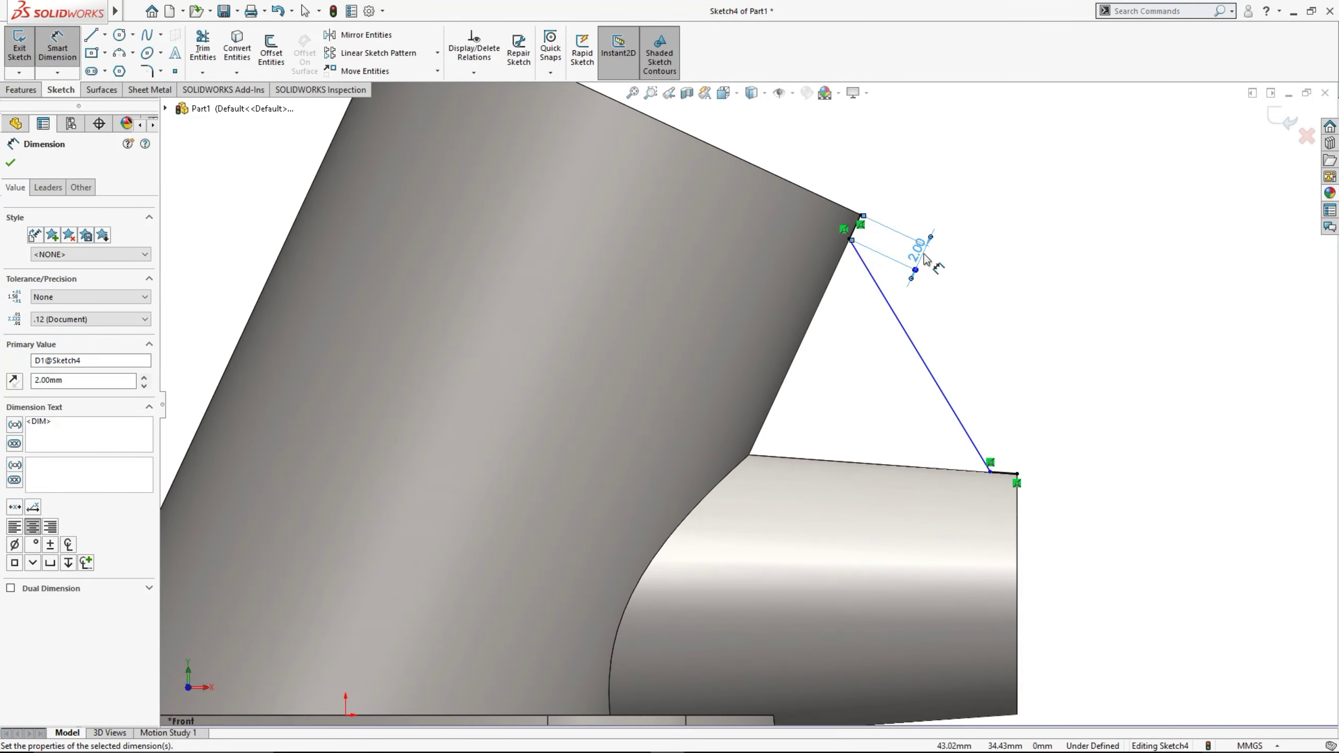
pyautogui.click(1004, 473)
pyautogui.click(1012, 434)
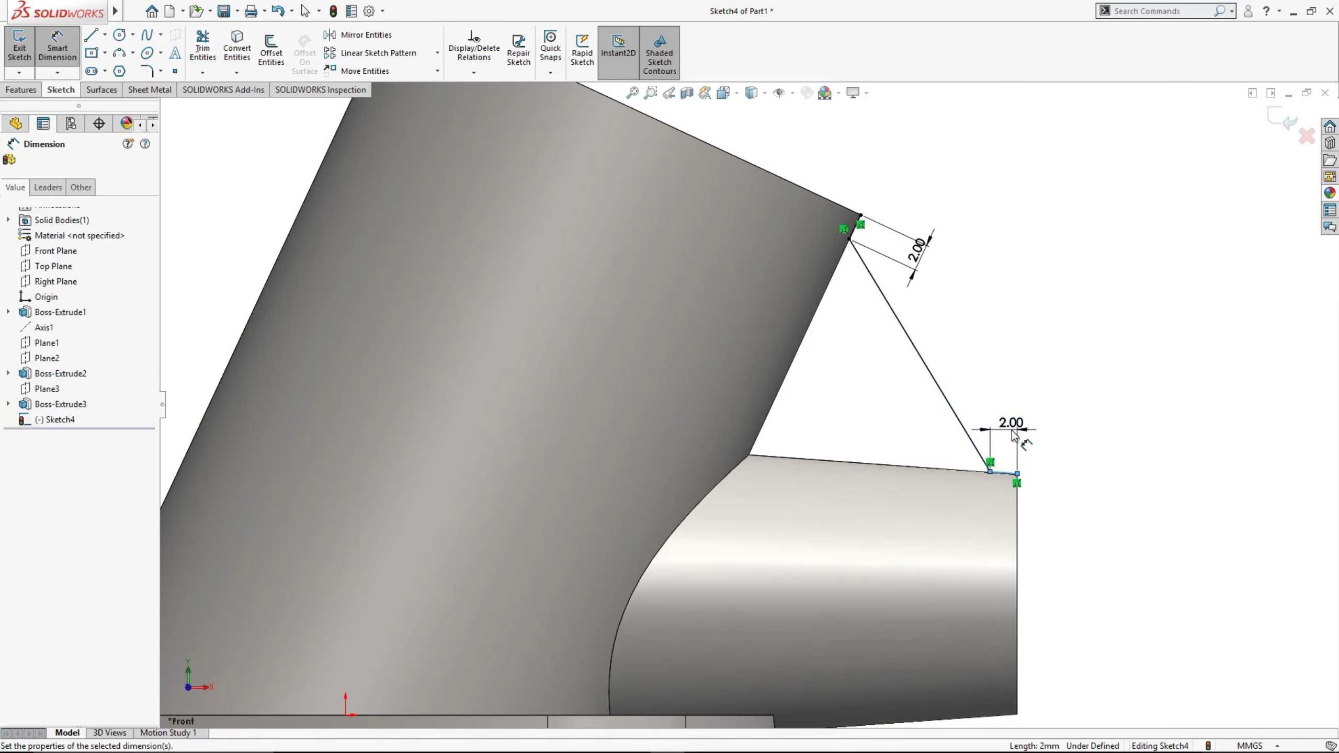
pyautogui.write('2')
pyautogui.press('Return')
pyautogui.press('Escape')
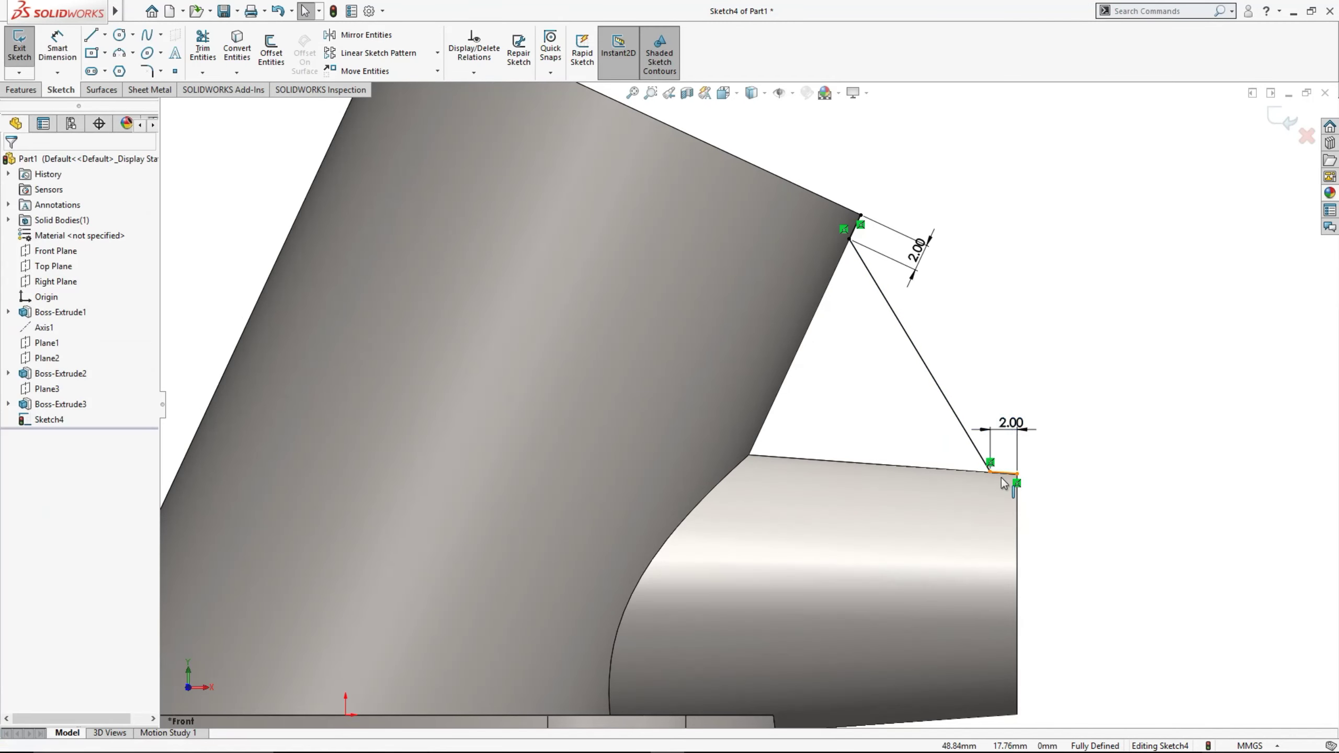
pyautogui.click(1003, 472)
pyautogui.click(1091, 314)
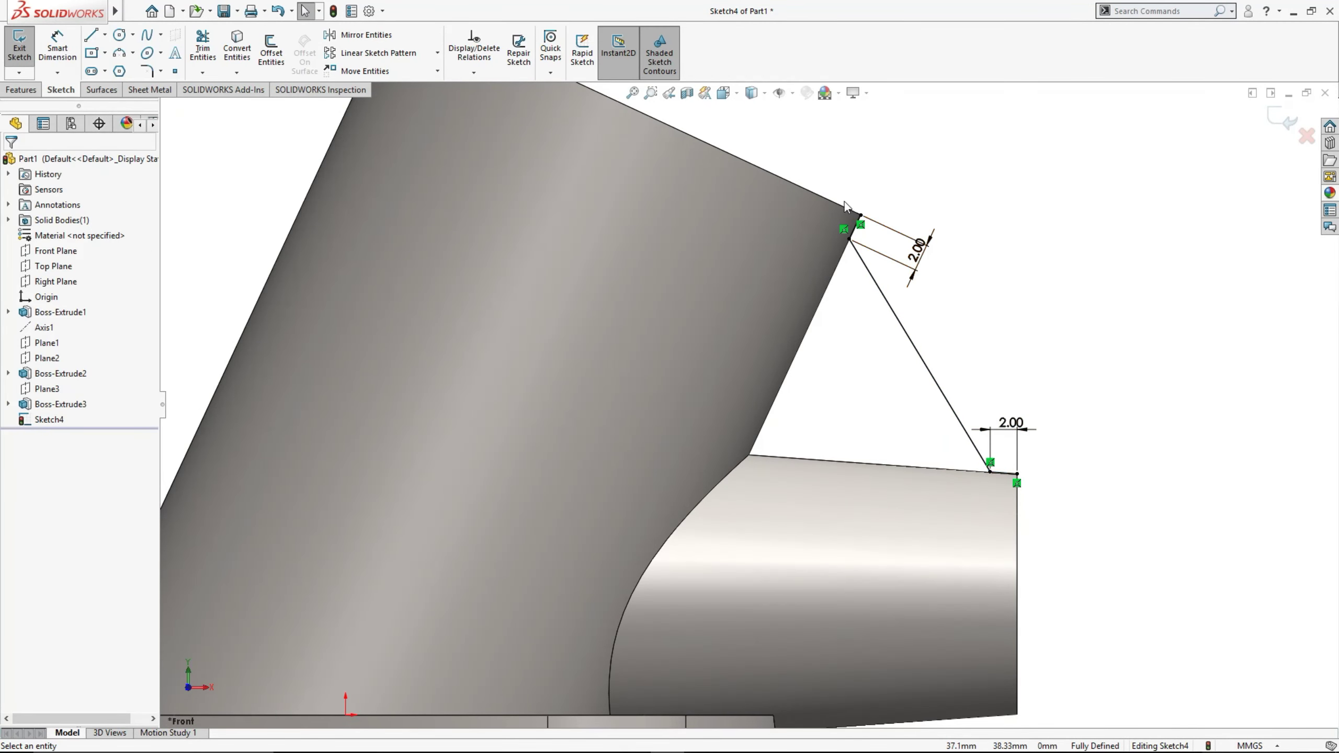
pyautogui.click(854, 237)
pyautogui.press('Escape')
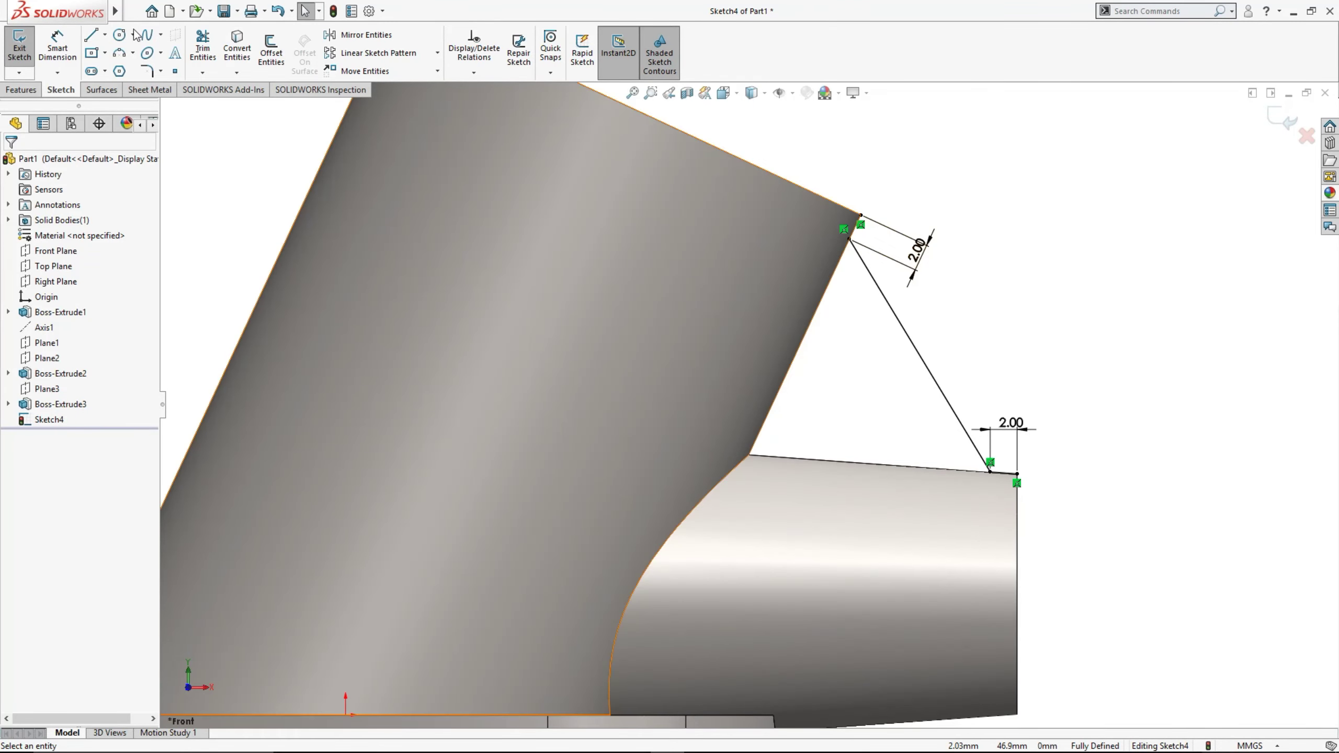
# Draw lines from the upper corner into the tall cylinder and the branch cylinder
pyautogui.click(91, 36)
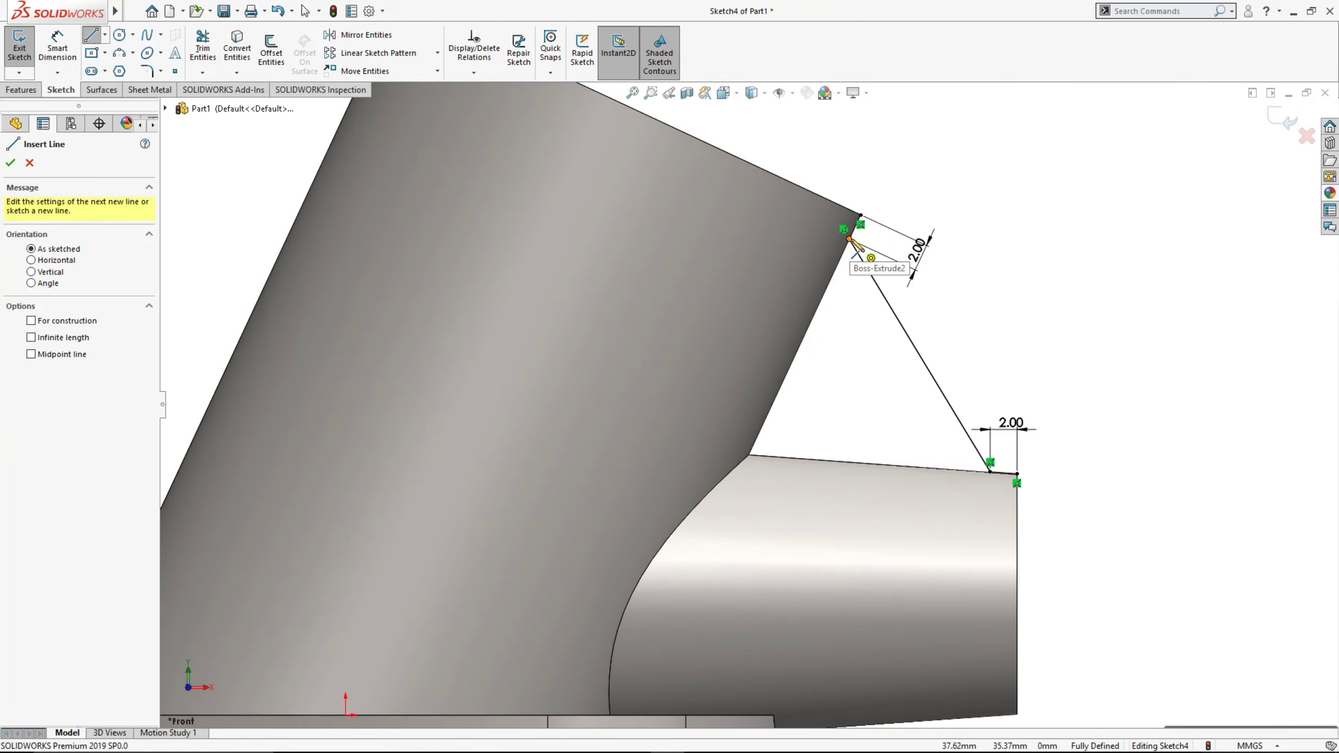
pyautogui.click(848, 239)
pyautogui.click(839, 219)
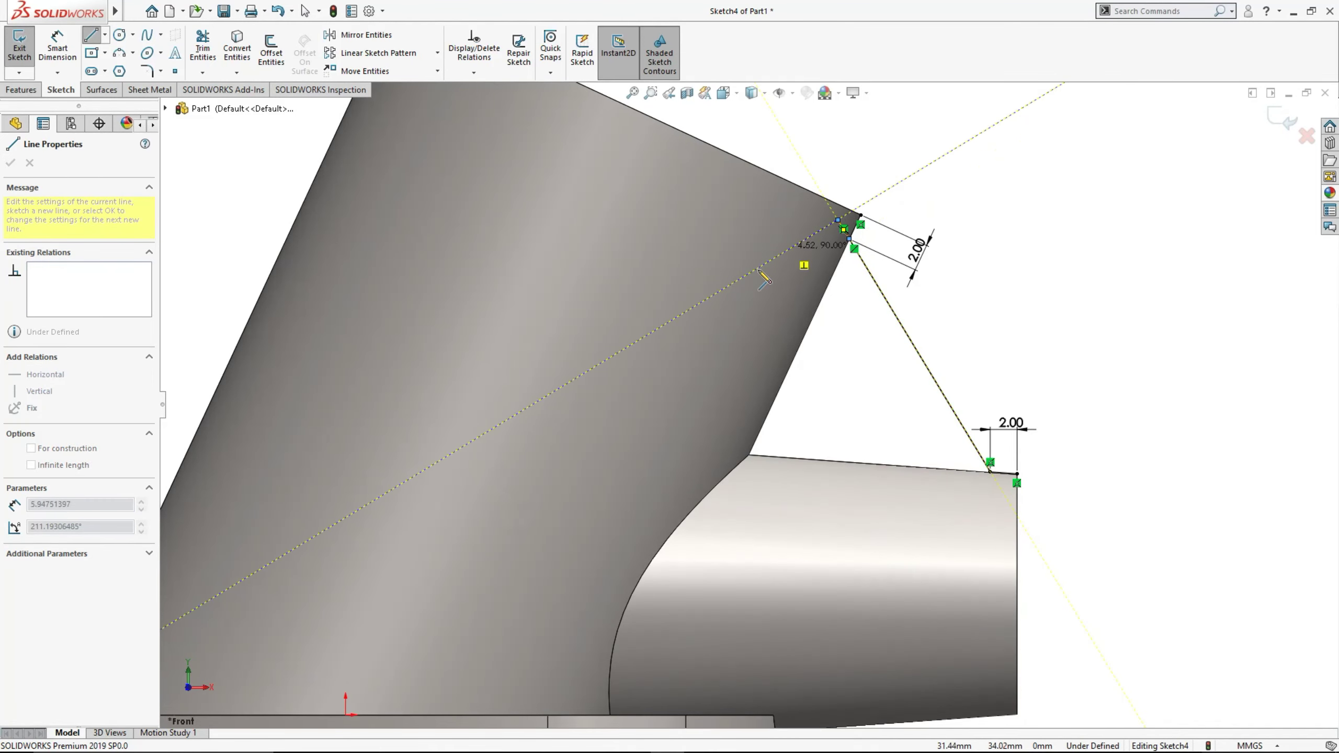
pyautogui.click(698, 438)
pyautogui.click(822, 563)
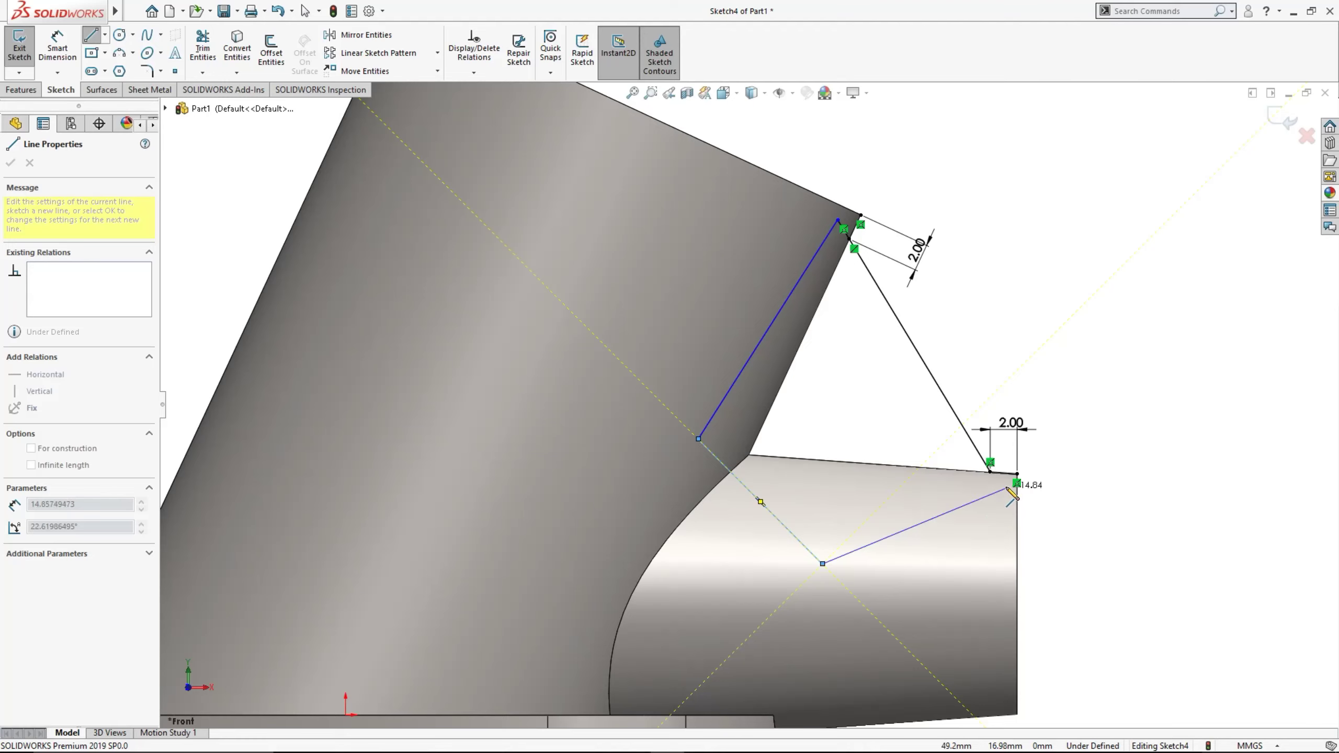
pyautogui.press('Escape')
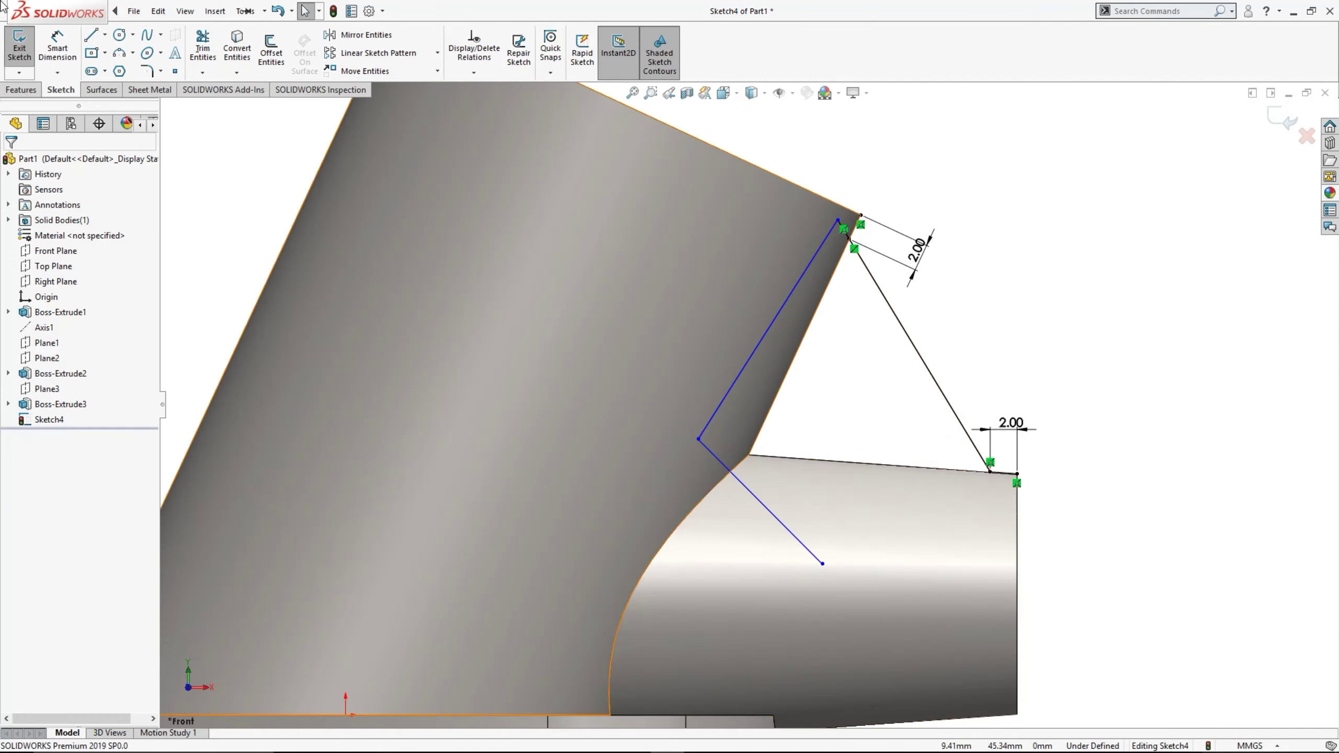
# Add a short lower line and make it parallel to the slanted line
pyautogui.click(90, 35)
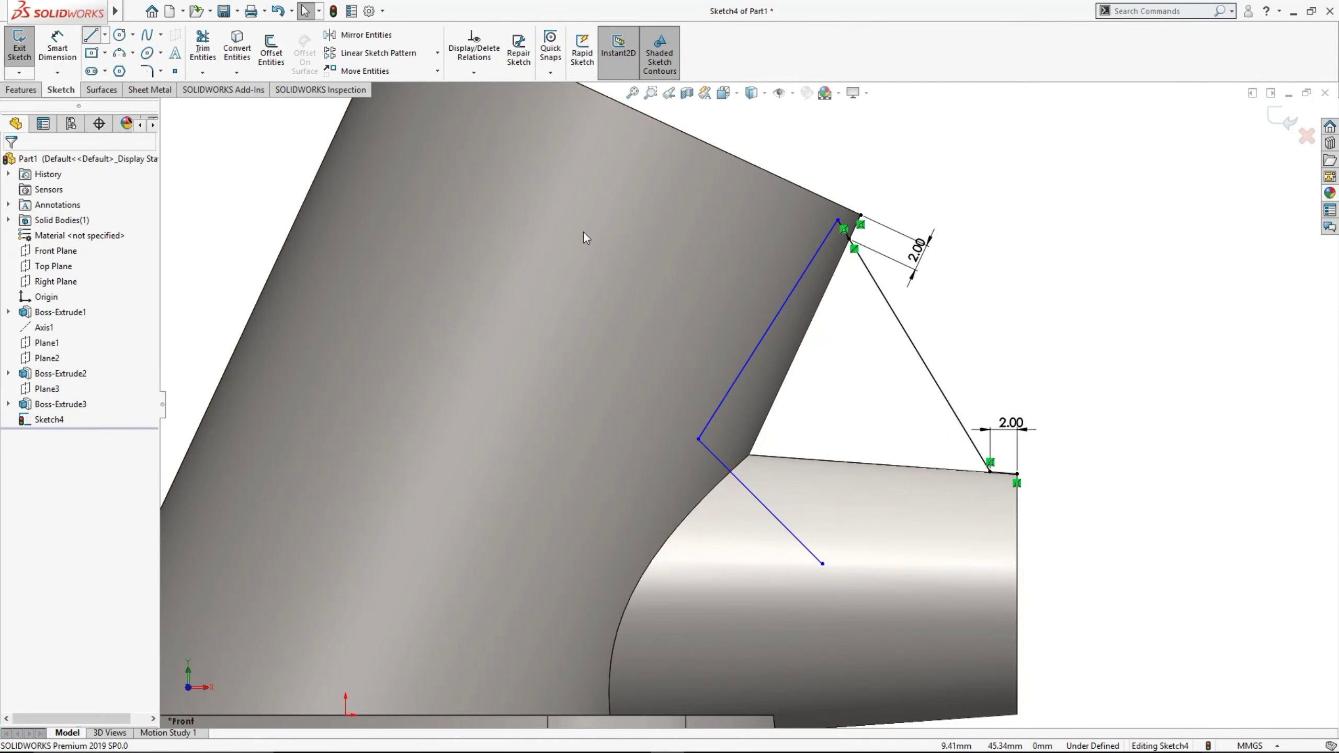
pyautogui.click(991, 472)
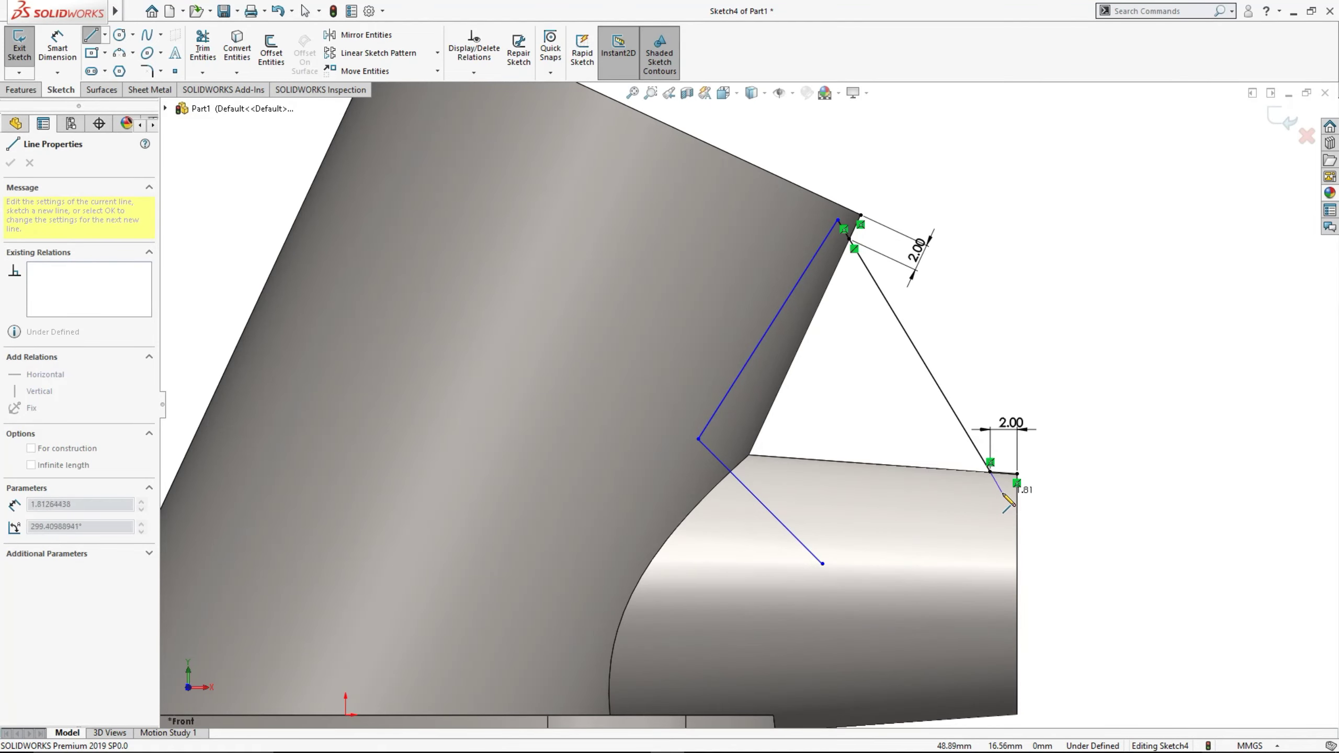
pyautogui.click(1001, 490)
pyautogui.press('Escape')
pyautogui.click(980, 446)
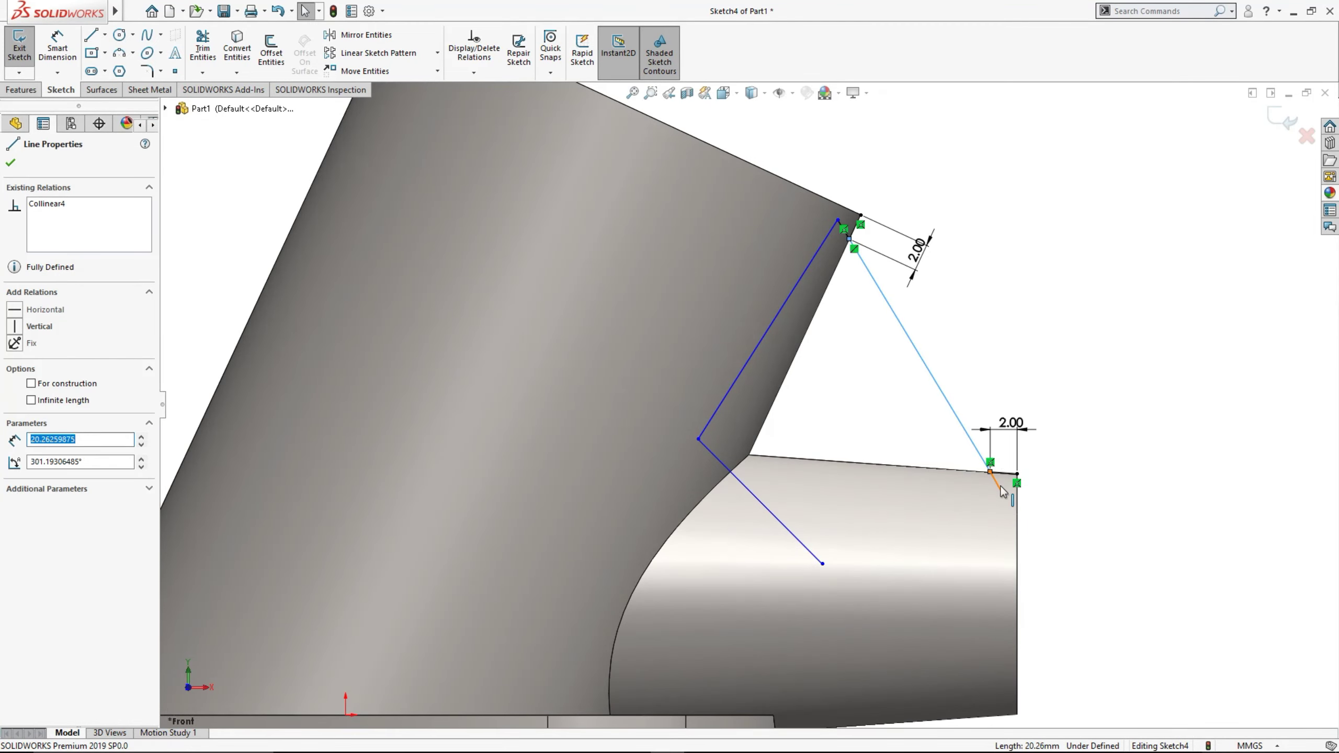
pyautogui.keyDown('ctrl'); pyautogui.click(1001, 491); pyautogui.keyUp('ctrl')
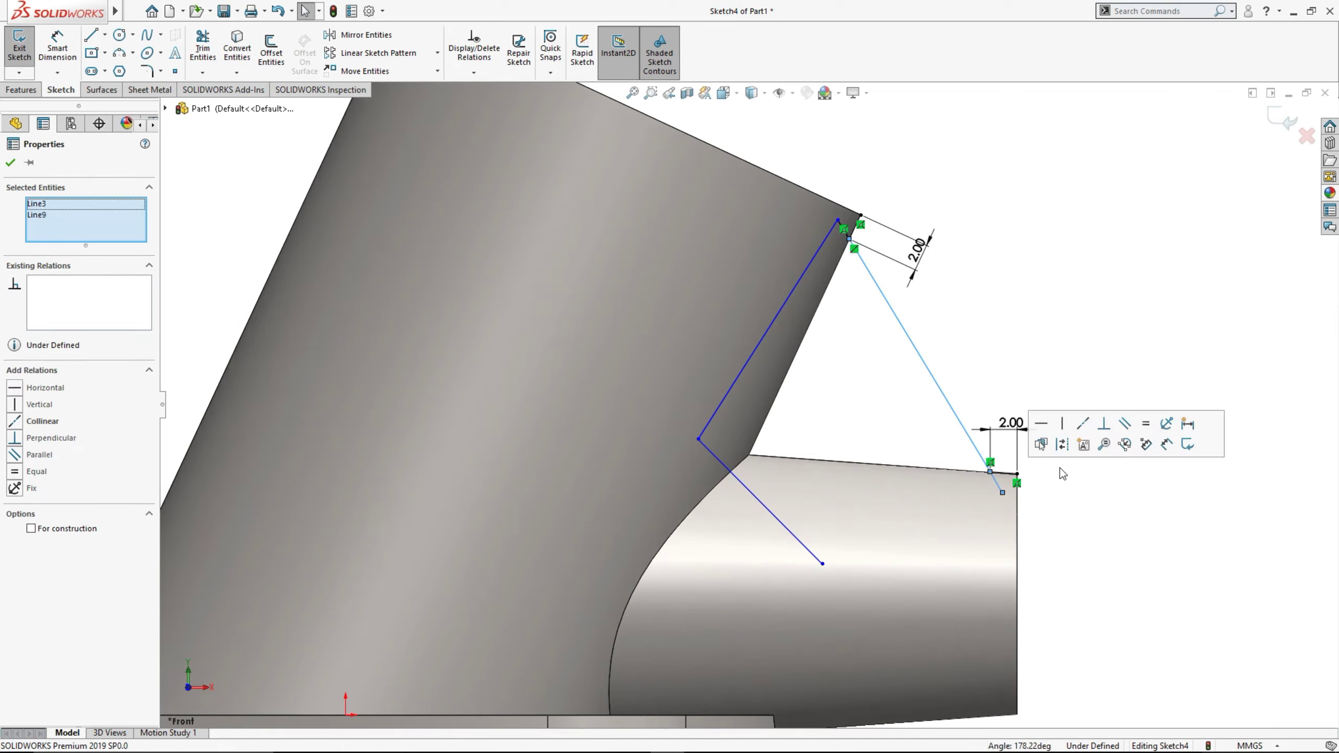
pyautogui.click(1129, 435)
pyautogui.click(1077, 423)
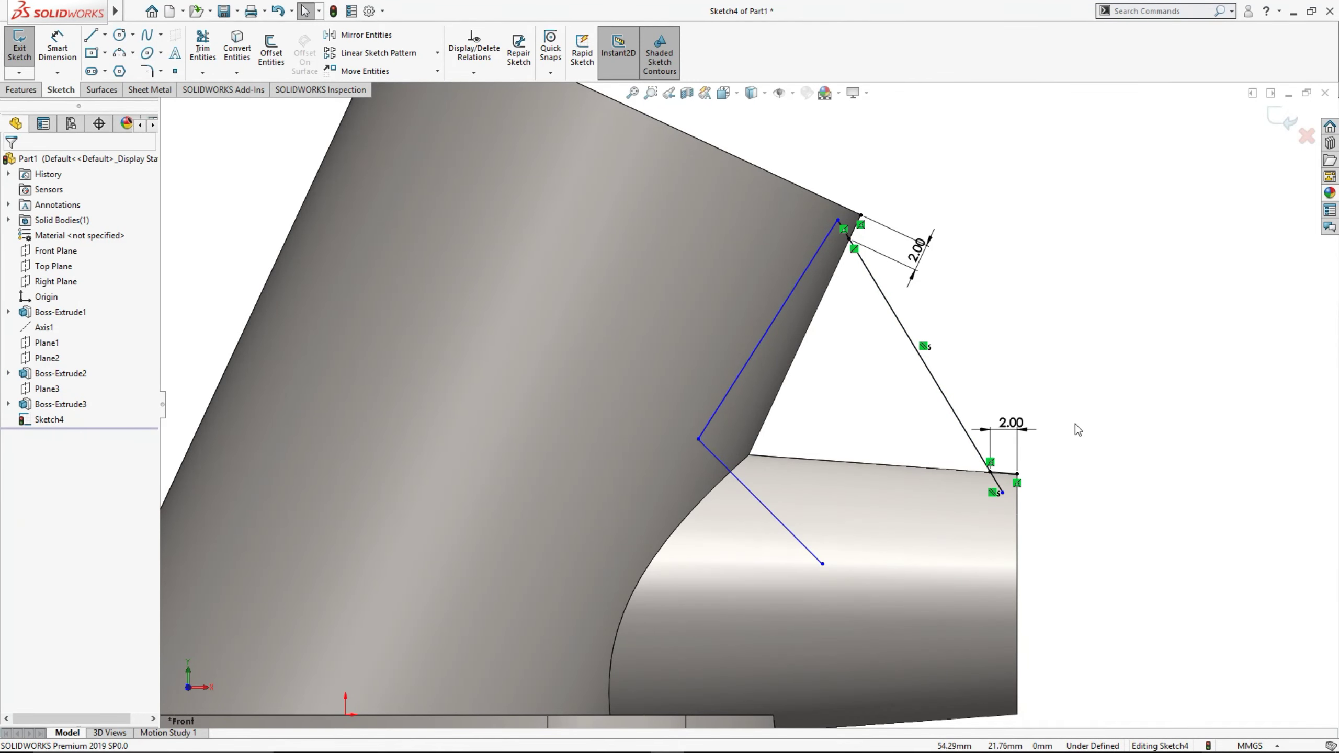
# Close the profile with a line from the inner endpoint to the short line's end
pyautogui.click(91, 35)
pyautogui.click(822, 563)
pyautogui.click(998, 493)
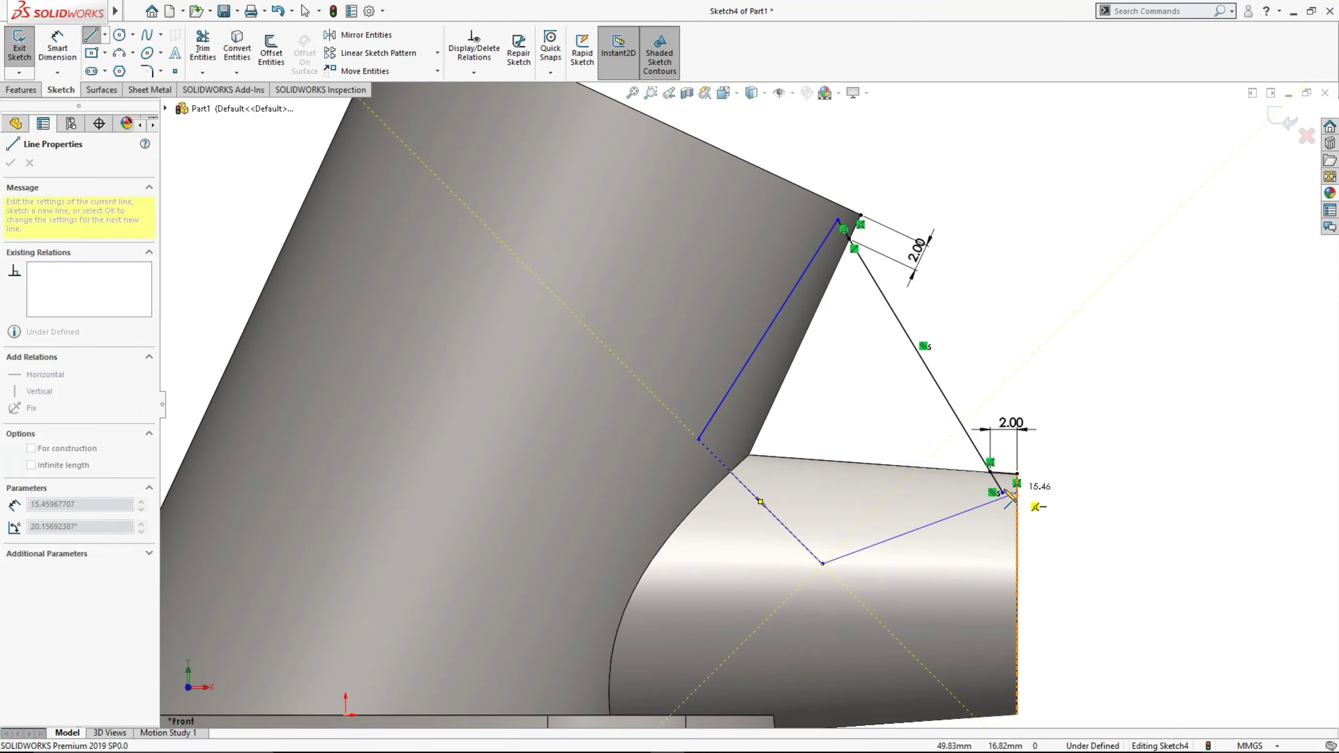
pyautogui.press('Escape')
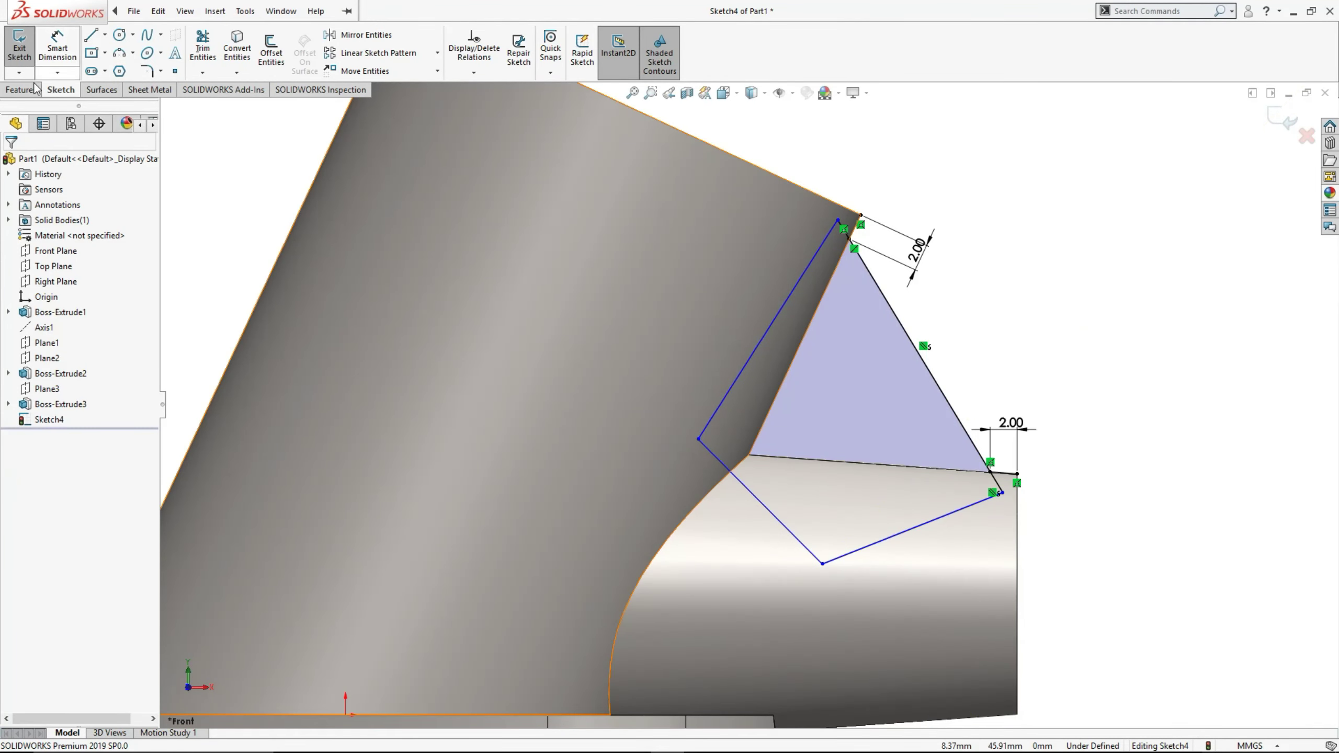
# Extrude the closed profile 5 mm Mid Plane into a thin rib joining boss and spout
pyautogui.click(36, 88)
pyautogui.click(25, 48)
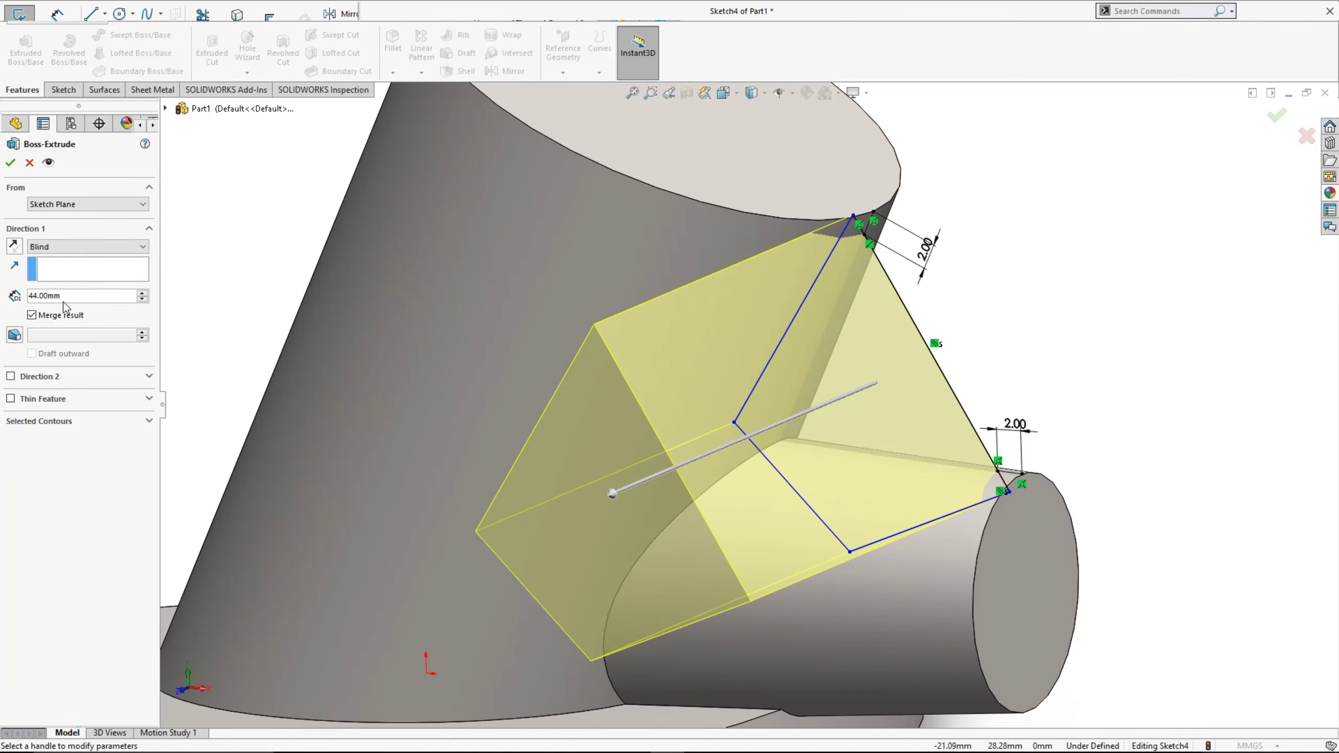
pyautogui.scroll(3, 65, 305)
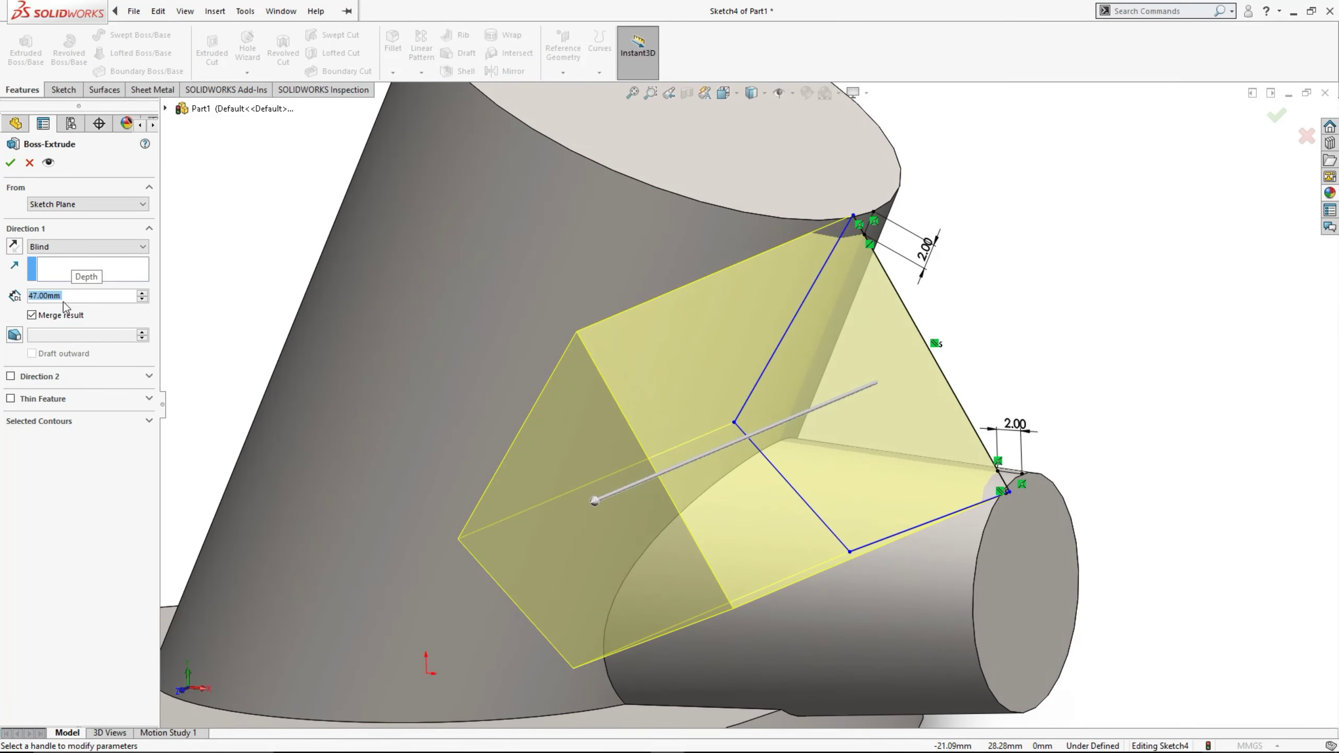
pyautogui.write('5')
pyautogui.click(61, 246)
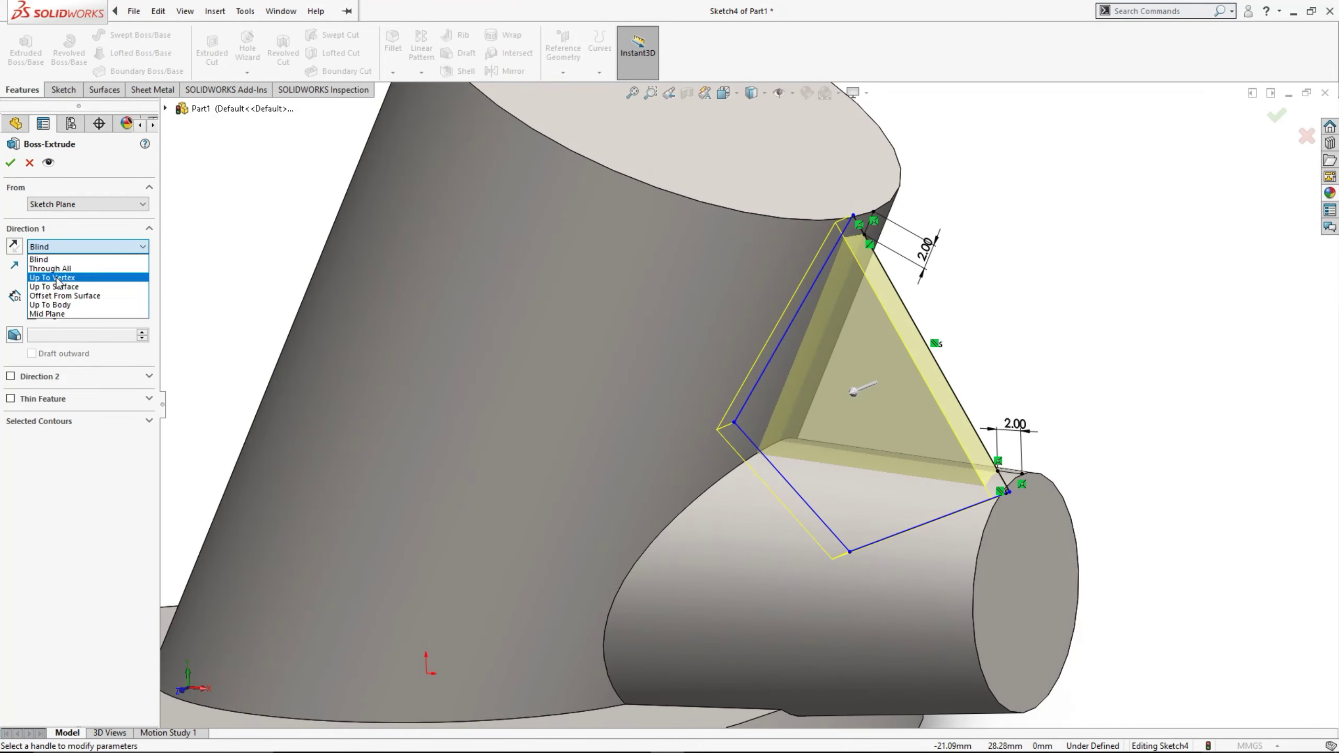
pyautogui.click(48, 314)
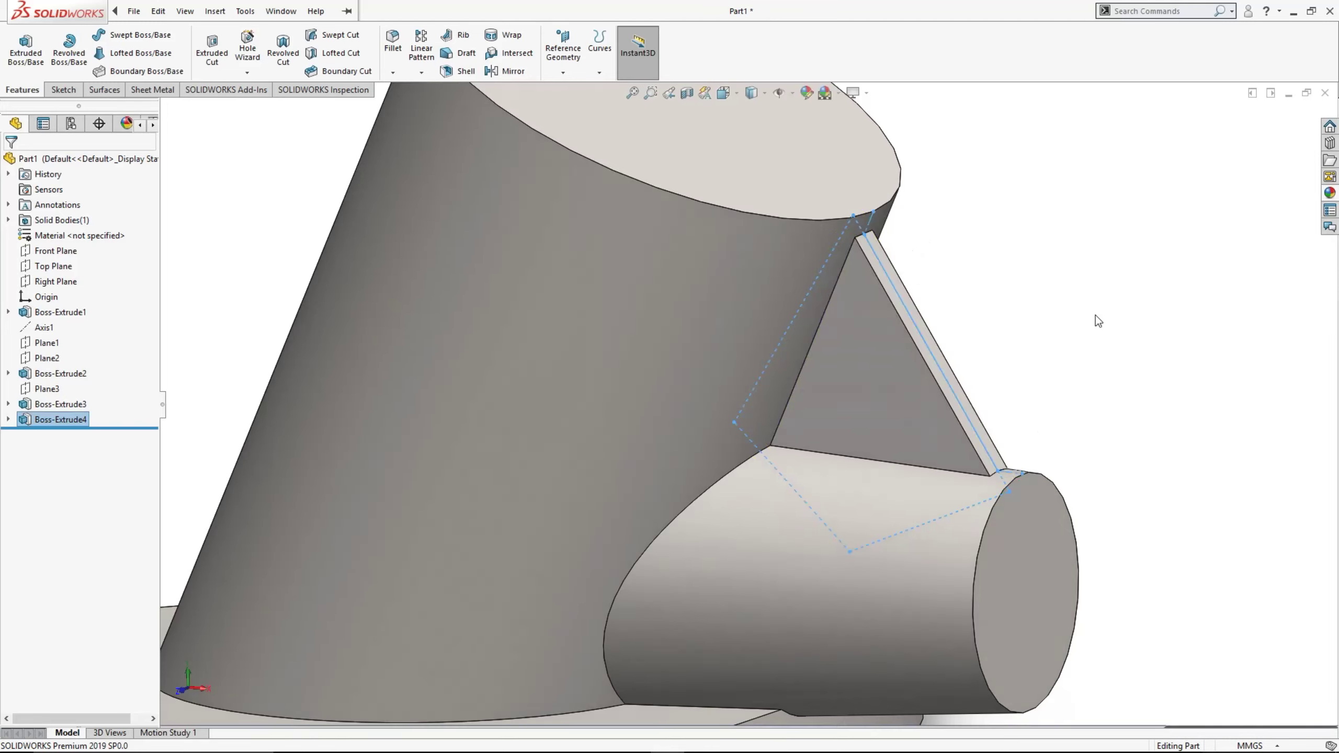
pyautogui.moveTo(1022, 362)
pyautogui.mouseDown(button='middle')
pyautogui.moveTo(926, 385)
pyautogui.moveTo(1021, 321)
pyautogui.moveTo(1013, 356)
pyautogui.mouseUp(button='middle')
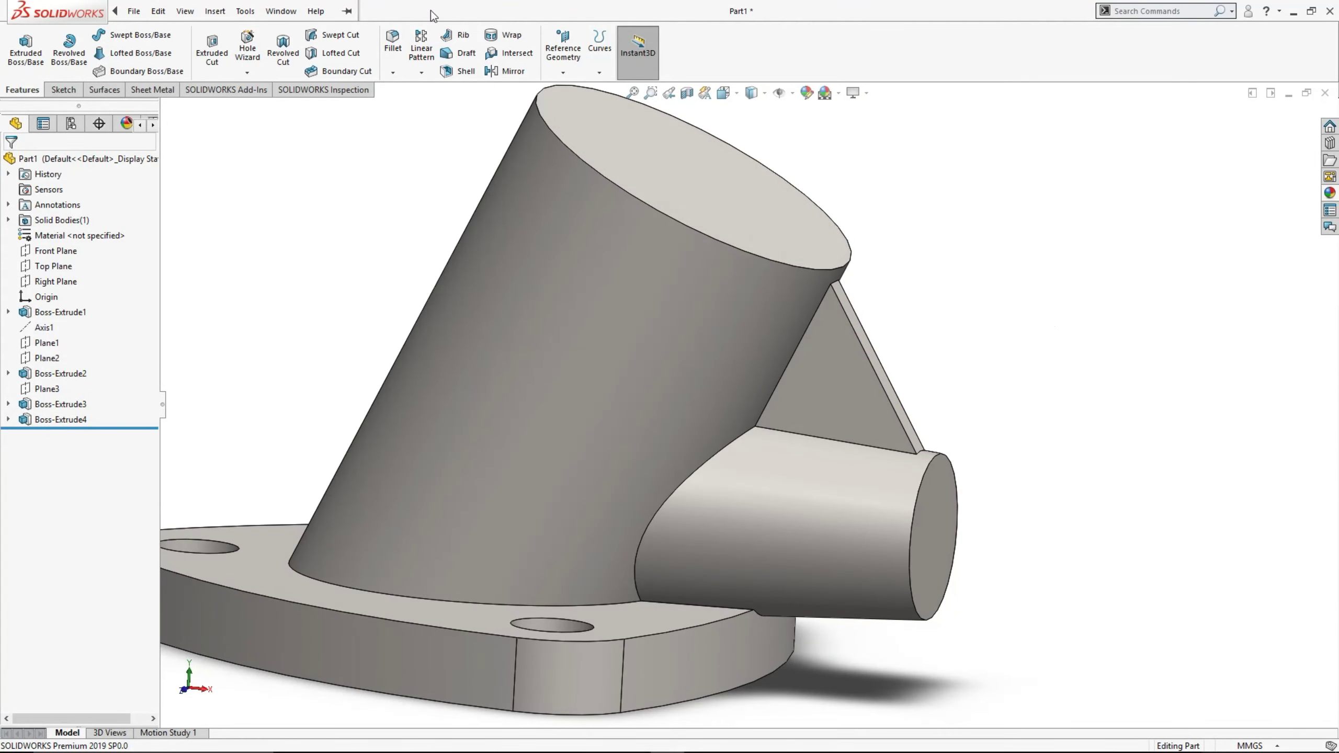
# Round the rib's two outer edges with a 1 mm fillet
pyautogui.click(859, 337)
pyautogui.moveTo(859, 338); pyautogui.dragTo(786, 422, button='middle')
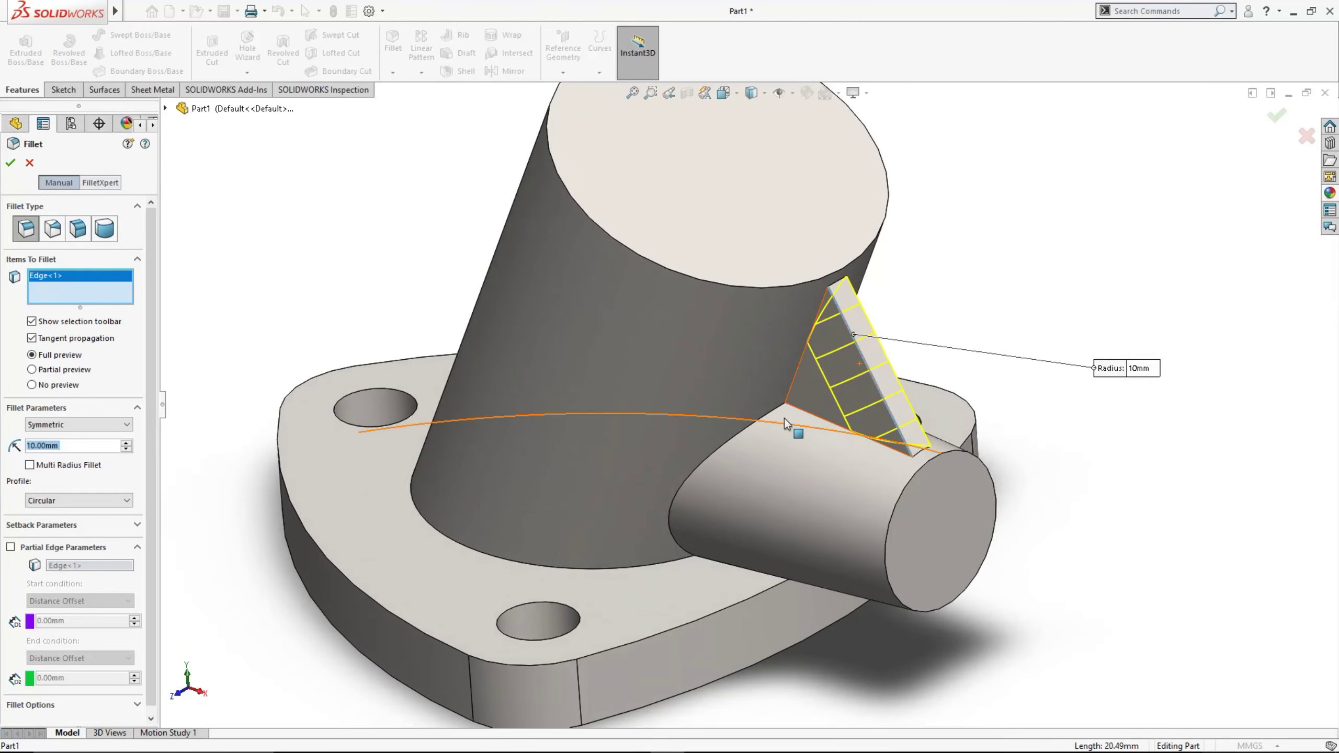
pyautogui.write('1')
pyautogui.press('Return')
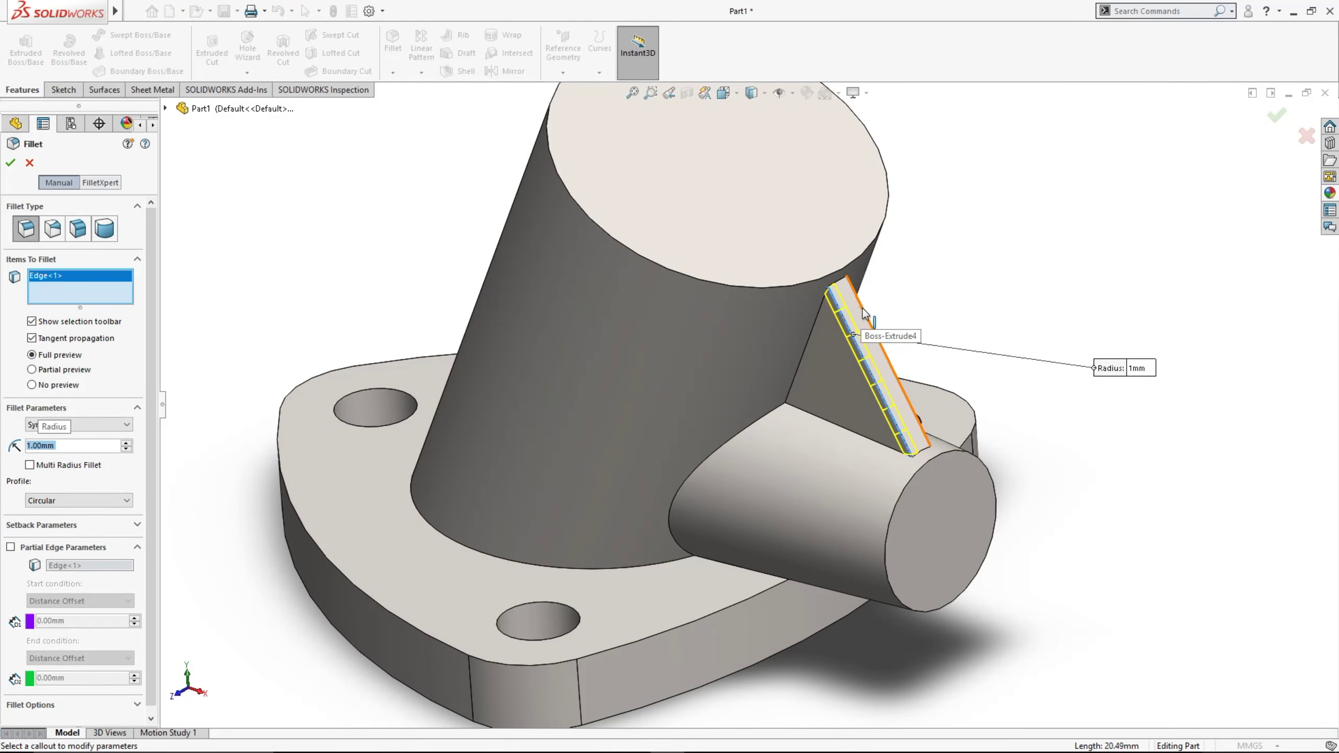
pyautogui.click(855, 325)
pyautogui.moveTo(855, 324); pyautogui.dragTo(853, 333, button='middle')
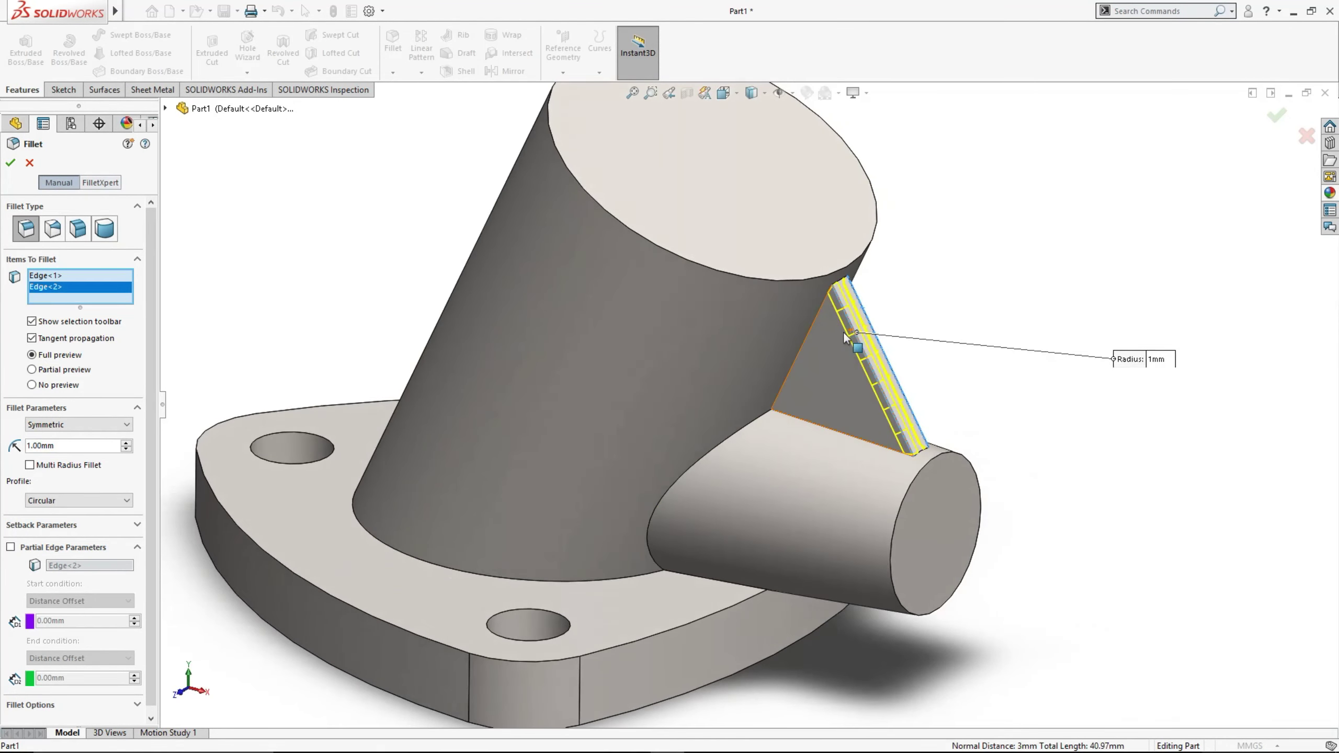
pyautogui.scroll(-3, 853, 333)
pyautogui.click(12, 163)
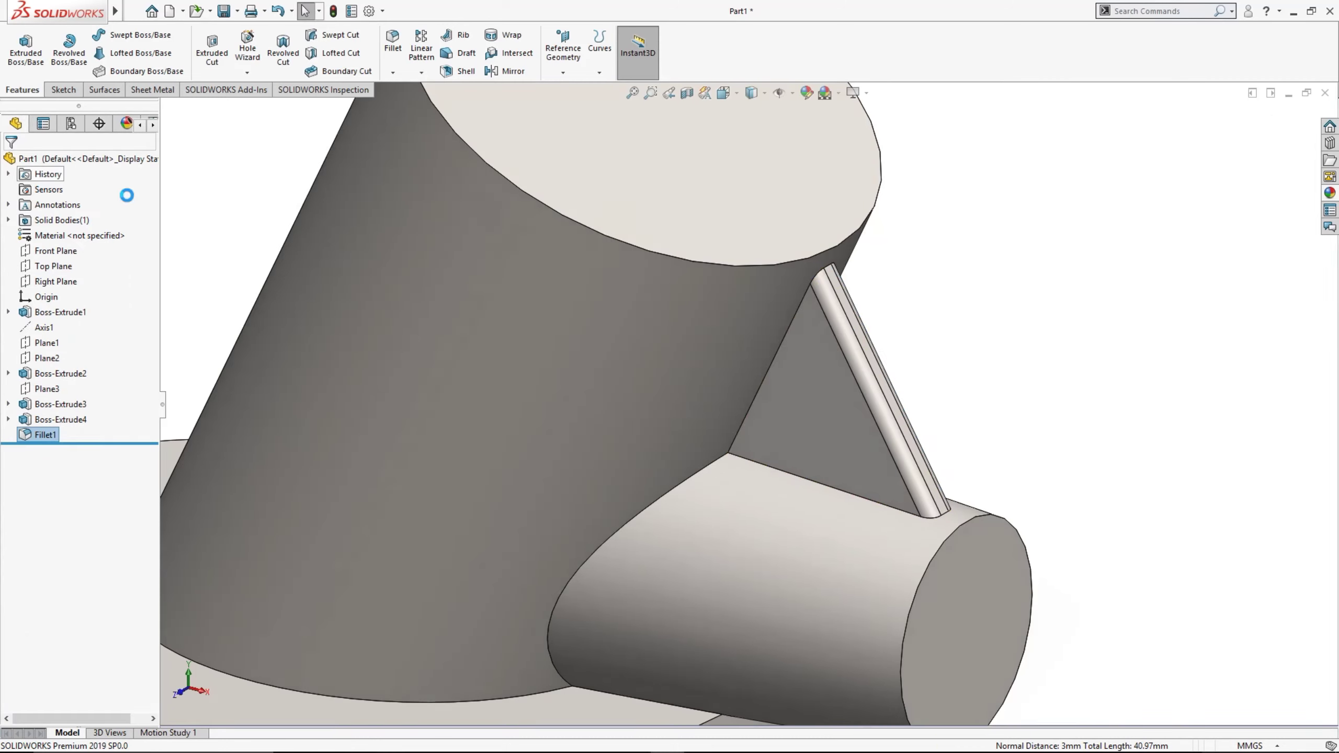
pyautogui.moveTo(663, 368)
pyautogui.mouseDown(button='middle')
pyautogui.moveTo(687, 389)
pyautogui.moveTo(457, 164)
pyautogui.mouseUp(button='middle')
# Fillet the rib's diagonal and base edges where it meets the cylinders at 2 mm
pyautogui.click(403, 52)
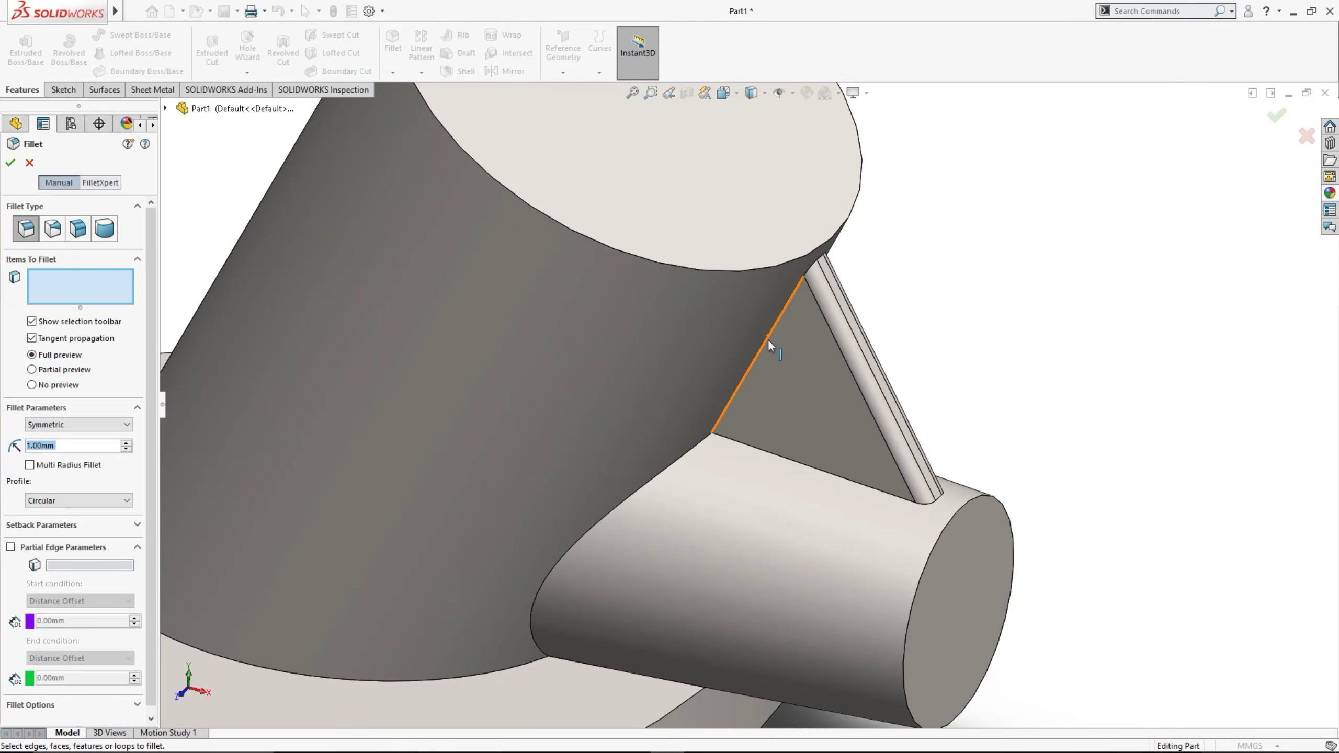
pyautogui.click(766, 355)
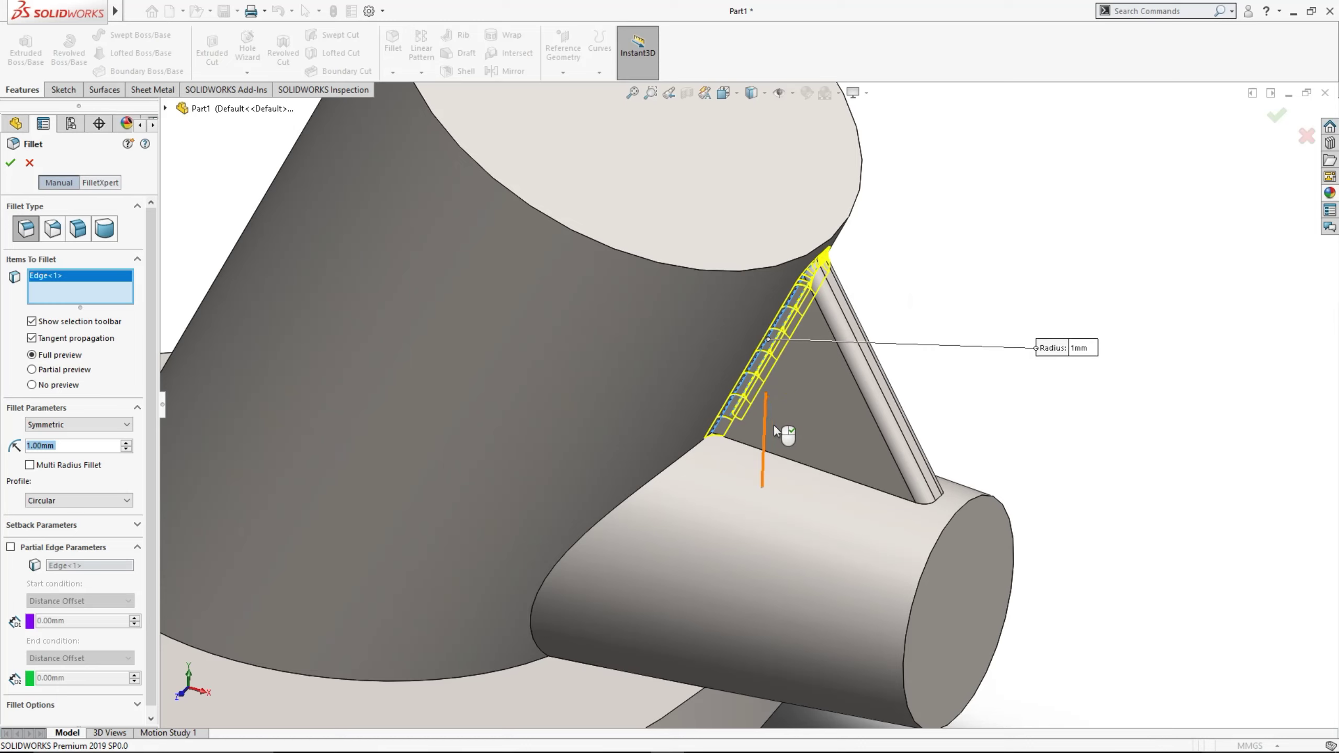
pyautogui.click(773, 458)
pyautogui.moveTo(770, 464)
pyautogui.mouseDown(button='middle')
pyautogui.moveTo(767, 498)
pyautogui.moveTo(754, 464)
pyautogui.mouseUp(button='middle')
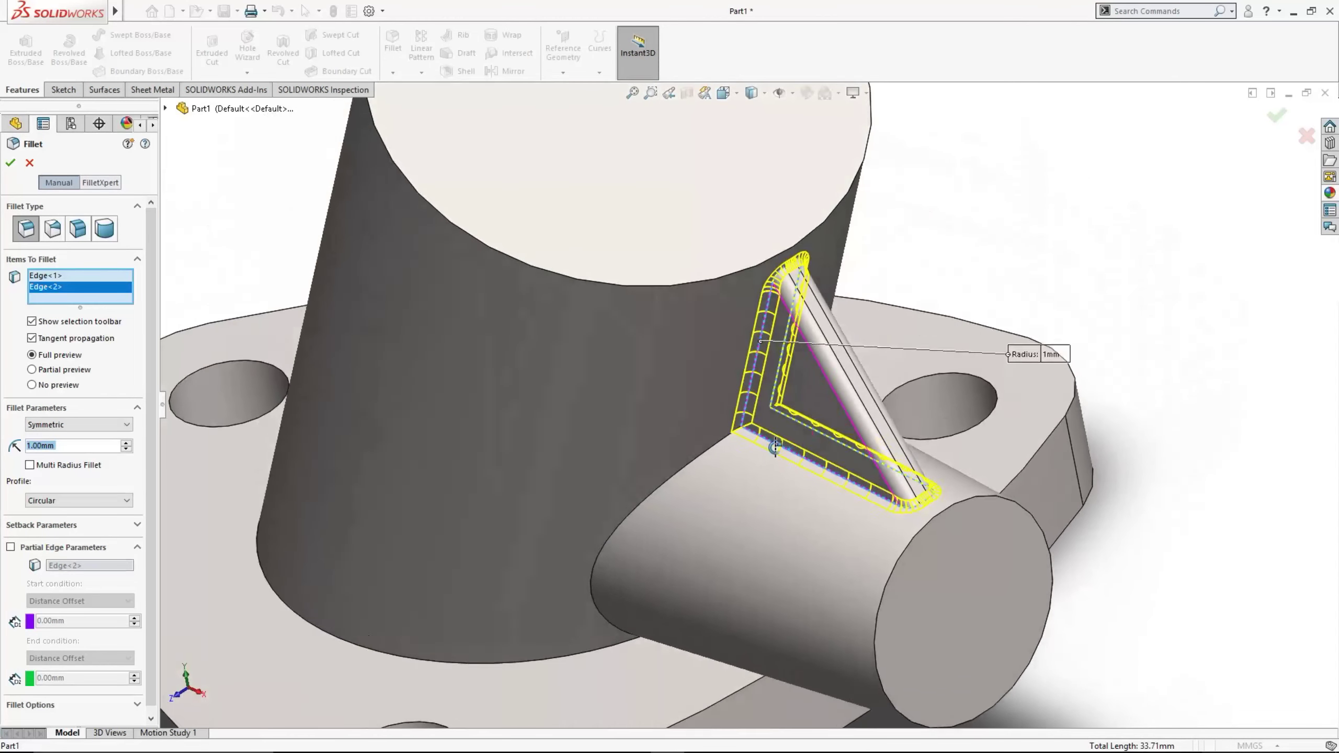
pyautogui.write('2')
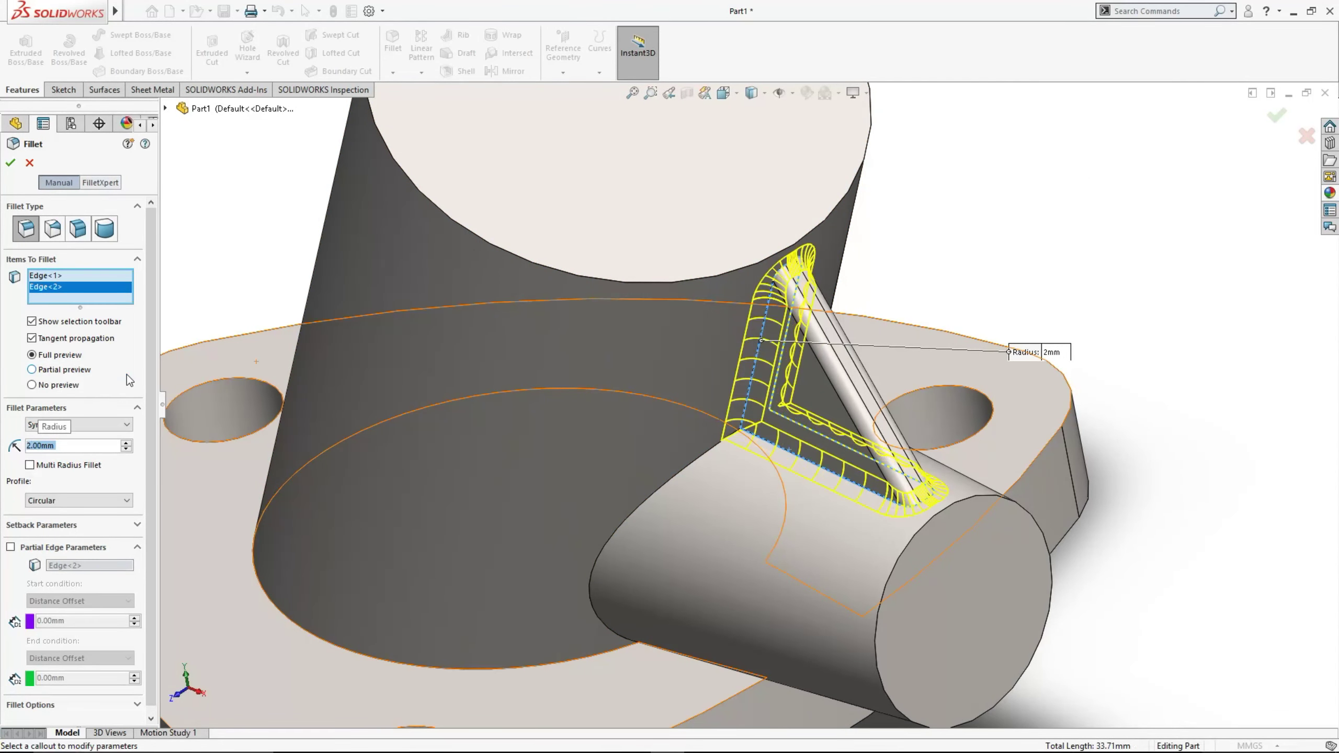
pyautogui.press('Return')
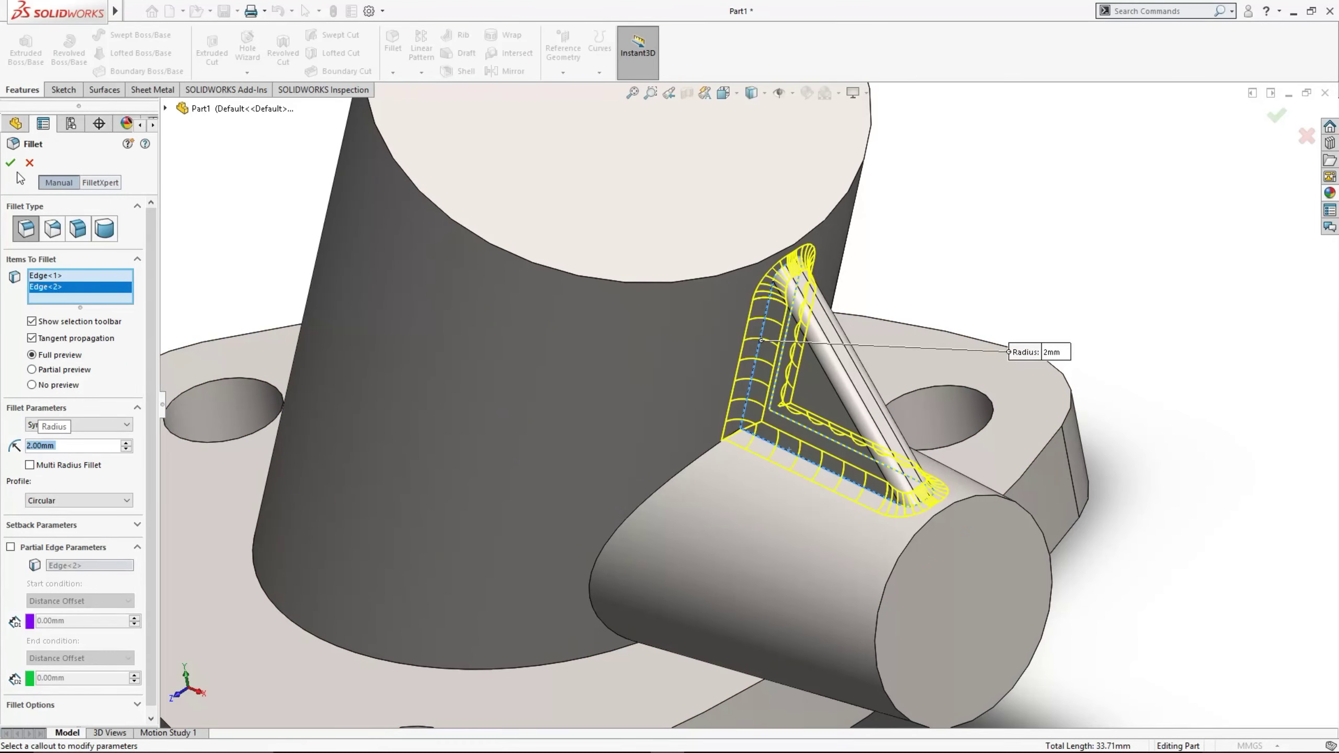
pyautogui.press('Return')
# Fit and orbit the part, then start a fillet and cancel it
pyautogui.press('f')
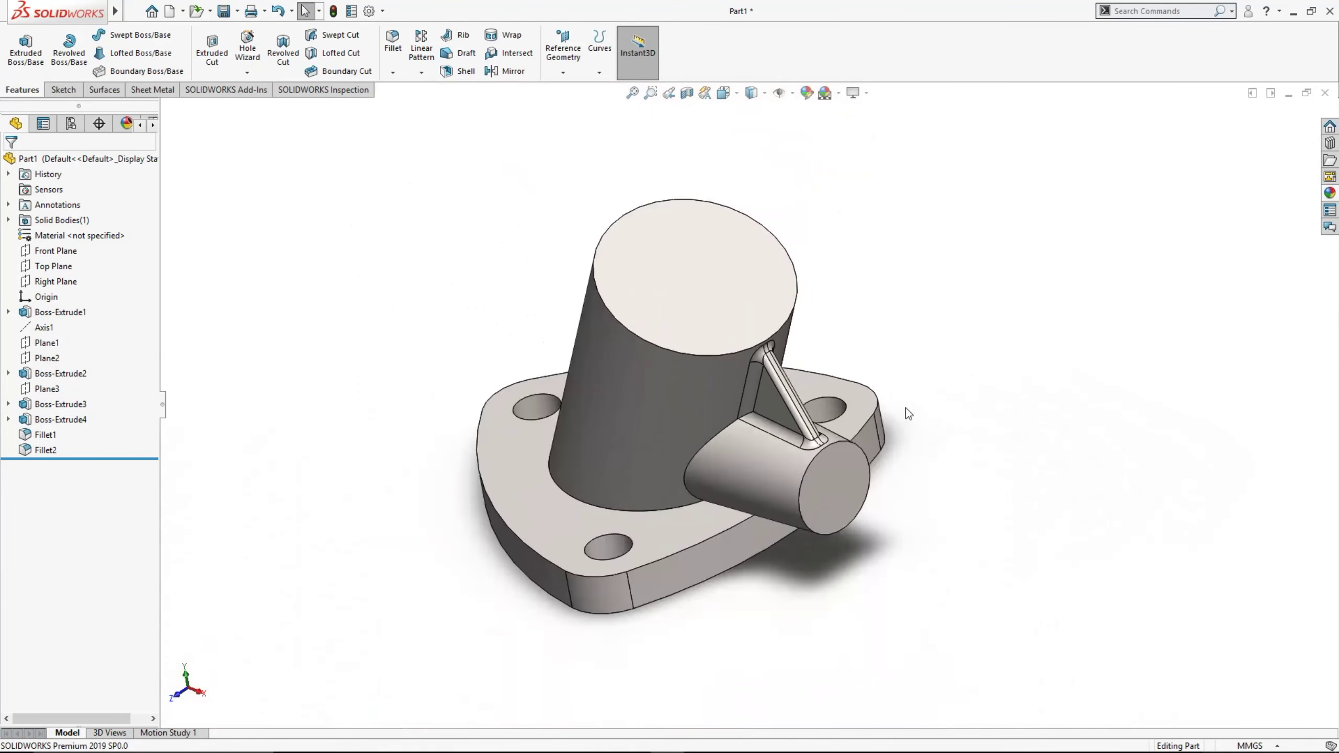
pyautogui.moveTo(906, 408)
pyautogui.mouseDown(button='middle')
pyautogui.moveTo(978, 308)
pyautogui.moveTo(709, 545)
pyautogui.mouseUp(button='middle')
pyautogui.moveTo(766, 524)
pyautogui.mouseDown(button='middle')
pyautogui.moveTo(983, 371)
pyautogui.moveTo(1013, 469)
pyautogui.moveTo(1004, 484)
pyautogui.moveTo(974, 473)
pyautogui.mouseUp(button='middle')
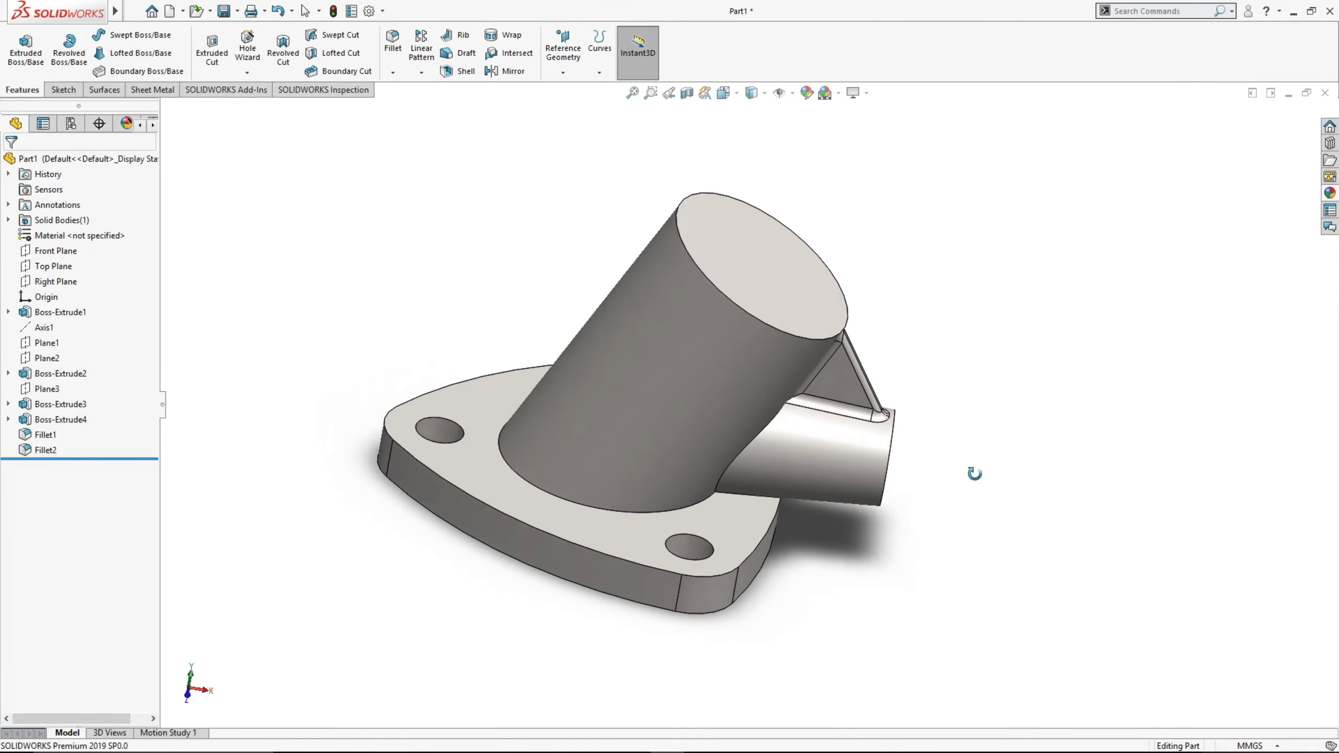
pyautogui.click(403, 42)
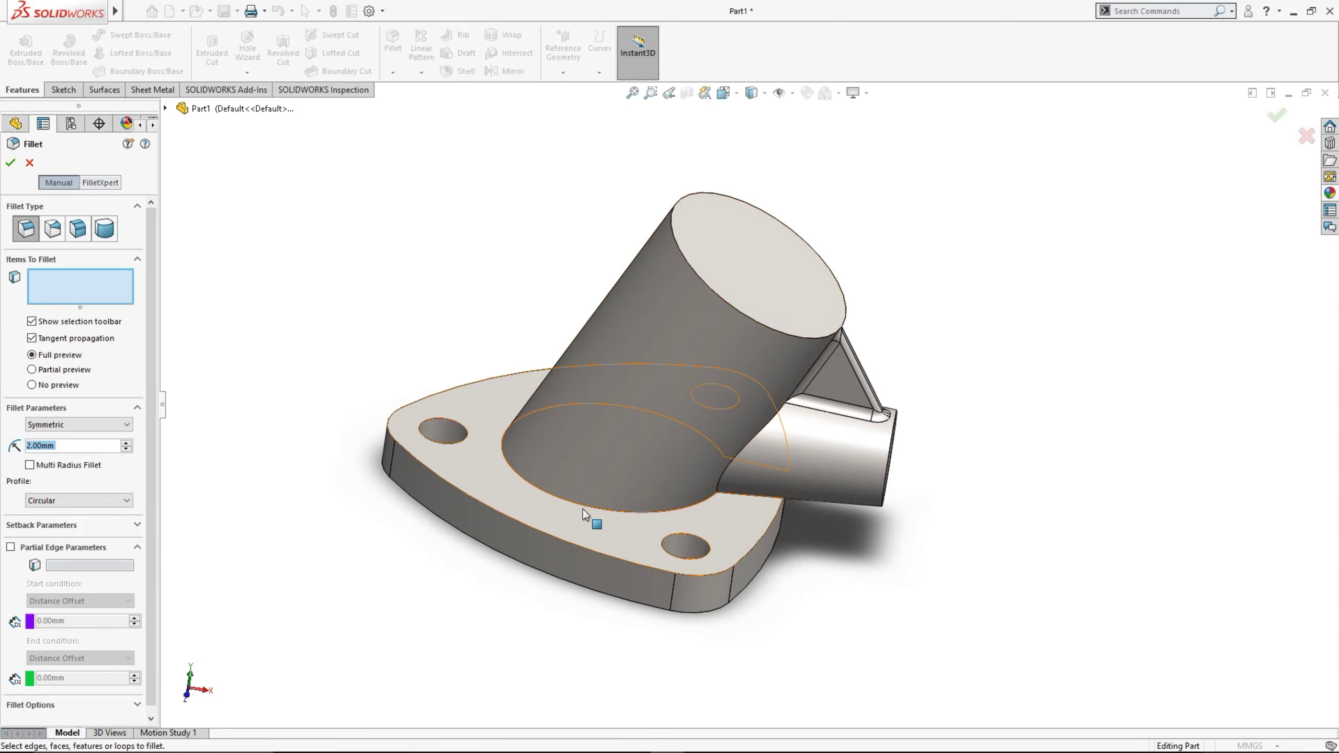
pyautogui.click(26, 160)
pyautogui.moveTo(594, 411); pyautogui.dragTo(522, 384, button='middle')
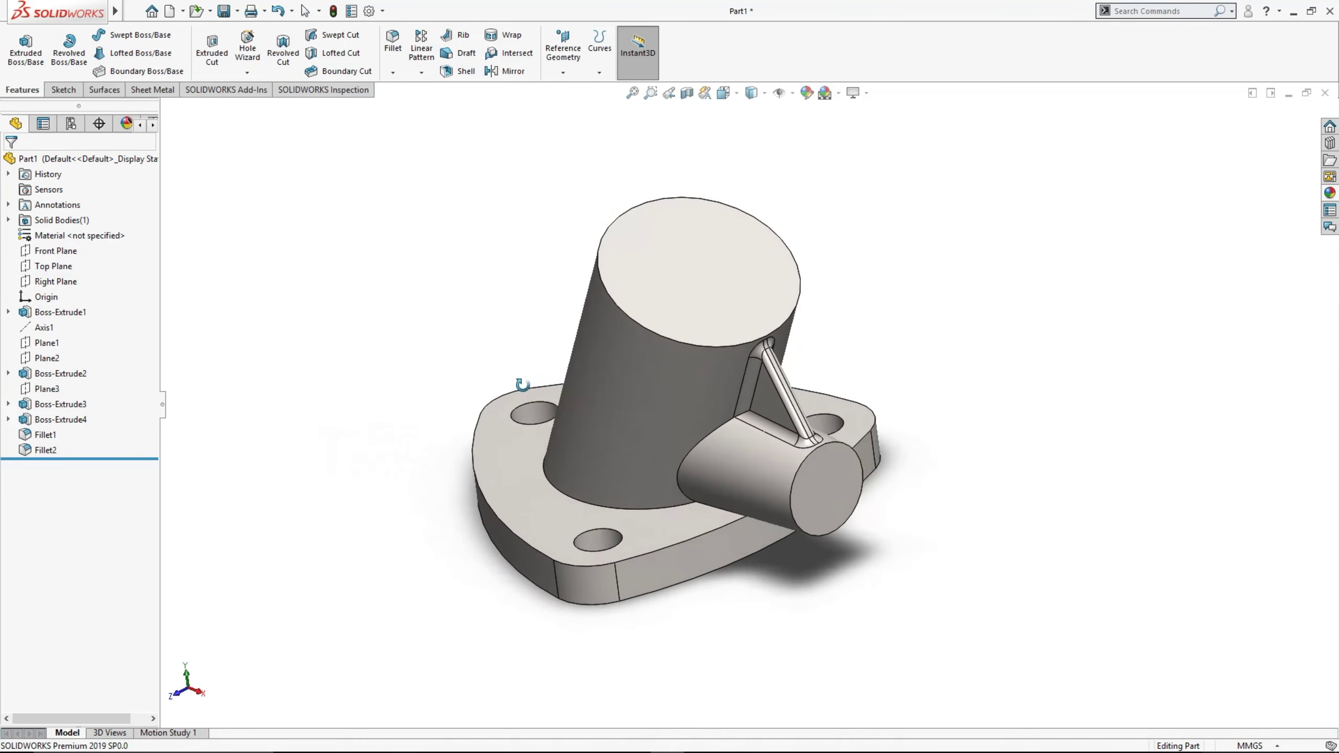
# Create Plane4 offset 34 mm from Front Plane and select it
pyautogui.click(70, 251)
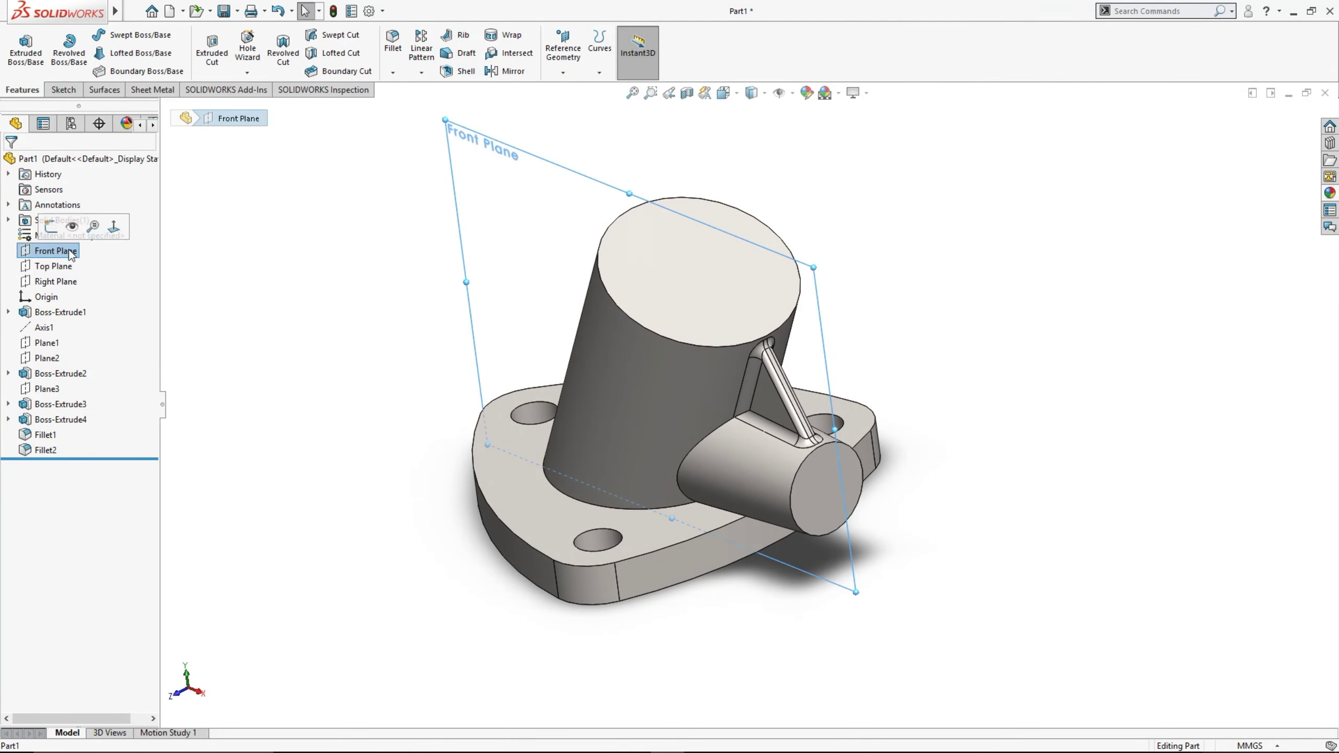
pyautogui.click(548, 61)
pyautogui.click(570, 92)
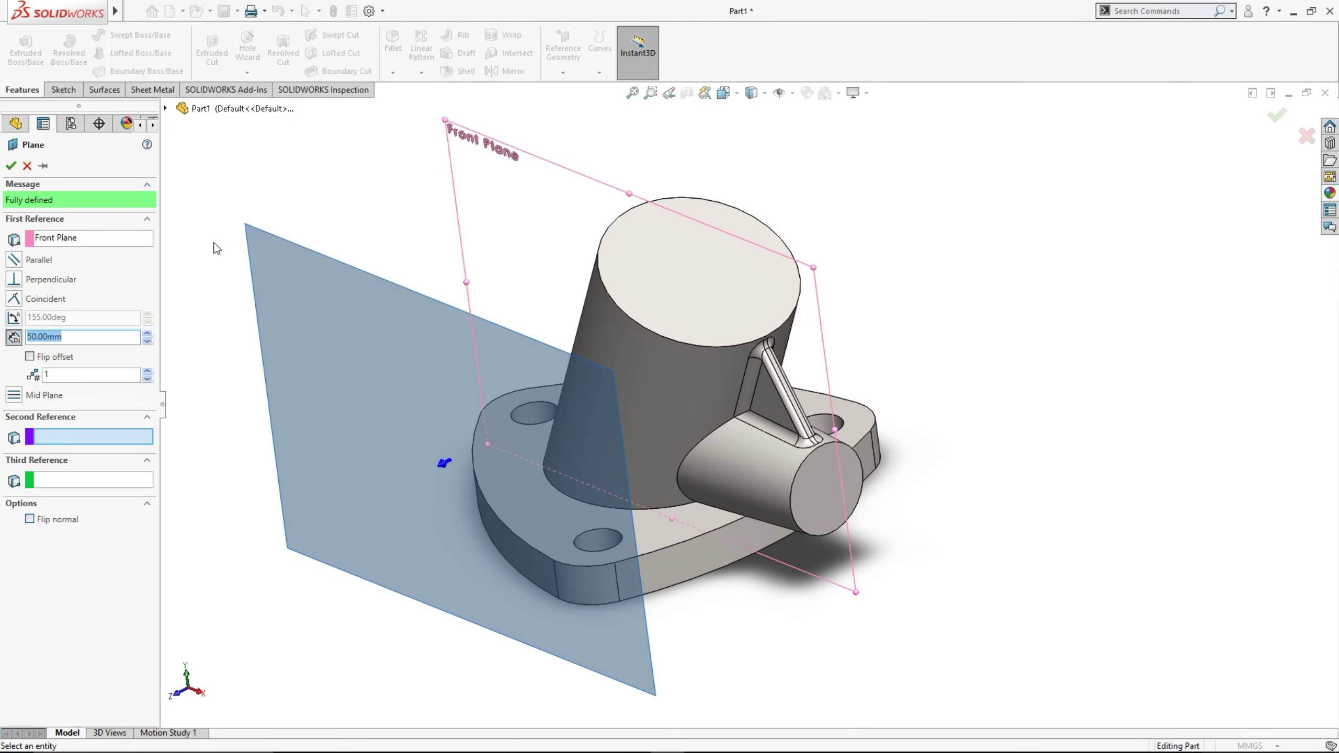
pyautogui.write('4')
pyautogui.press('Return')
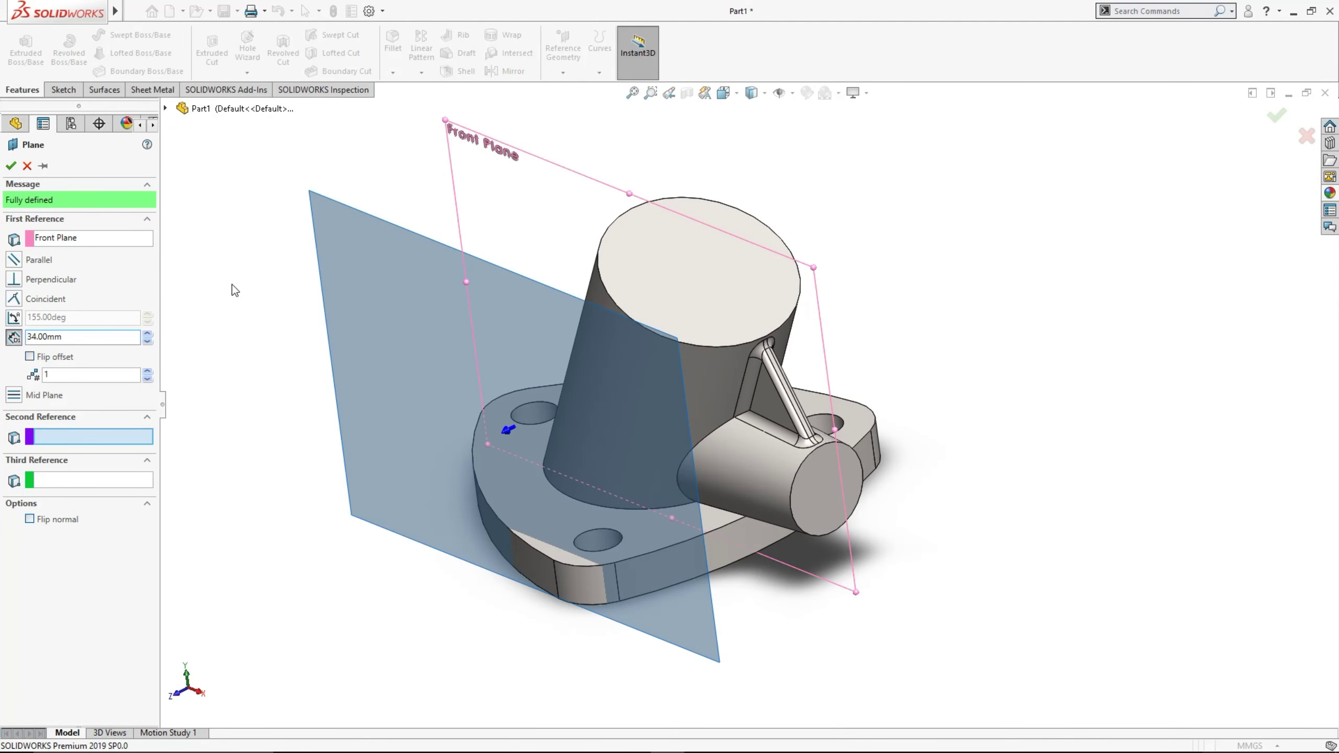
pyautogui.click(11, 166)
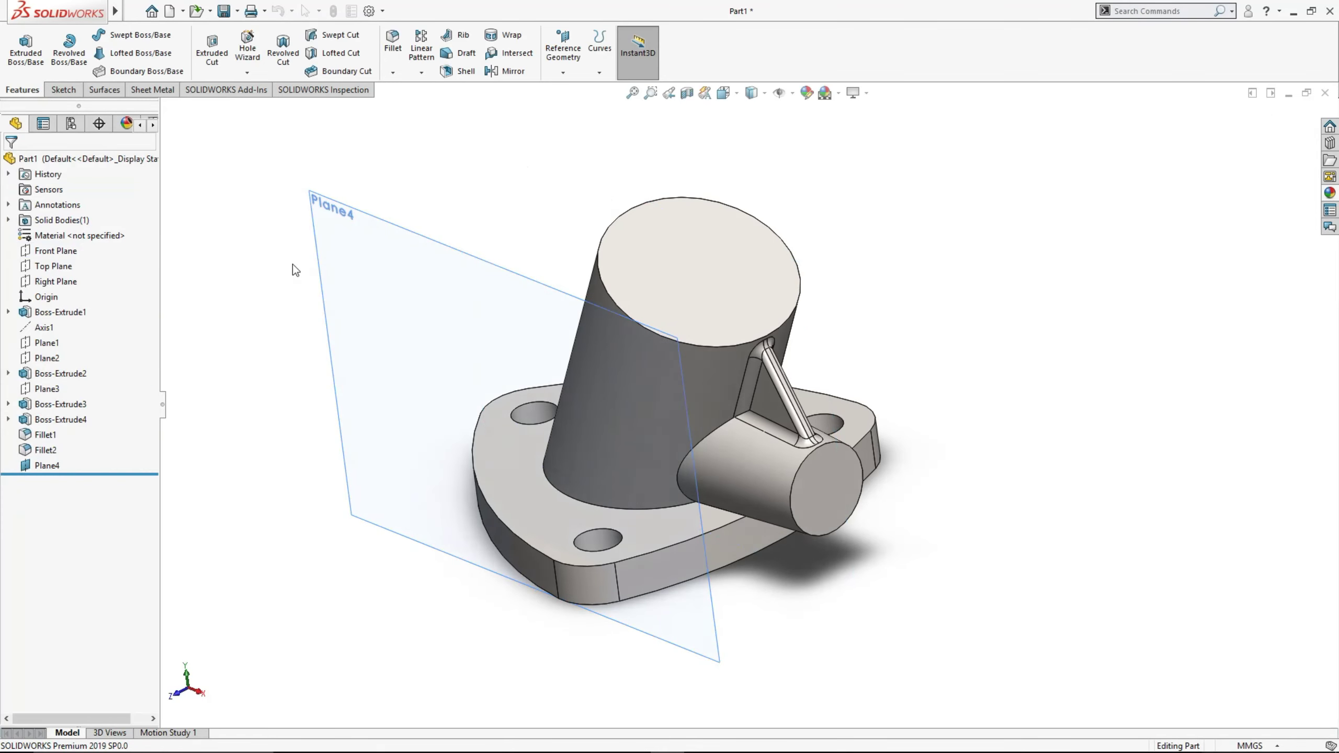
pyautogui.click(315, 230)
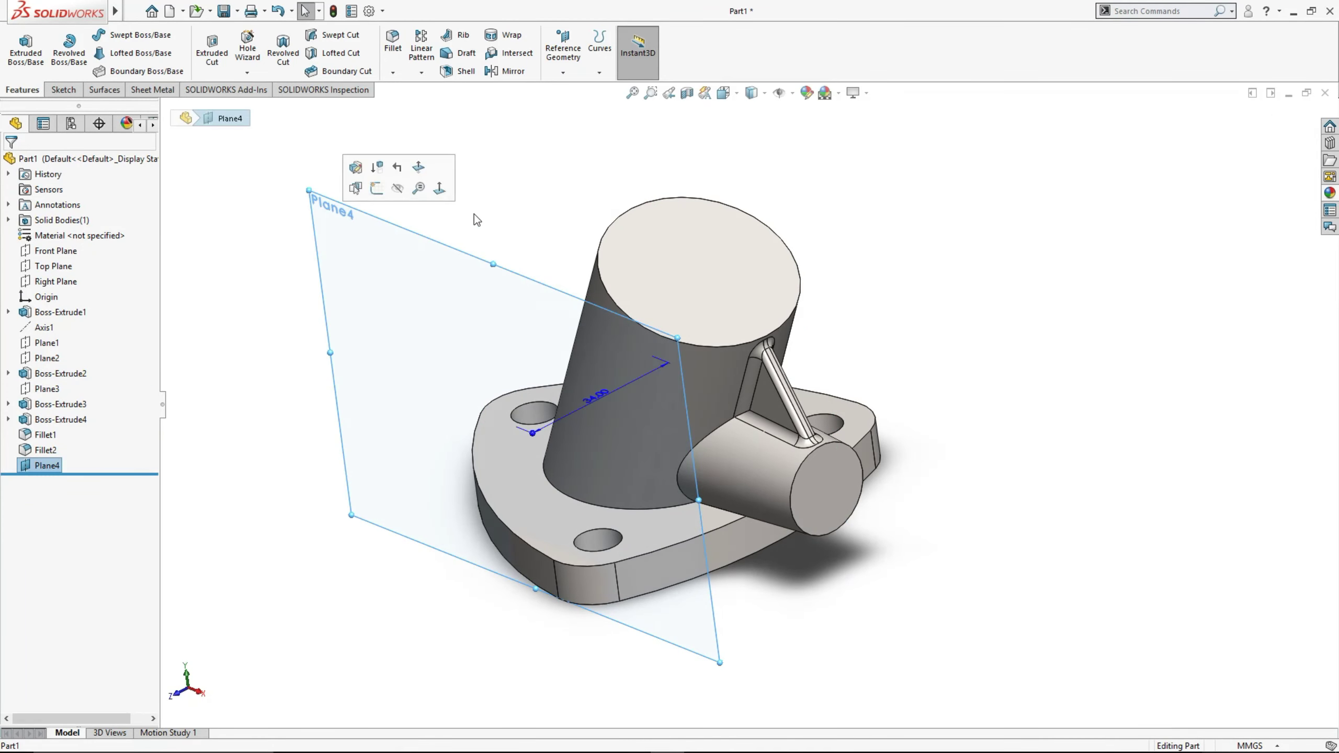
# Start a sketch on Plane4 viewed normal and draw a circle over the branch cylinder's end
pyautogui.click(376, 187)
pyautogui.click(737, 96)
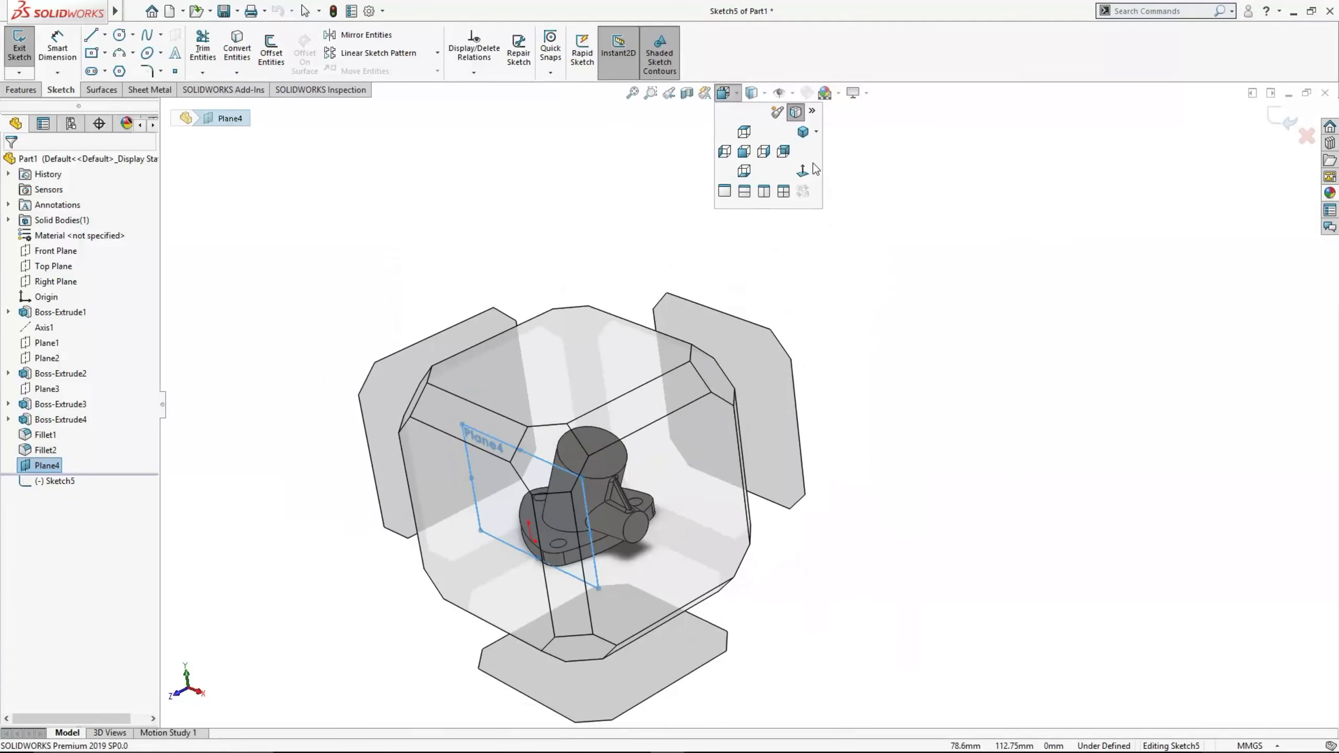
pyautogui.click(798, 171)
pyautogui.scroll(-3, 1015, 455)
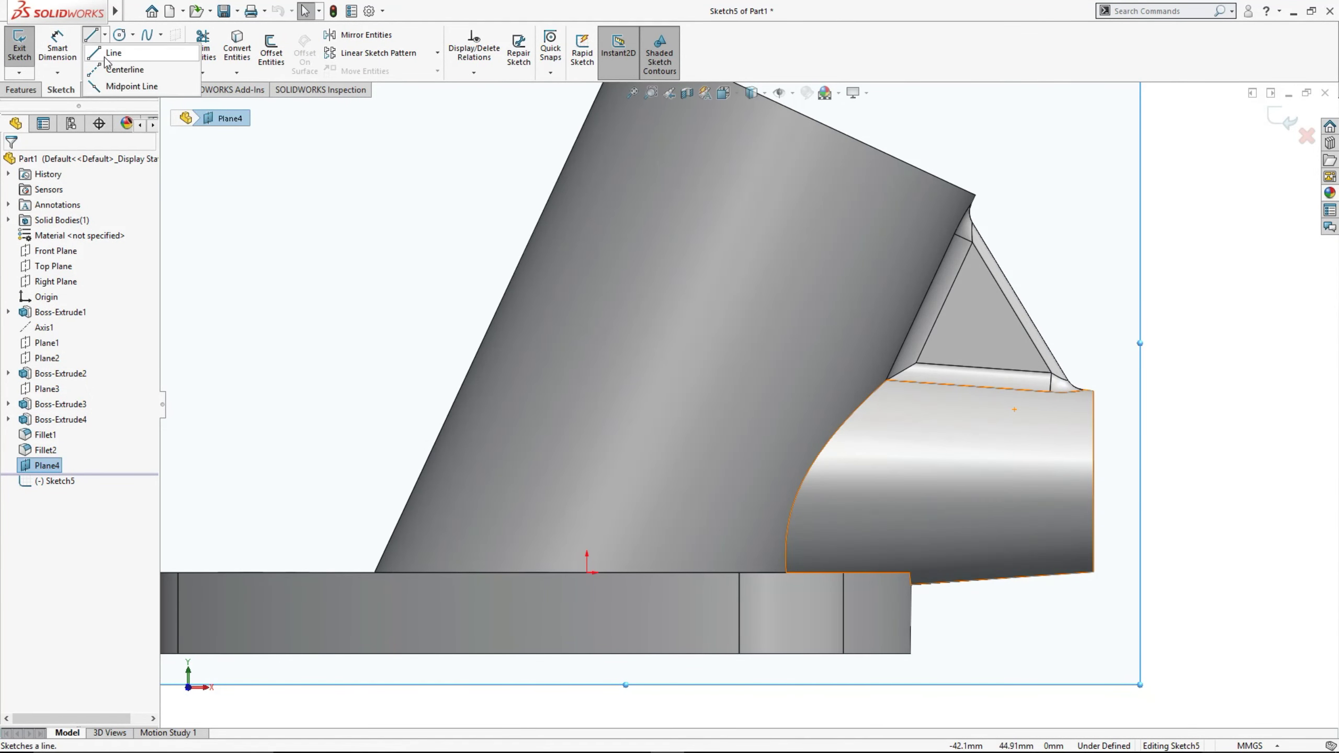
pyautogui.click(118, 36)
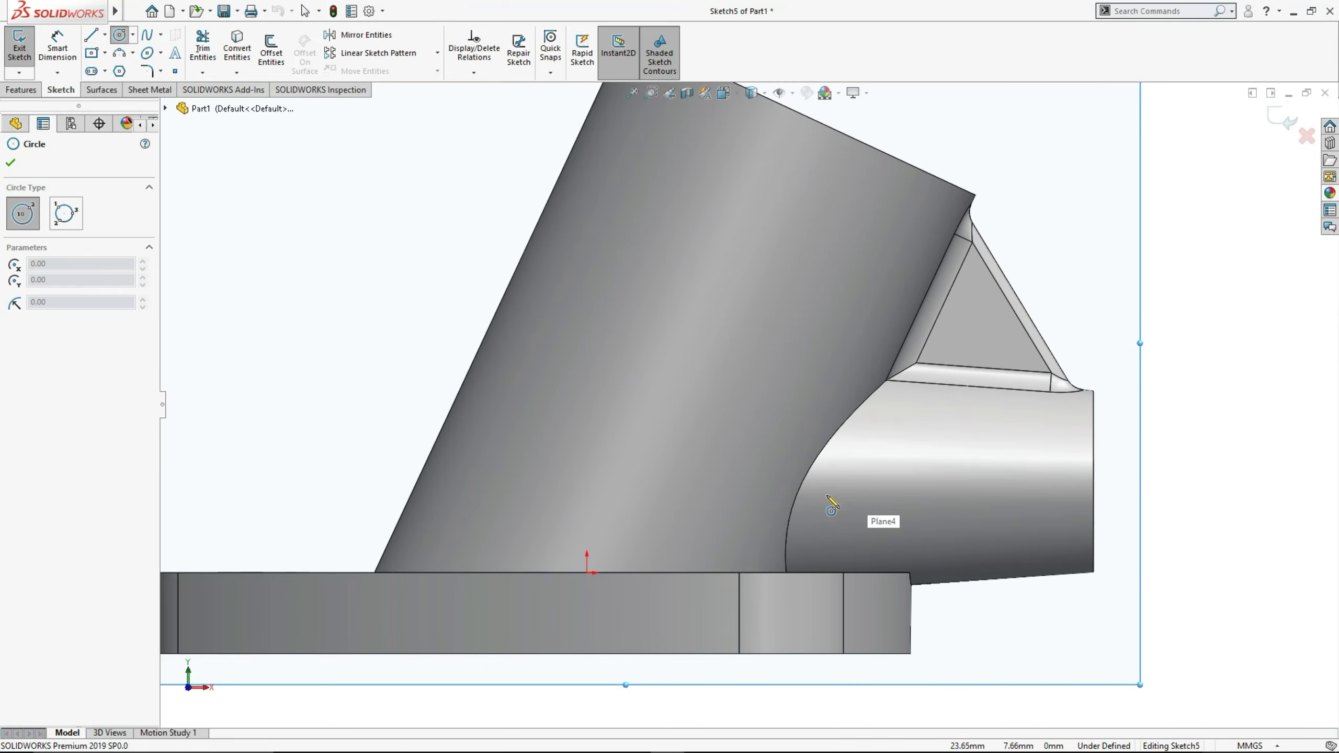
pyautogui.click(826, 496)
pyautogui.click(877, 539)
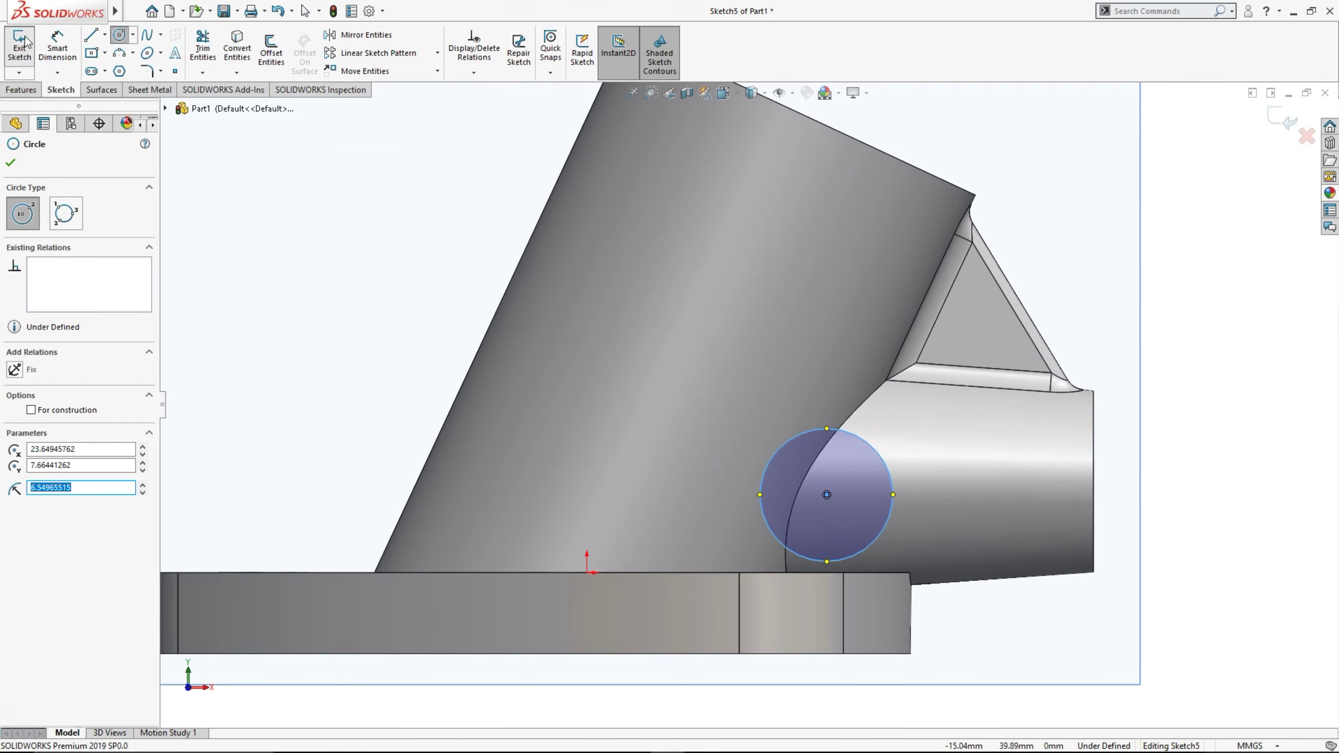
# Dimension the circle centre 17 mm above the flange bottom and 25 mm from the origin
pyautogui.click(57, 44)
pyautogui.click(826, 495)
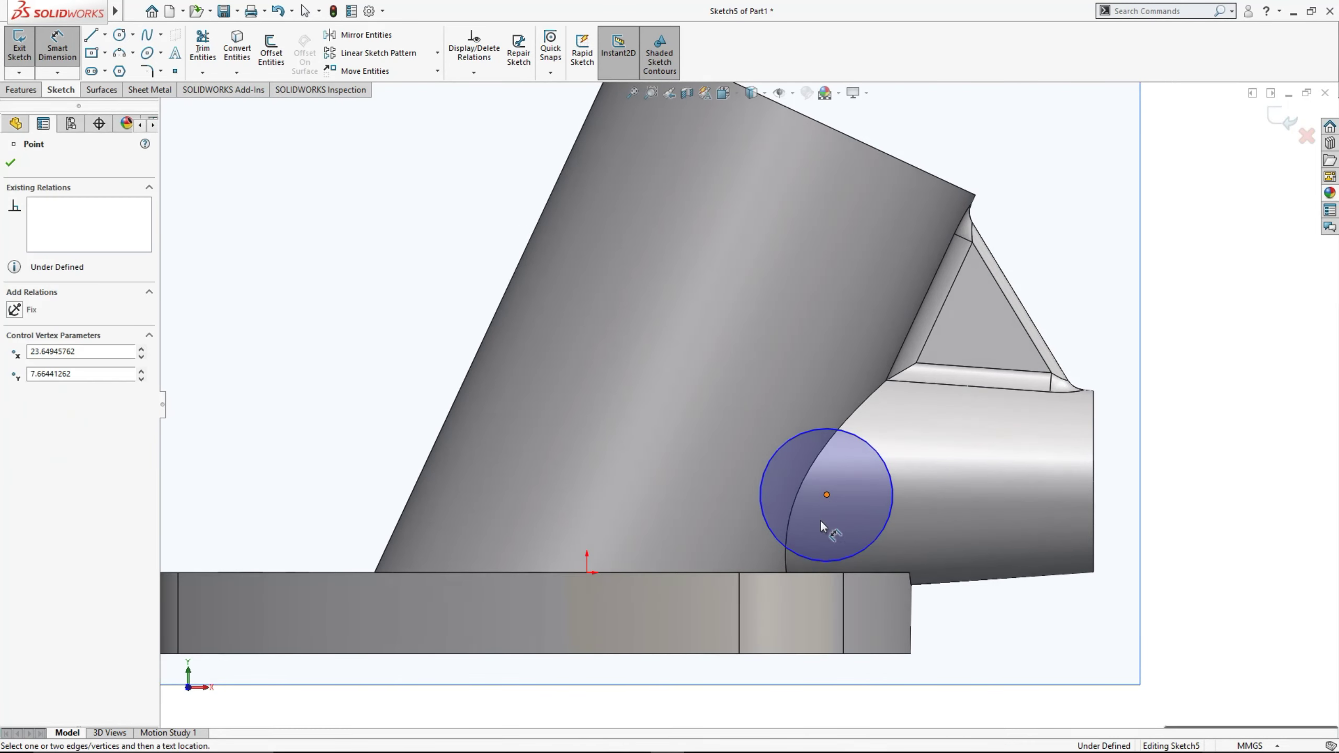
pyautogui.click(806, 653)
pyautogui.click(1053, 552)
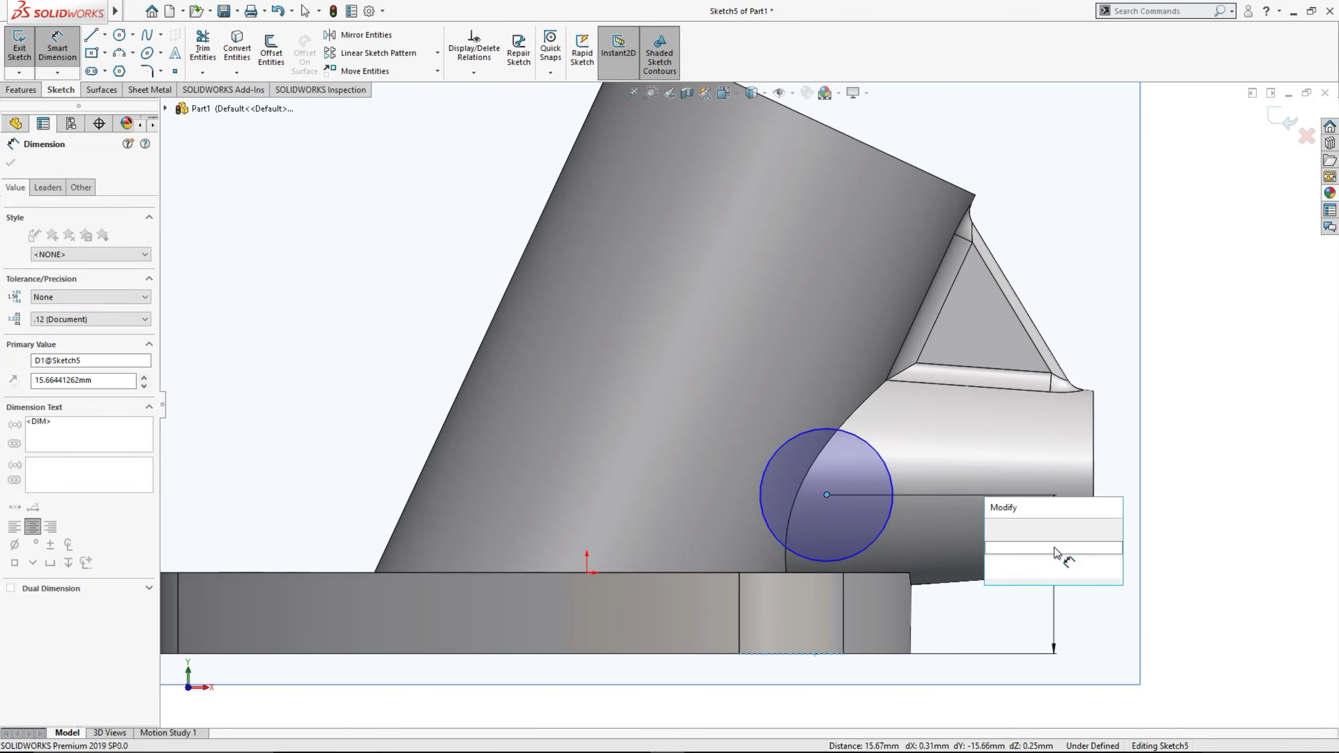
pyautogui.write('17')
pyautogui.press('Return')
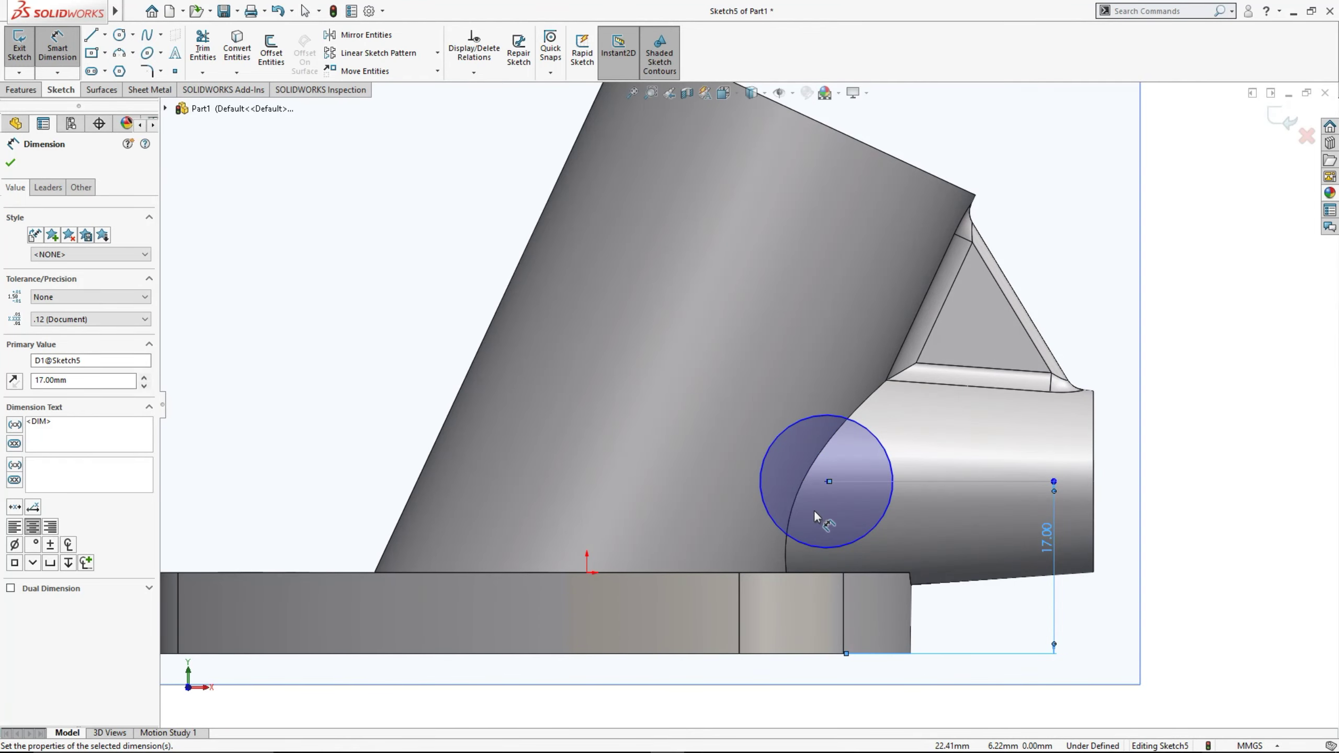
pyautogui.click(587, 574)
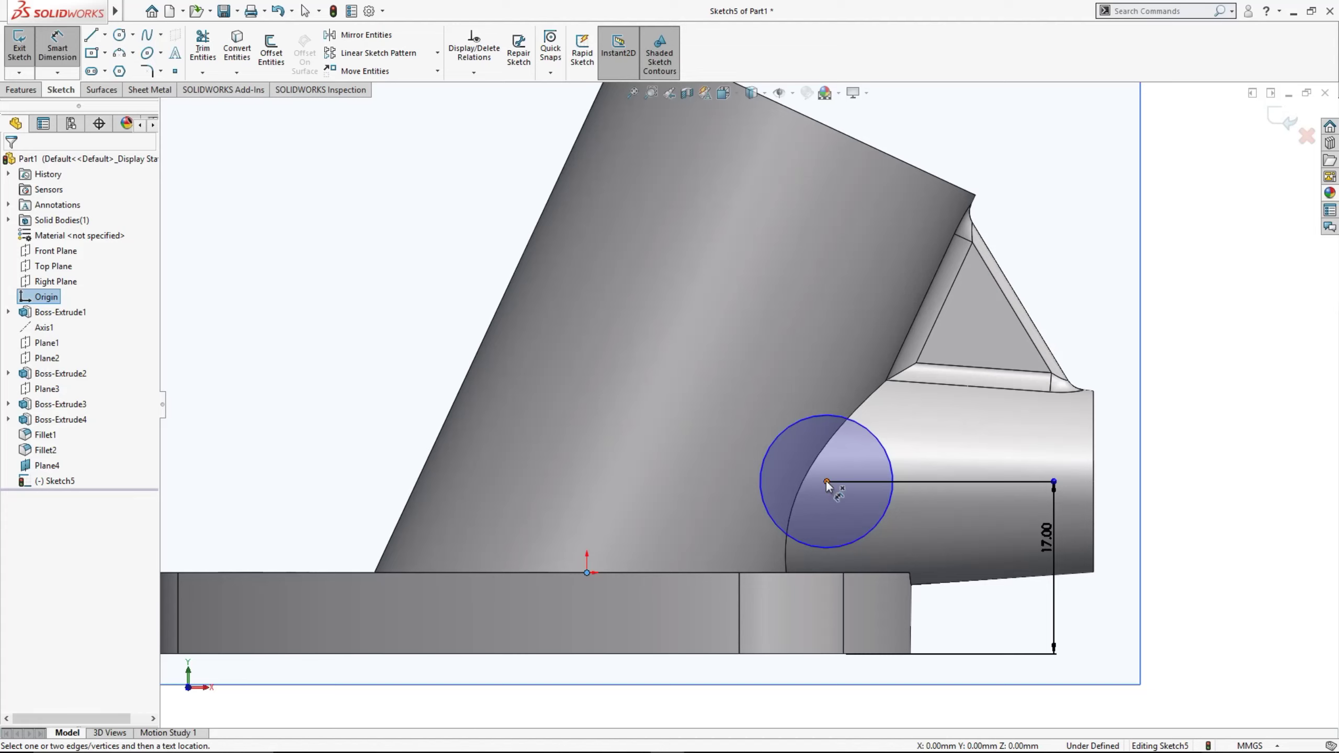
pyautogui.click(826, 482)
pyautogui.click(711, 680)
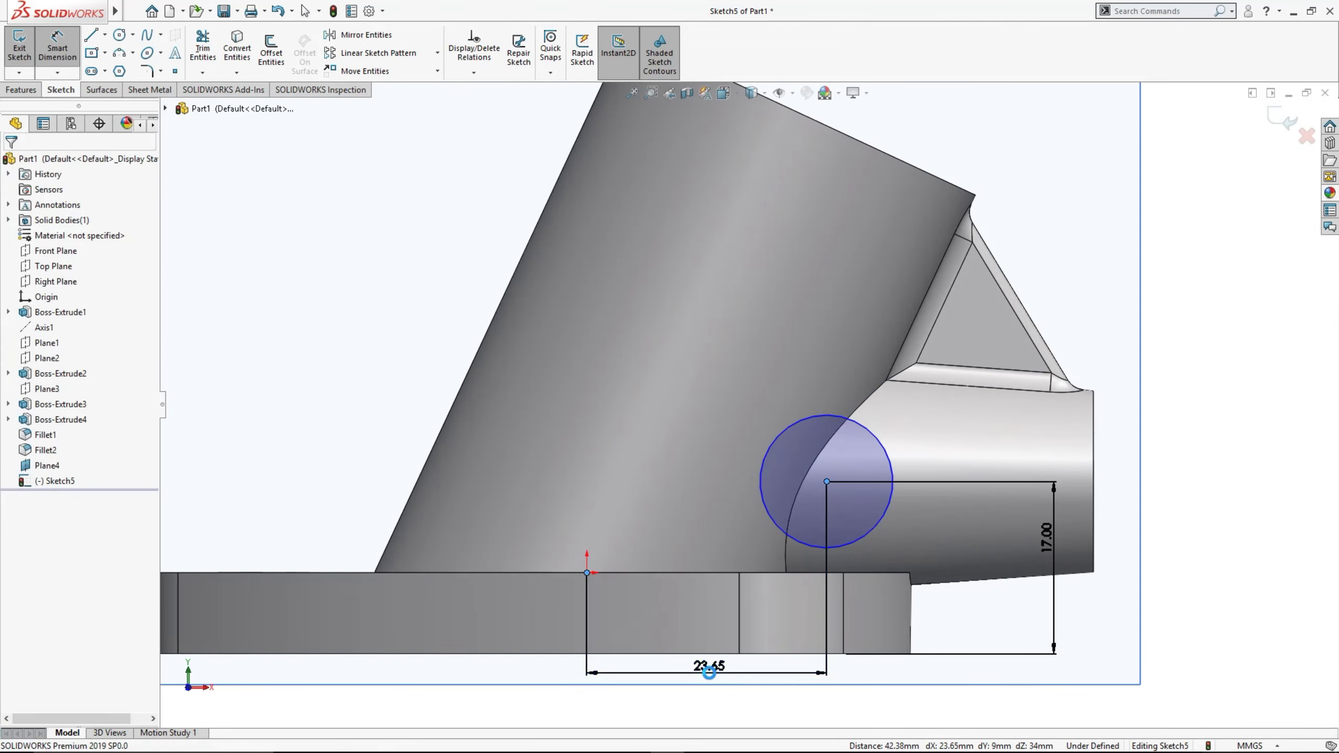
pyautogui.write('25')
pyautogui.press('Return')
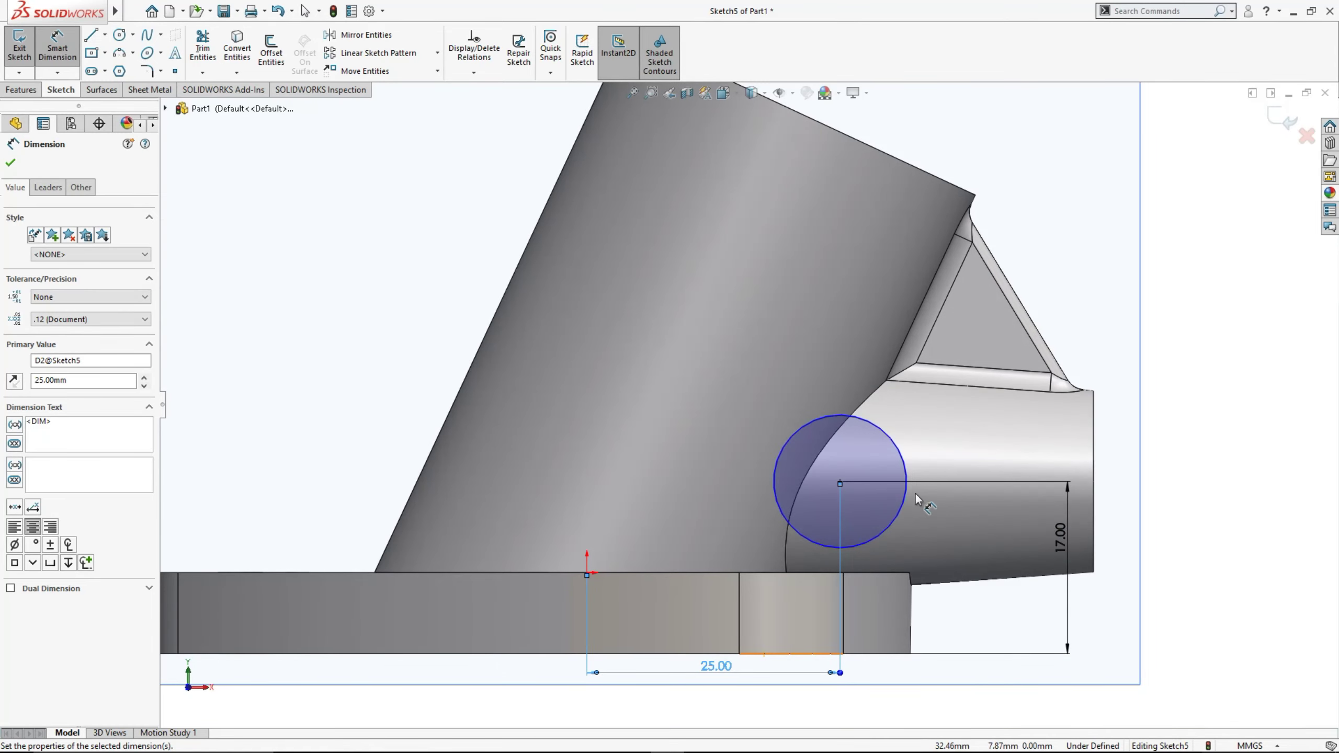
# Set the circle's diameter to 11 mm
pyautogui.click(905, 477)
pyautogui.click(1106, 312)
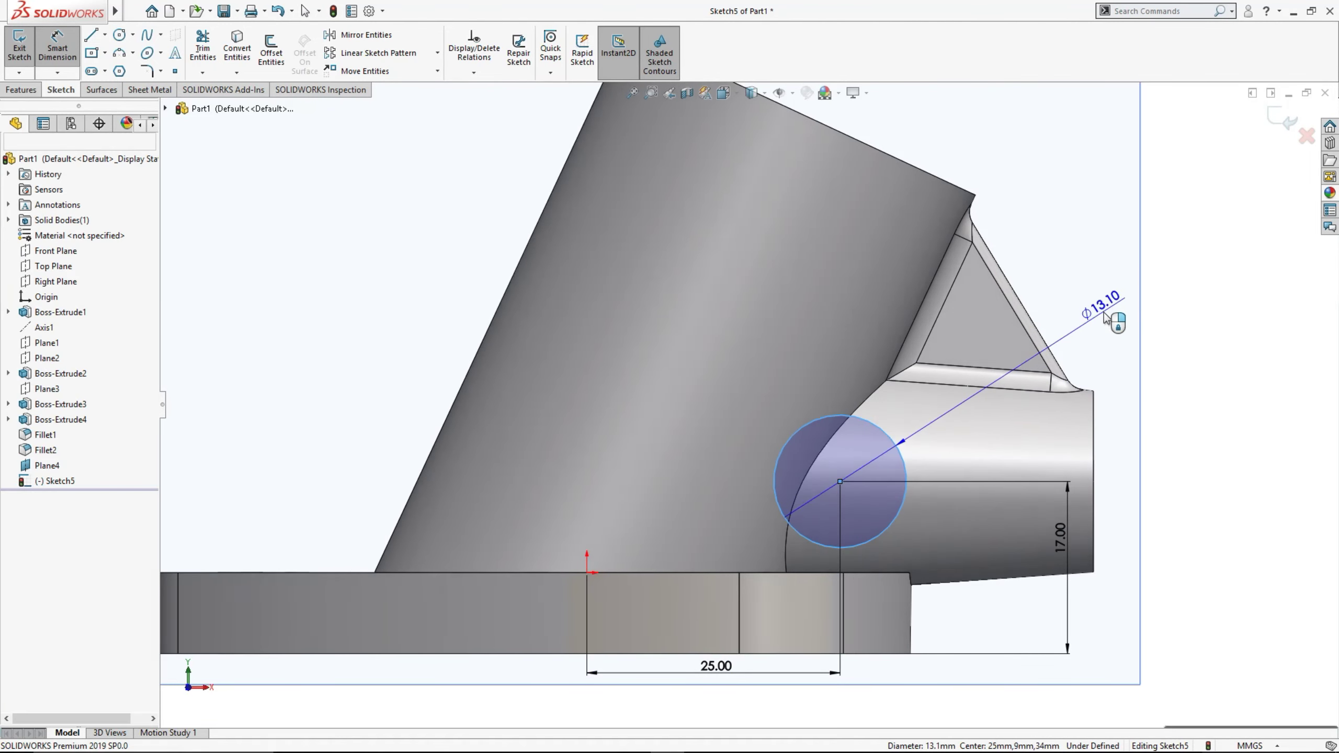
pyautogui.write('11')
pyautogui.press('Return')
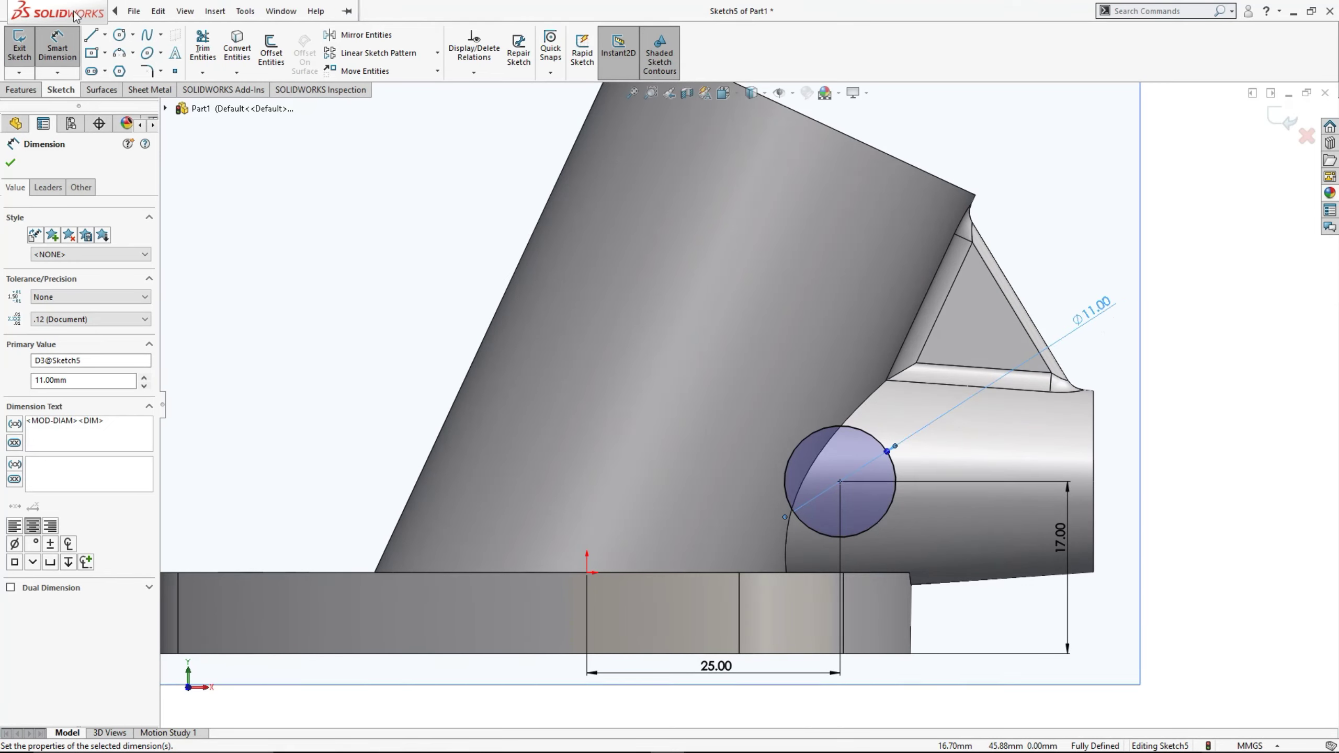
pyautogui.click(20, 89)
pyautogui.click(25, 63)
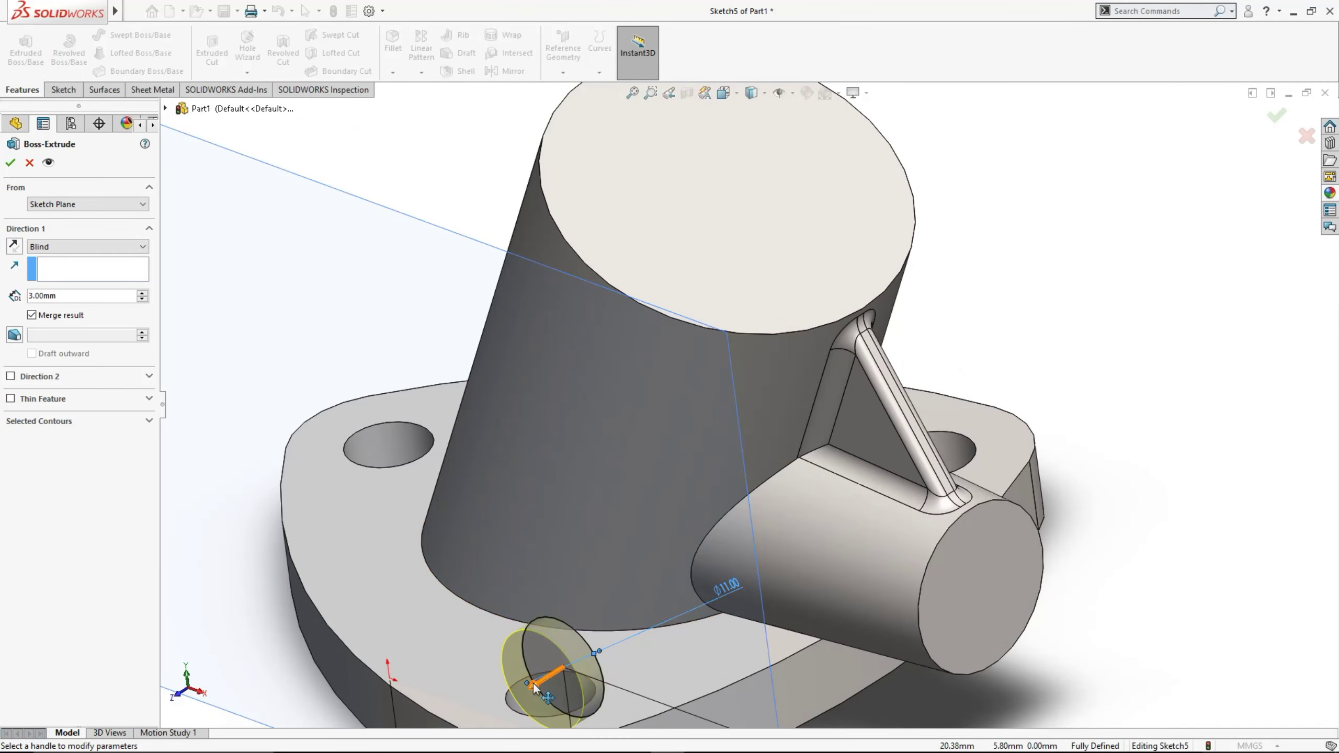
pyautogui.moveTo(539, 679); pyautogui.dragTo(786, 548)
pyautogui.click(787, 549)
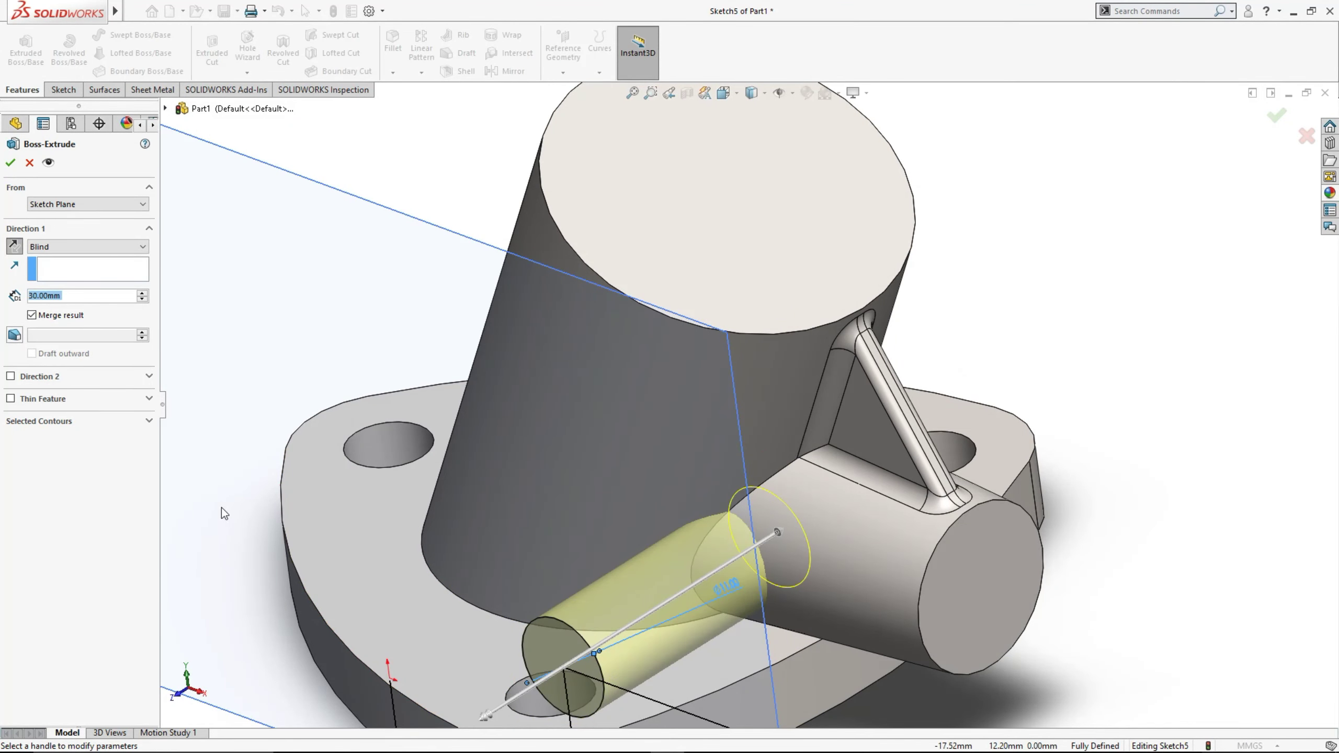
pyautogui.click(14, 334)
pyautogui.click(31, 354)
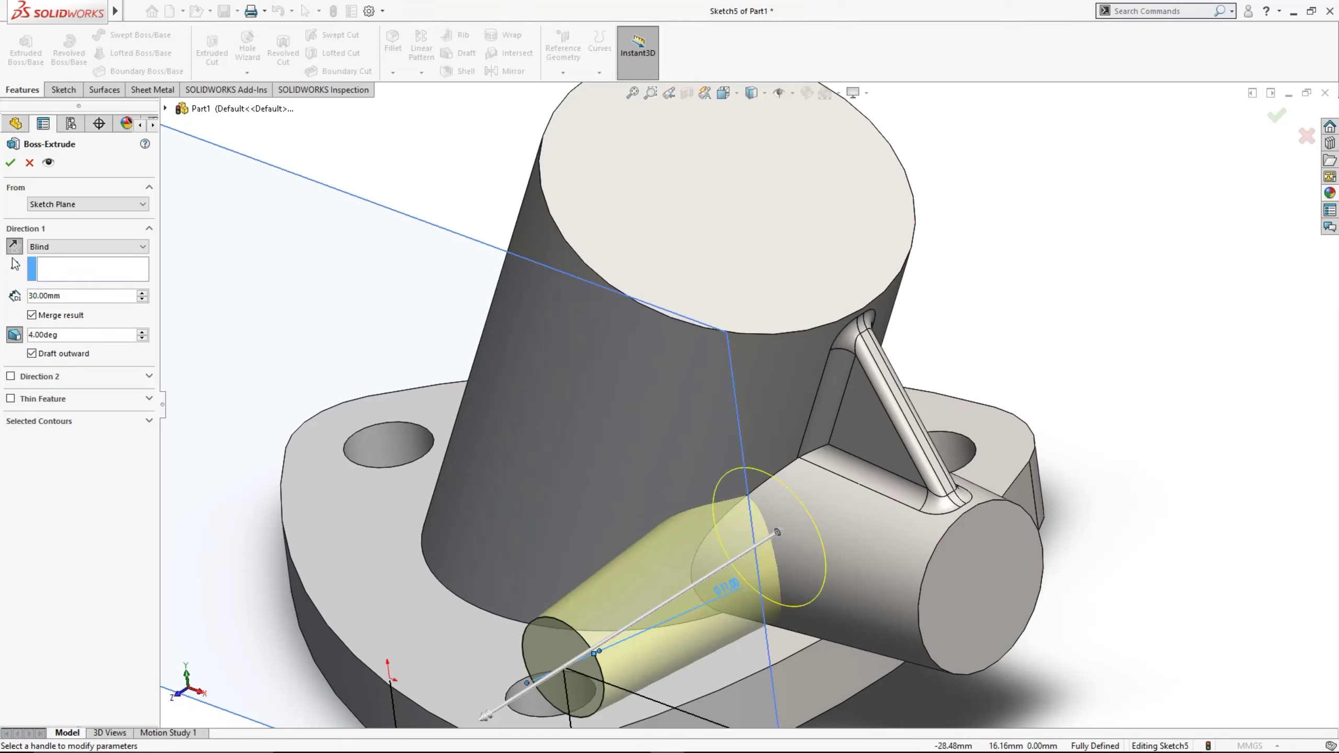
pyautogui.click(10, 163)
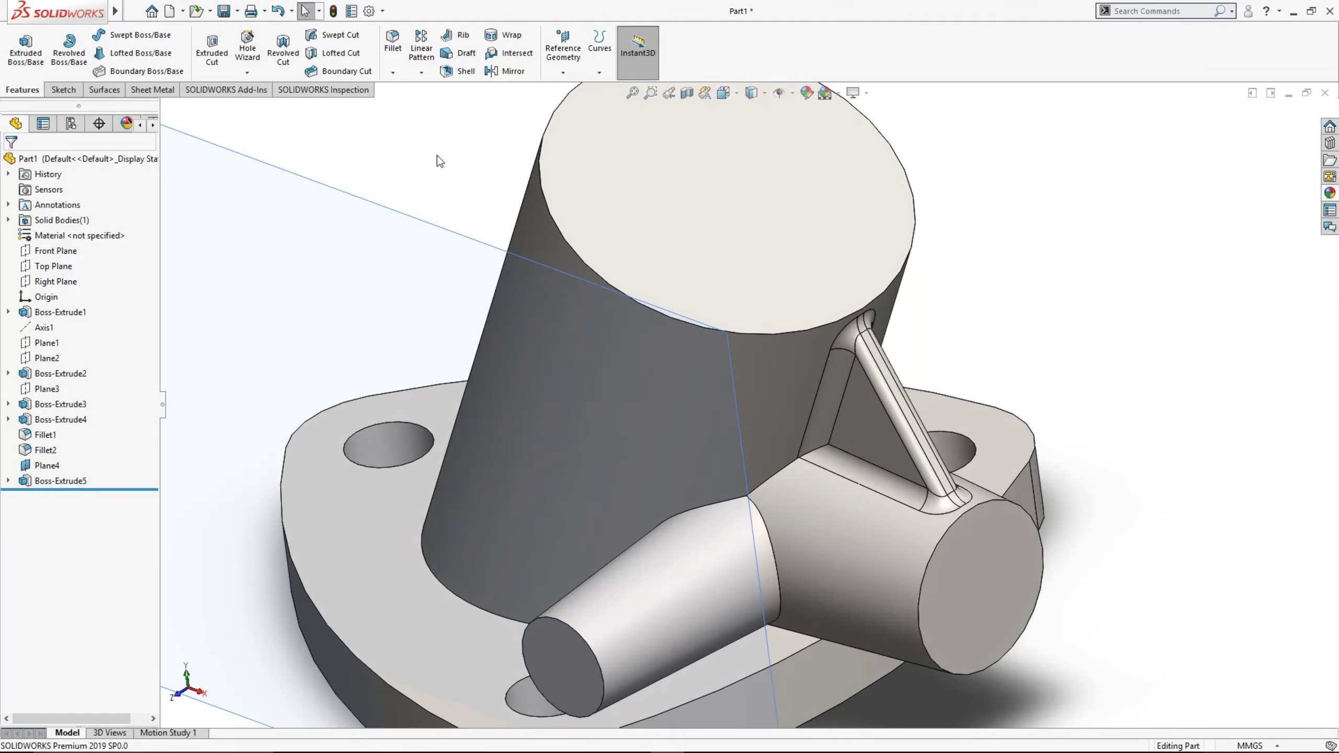
pyautogui.scroll(3, 421, 216)
pyautogui.click(446, 208)
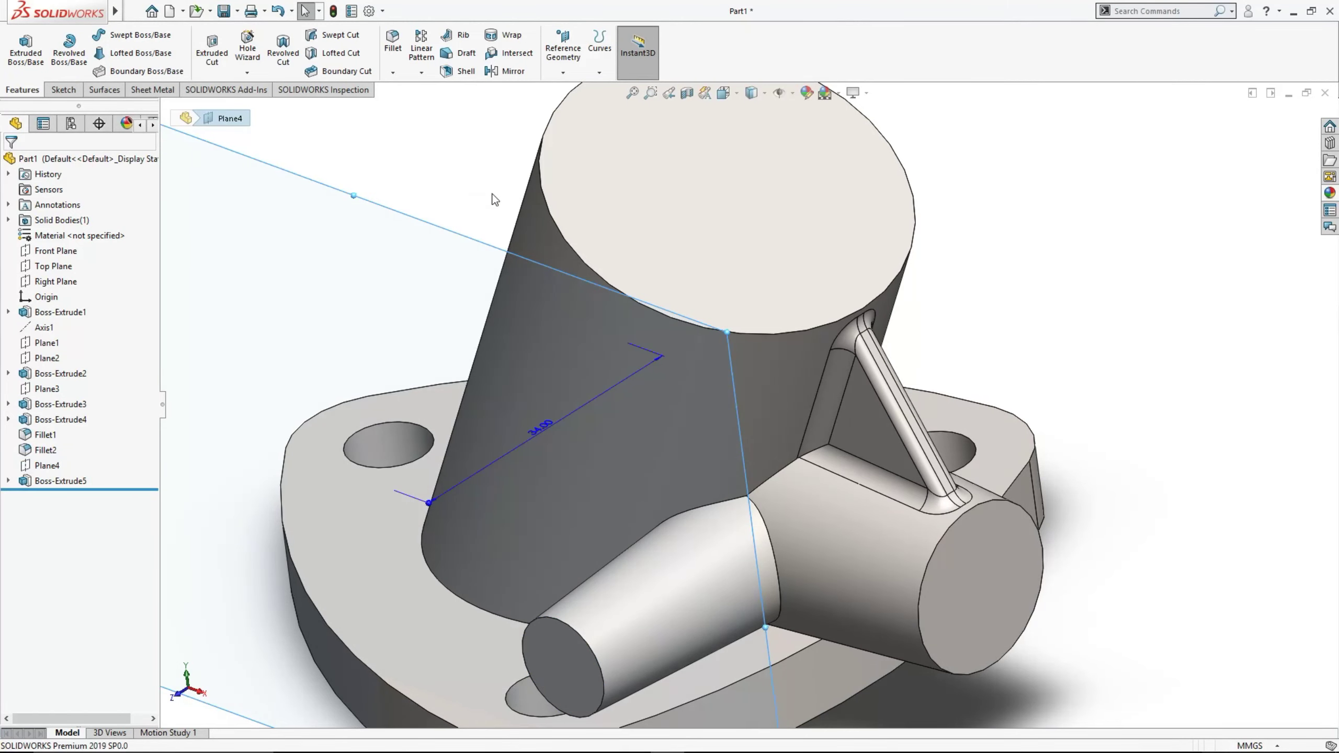
pyautogui.scroll(2, 452, 217)
pyautogui.moveTo(488, 383)
pyautogui.mouseDown(button='middle')
pyautogui.moveTo(537, 329)
pyautogui.moveTo(633, 425)
pyautogui.mouseUp(button='middle')
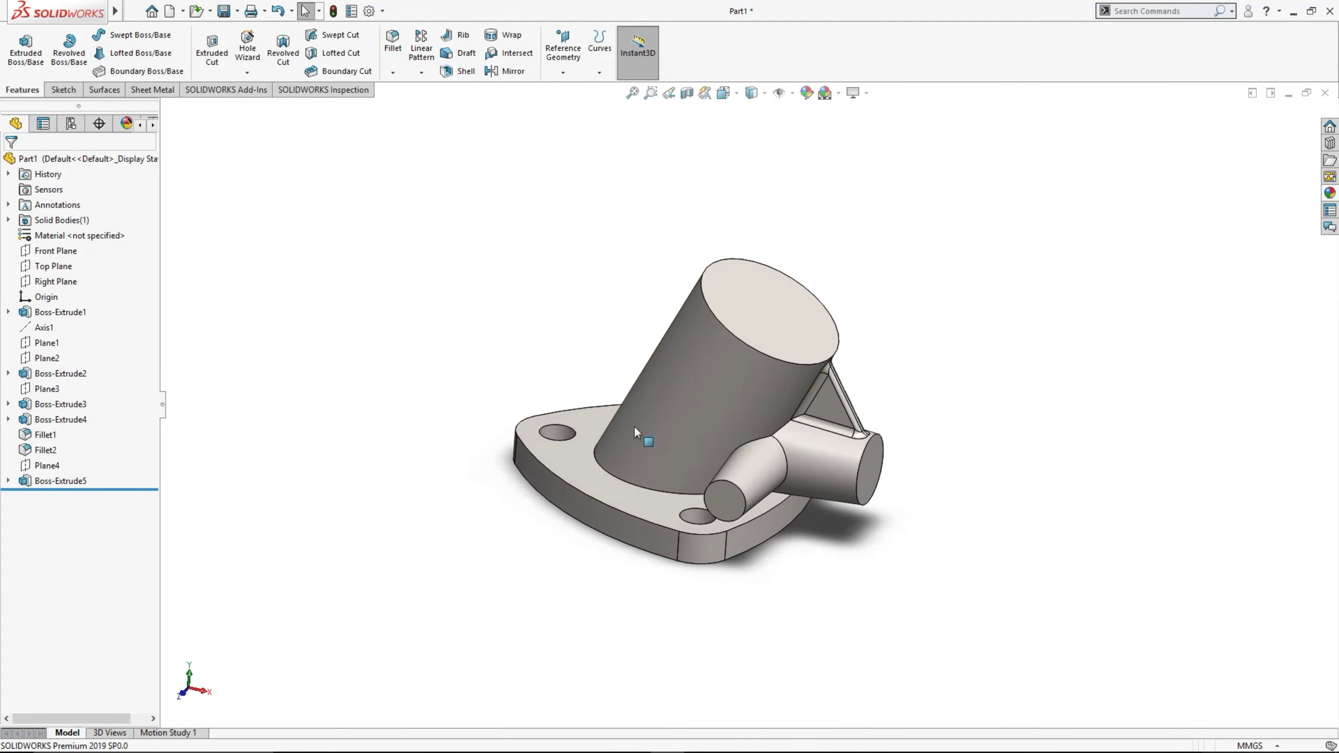
pyautogui.scroll(-3, 805, 477)
pyautogui.scroll(-2, 747, 437)
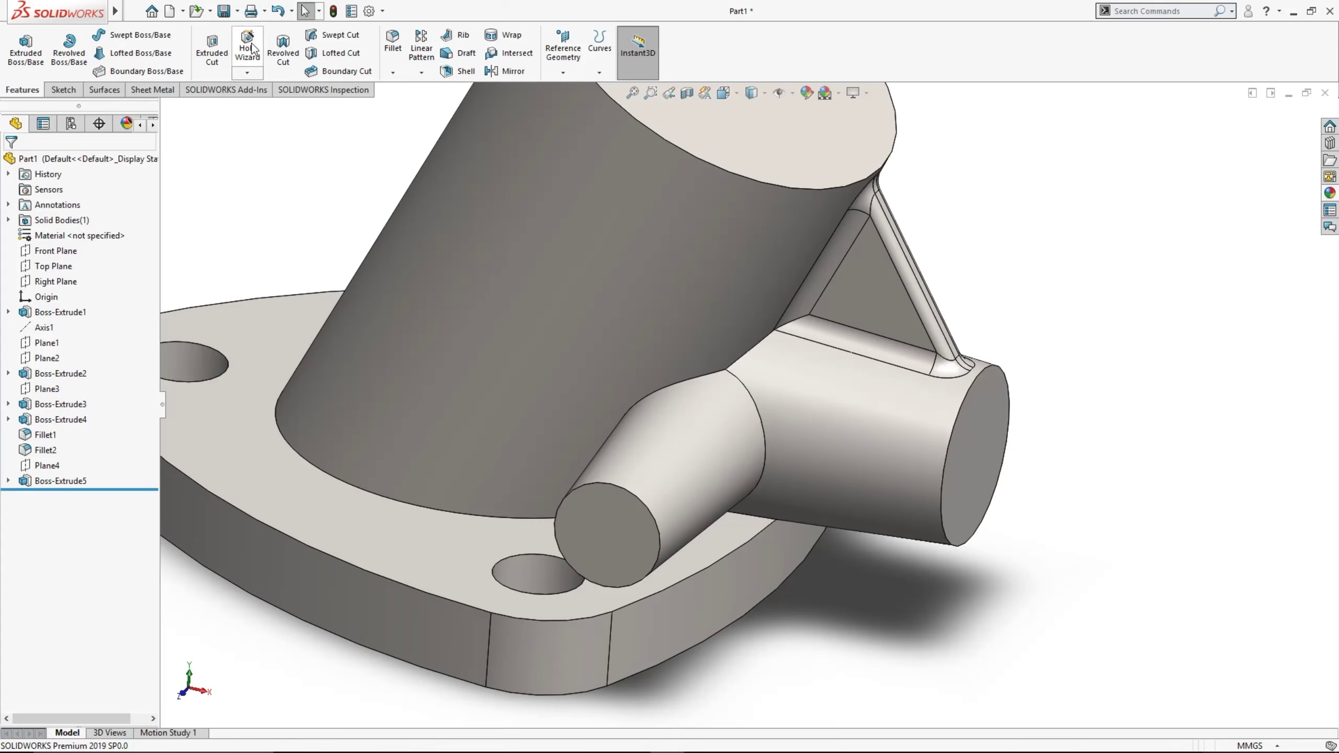
# Fillet the five junction edges around the branch cylinders, rib and boss at 2 mm radius
pyautogui.click(742, 384)
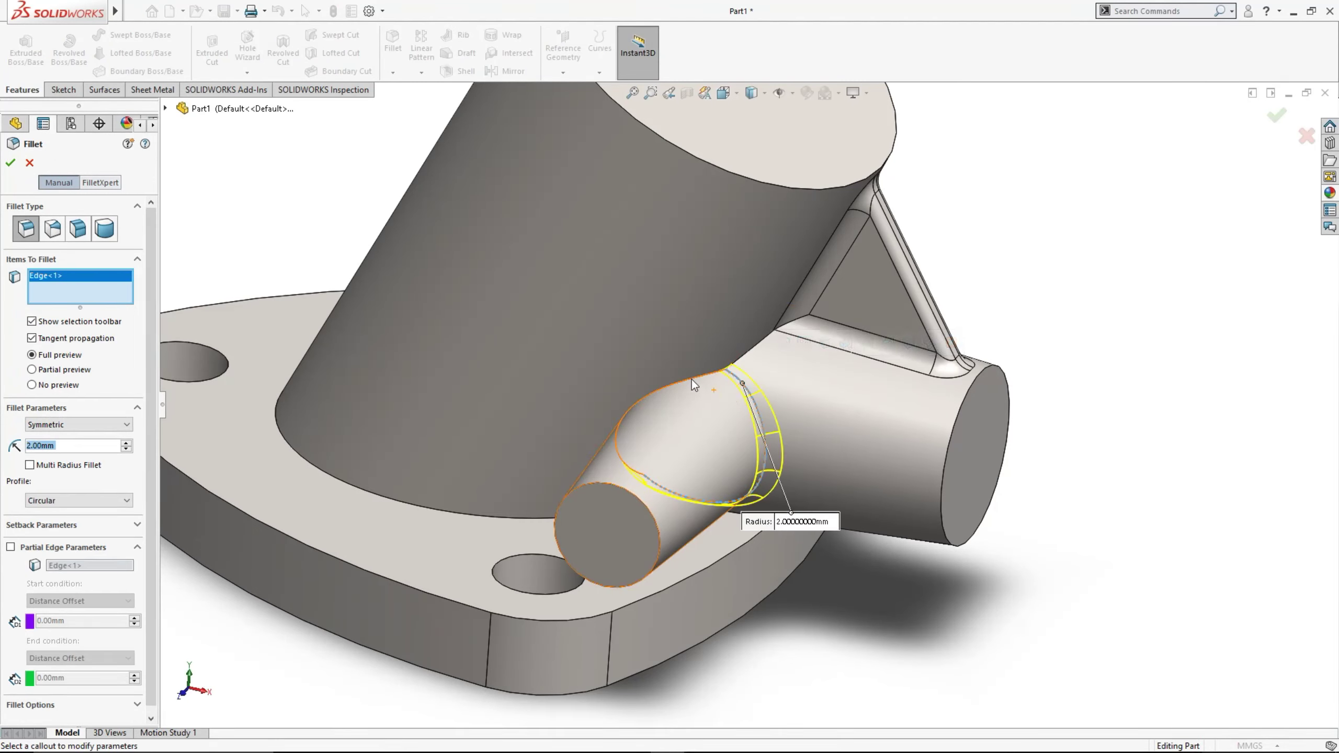
pyautogui.click(741, 364)
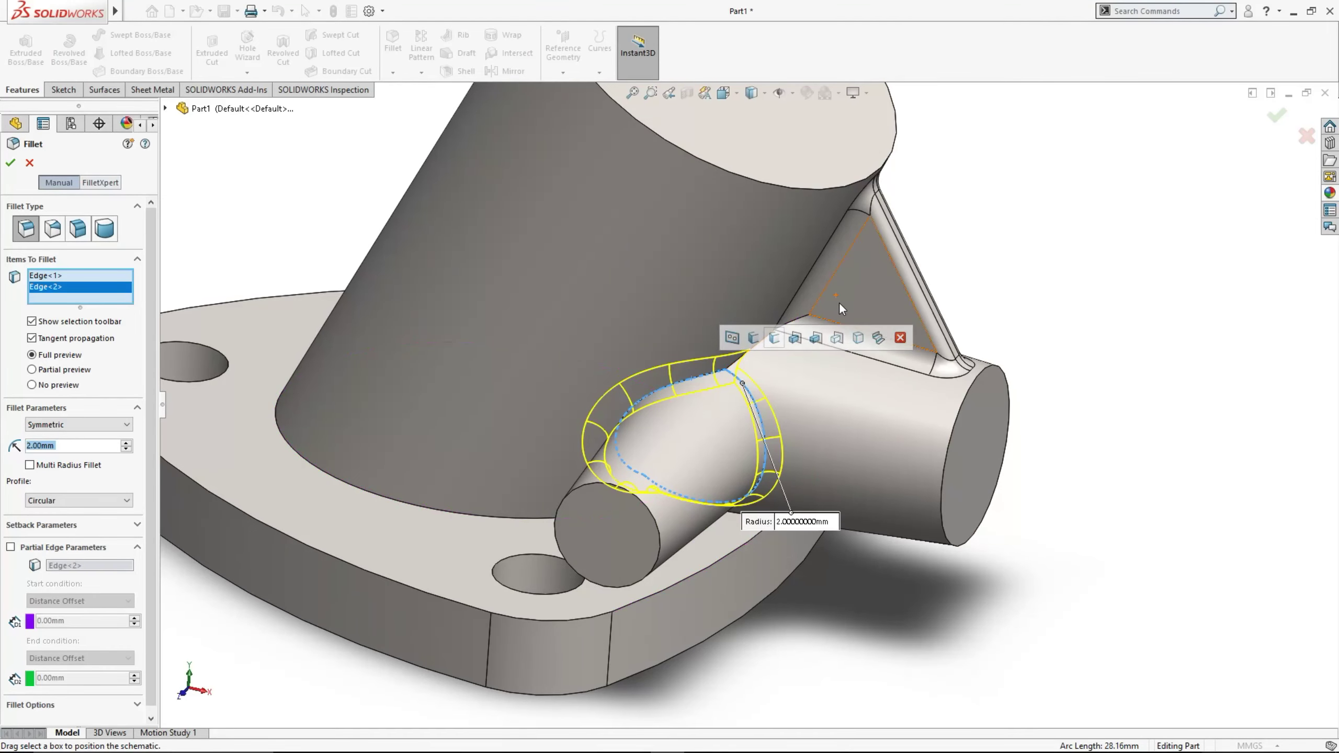
pyautogui.click(756, 356)
pyautogui.moveTo(721, 437)
pyautogui.mouseDown(button='middle')
pyautogui.moveTo(764, 492)
pyautogui.moveTo(721, 704)
pyautogui.mouseUp(button='middle')
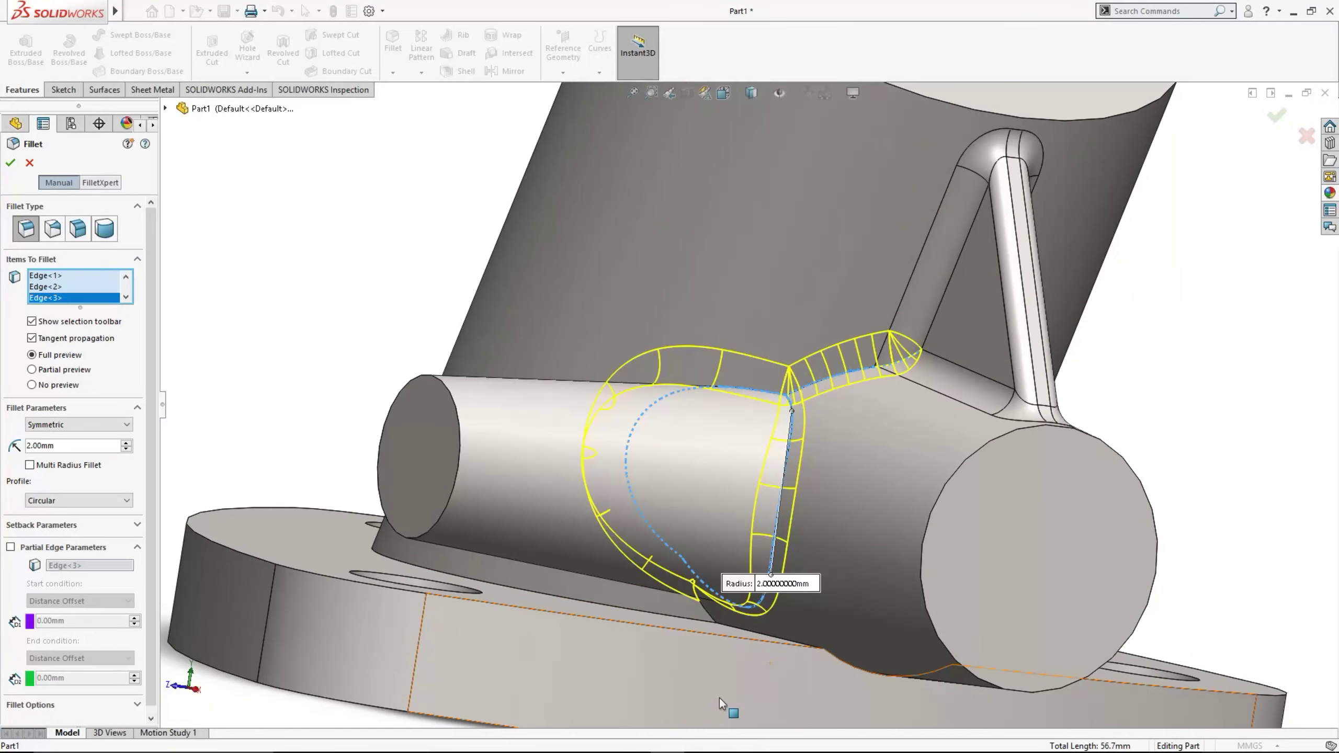
pyautogui.click(701, 607)
pyautogui.moveTo(706, 611)
pyautogui.mouseDown(button='middle')
pyautogui.moveTo(727, 548)
pyautogui.moveTo(720, 534)
pyautogui.mouseUp(button='middle')
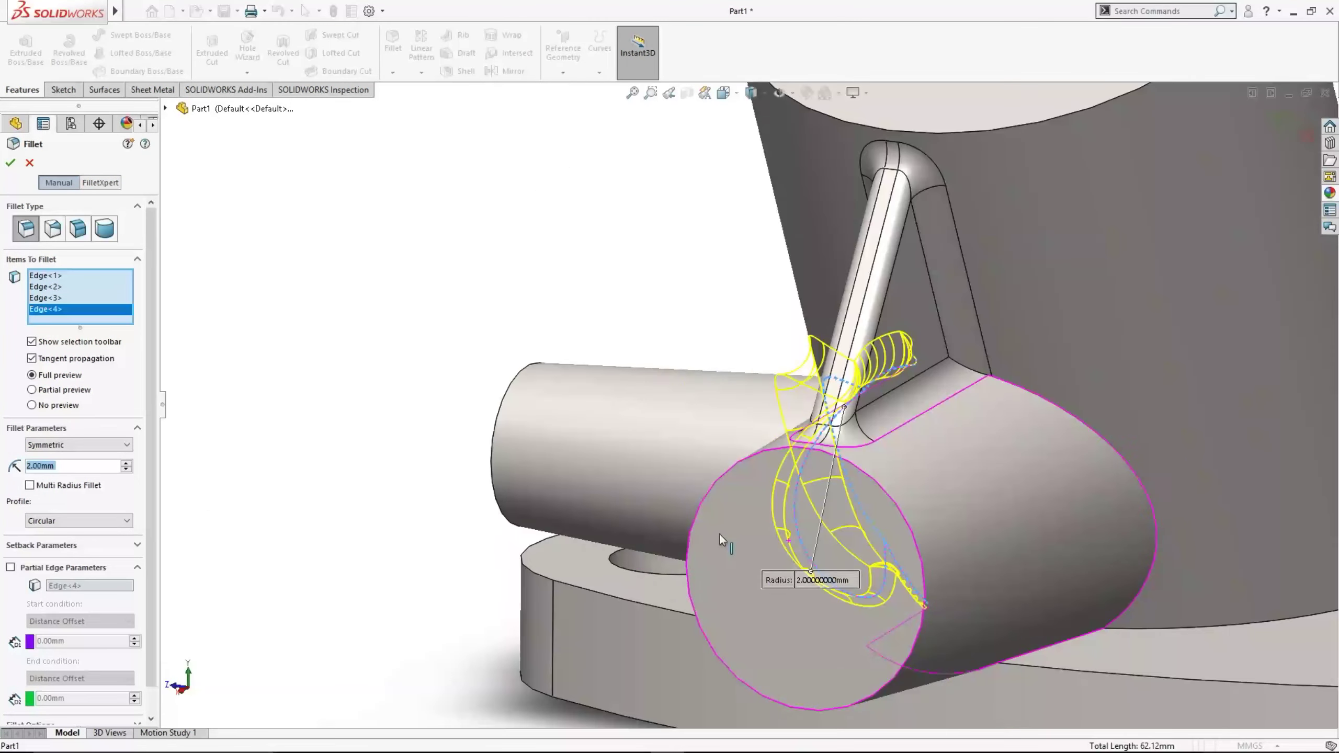
pyautogui.click(1023, 390)
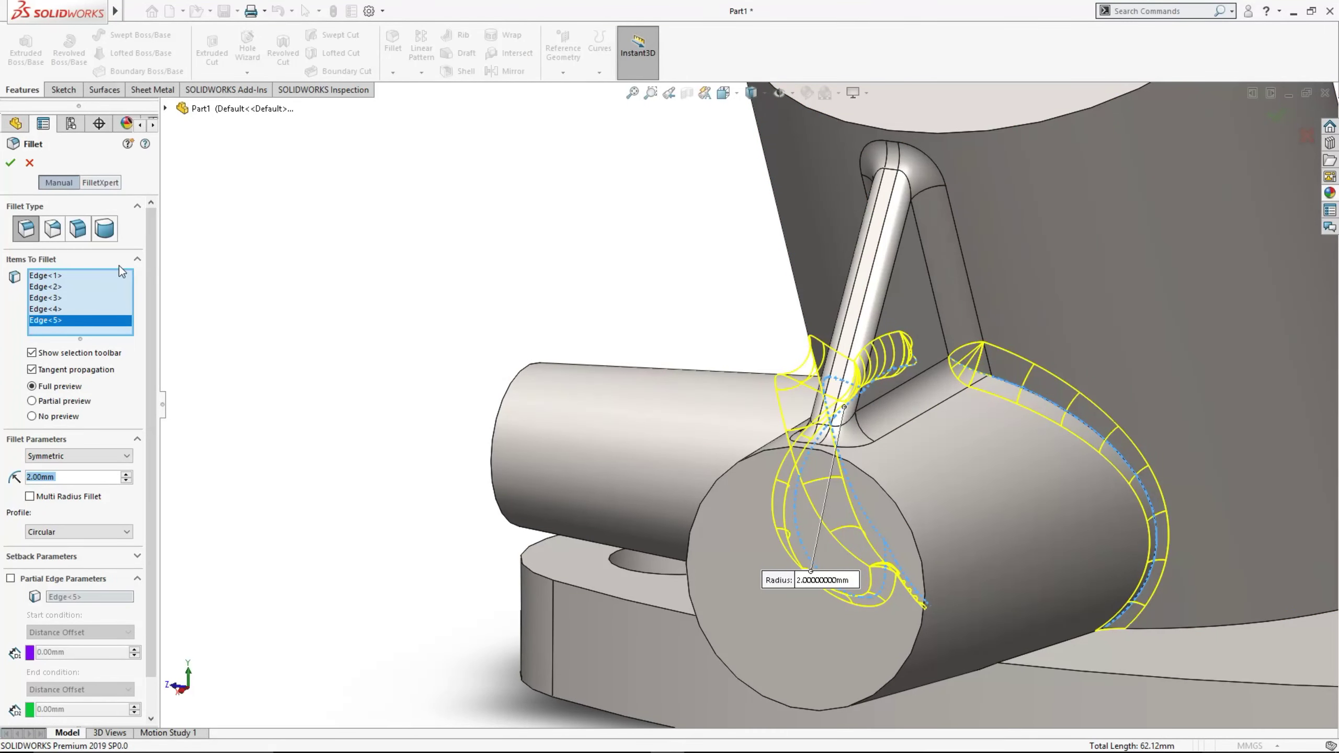
pyautogui.click(10, 164)
pyautogui.press('f')
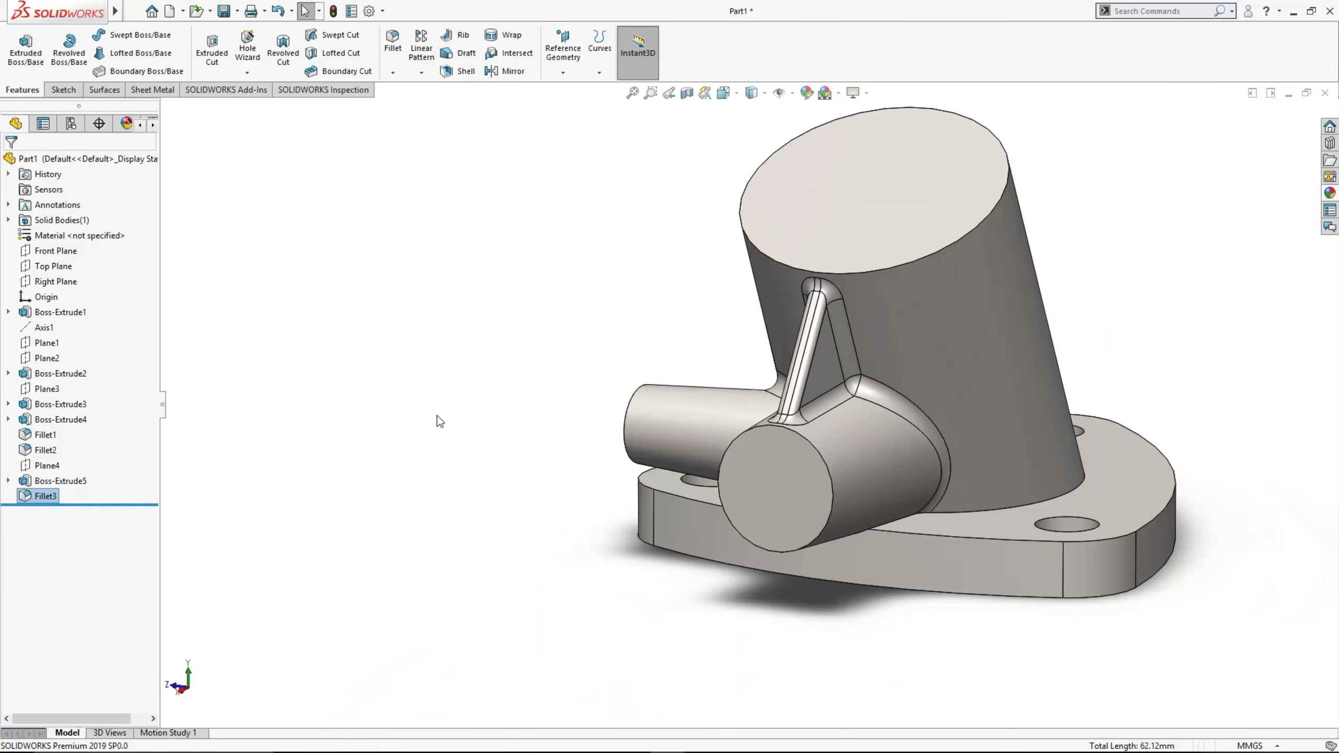
pyautogui.moveTo(437, 416)
pyautogui.mouseDown(button='middle')
pyautogui.moveTo(682, 423)
pyautogui.moveTo(676, 546)
pyautogui.moveTo(547, 479)
pyautogui.mouseUp(button='middle')
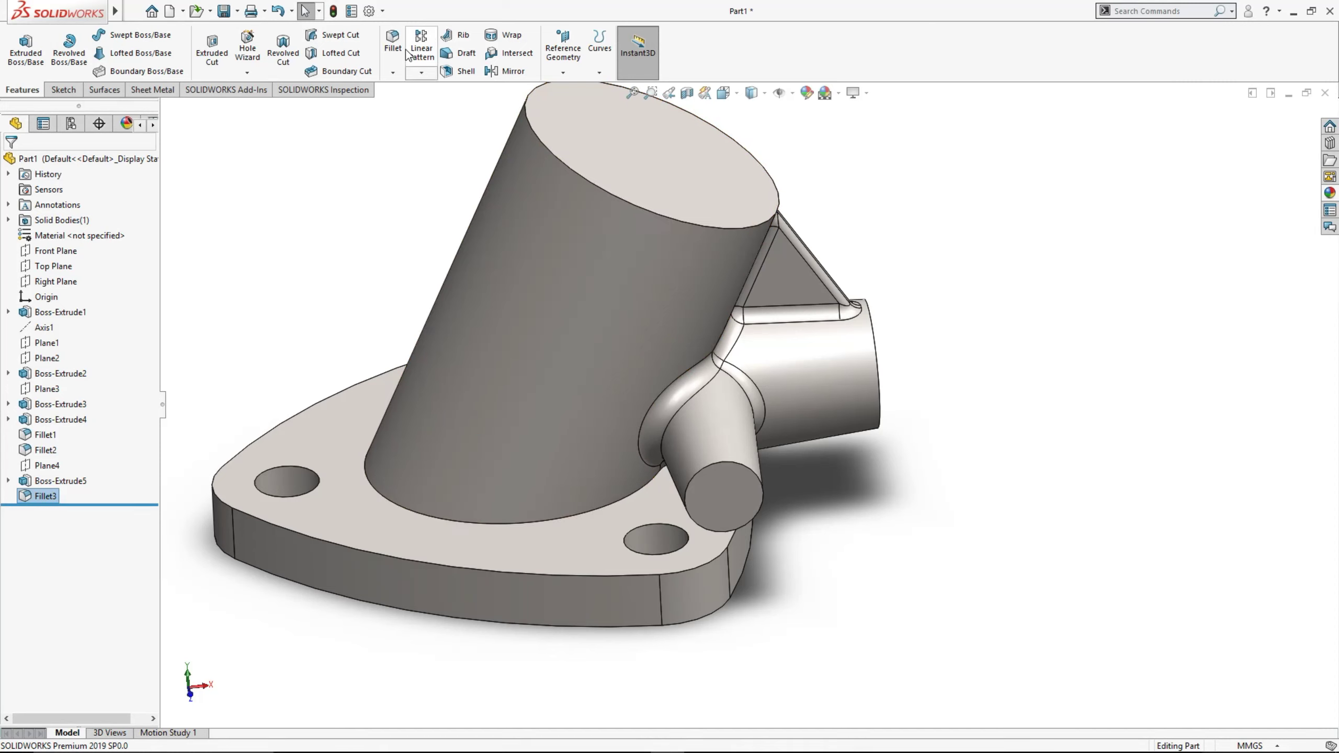
# Round the angled boss's base edge against the flange with a 1 mm fillet
pyautogui.click(529, 523)
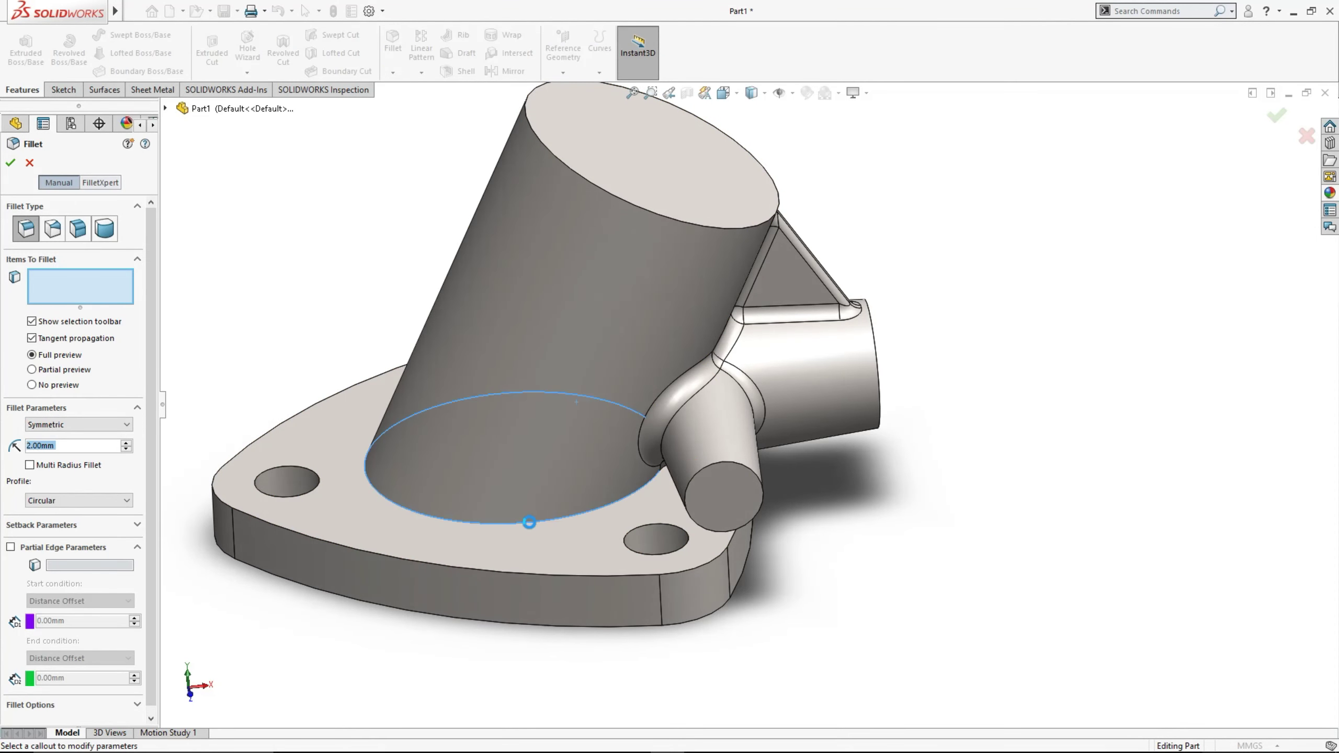
pyautogui.click(498, 524)
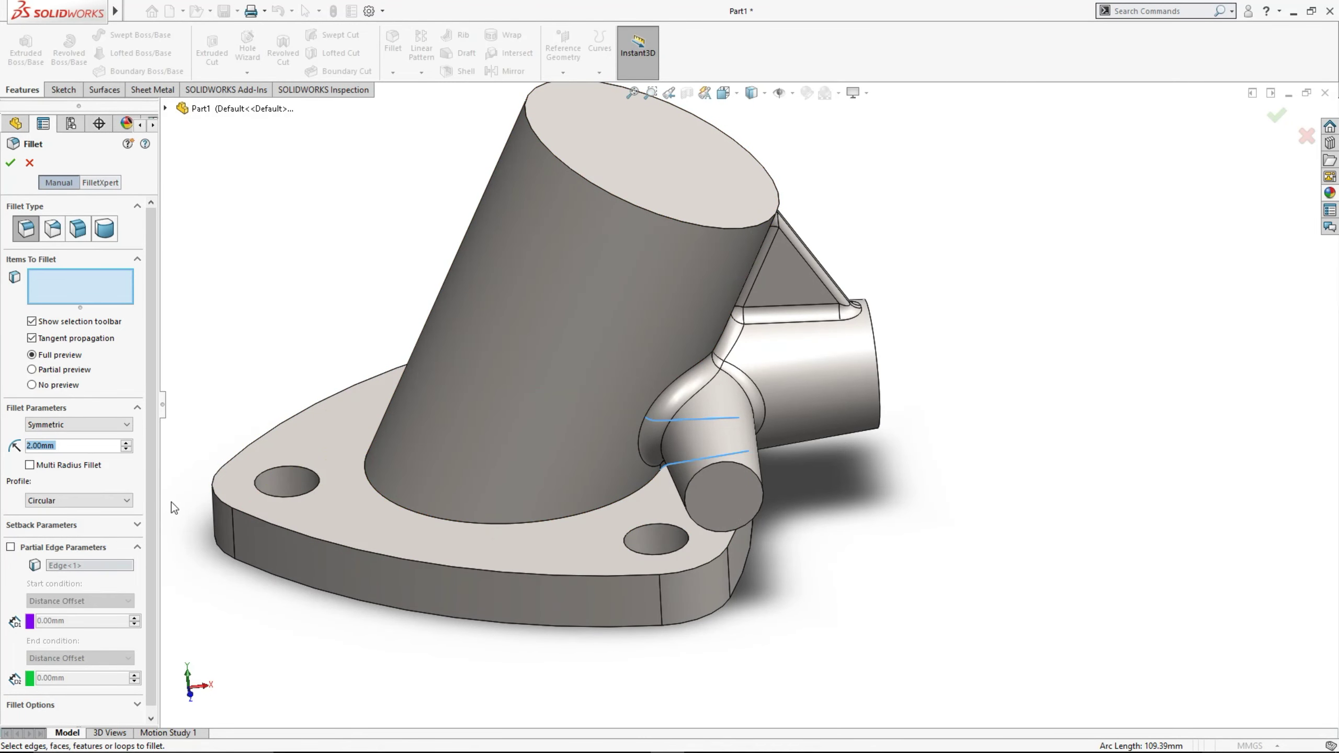
pyautogui.write('1')
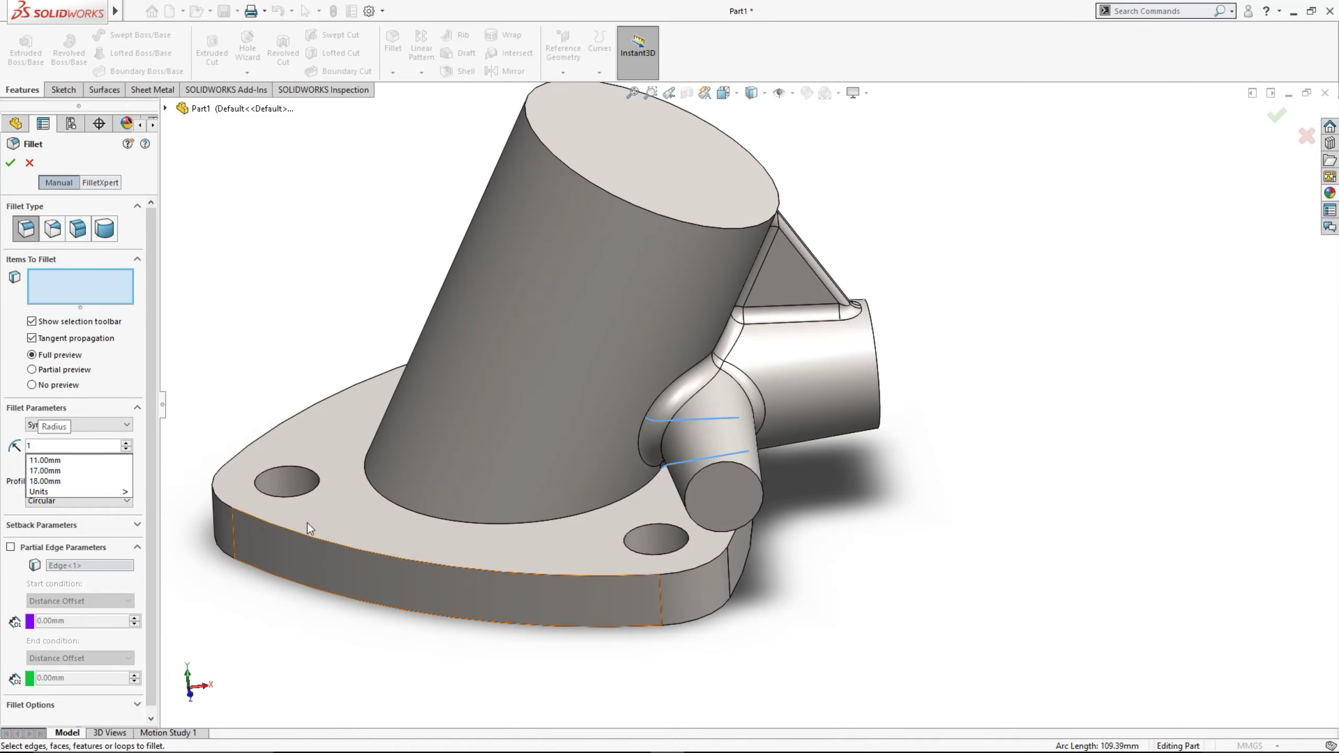
pyautogui.click(401, 507)
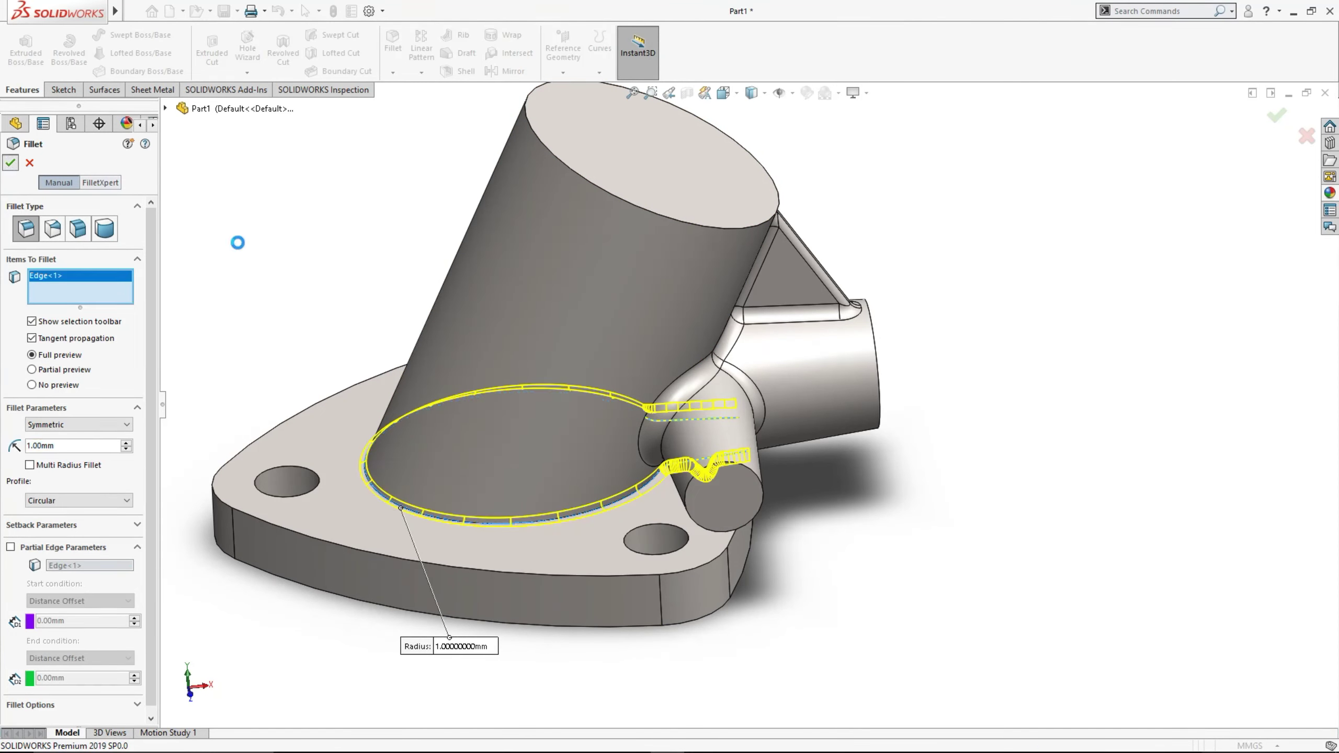
pyautogui.moveTo(283, 285)
pyautogui.mouseDown(button='middle')
pyautogui.moveTo(429, 360)
pyautogui.moveTo(419, 291)
pyautogui.moveTo(371, 269)
pyautogui.moveTo(281, 304)
pyautogui.moveTo(415, 308)
pyautogui.moveTo(382, 370)
pyautogui.mouseUp(button='middle')
pyautogui.scroll(-2, 728, 493)
# Sketch a 9 mm diameter circle on the small cylinder's end face
pyautogui.scroll(-4, 721, 442)
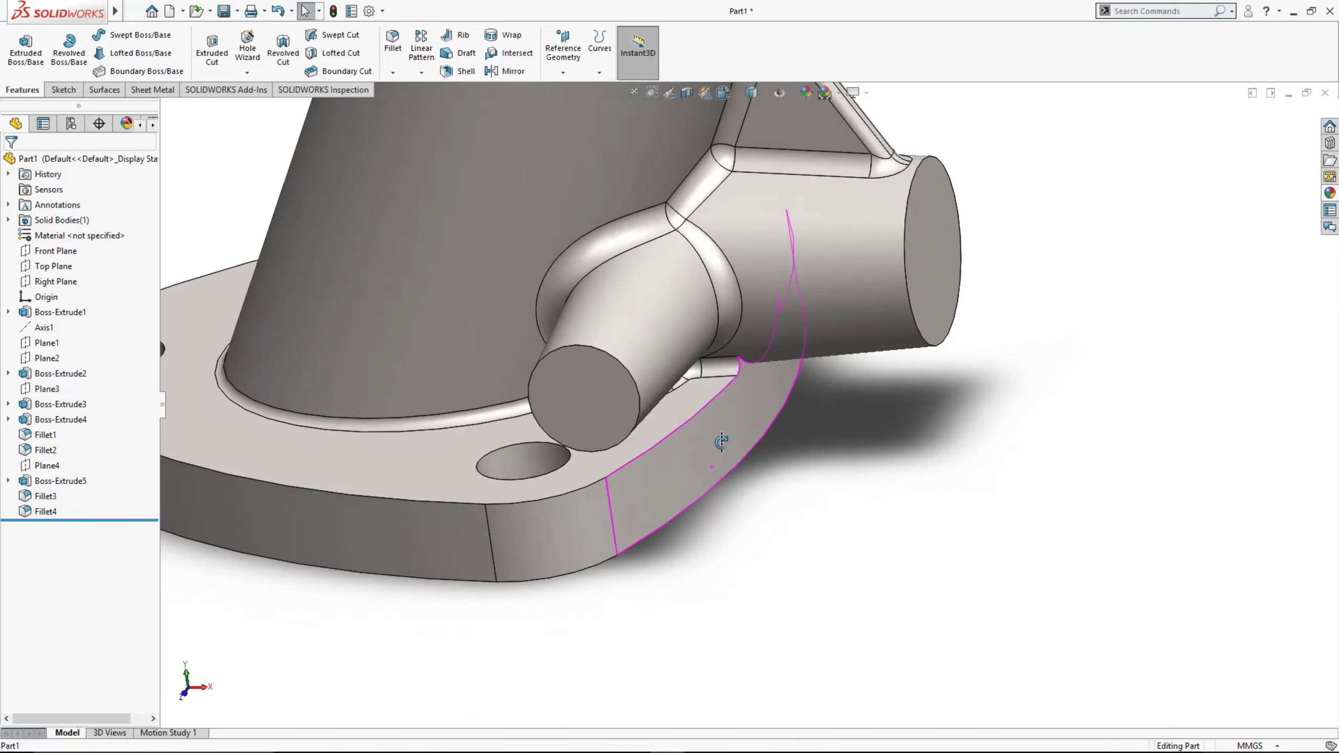
pyautogui.moveTo(721, 441); pyautogui.dragTo(696, 415, button='middle')
pyautogui.scroll(5, 785, 350)
pyautogui.scroll(-3, 815, 356)
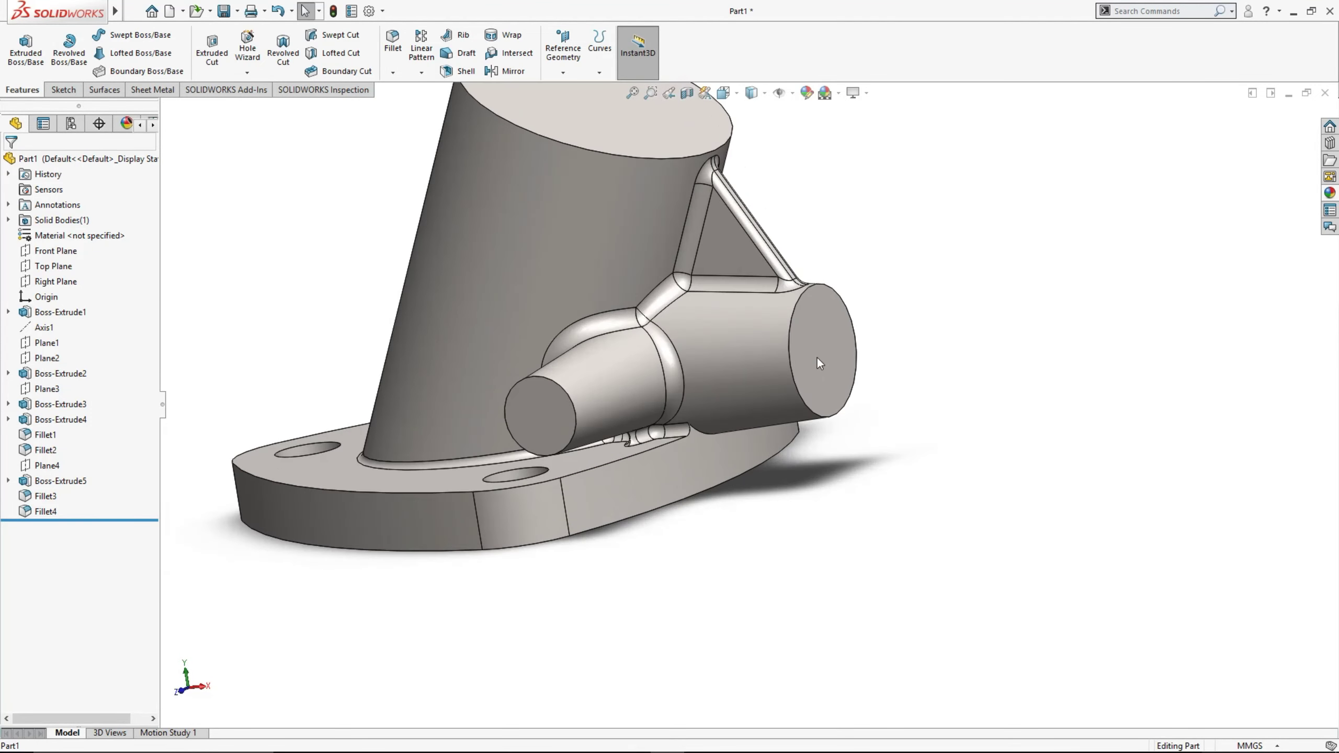
pyautogui.click(516, 421)
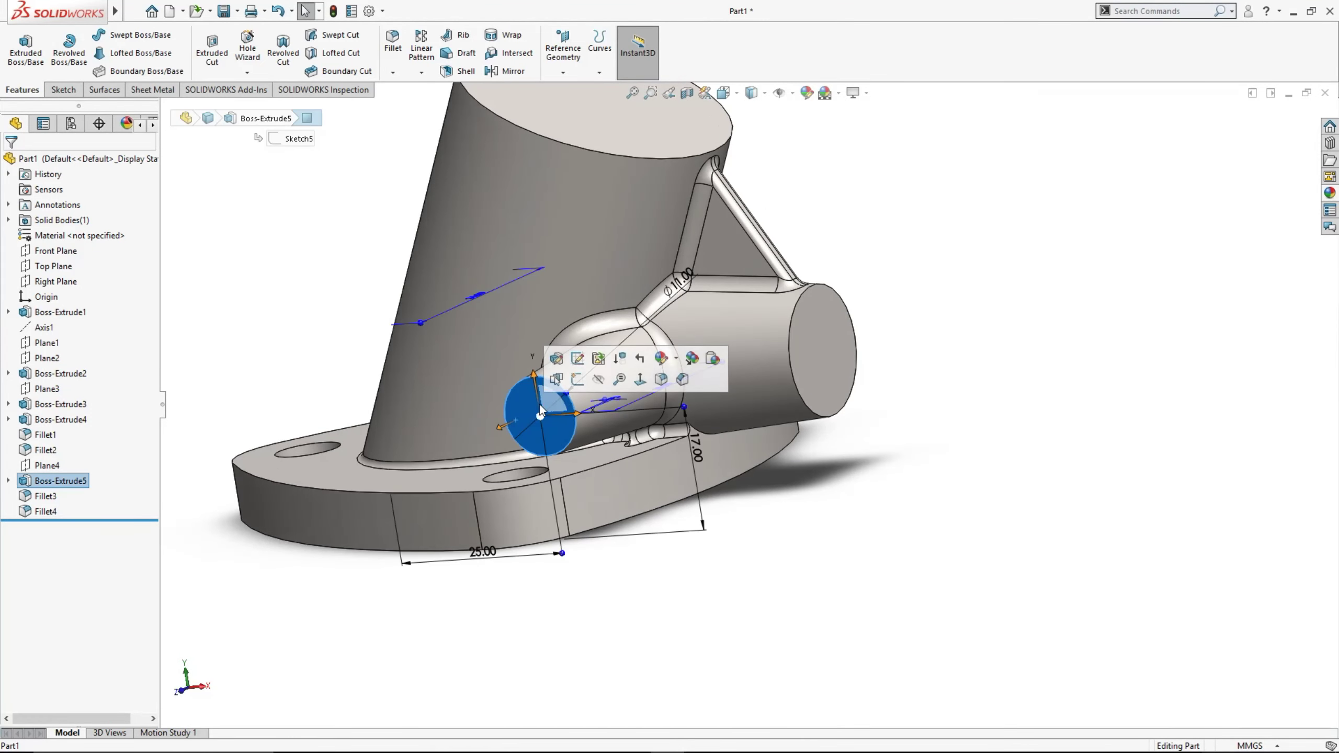
pyautogui.click(577, 379)
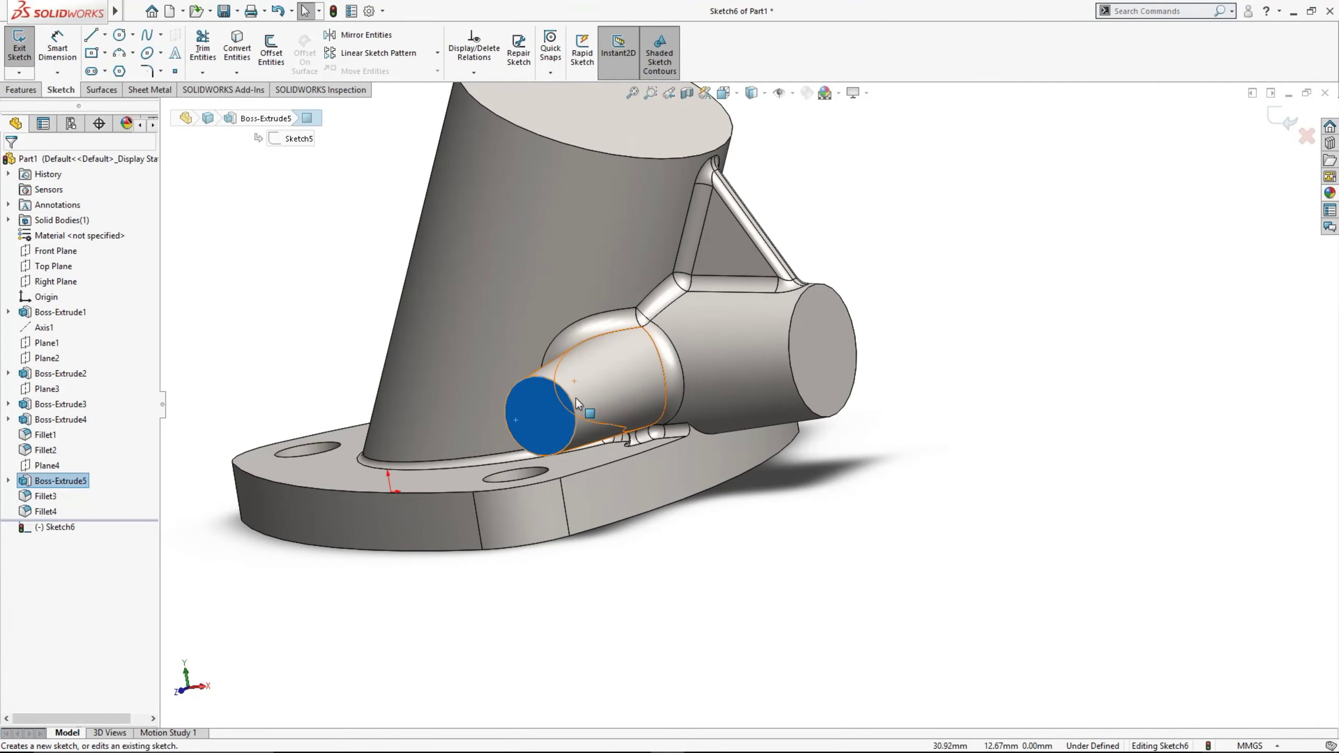
pyautogui.click(120, 35)
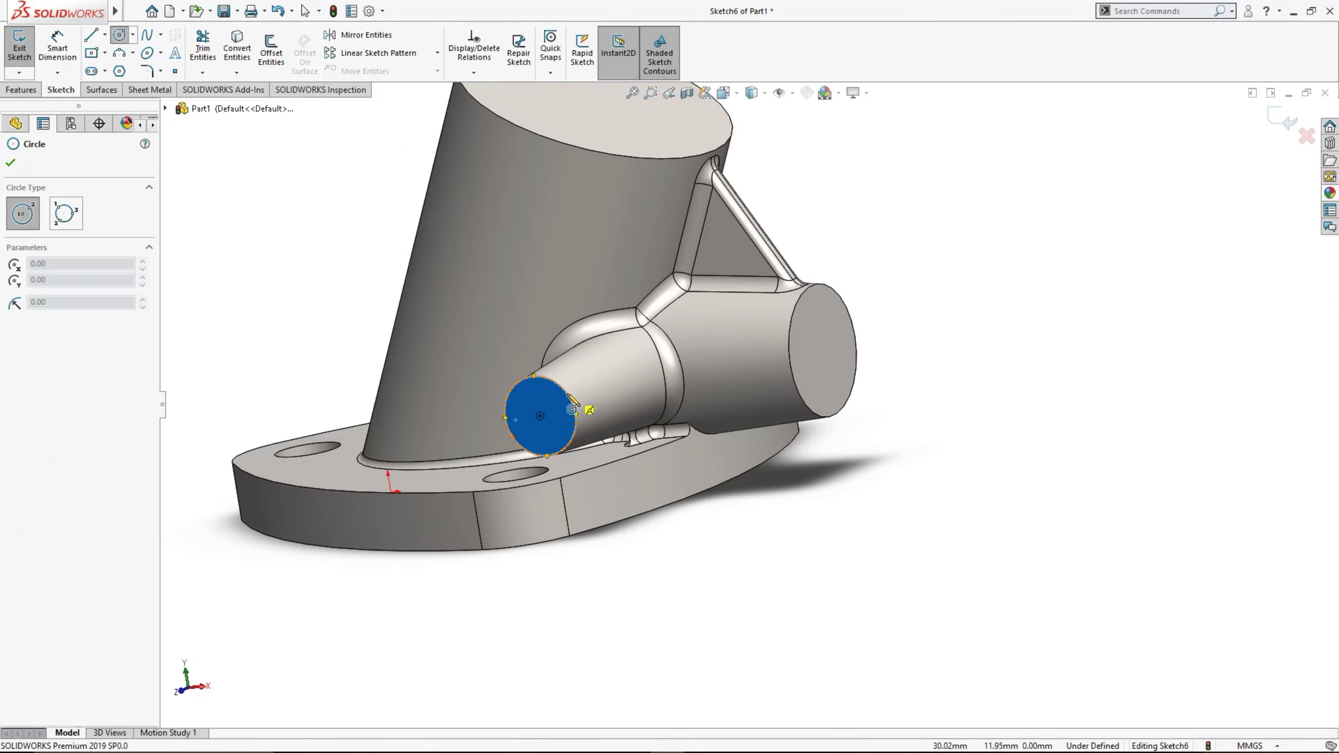
pyautogui.click(540, 417)
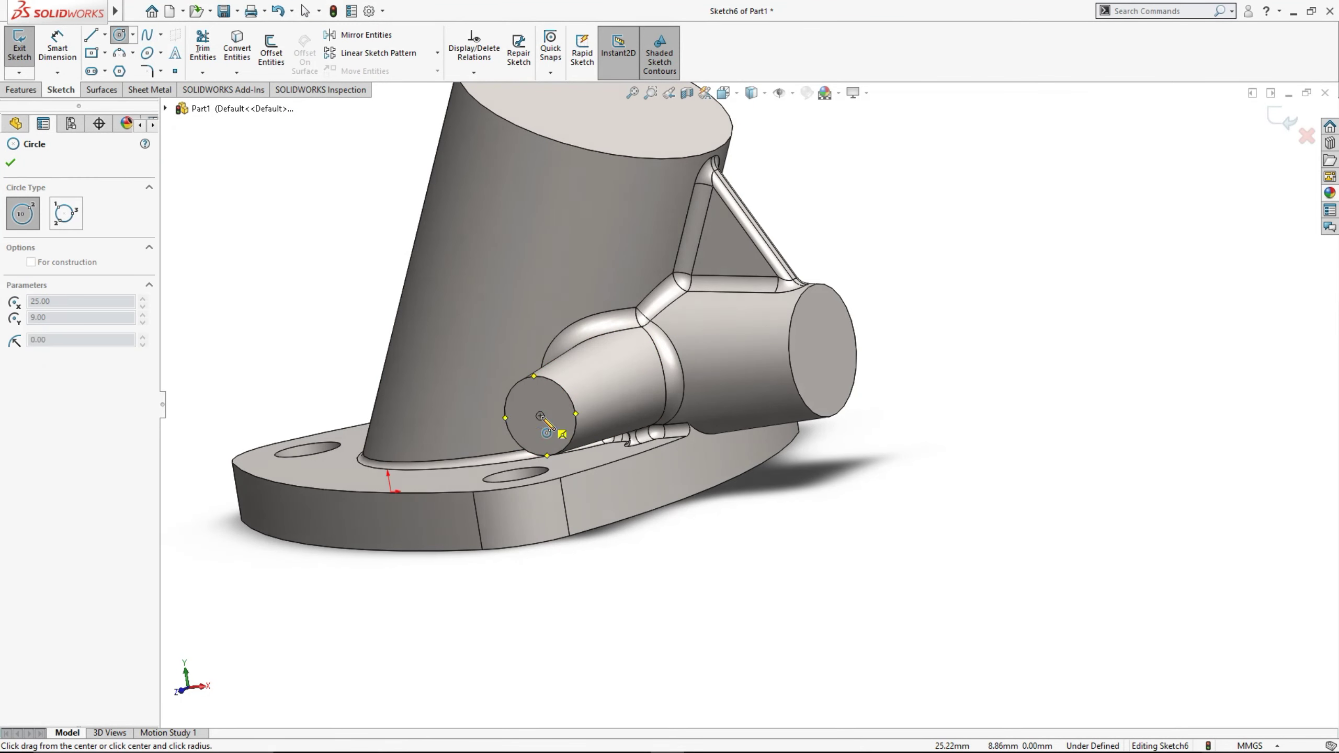
pyautogui.click(542, 389)
pyautogui.press('Escape')
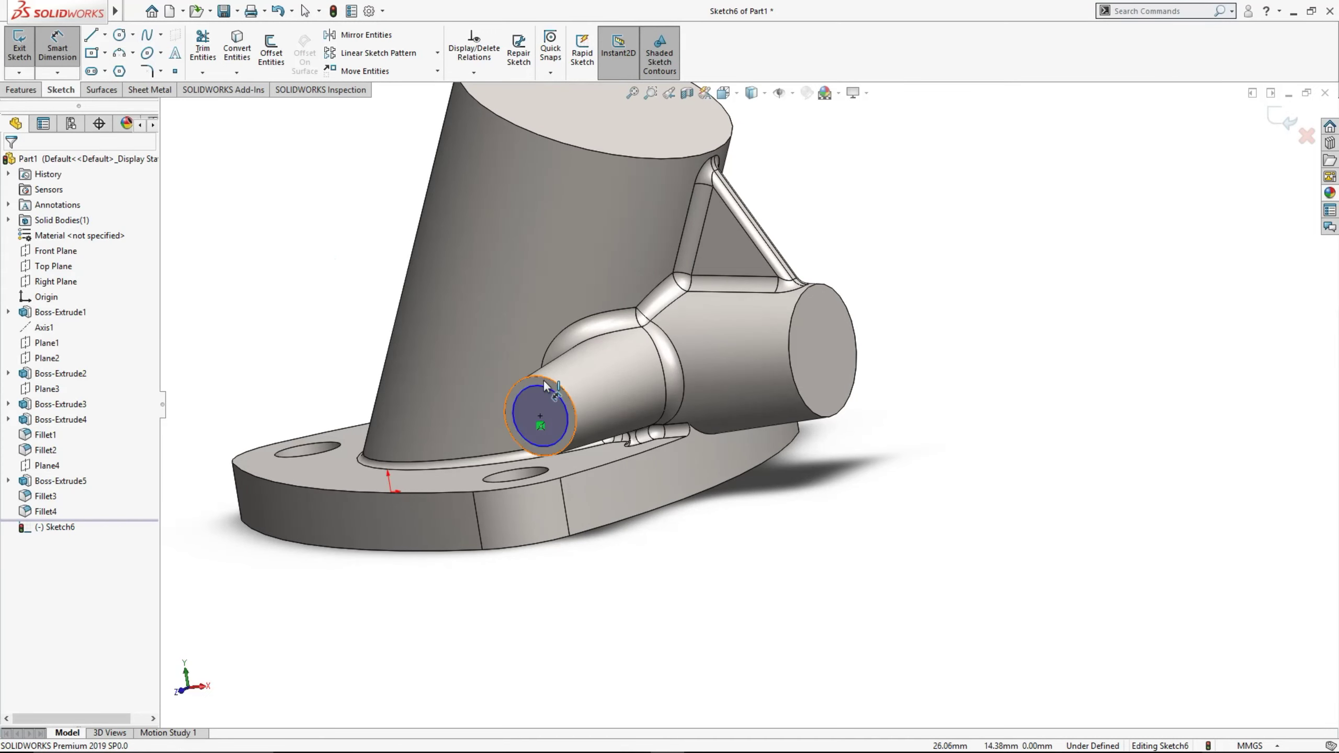
pyautogui.click(546, 387)
pyautogui.click(619, 375)
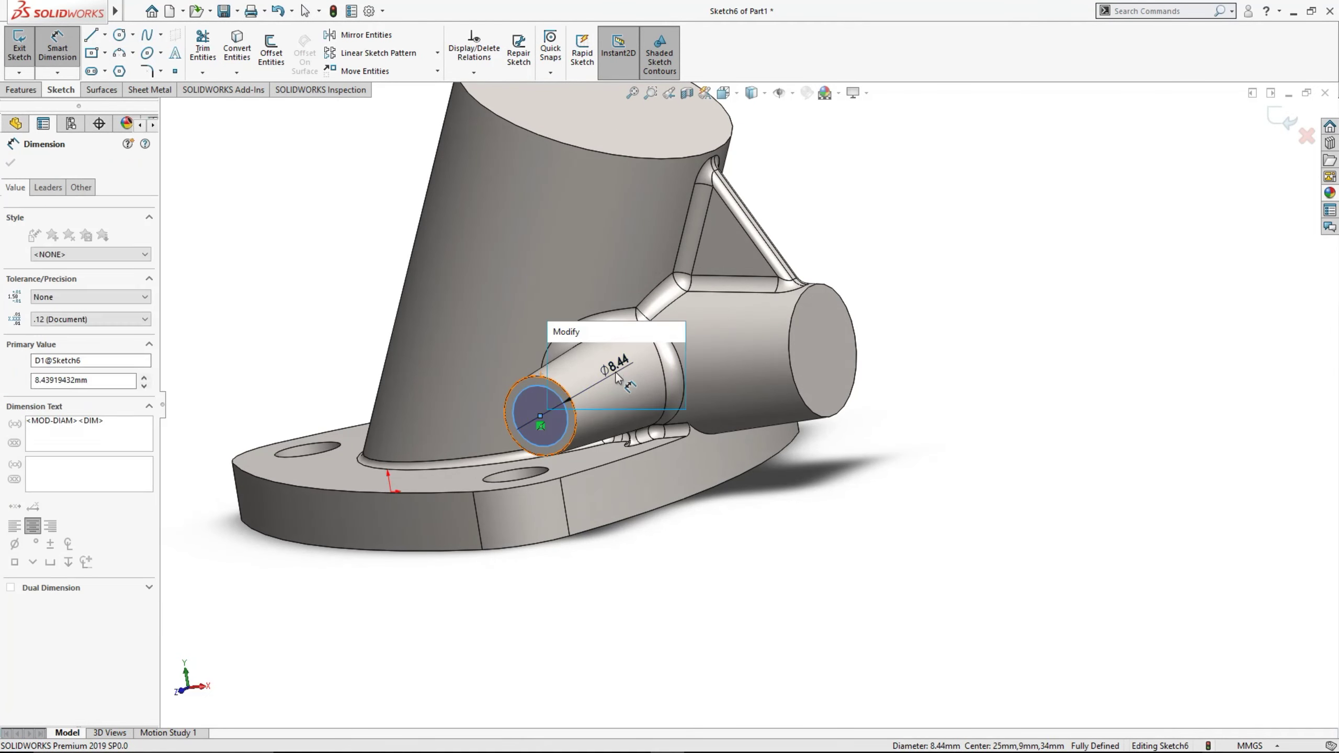
pyautogui.write('9')
pyautogui.press('Return')
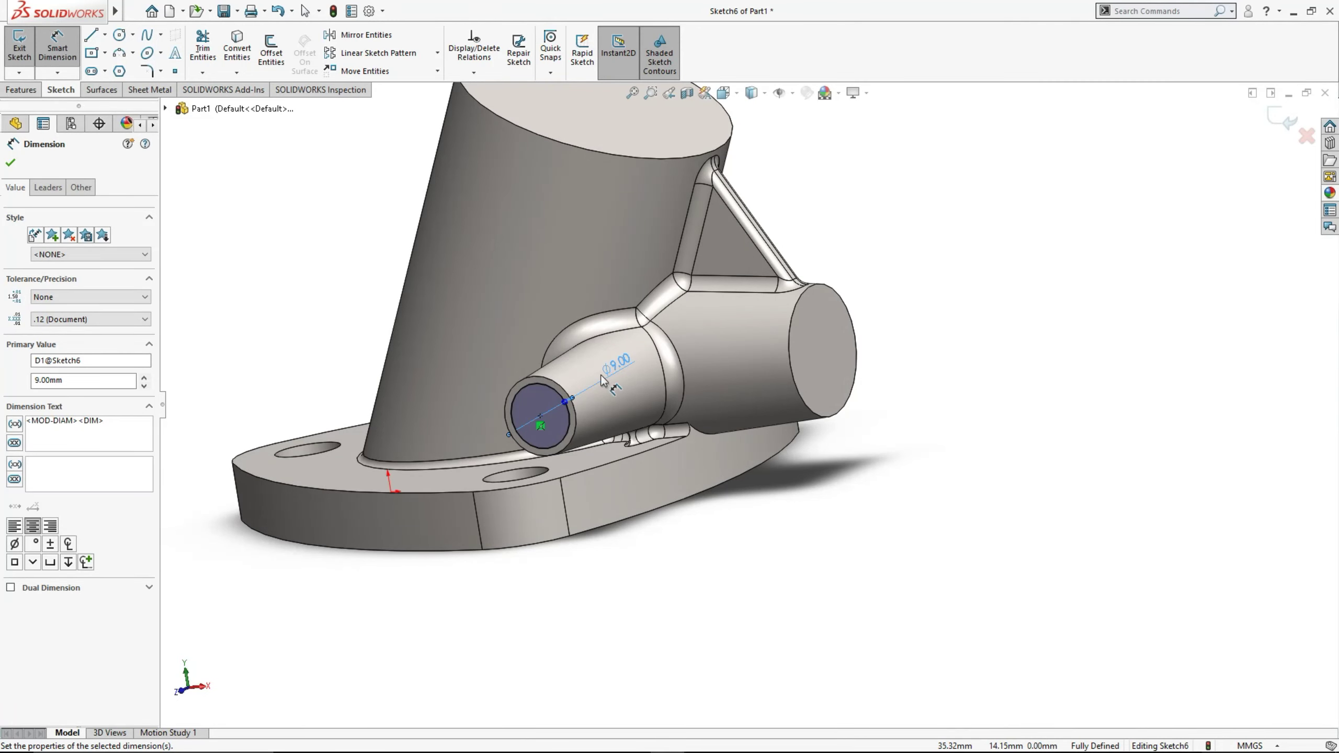
# Cut the circle 30 mm deep with a 4° outward draft
pyautogui.click(21, 92)
pyautogui.click(211, 68)
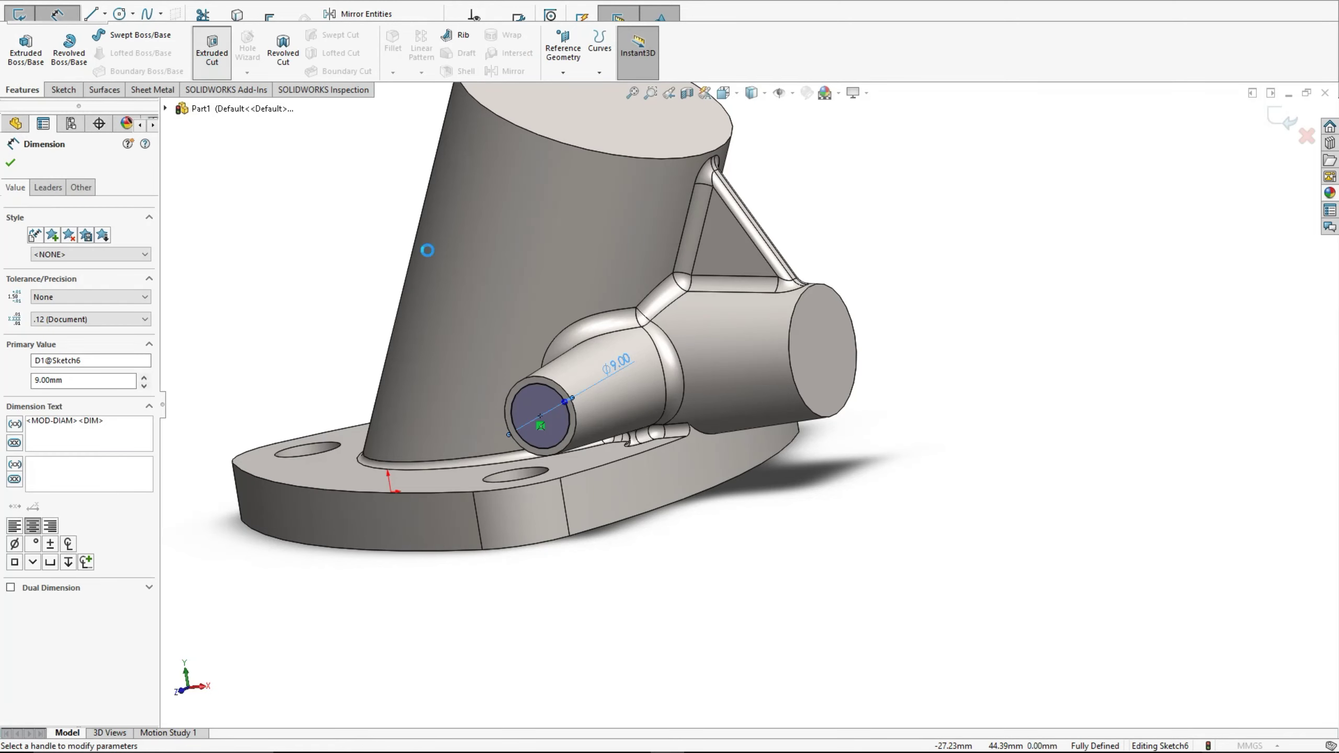
pyautogui.moveTo(582, 437)
pyautogui.mouseDown(button='middle')
pyautogui.moveTo(534, 505)
pyautogui.moveTo(547, 528)
pyautogui.mouseUp(button='middle')
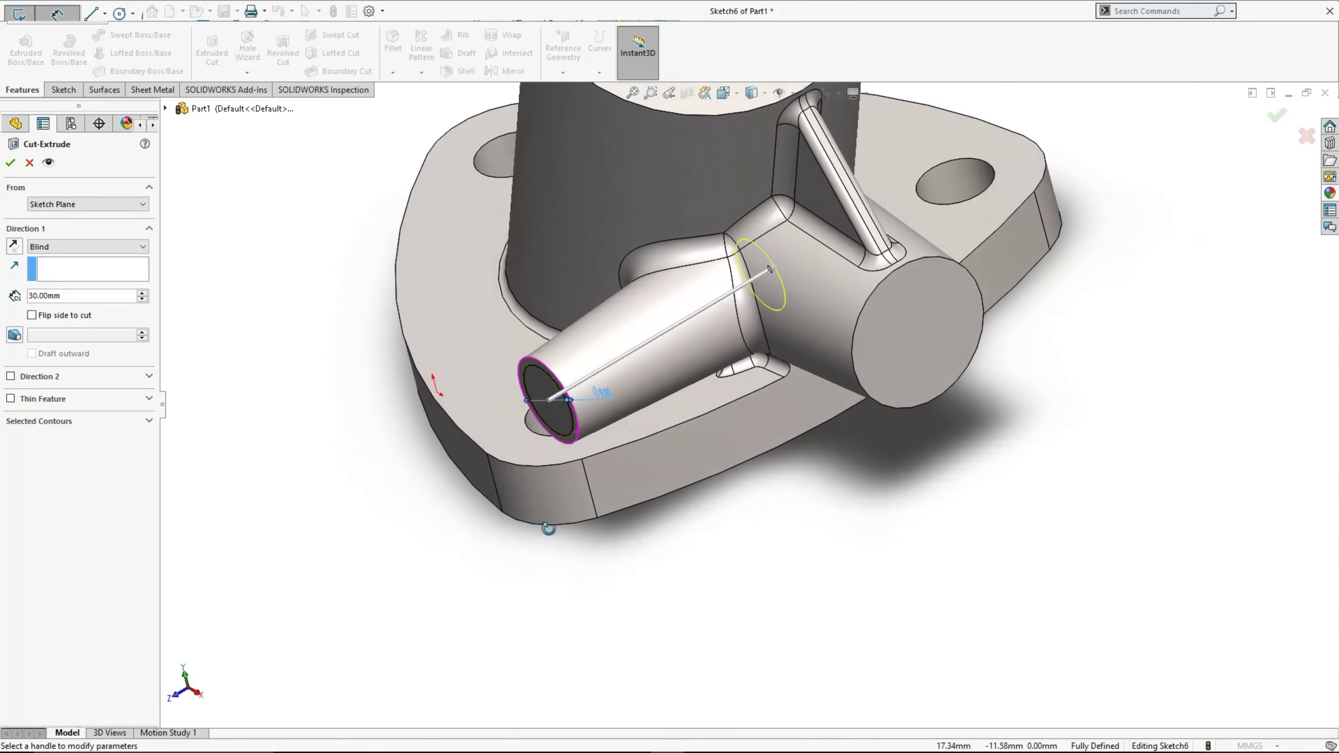
pyautogui.click(14, 334)
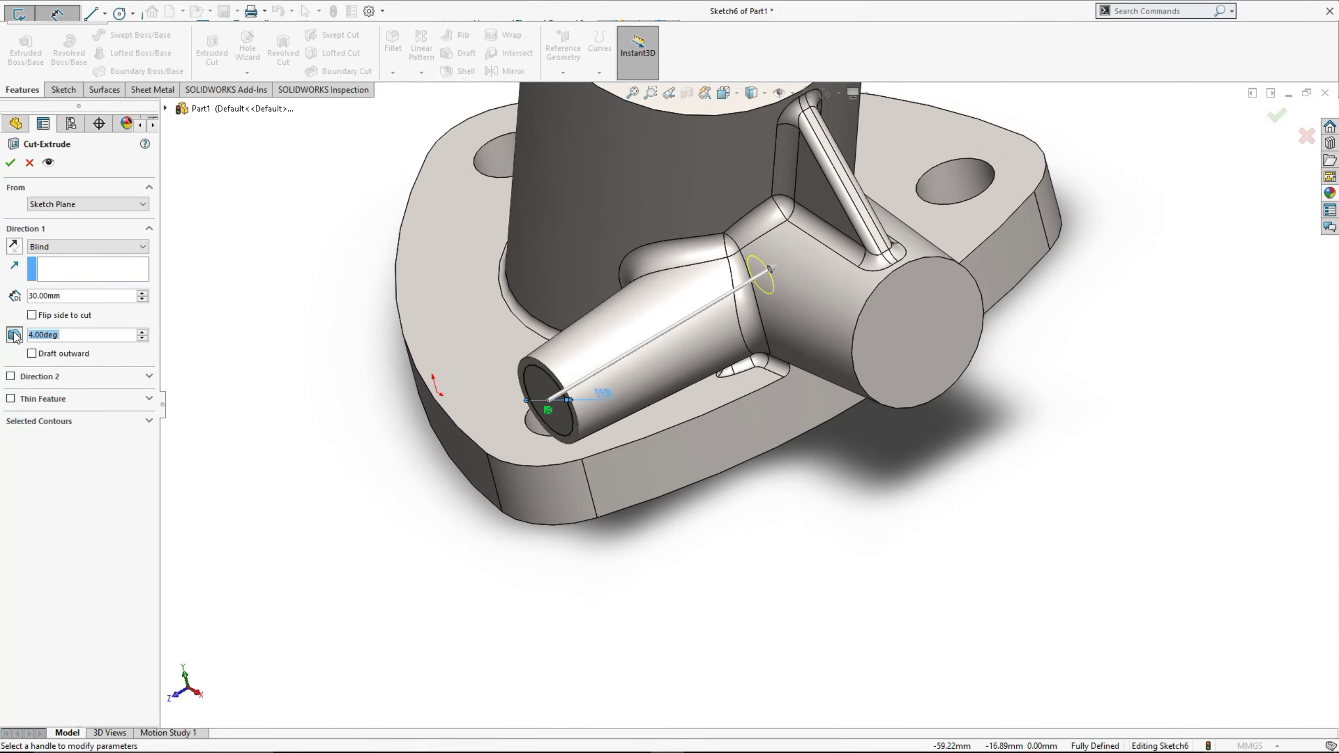
pyautogui.click(10, 163)
pyautogui.moveTo(341, 329)
pyautogui.mouseDown(button='middle')
pyautogui.moveTo(345, 246)
pyautogui.moveTo(363, 248)
pyautogui.mouseUp(button='middle')
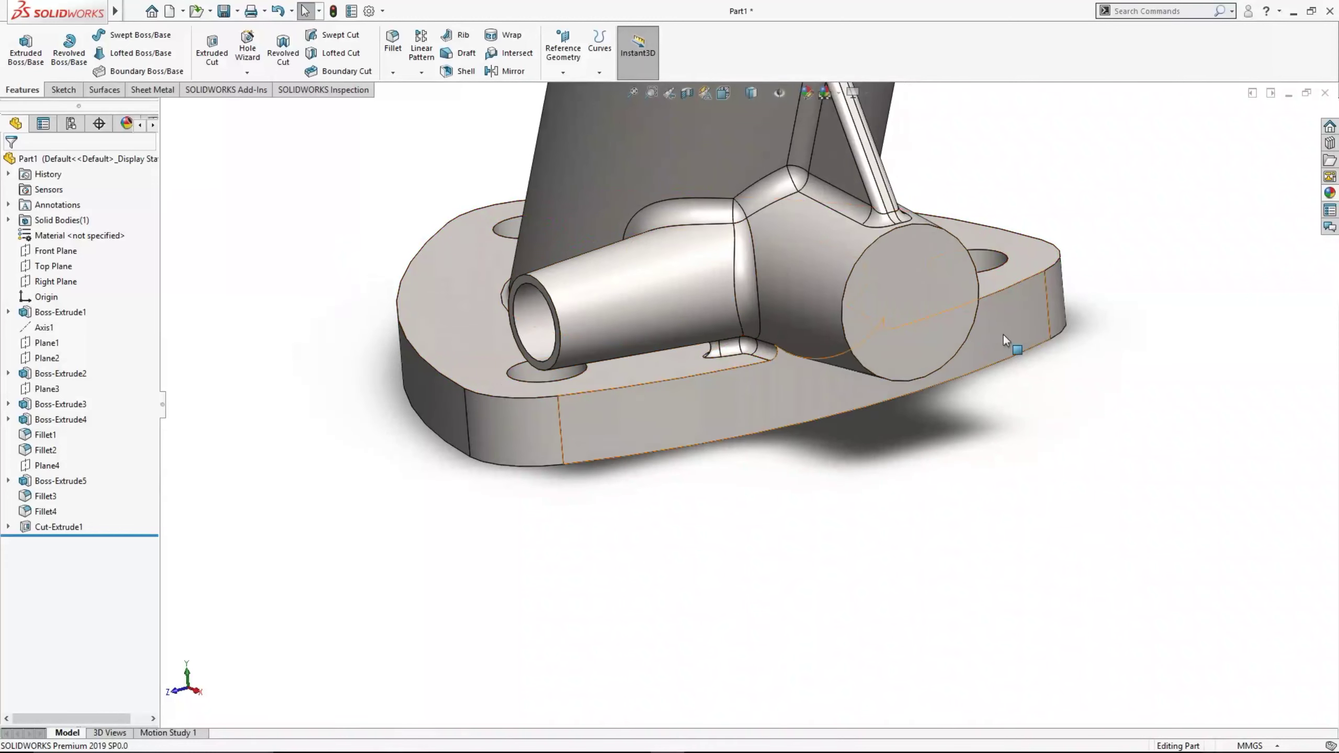
# Sketch a circle on the large cylinder's end face and dimension it to 15 mm diameter
pyautogui.click(895, 285)
pyautogui.click(948, 237)
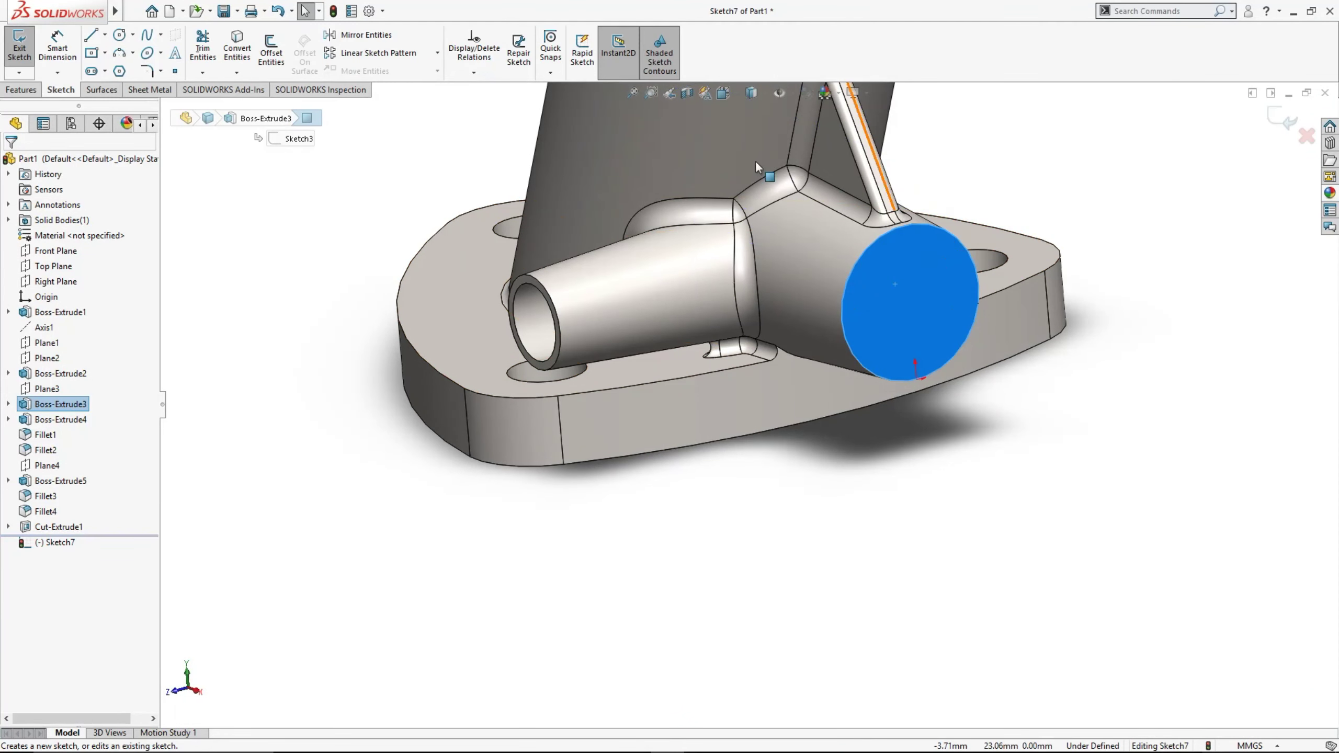
pyautogui.click(132, 38)
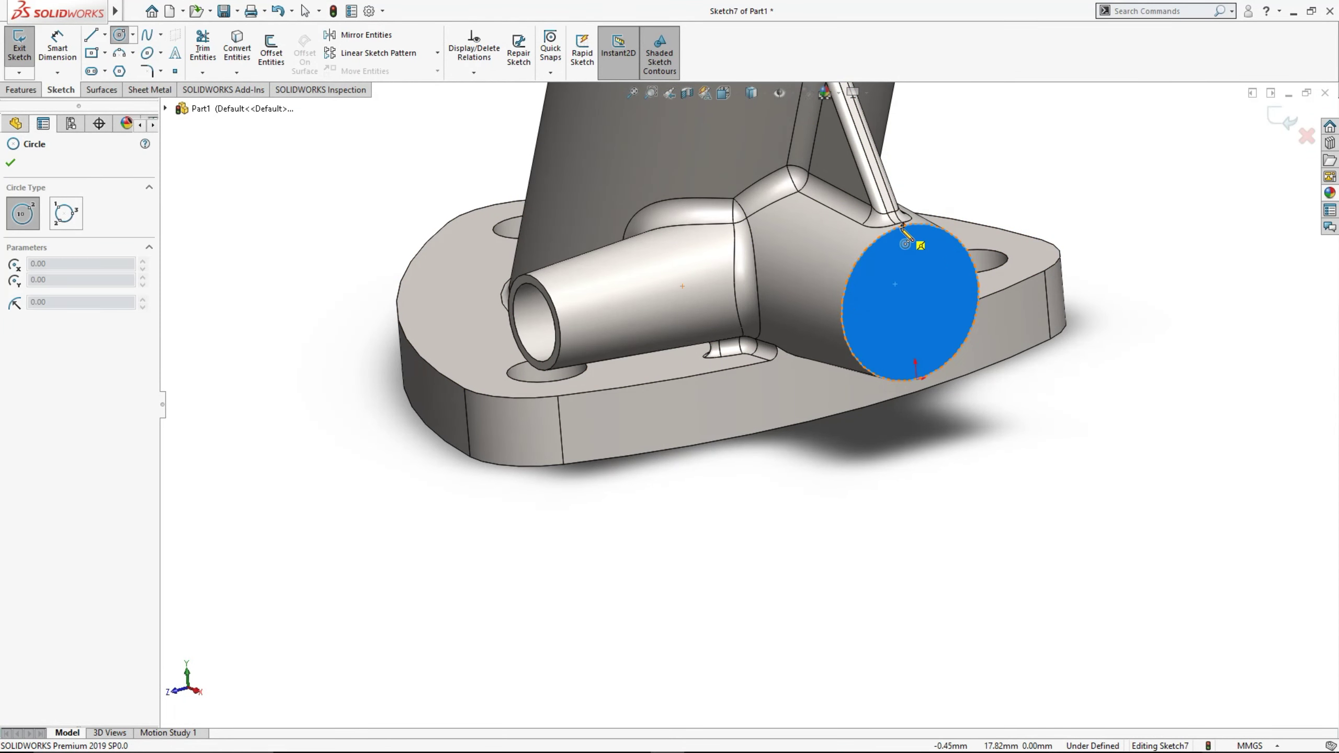
pyautogui.click(910, 302)
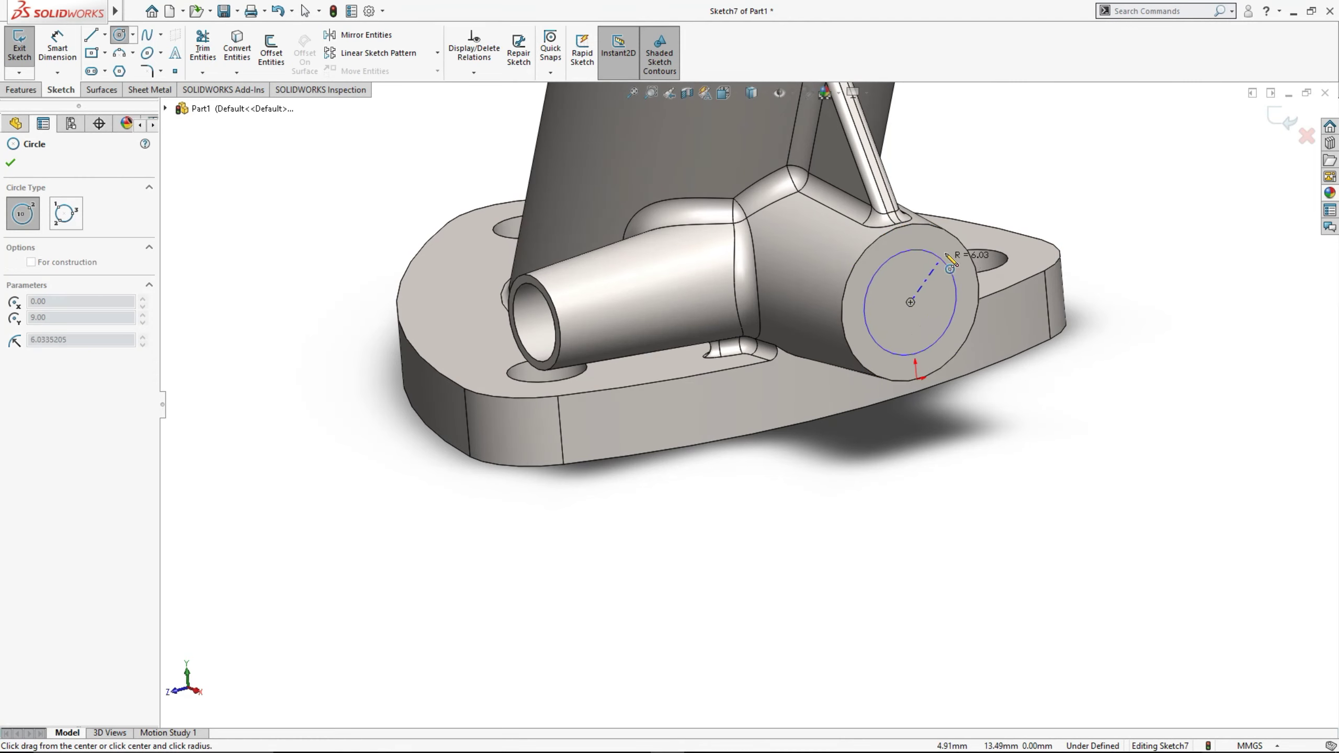
pyautogui.click(874, 339)
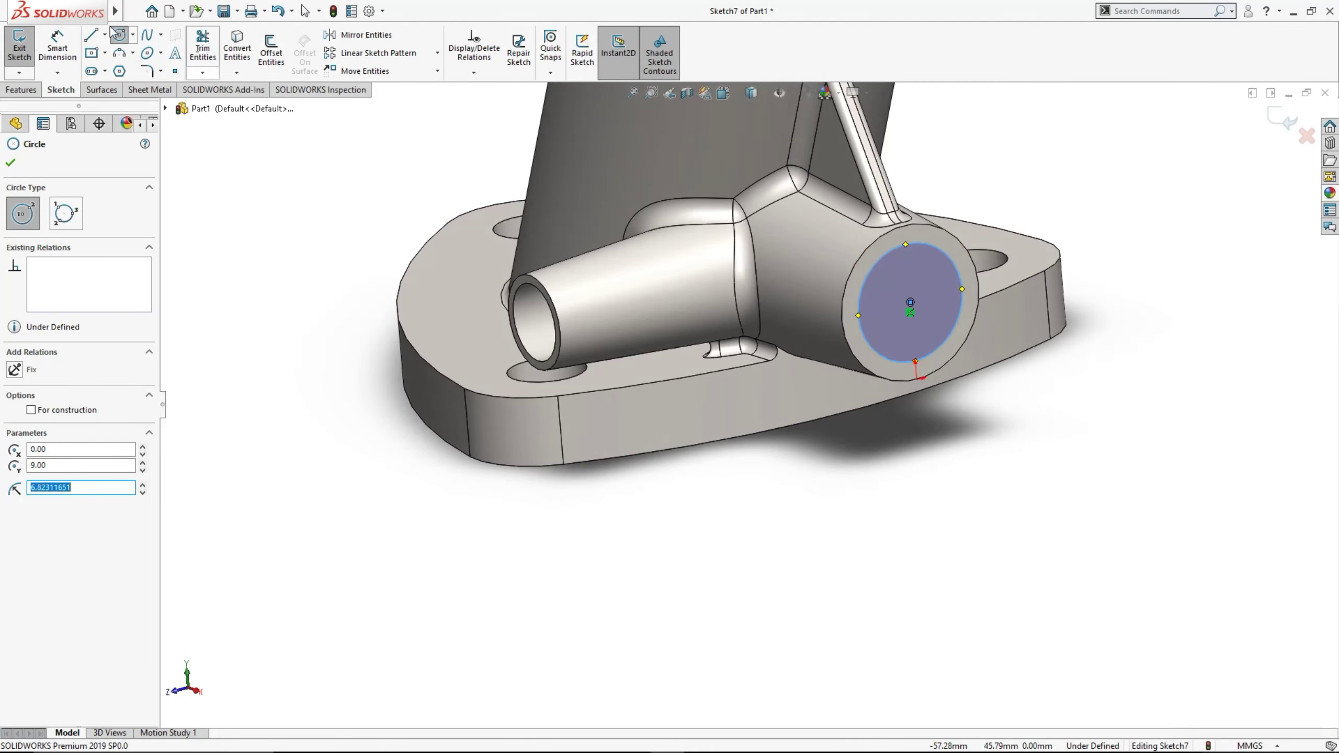
pyautogui.click(57, 48)
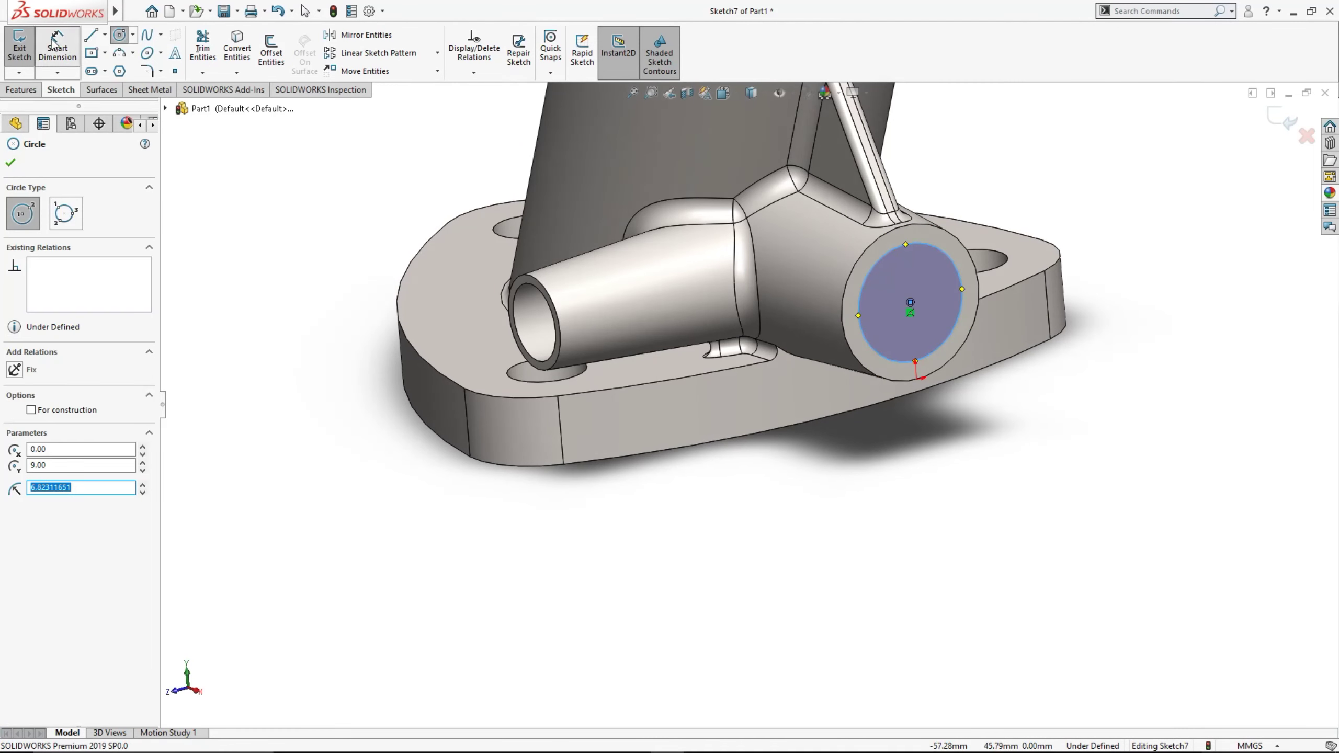
pyautogui.click(958, 274)
pyautogui.click(1096, 375)
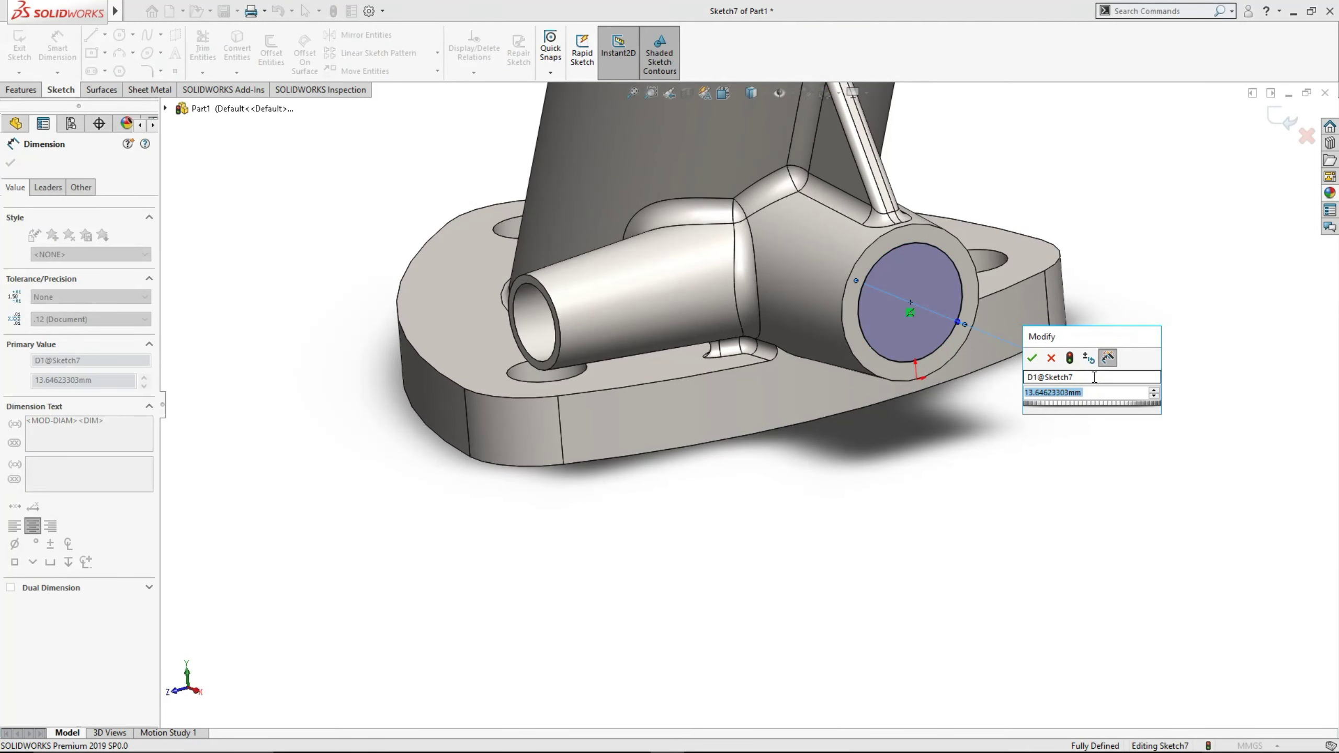
pyautogui.write('16')
pyautogui.press('Return')
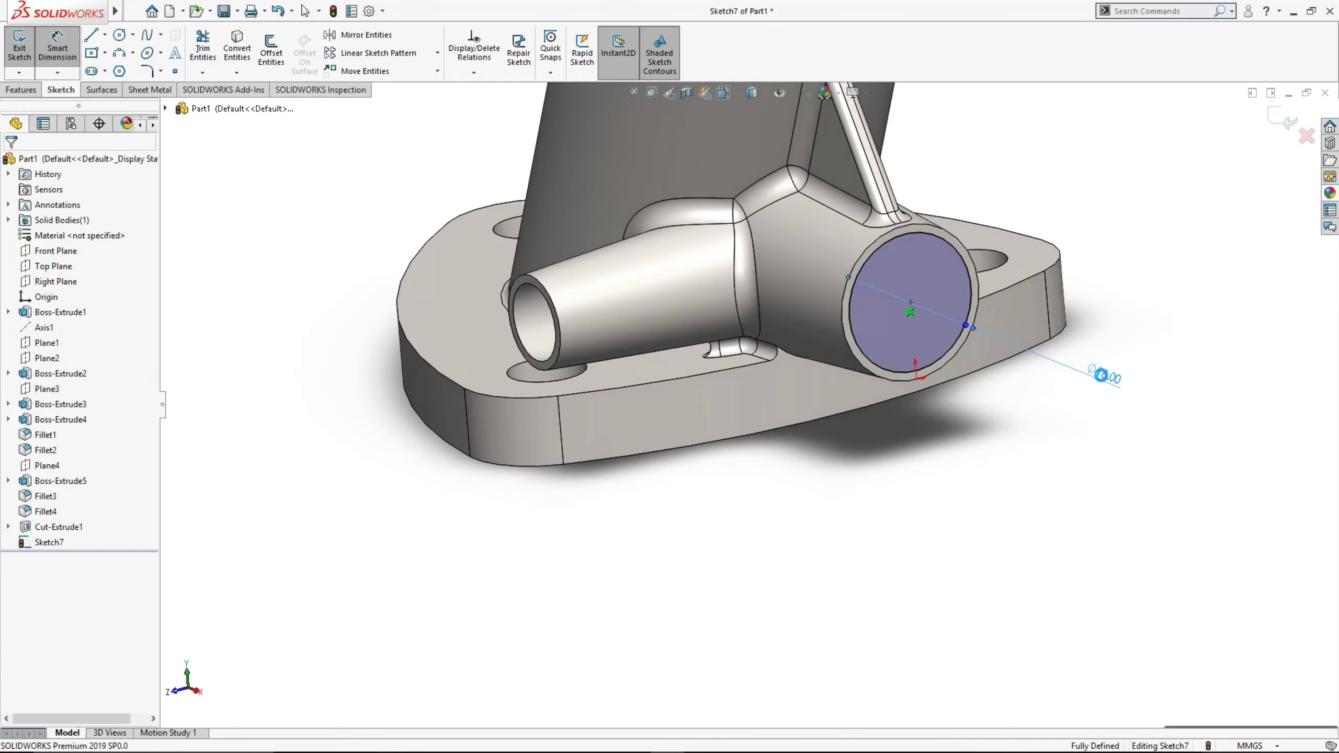
pyautogui.doubleClick(1102, 377)
pyautogui.write('15')
pyautogui.press('Return')
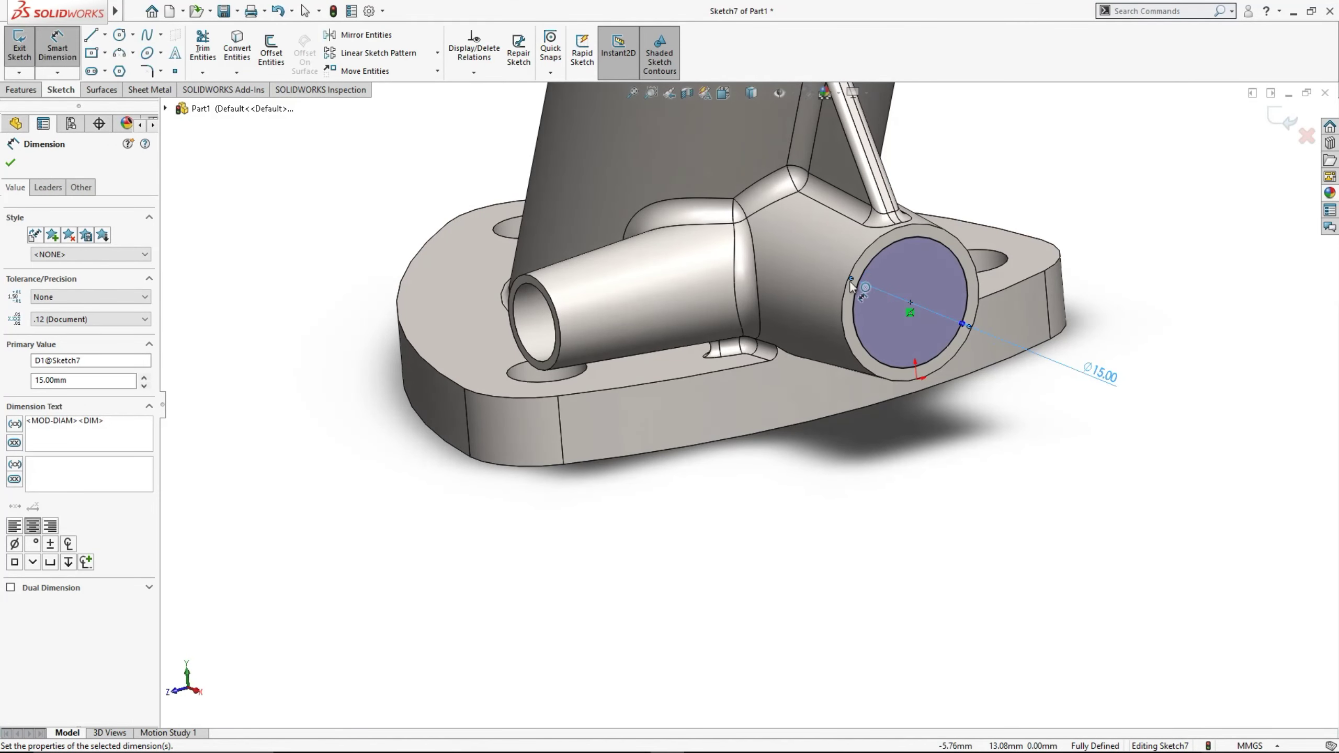
# Cut the circle 41 mm deep with a 4° outward draft
pyautogui.click(20, 89)
pyautogui.click(210, 51)
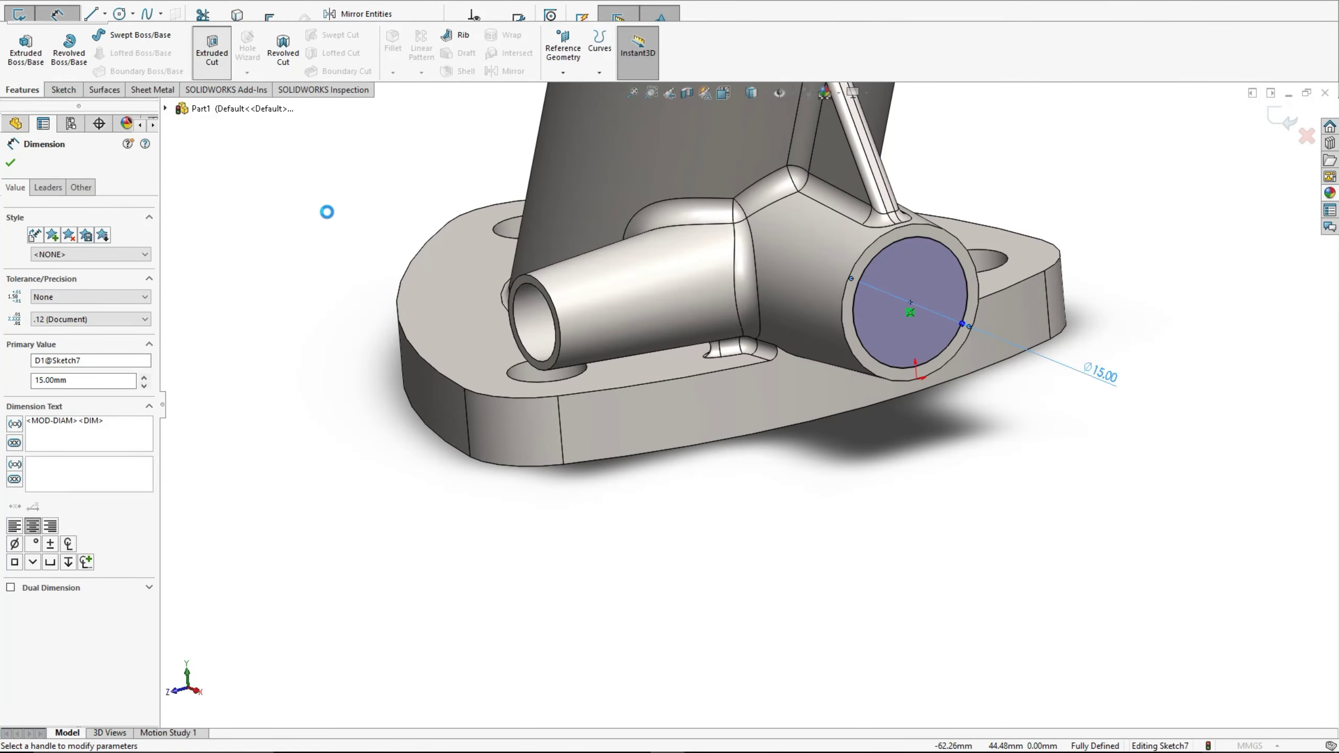
pyautogui.moveTo(541, 310); pyautogui.dragTo(576, 177, button='middle')
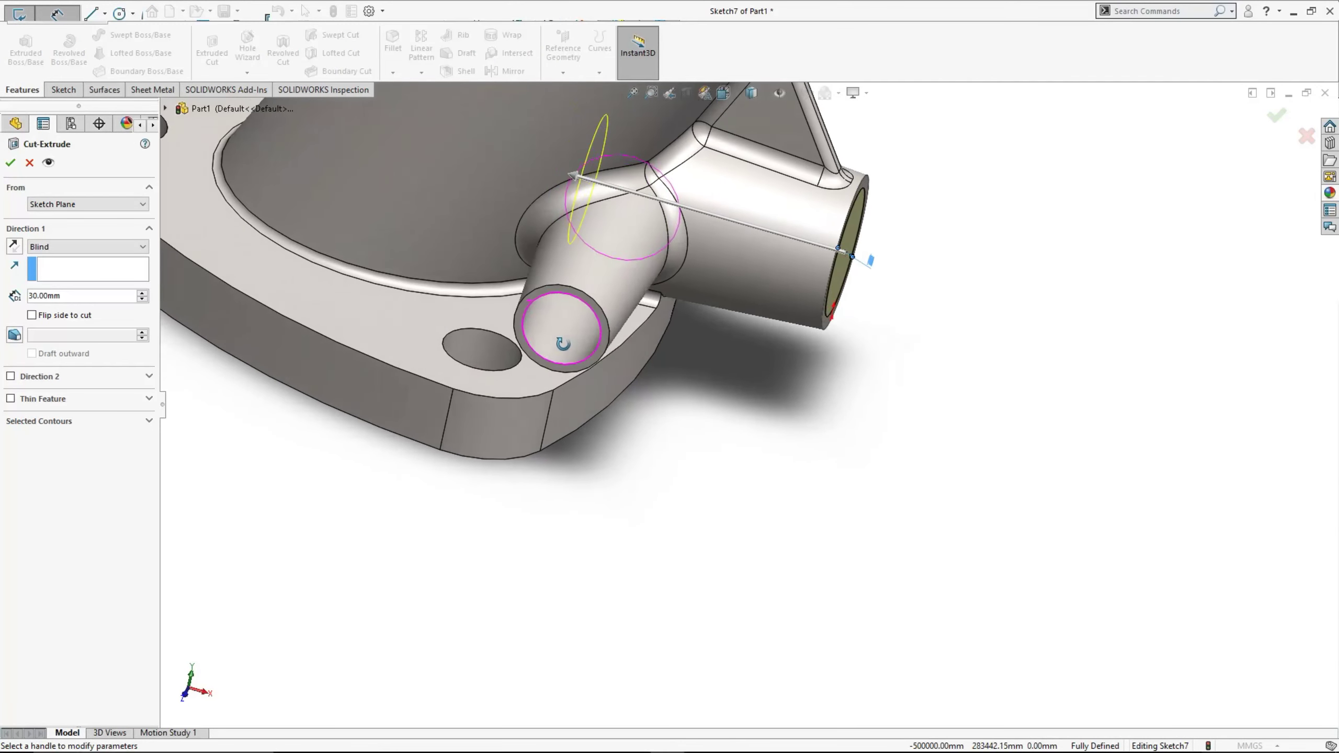
pyautogui.moveTo(576, 177); pyautogui.dragTo(489, 161)
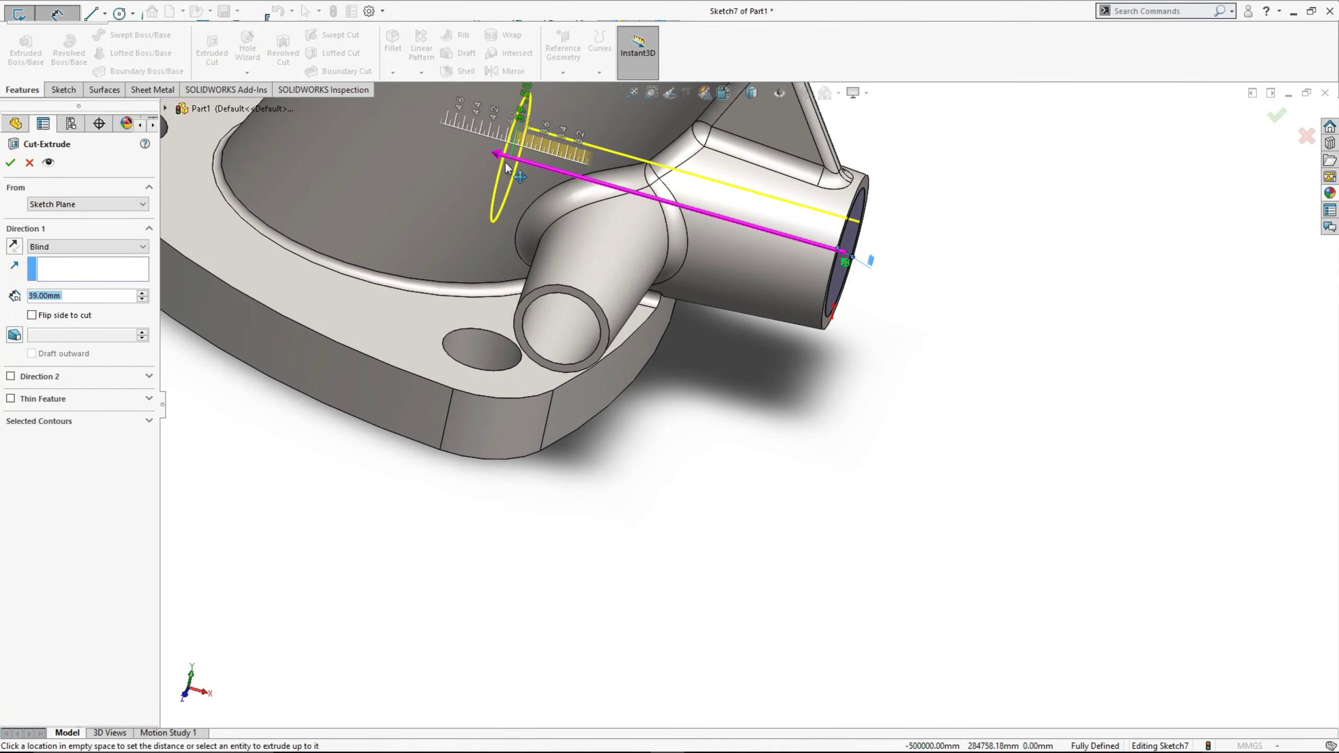
pyautogui.moveTo(472, 269); pyautogui.dragTo(615, 225, button='middle')
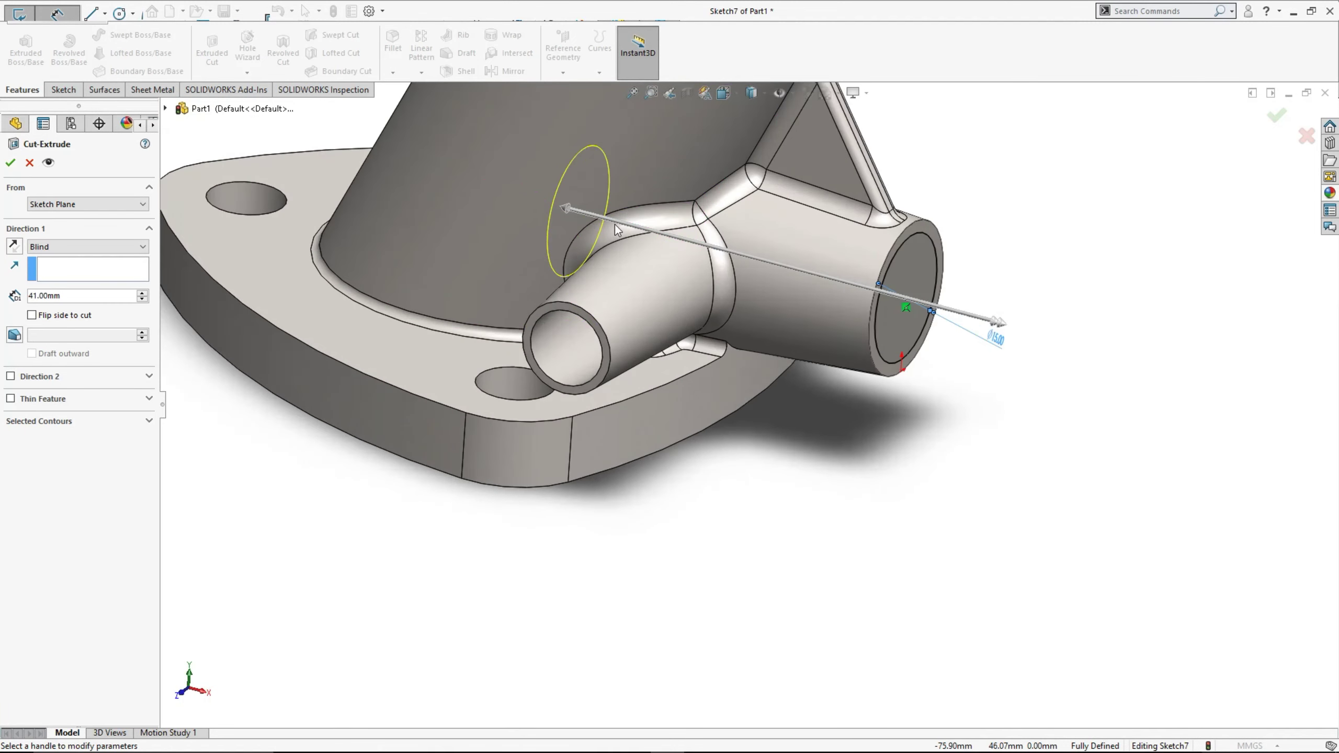
pyautogui.click(14, 334)
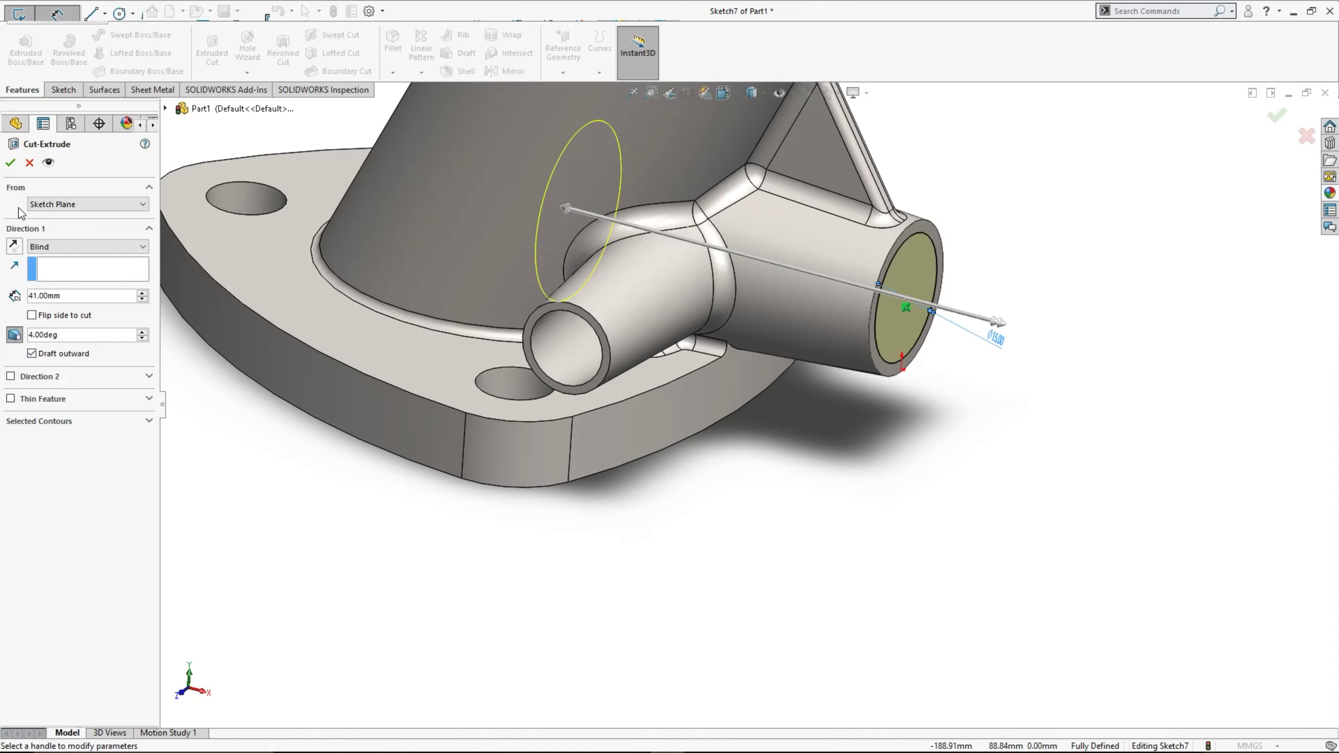
pyautogui.click(11, 165)
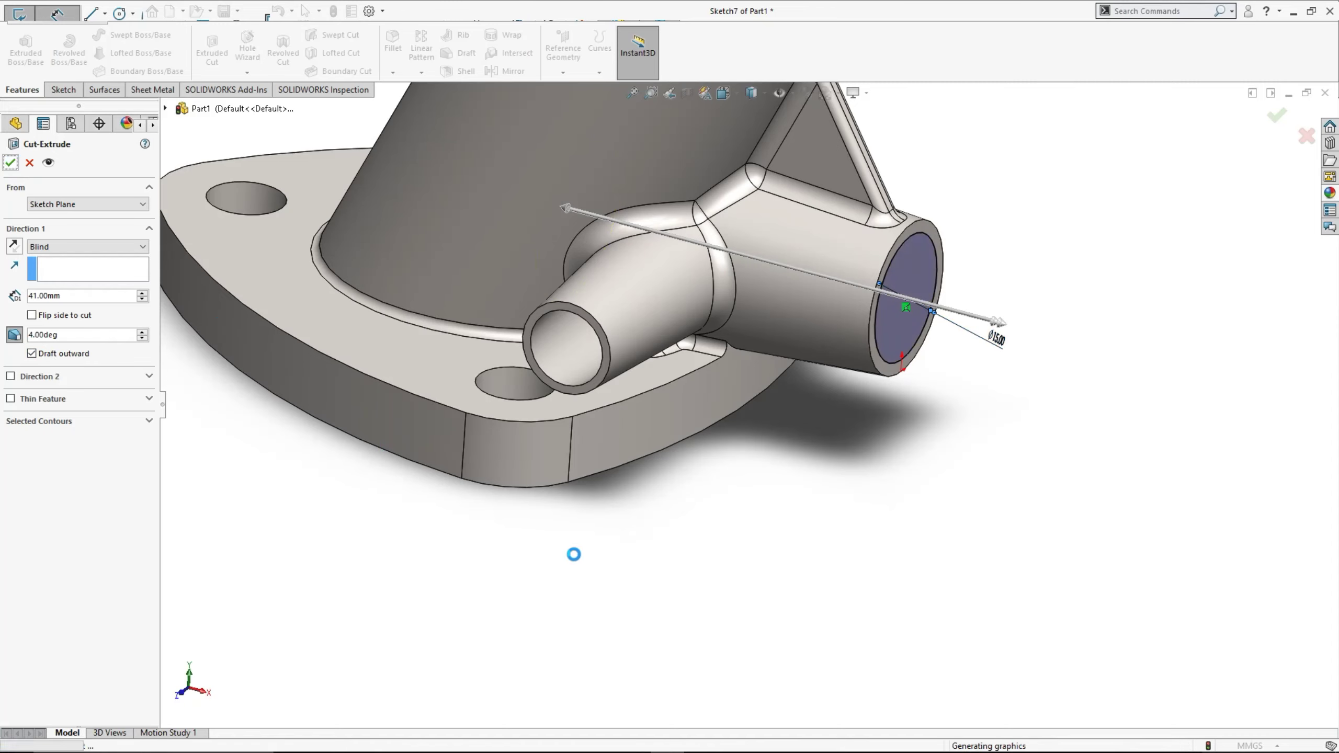
pyautogui.moveTo(598, 542)
pyautogui.mouseDown(button='middle')
pyautogui.moveTo(430, 507)
pyautogui.moveTo(448, 528)
pyautogui.moveTo(565, 526)
pyautogui.moveTo(650, 493)
pyautogui.moveTo(606, 547)
pyautogui.moveTo(640, 372)
pyautogui.moveTo(632, 416)
pyautogui.mouseUp(button='middle')
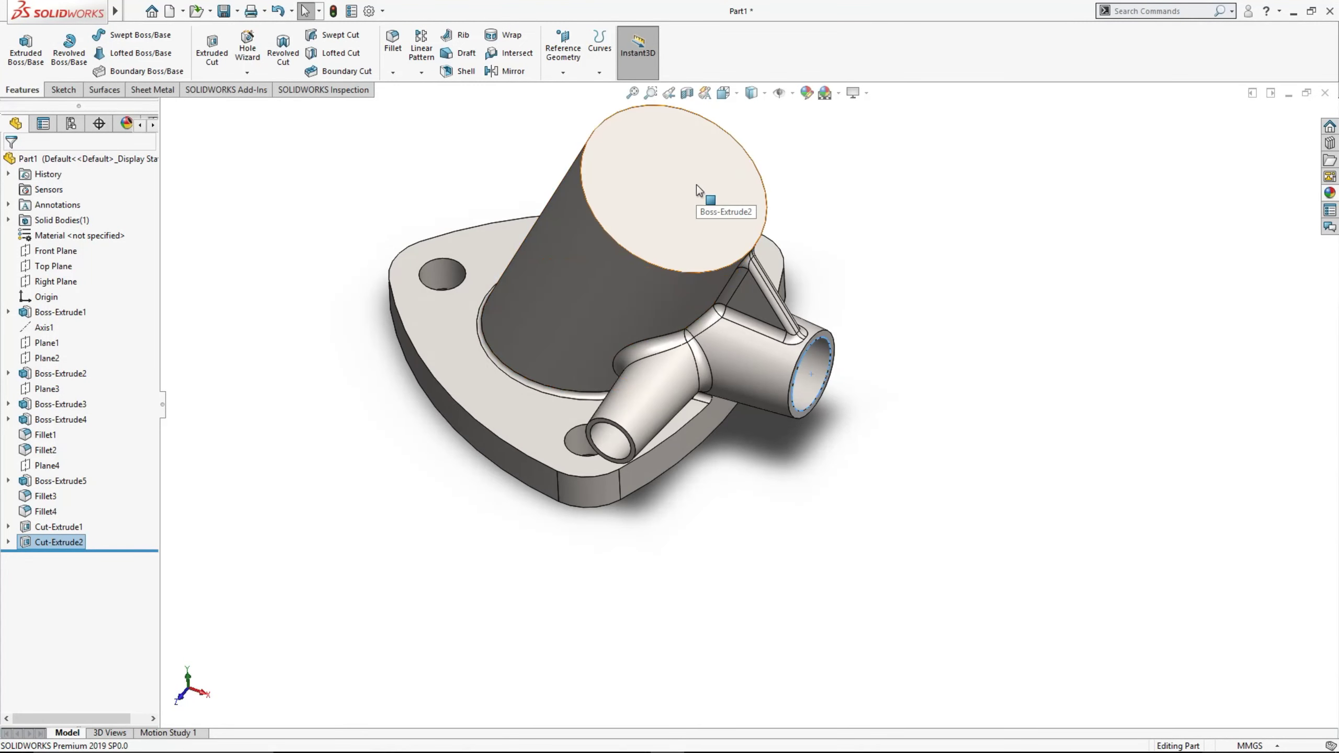
# Sketch a circle centred on the origin on the angled boss's top face, viewed normal
pyautogui.click(697, 185)
pyautogui.click(757, 145)
pyautogui.click(737, 95)
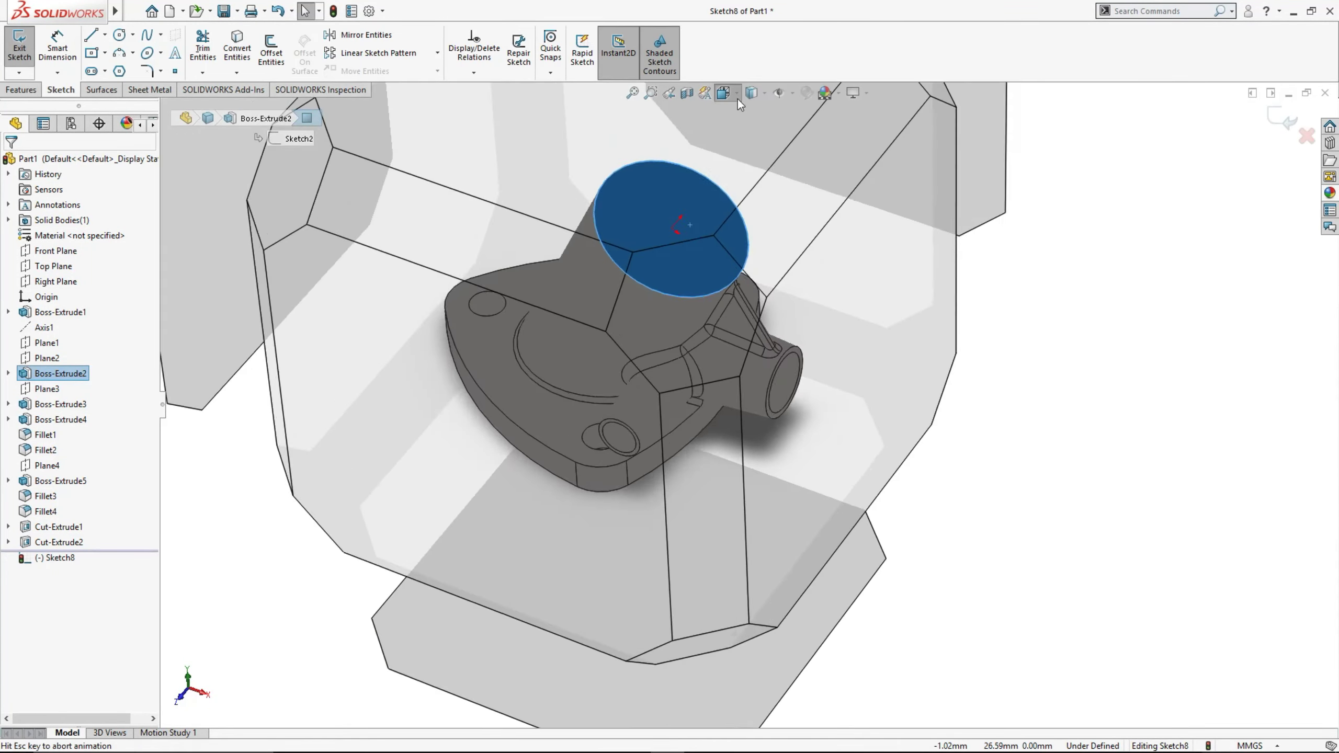
pyautogui.click(804, 171)
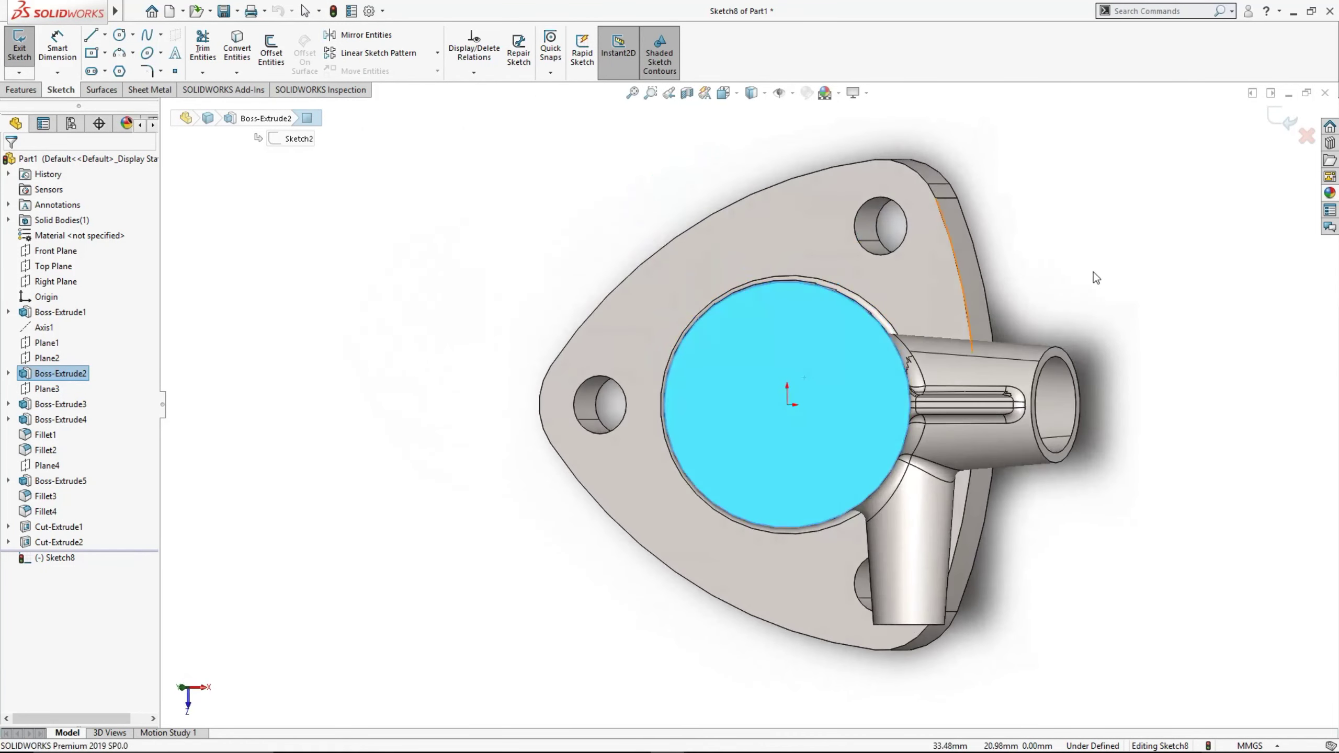
pyautogui.click(121, 35)
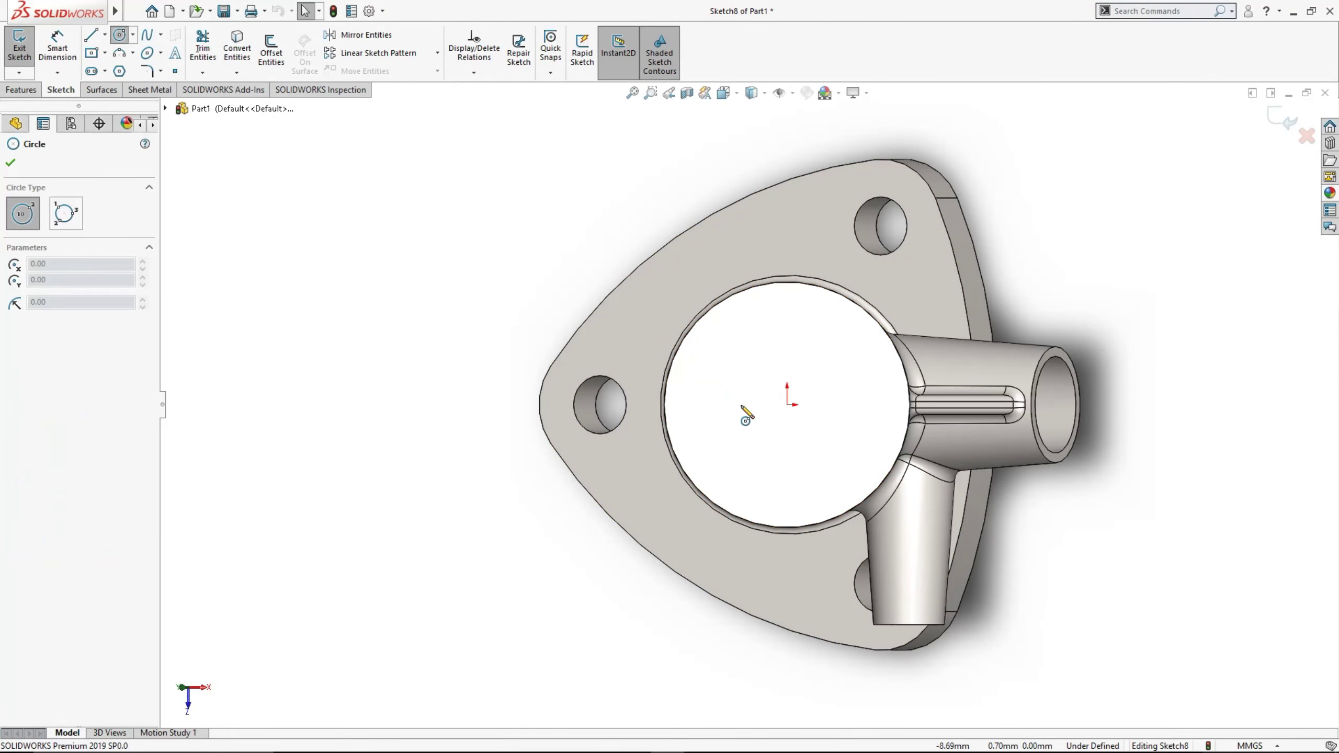
pyautogui.click(787, 404)
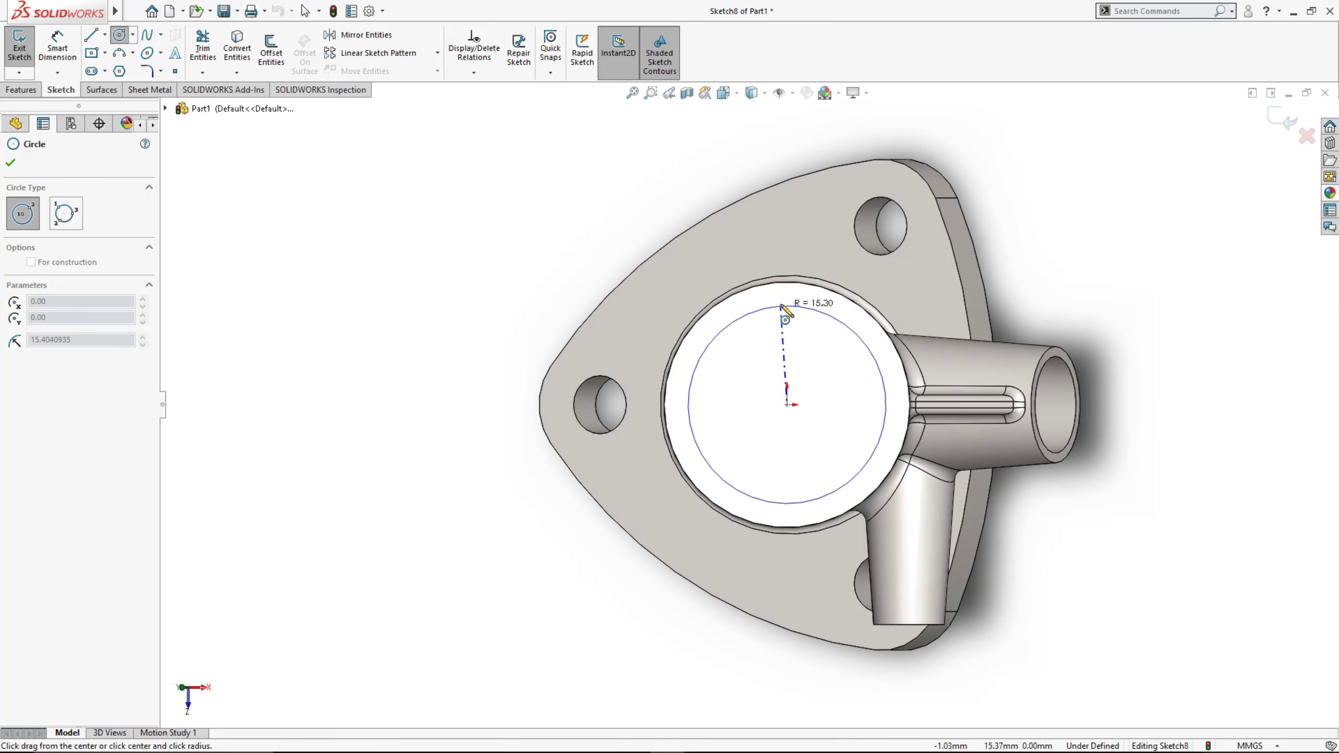
pyautogui.click(786, 298)
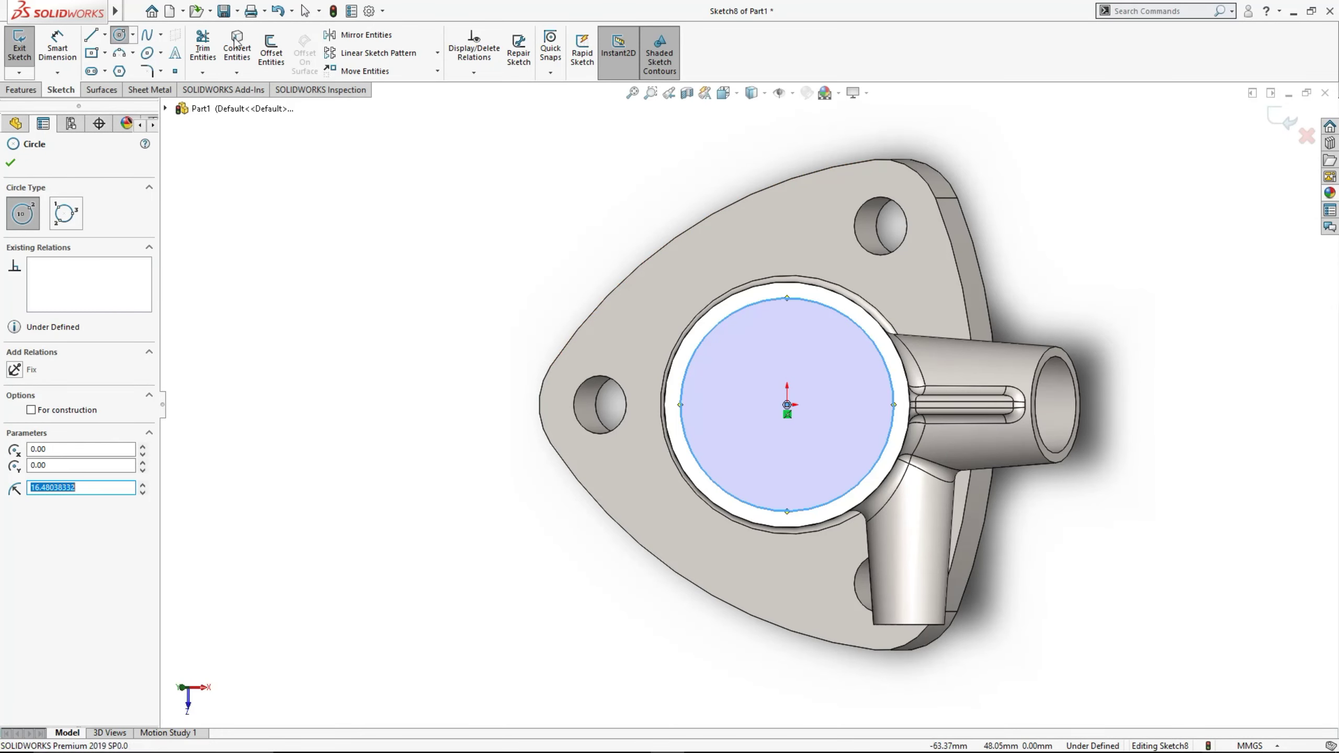
# Dimension the circle to 34 mm diameter and cut it down to the flange face
pyautogui.click(64, 43)
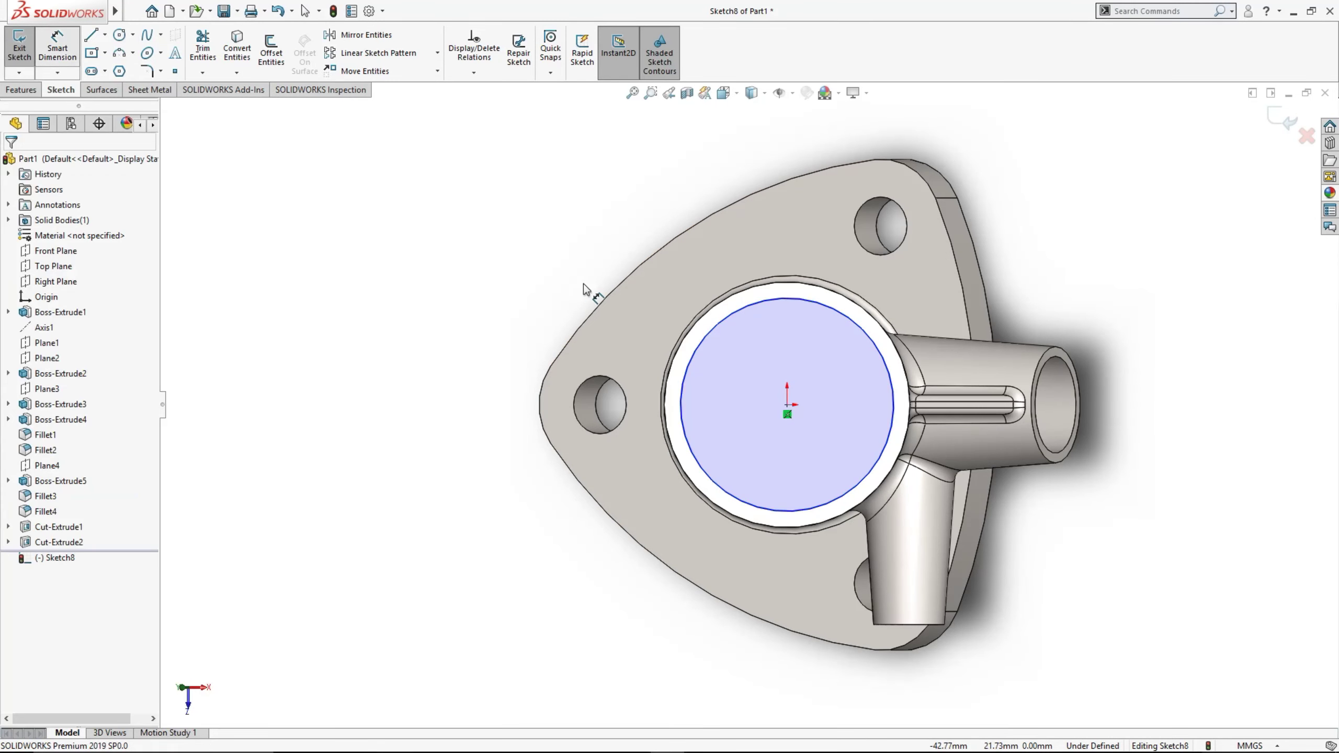
pyautogui.click(735, 320)
pyautogui.click(551, 262)
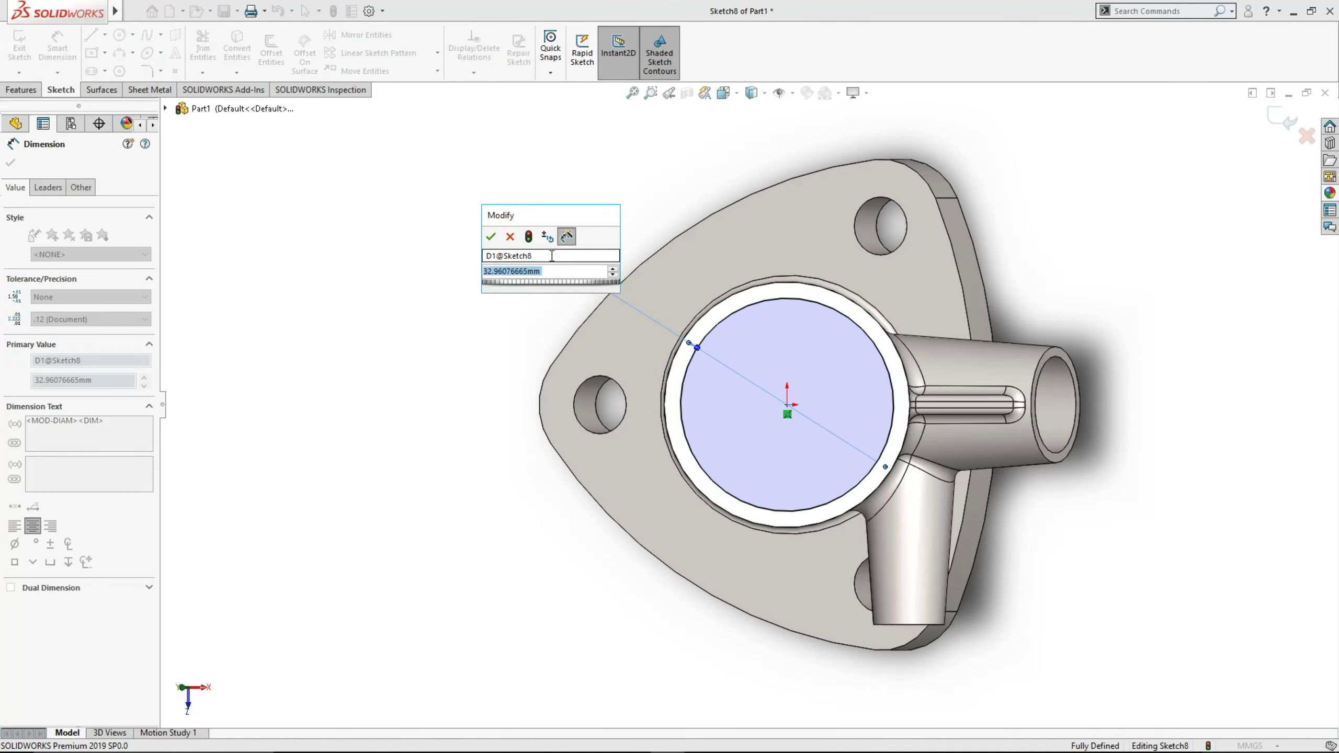
pyautogui.press('Return')
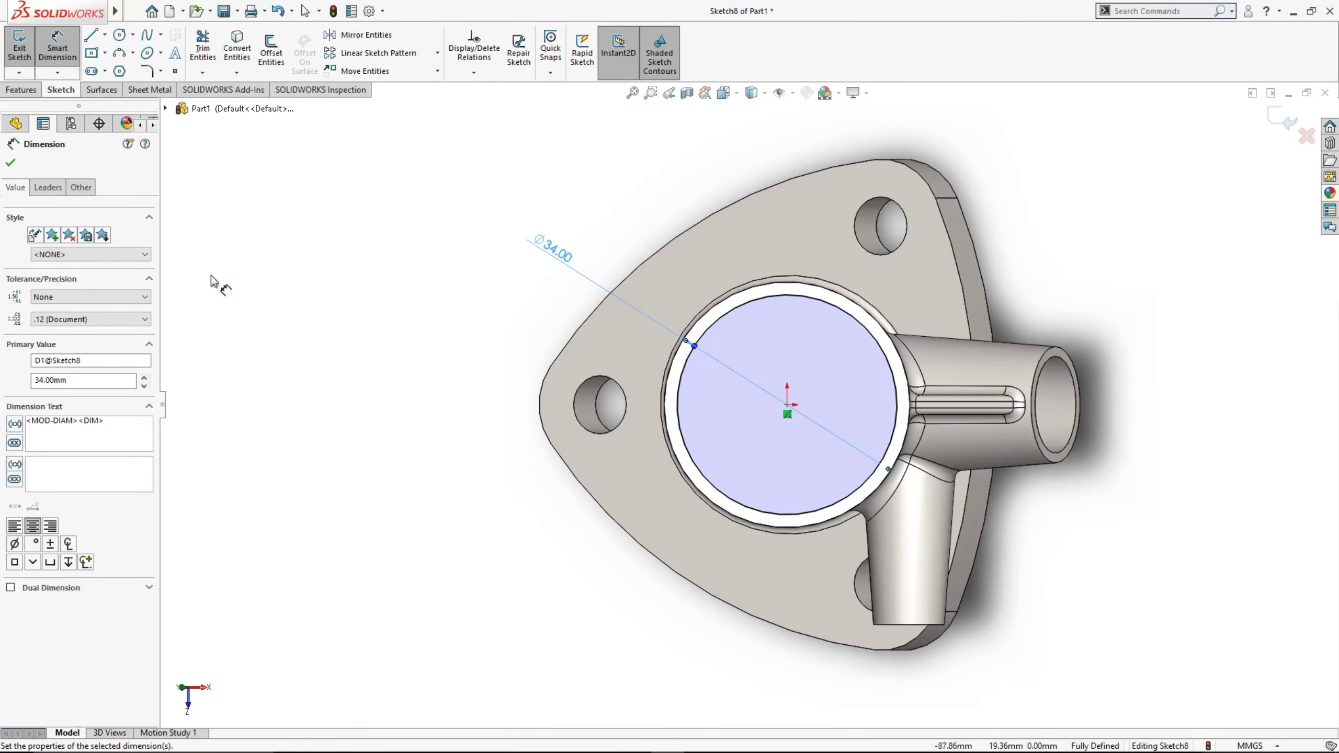
pyautogui.click(32, 57)
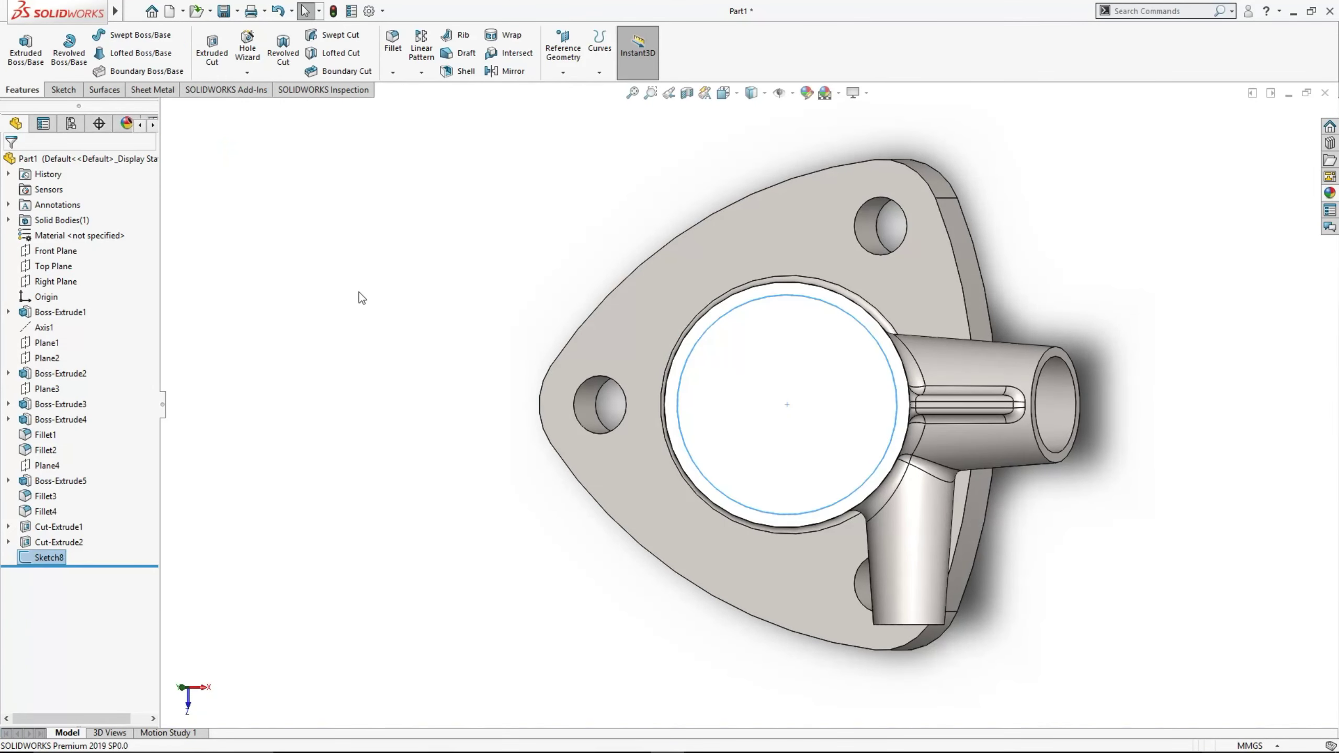
pyautogui.moveTo(359, 293)
pyautogui.mouseDown(button='middle')
pyautogui.moveTo(512, 64)
pyautogui.moveTo(247, 44)
pyautogui.mouseUp(button='middle')
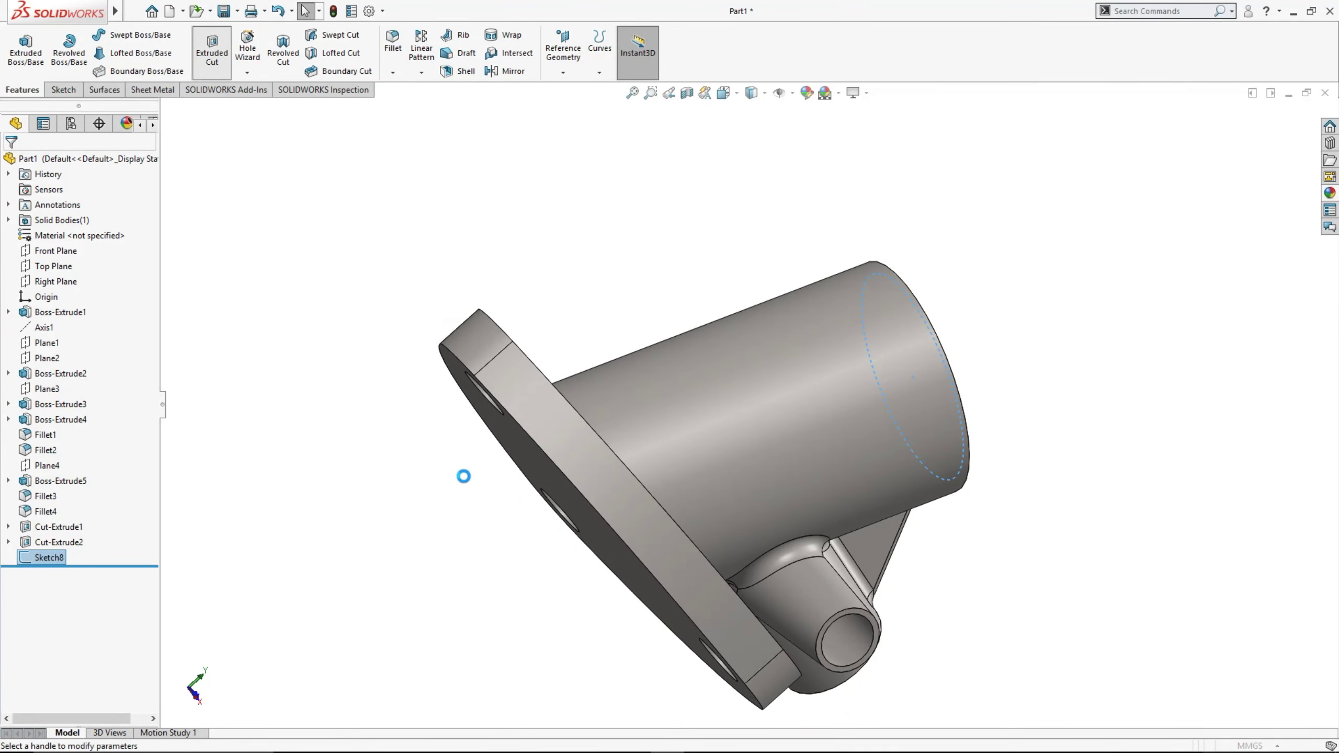
pyautogui.click(655, 386)
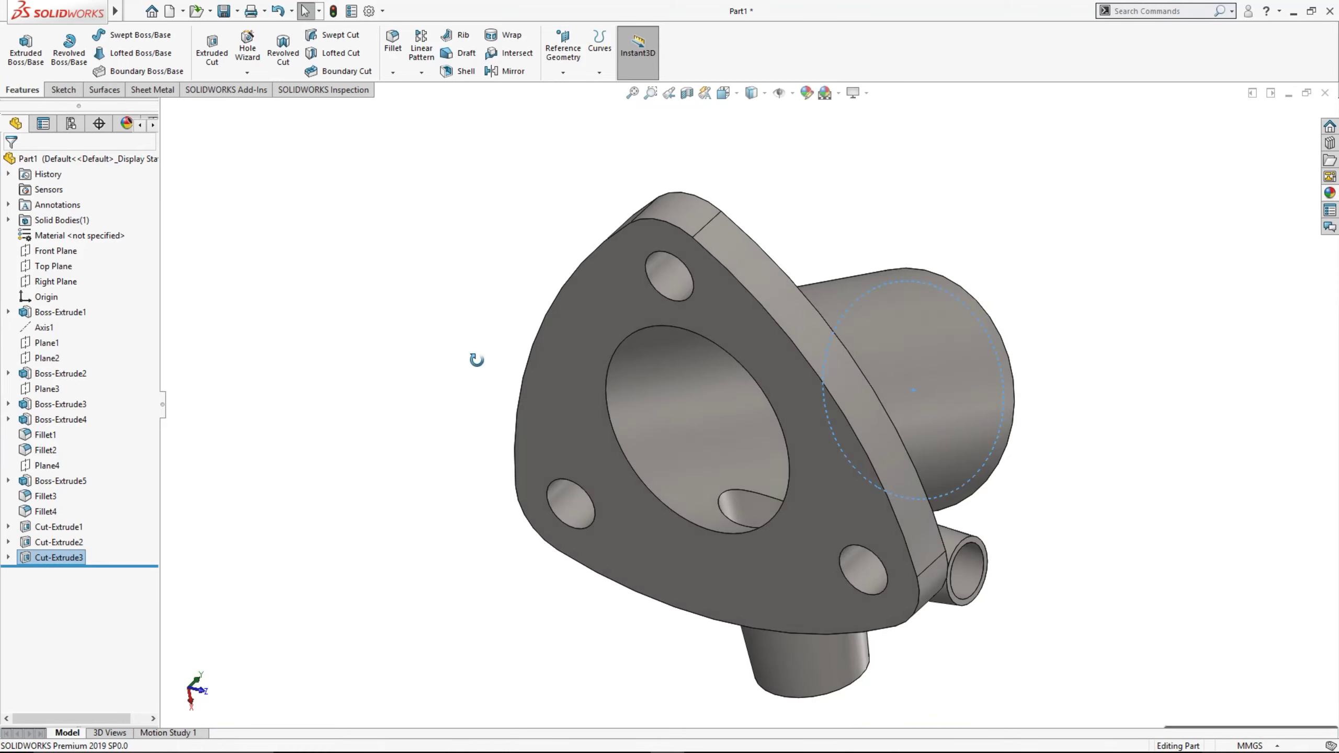
# Switch the finished part to Shaded display and orbit to inspect it
pyautogui.moveTo(475, 358)
pyautogui.mouseDown(button='middle')
pyautogui.moveTo(495, 418)
pyautogui.moveTo(296, 539)
pyautogui.moveTo(475, 435)
pyautogui.mouseUp(button='middle')
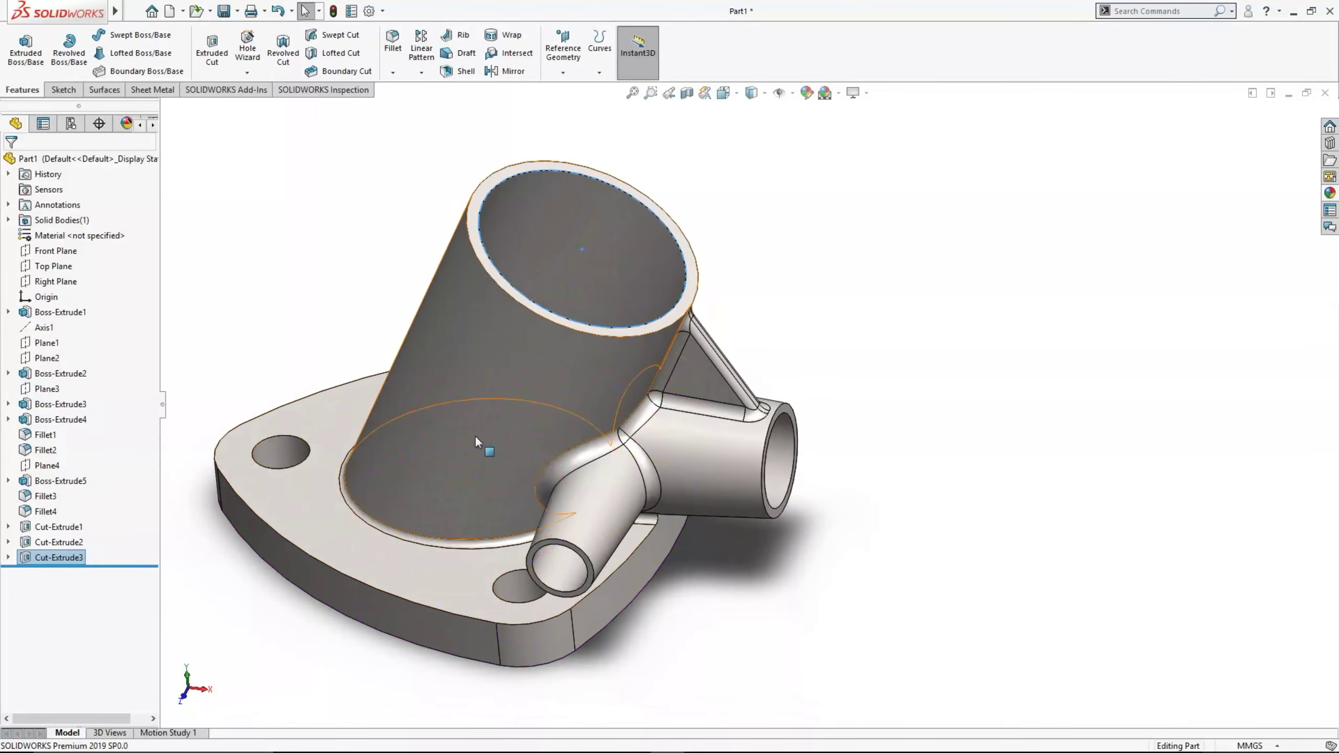
pyautogui.scroll(5, 475, 436)
pyautogui.click(459, 332)
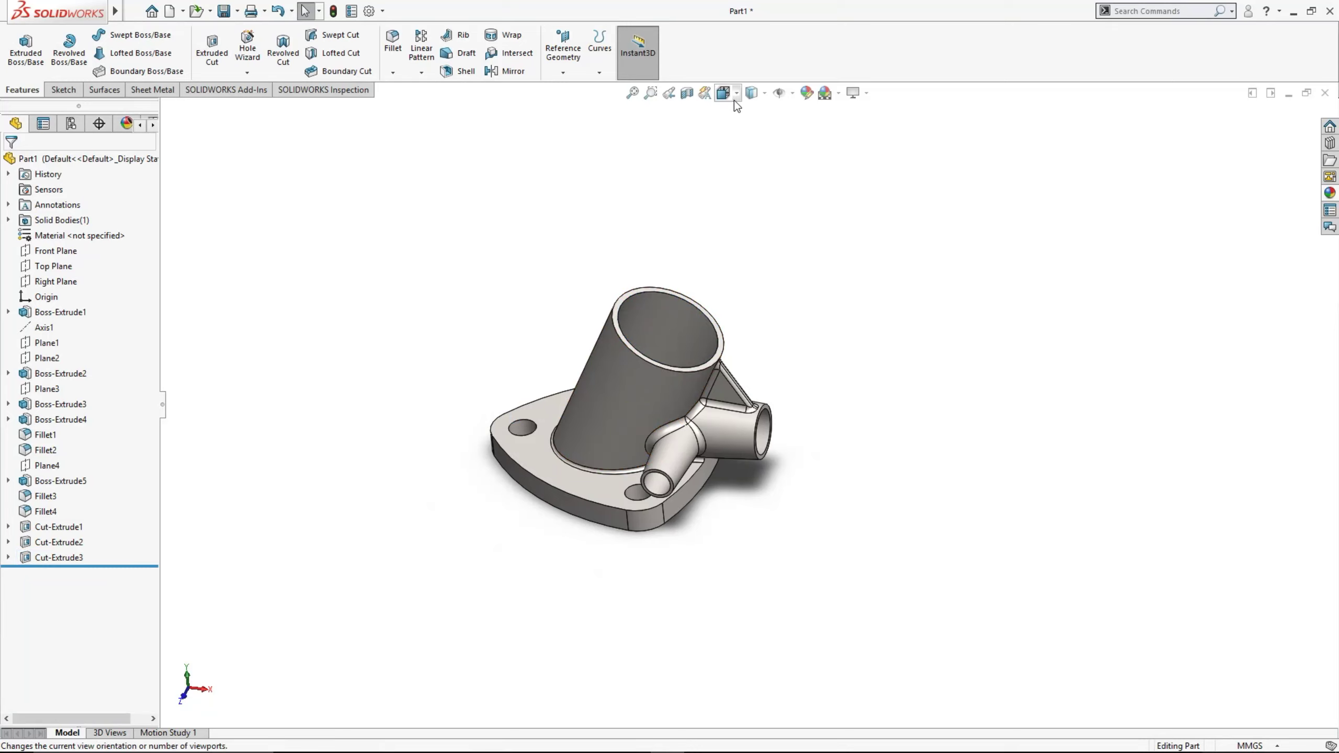
pyautogui.click(753, 132)
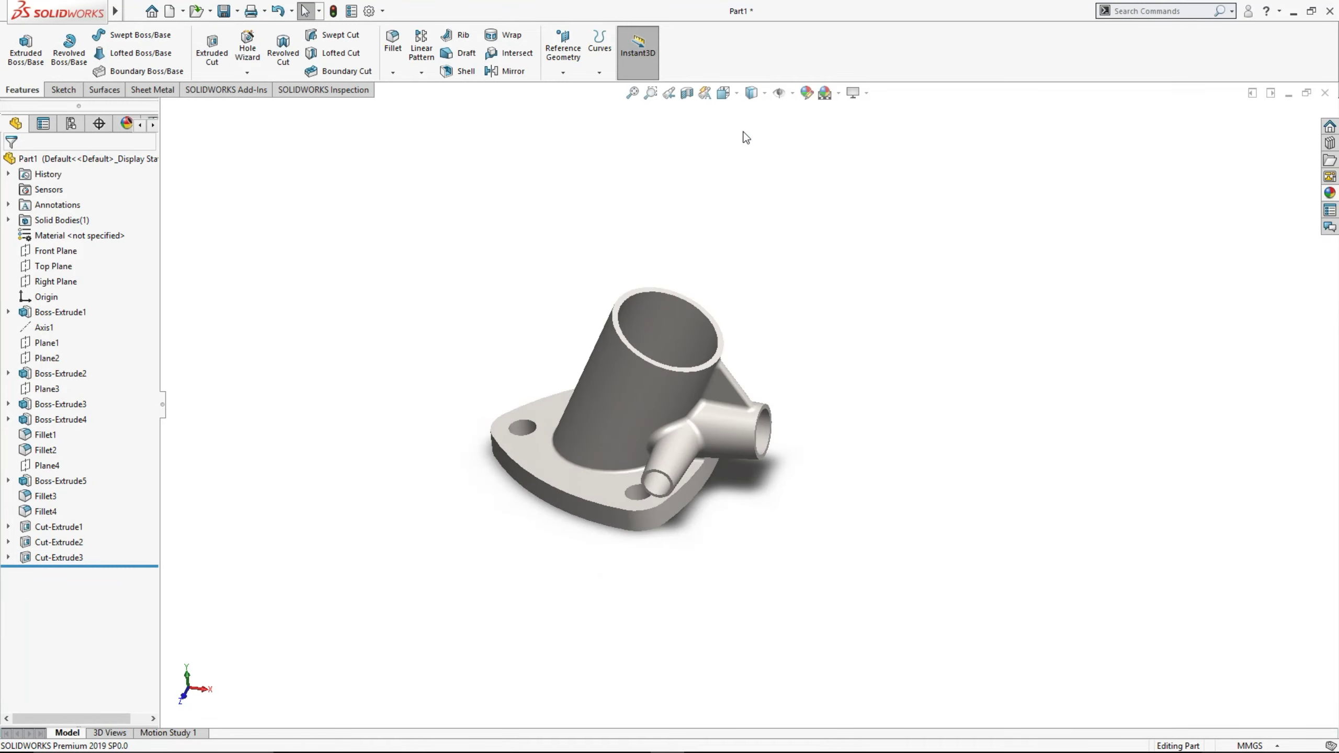
pyautogui.moveTo(451, 389)
pyautogui.mouseDown(button='middle')
pyautogui.moveTo(526, 466)
pyautogui.moveTo(502, 479)
pyautogui.moveTo(502, 541)
pyautogui.moveTo(492, 442)
pyautogui.mouseUp(button='middle')
pyautogui.scroll(-2, 526, 466)
pyautogui.scroll(3, 521, 430)
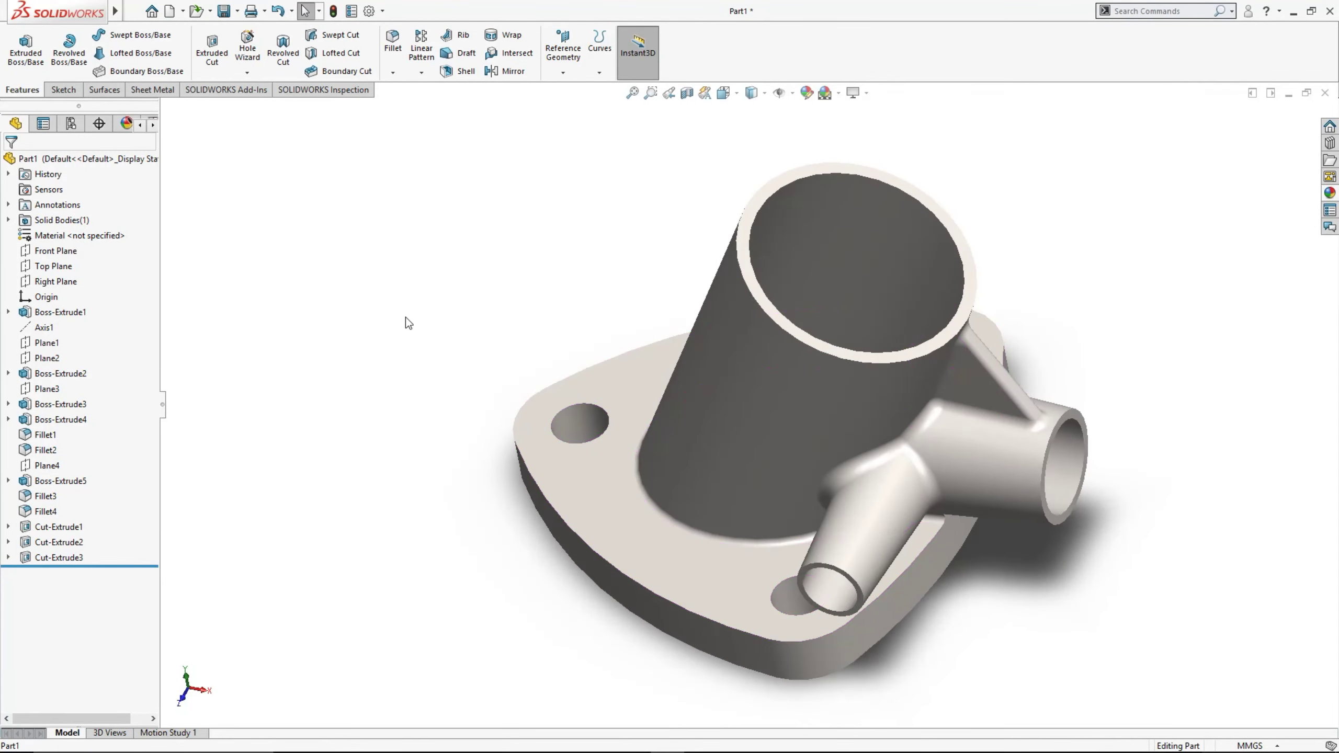